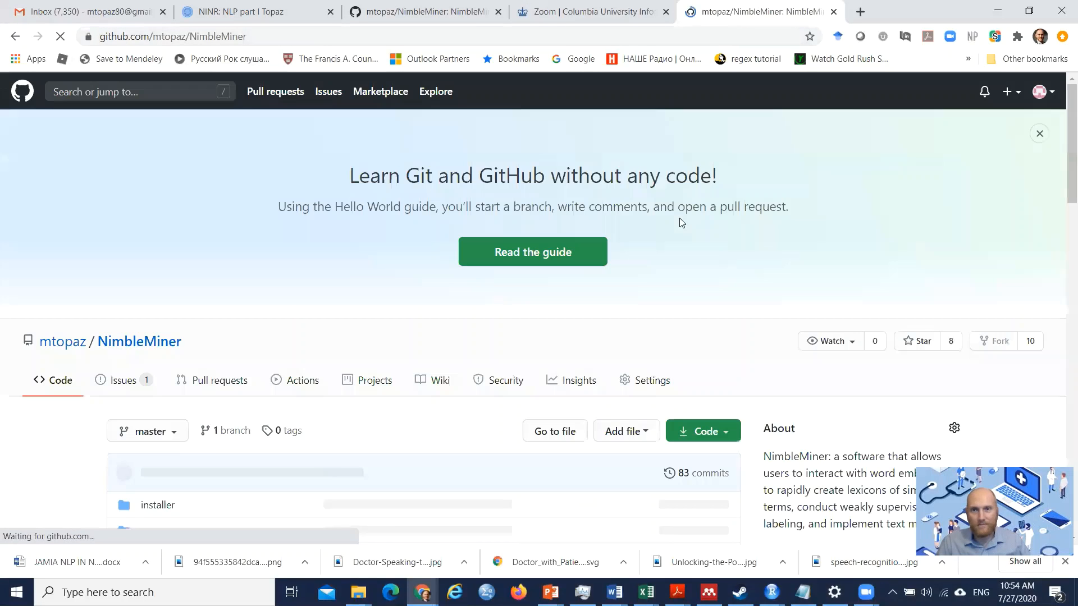
Step: Look over the files in the NimbleMiner repository and download the repository as a ZIP archive
scroll(367, 449, down, 3)
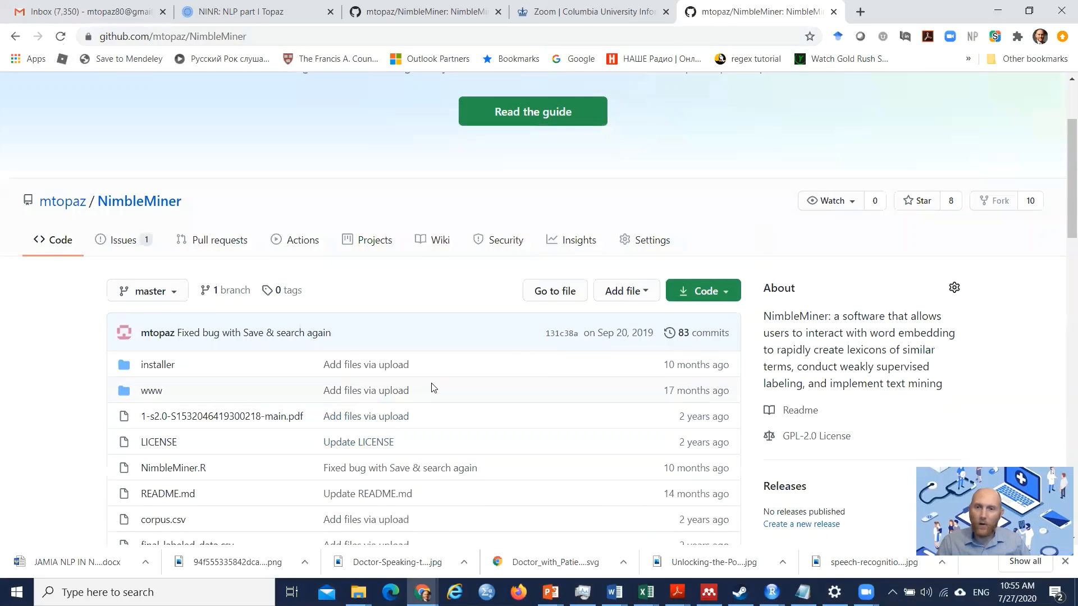
scroll(433, 386, down, 8)
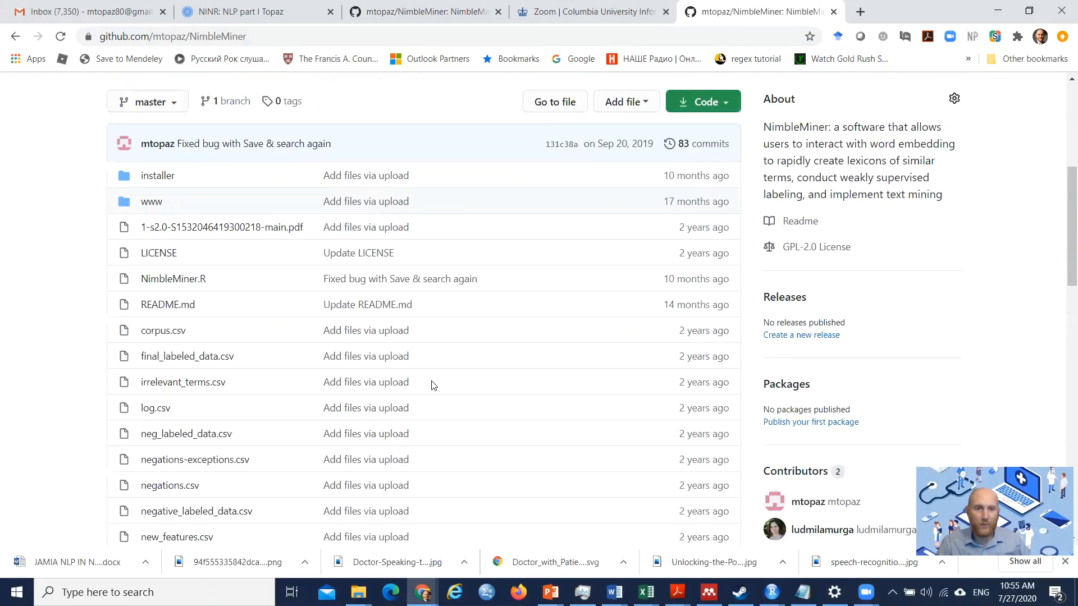
scroll(434, 386, up, 7)
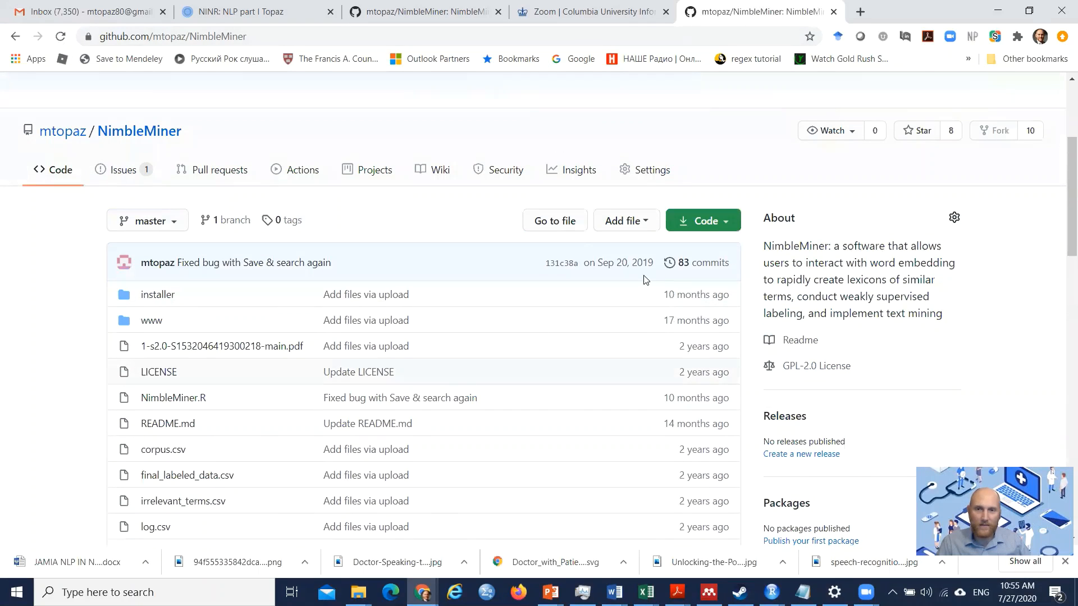
click(709, 222)
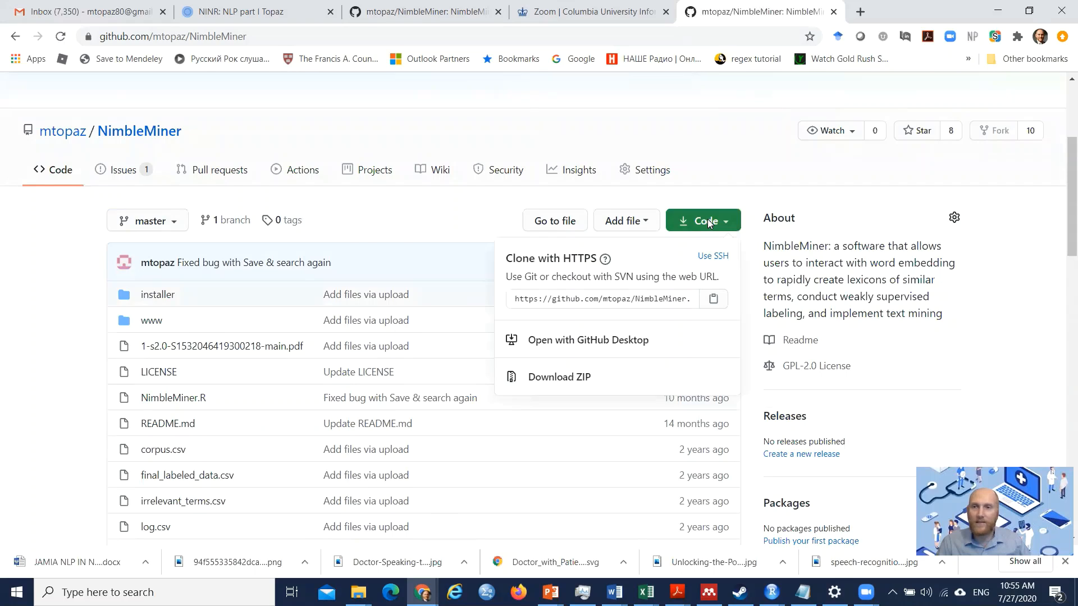
click(559, 380)
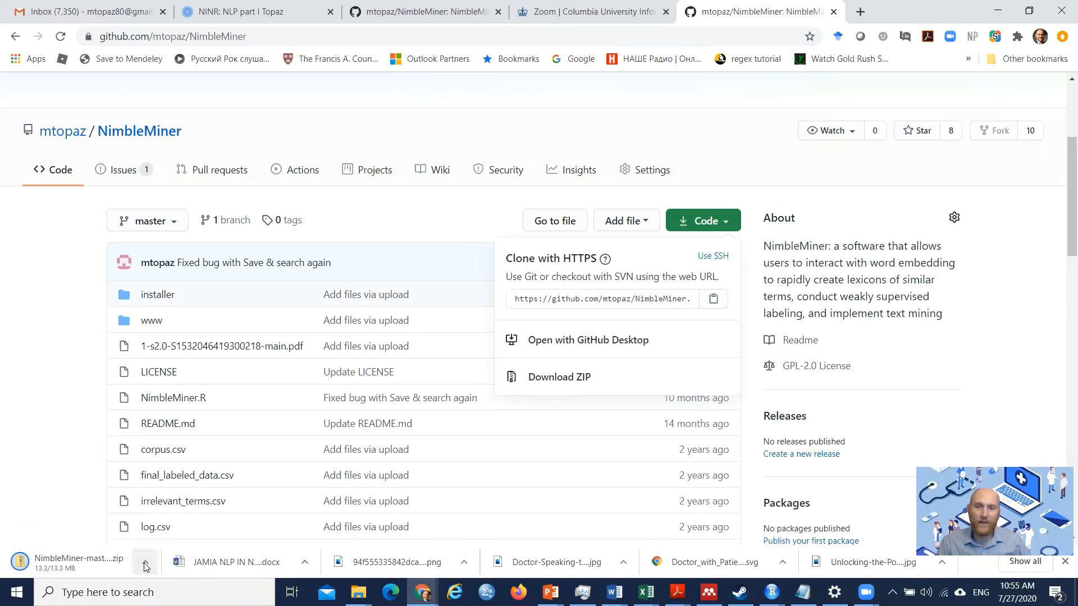
Step: Open the downloaded NimbleMiner ZIP archive, select its NimbleMiner-master folder, and close the archive window
click(77, 567)
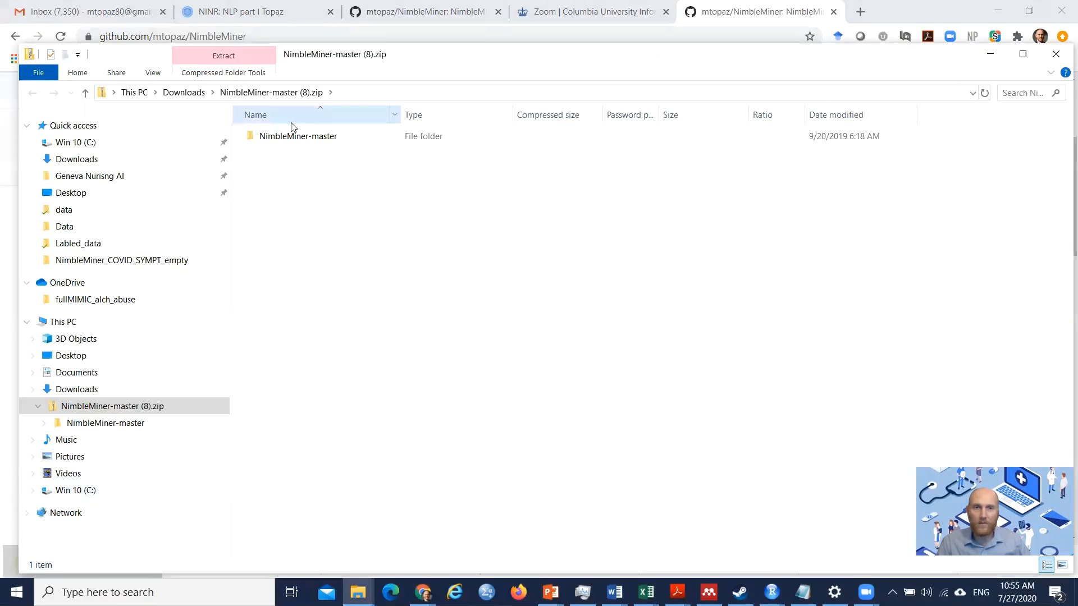
click(295, 137)
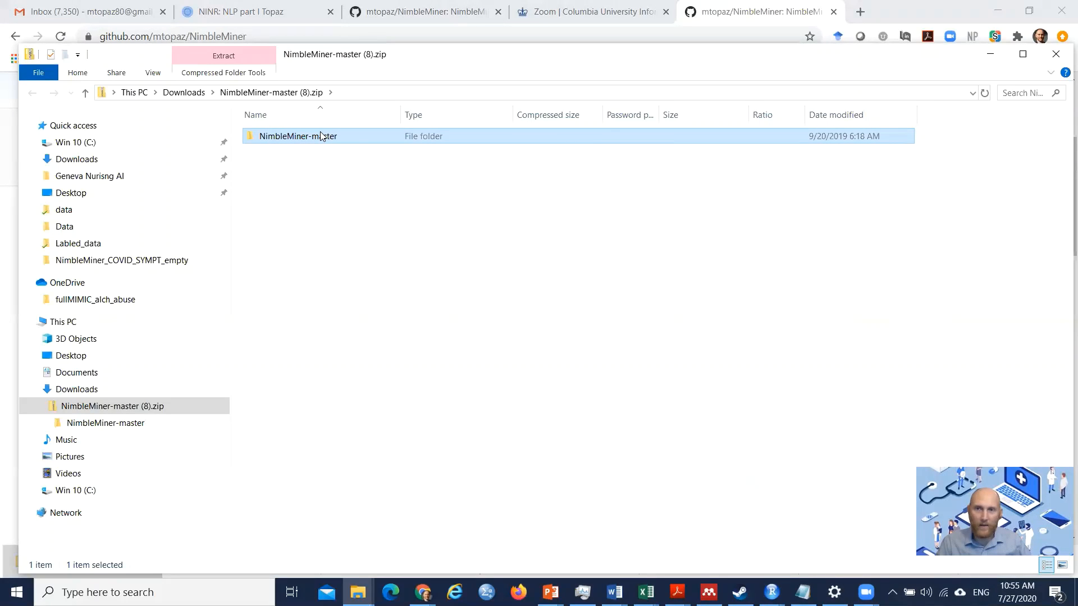
click(1056, 54)
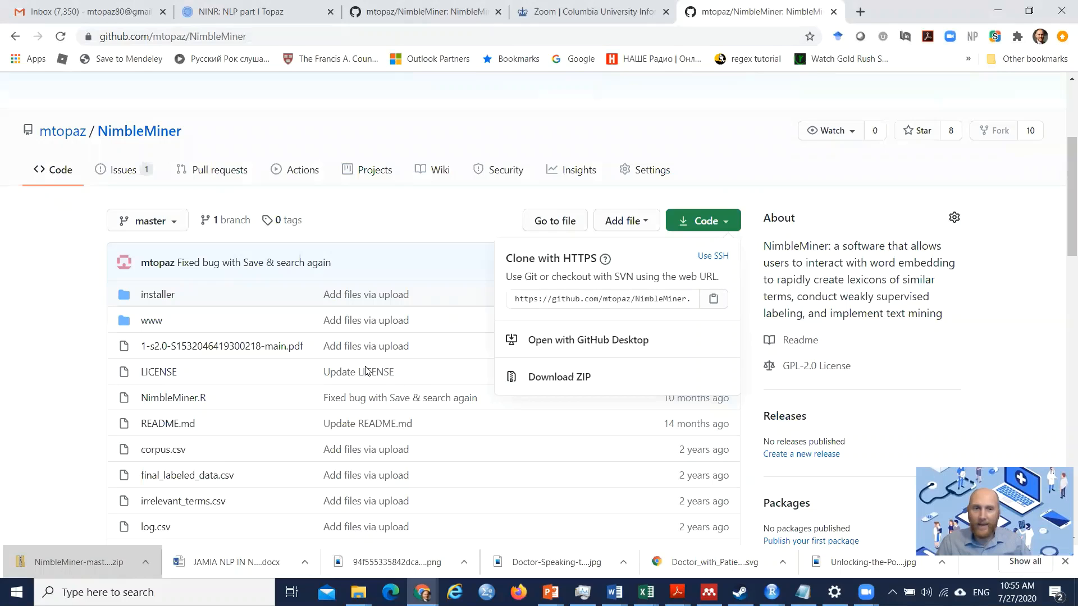
Step: Read the repository README's steps for installing R, RStudio, the development tools and the required packages
scroll(365, 371, down, 7)
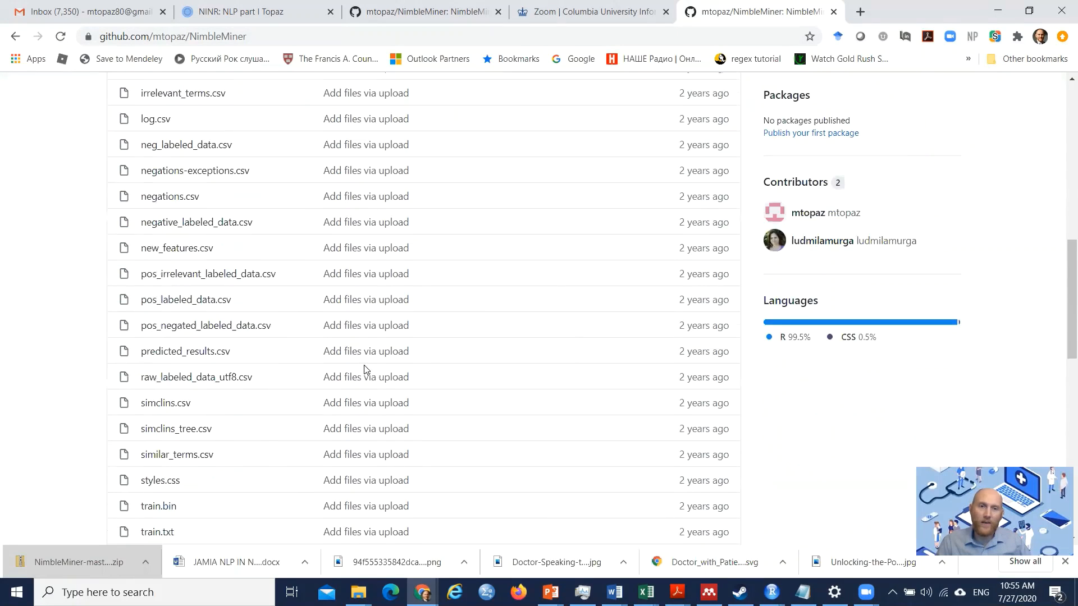
scroll(366, 370, down, 10)
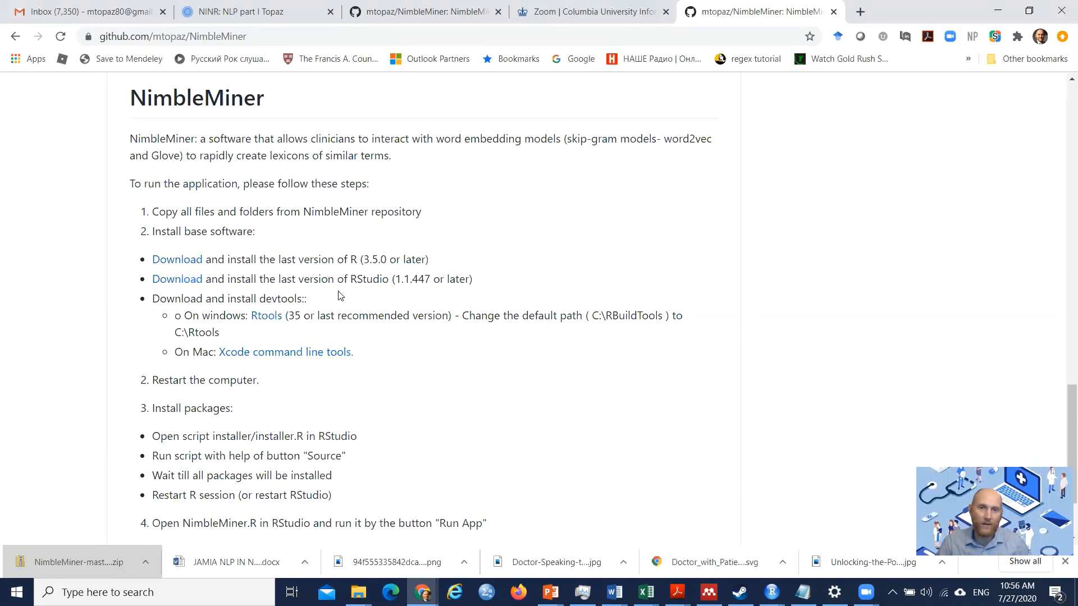
scroll(340, 298, down, 1)
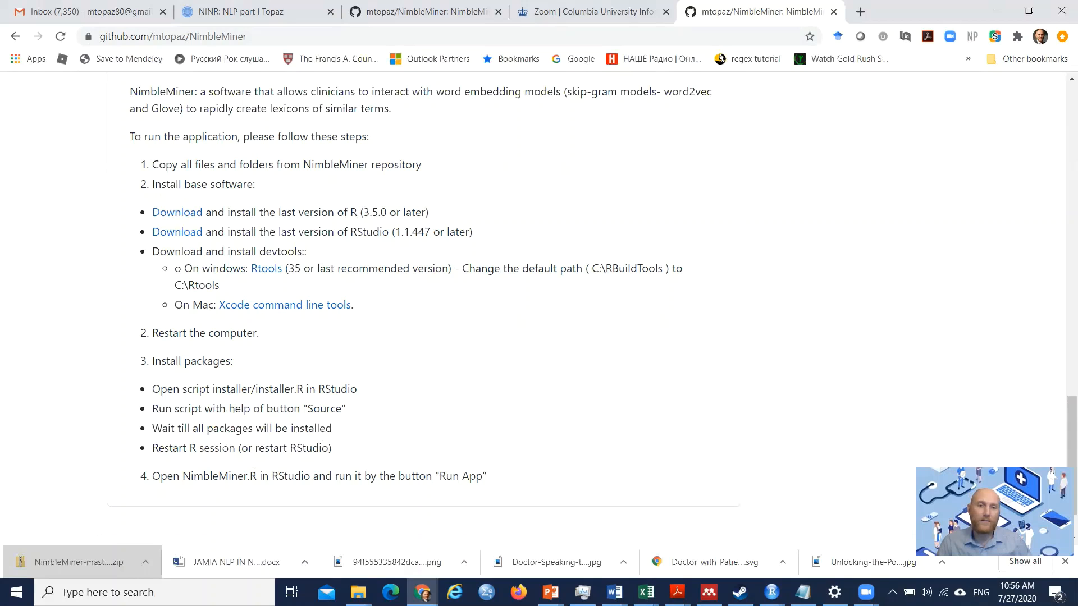
Step: Open the NimbleMiner.R script from the NimbleMiner_COVID_SYMPT_empty folder in RStudio
mouse_move(358, 593)
click(290, 551)
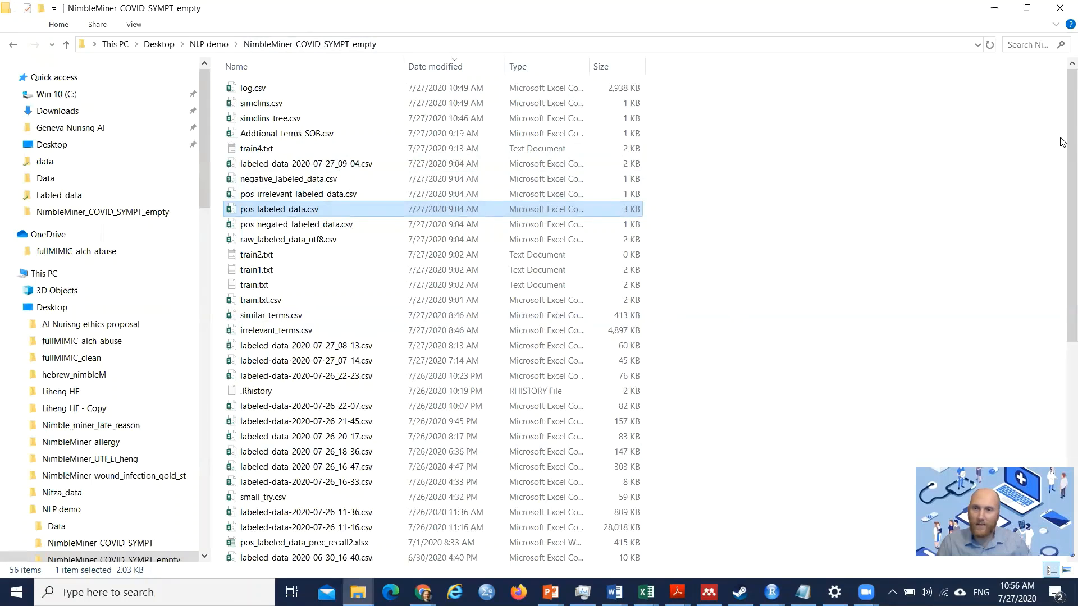
scroll(1058, 138, down, 8)
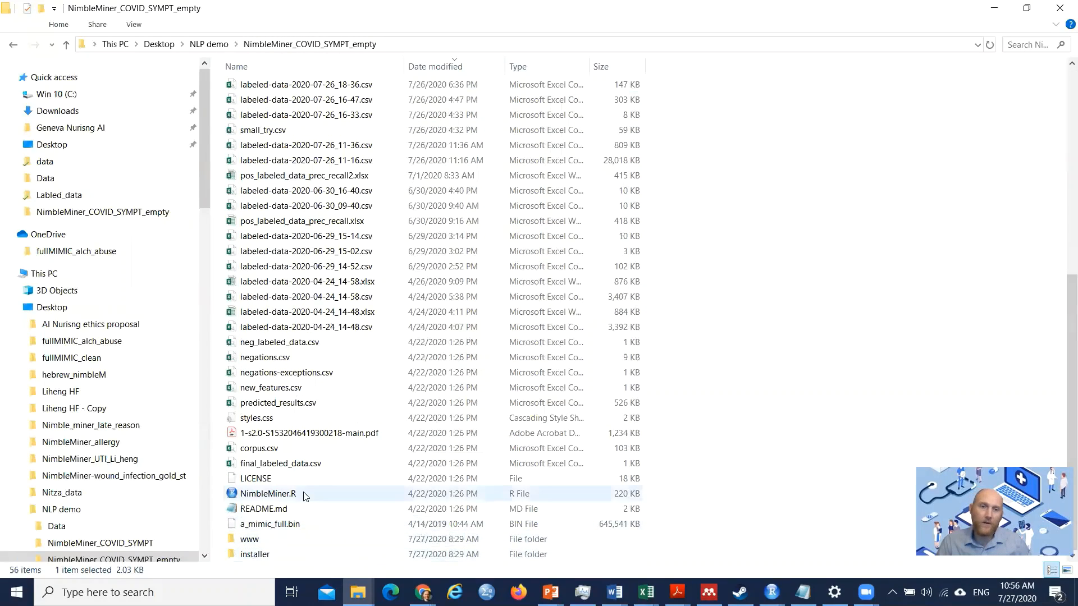
click(273, 498)
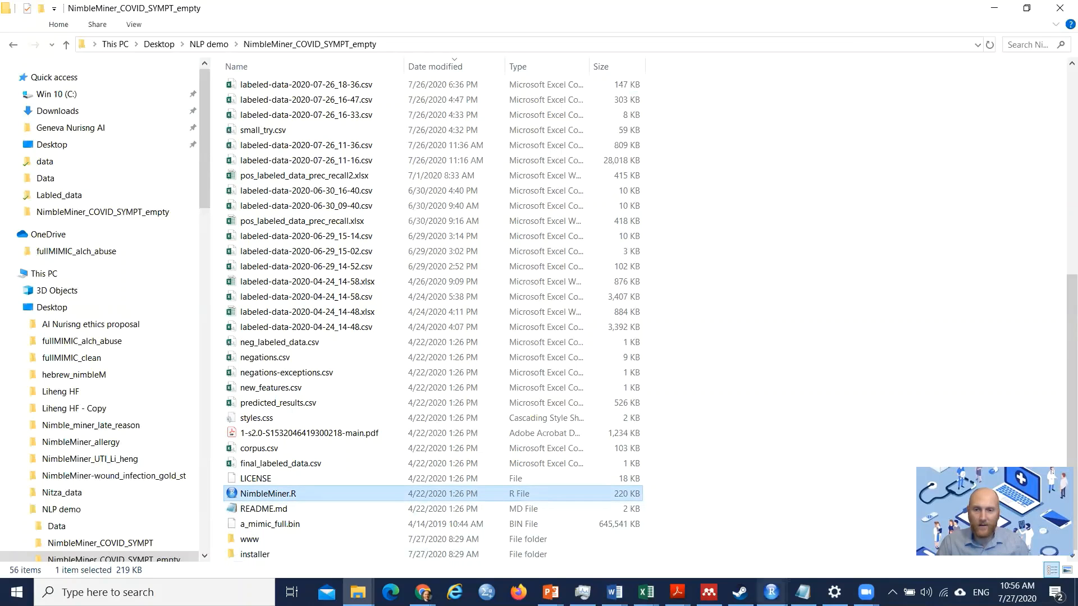
mouse_move(772, 591)
mouse_move(879, 563)
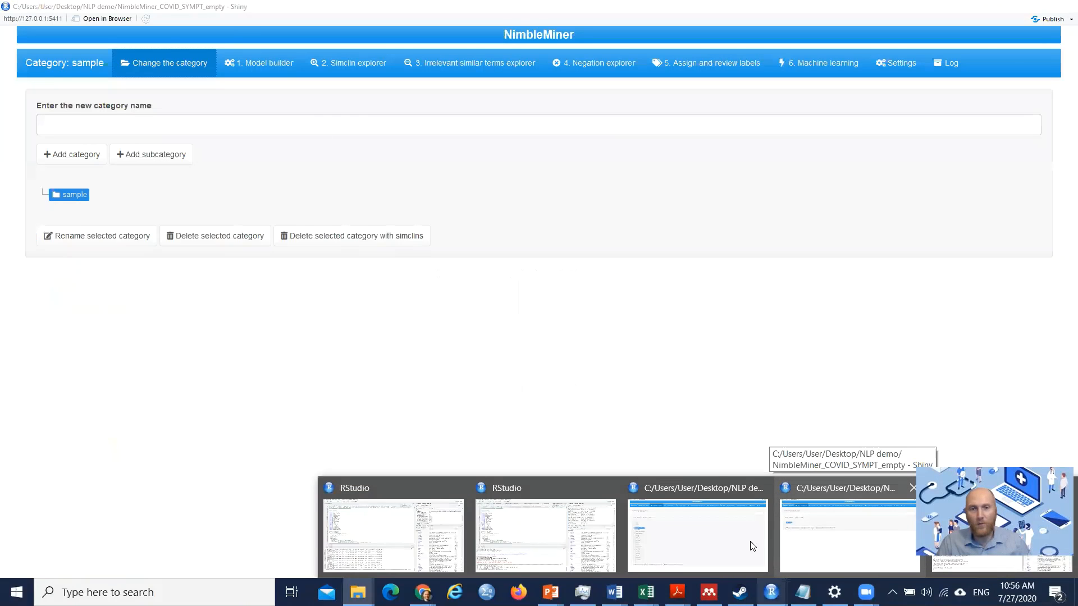
mouse_move(698, 534)
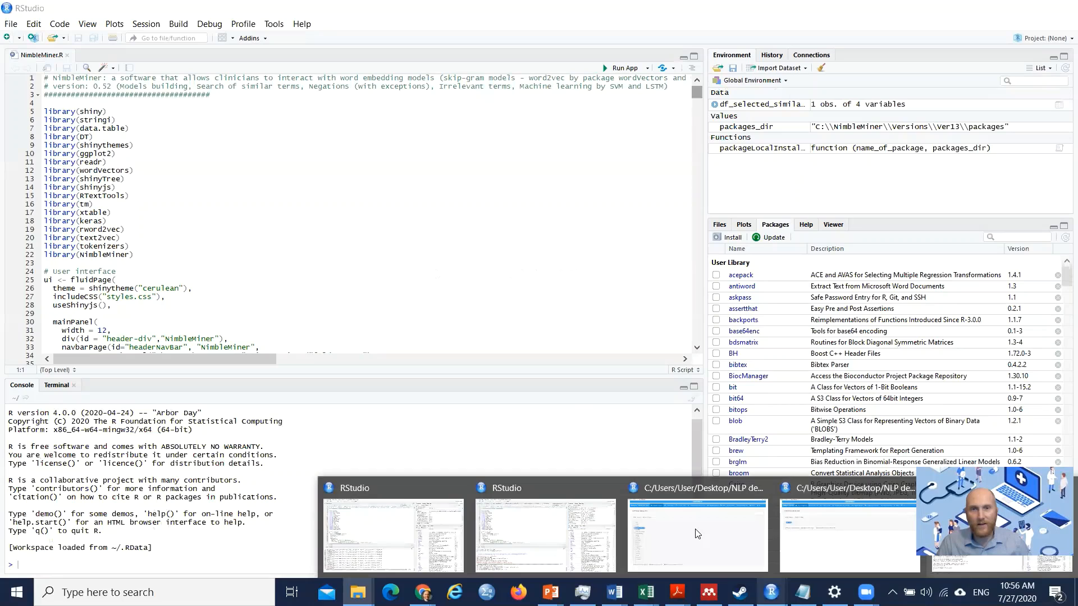
click(698, 534)
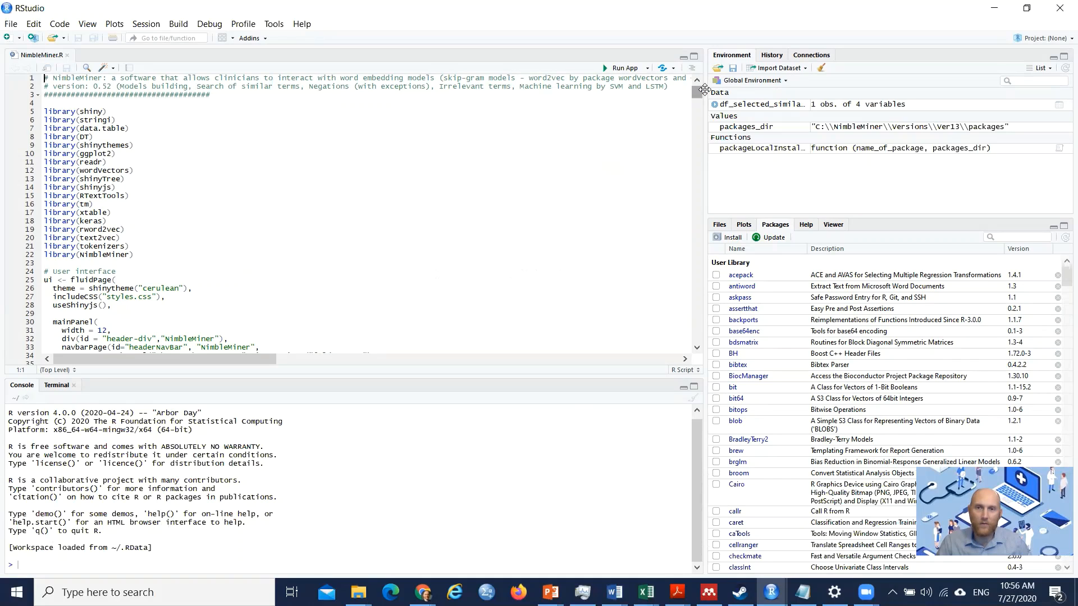
Step: Look through the NimbleMiner.R script and locate its Run App command, then close that RStudio window
drag(699, 90, 699, 252)
drag(688, 122, 690, 79)
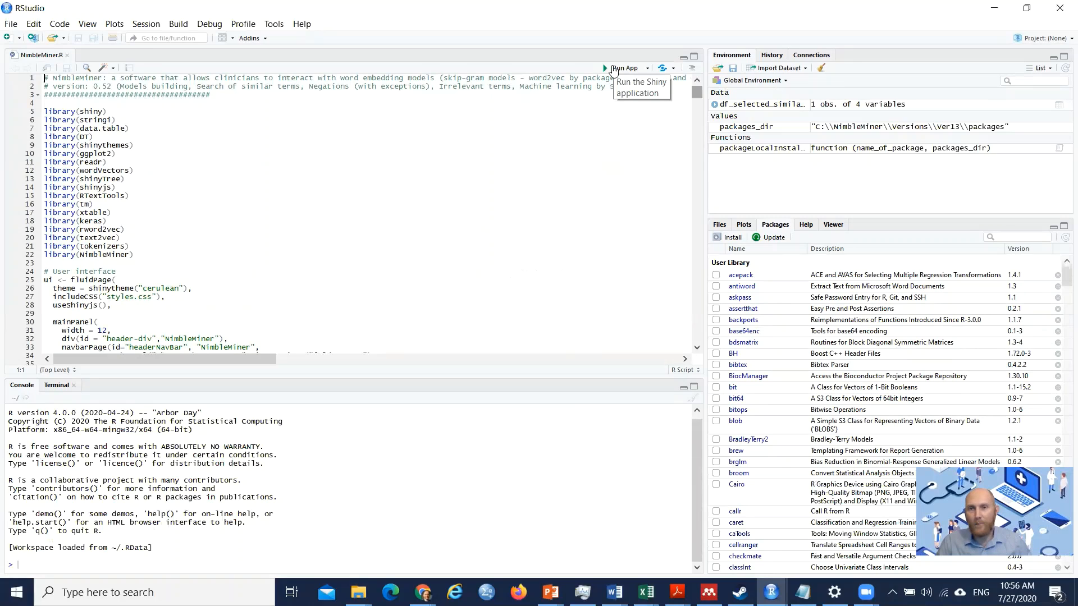
click(1060, 9)
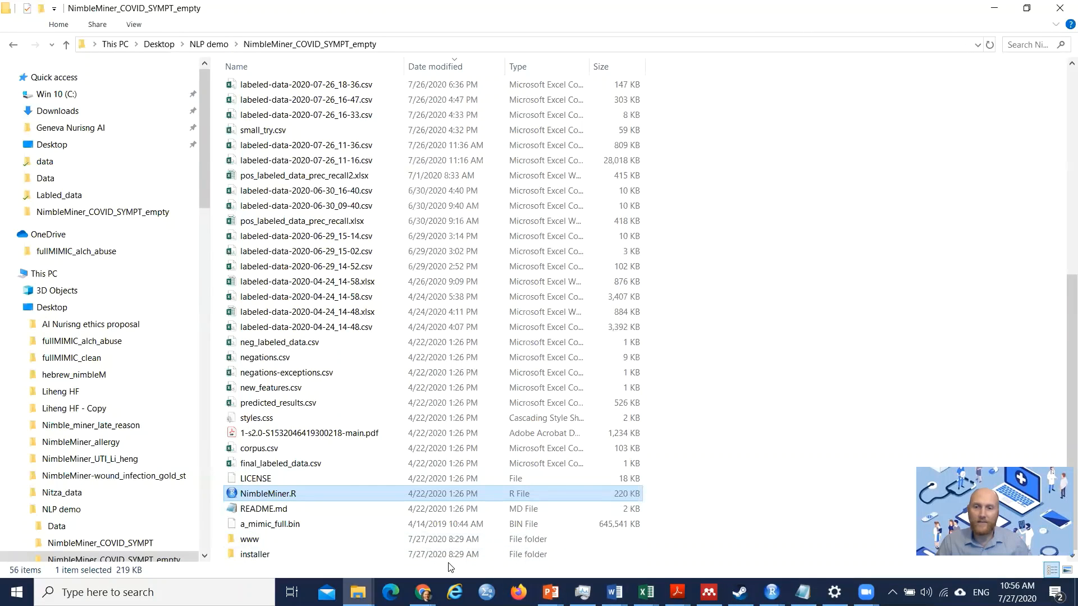
Step: Switch to the running NimbleMiner Shiny app to view its category page, and minimize the app window
mouse_move(771, 590)
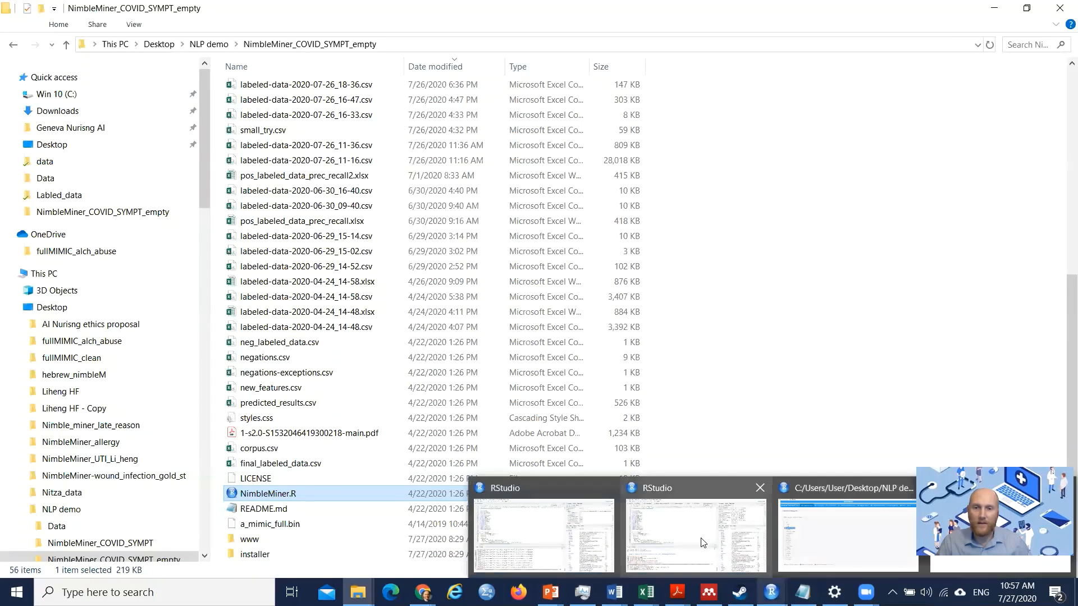
mouse_move(831, 544)
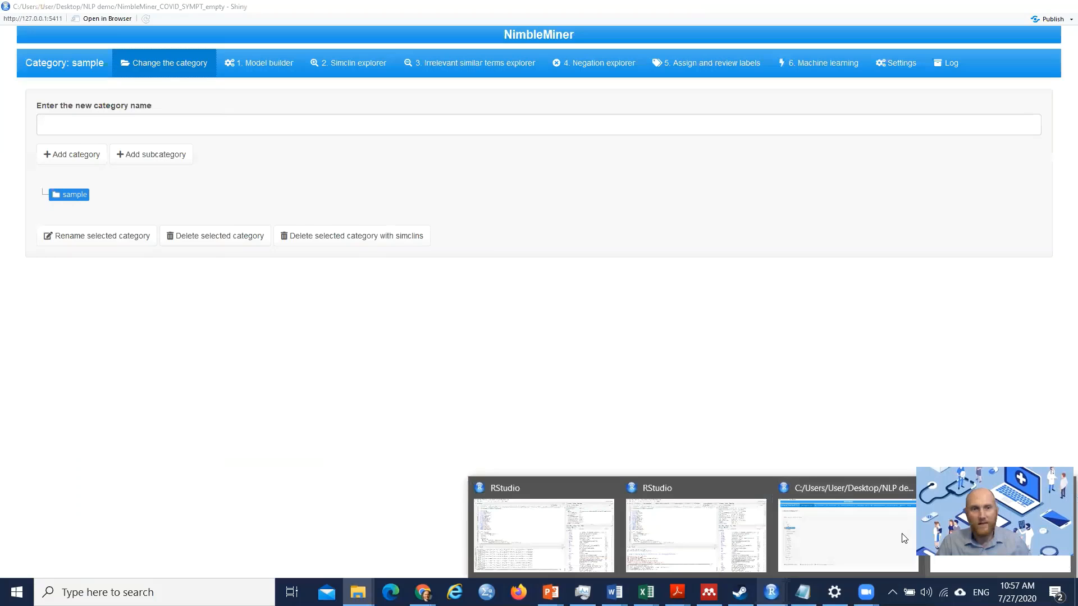
click(904, 538)
click(672, 129)
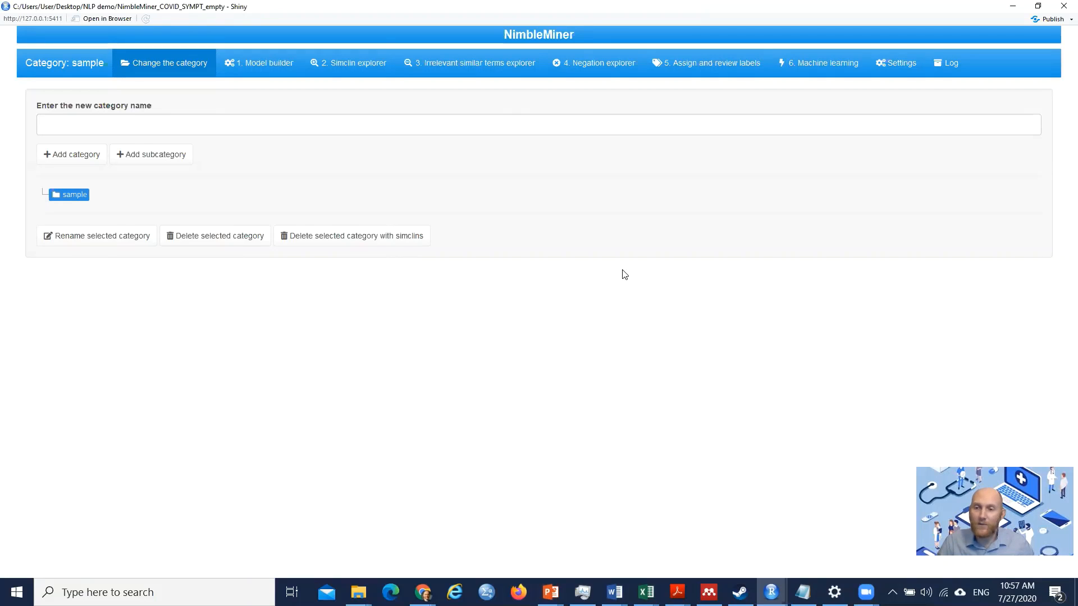
click(1012, 8)
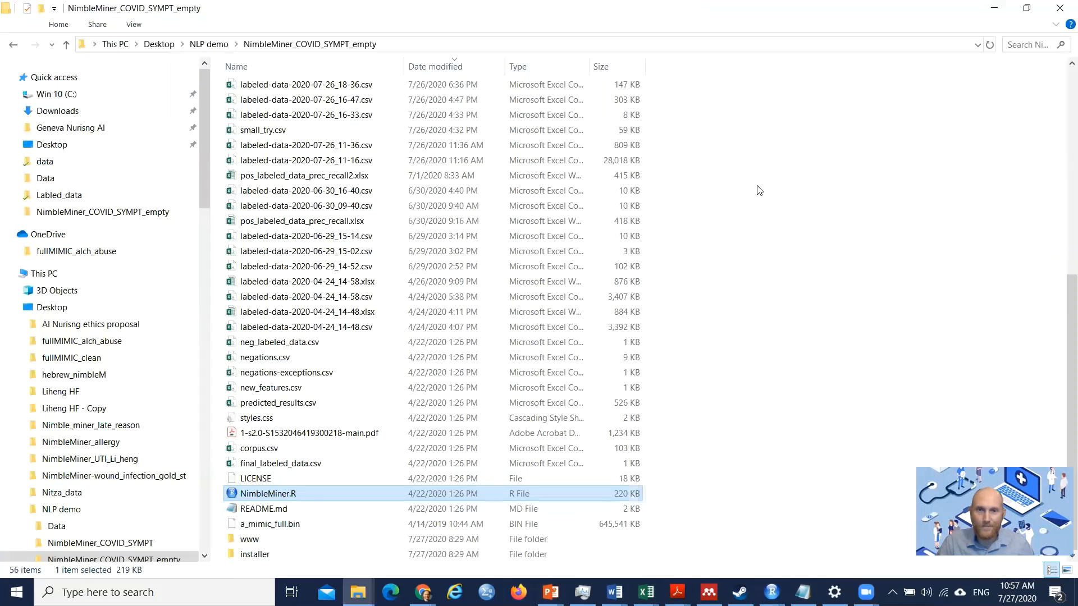
Step: Open Deidentifyed_ED_notes.csv from the NLP demo folder's Data subfolder in Excel and widen column A for the note text
click(223, 45)
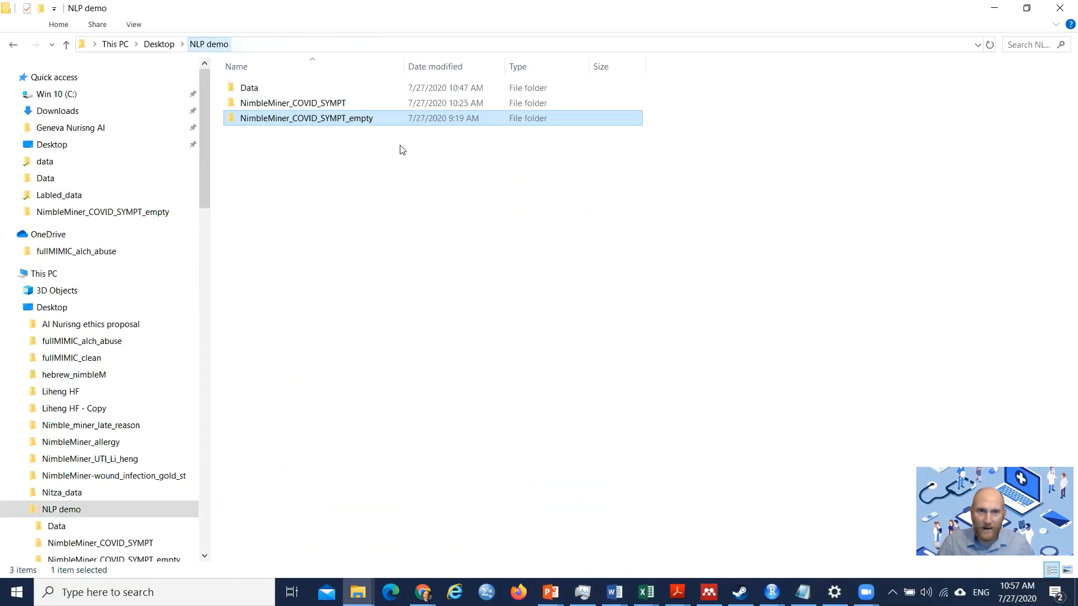
double_click(347, 92)
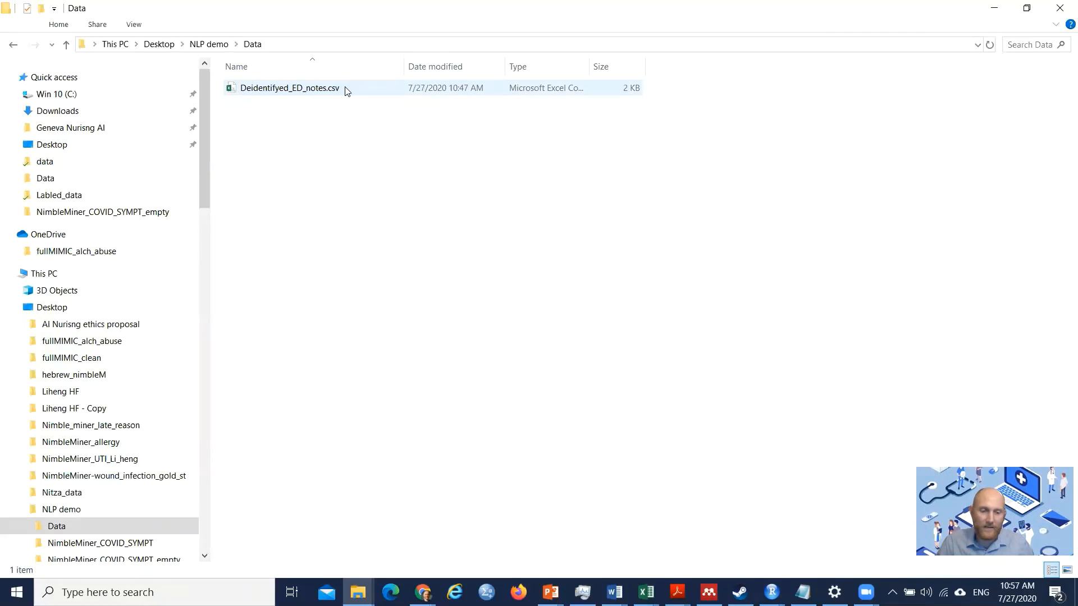
double_click(346, 92)
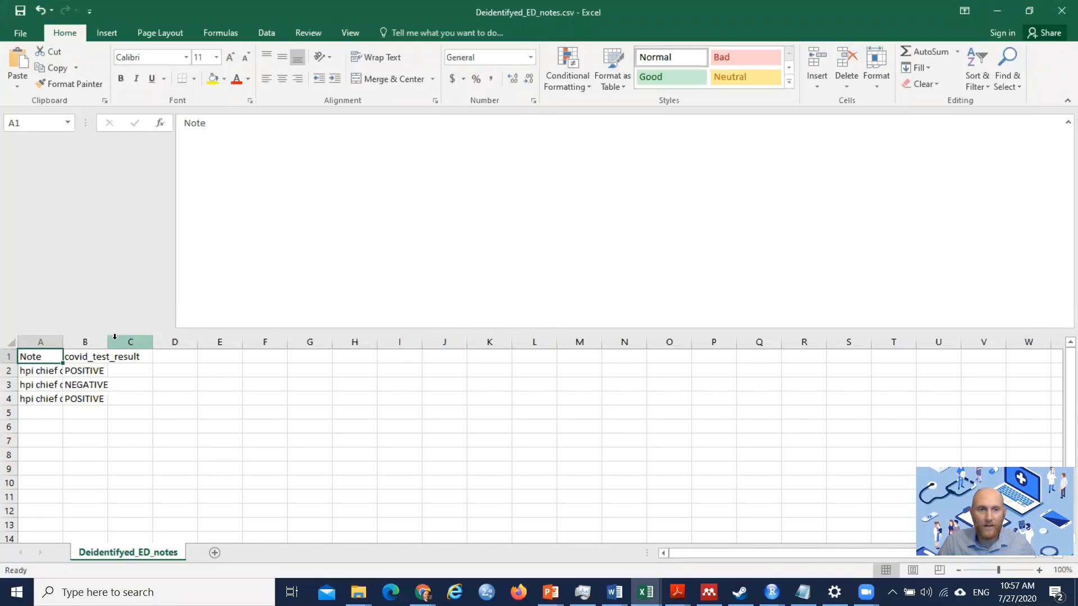
drag(65, 340, 398, 368)
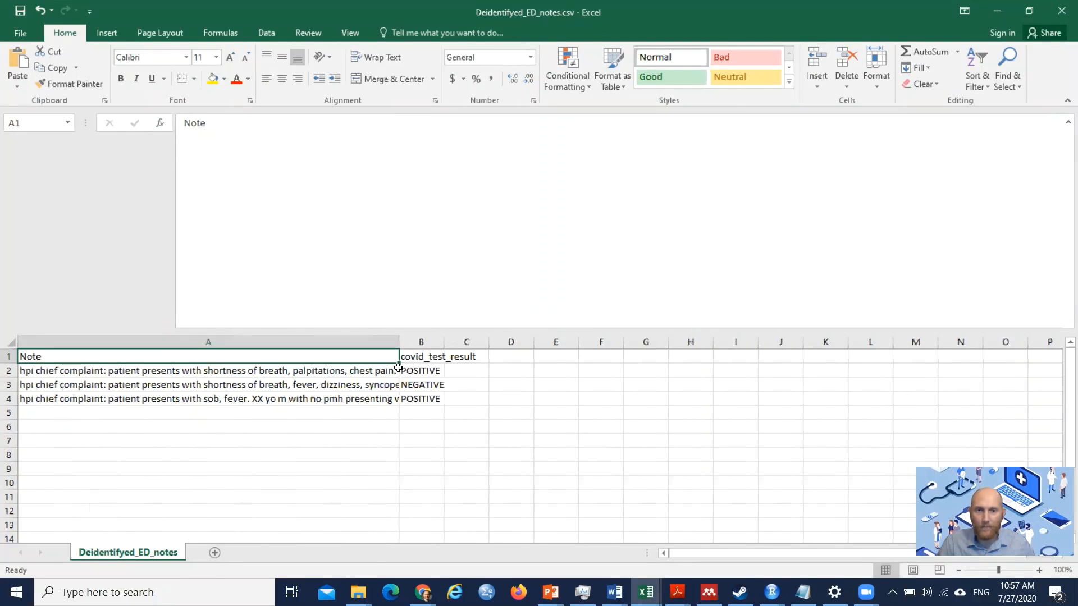
Step: Display the full text of the first two clinical notes, in cells A2 and A3, and return to the A2 note
click(323, 368)
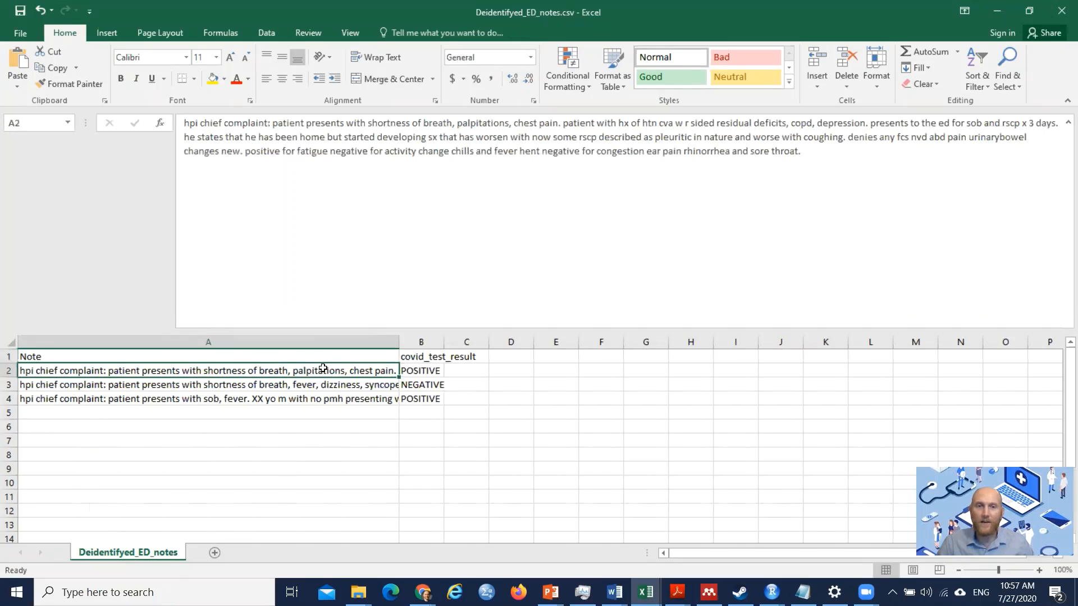
click(324, 385)
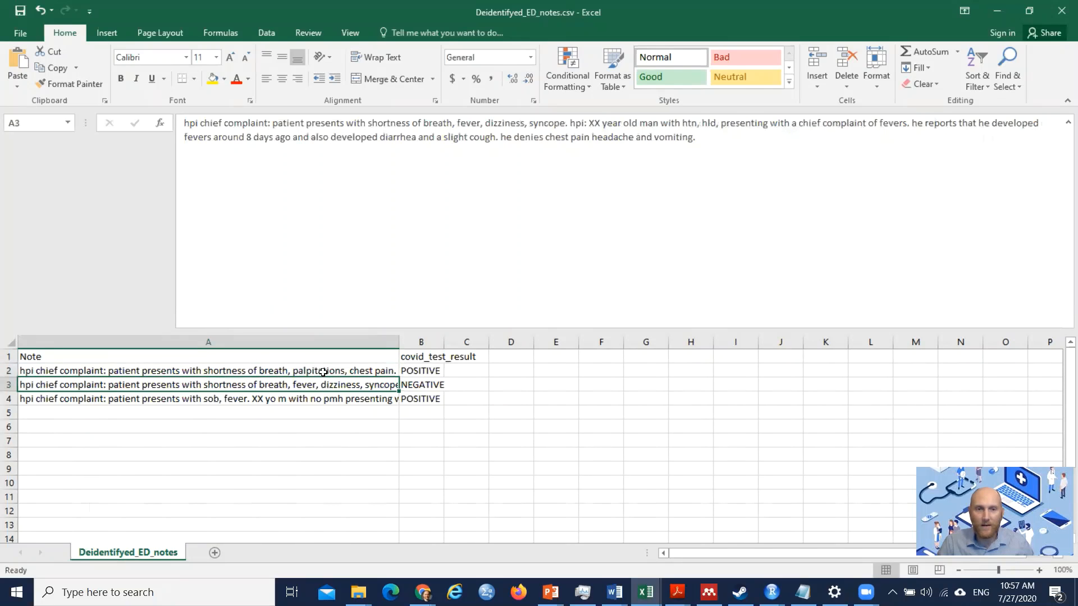
click(323, 371)
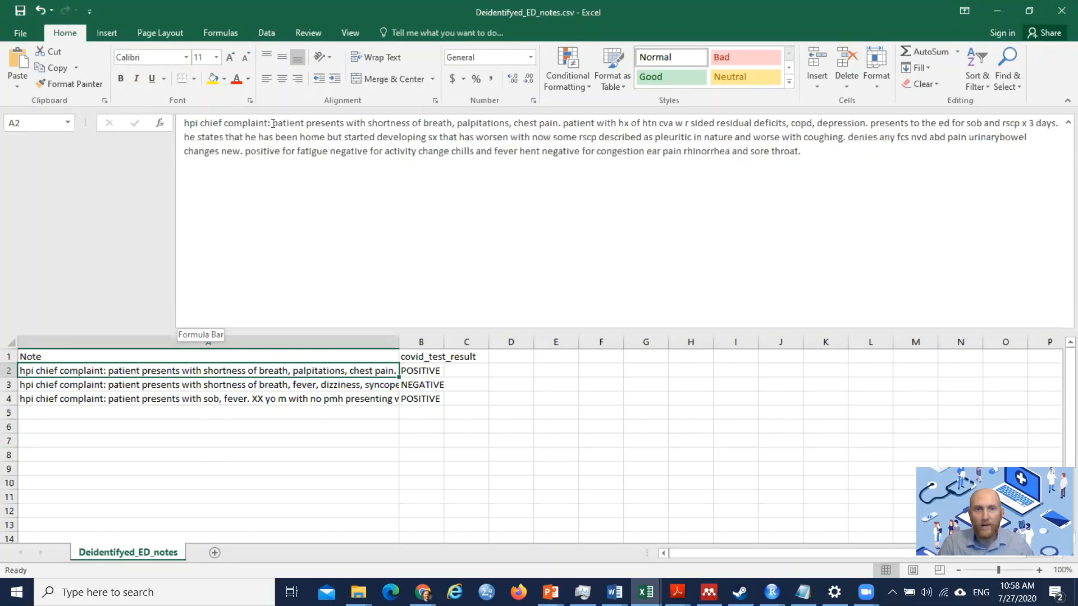
Step: Examine the A2 note by highlighting its chief complaint sentence, the "patient with hx of" wording and the "sob and rscp" abbreviations
drag(273, 124, 563, 124)
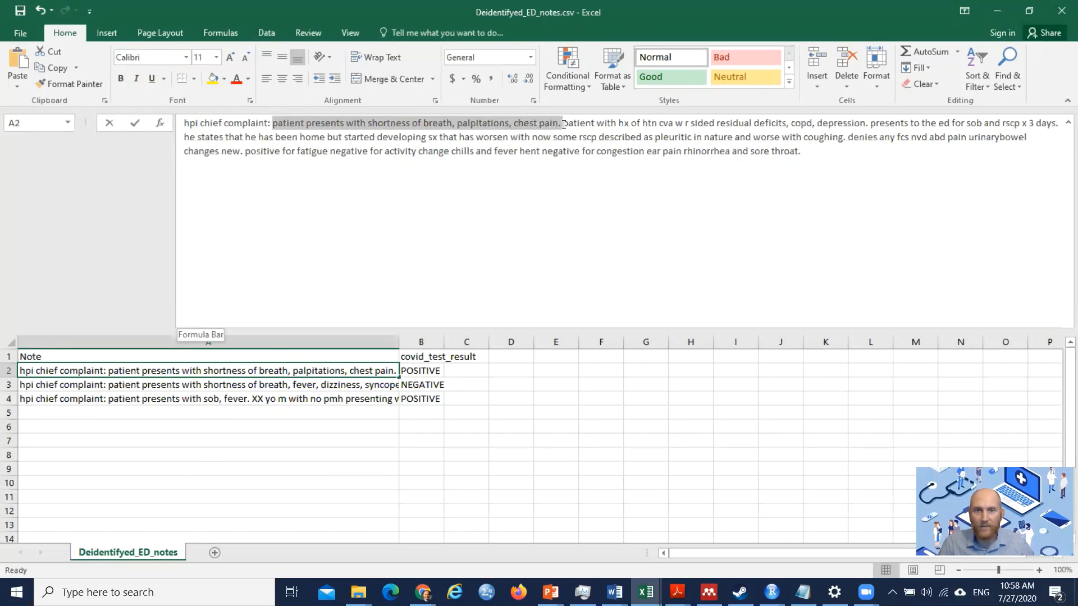
click(564, 125)
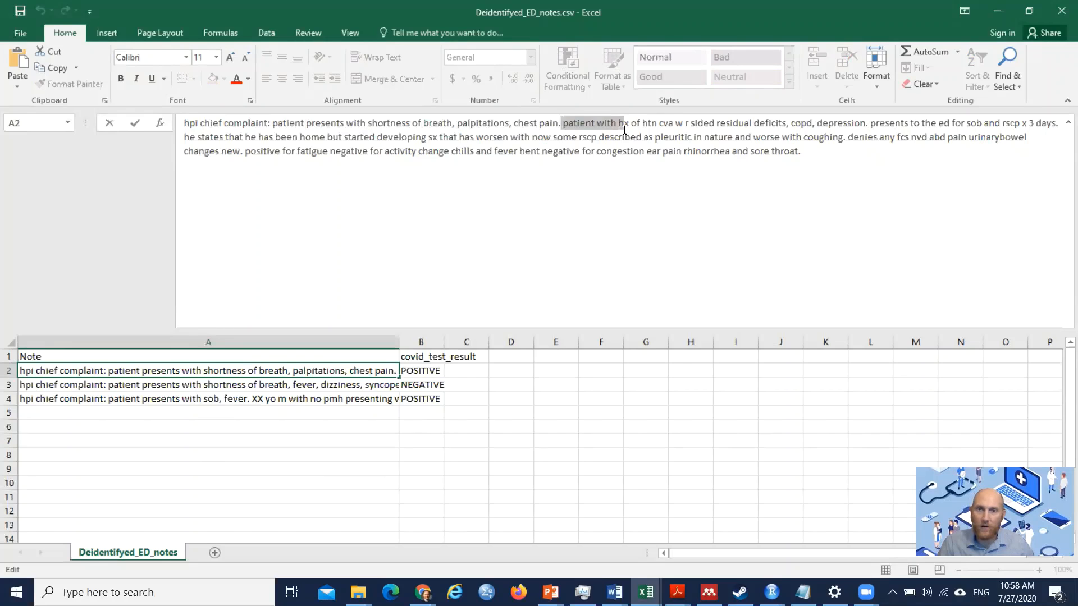
drag(624, 130, 639, 127)
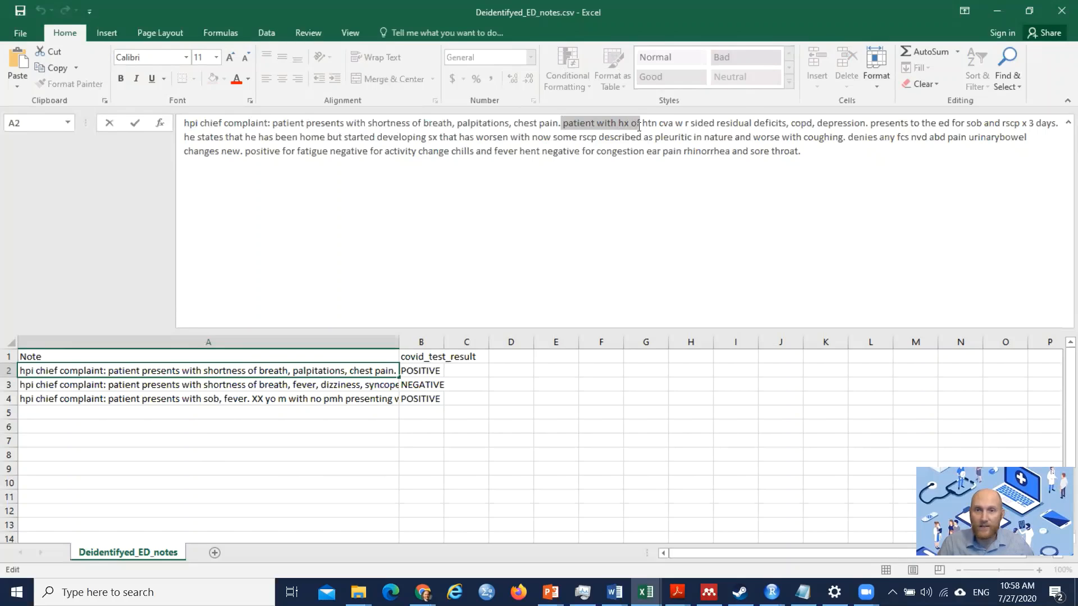
click(643, 123)
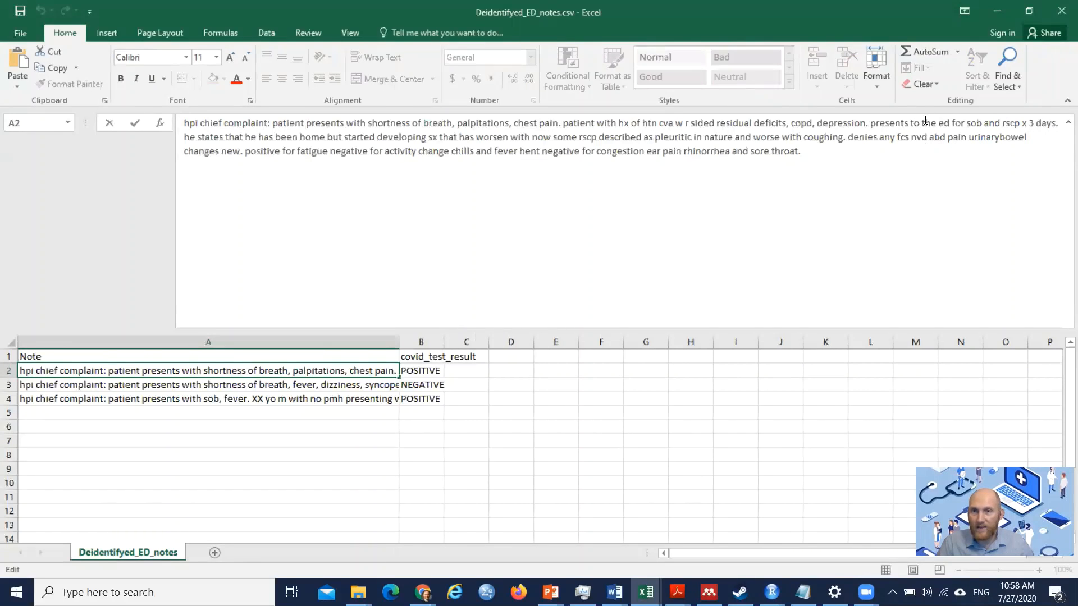
drag(967, 125, 1020, 127)
click(270, 143)
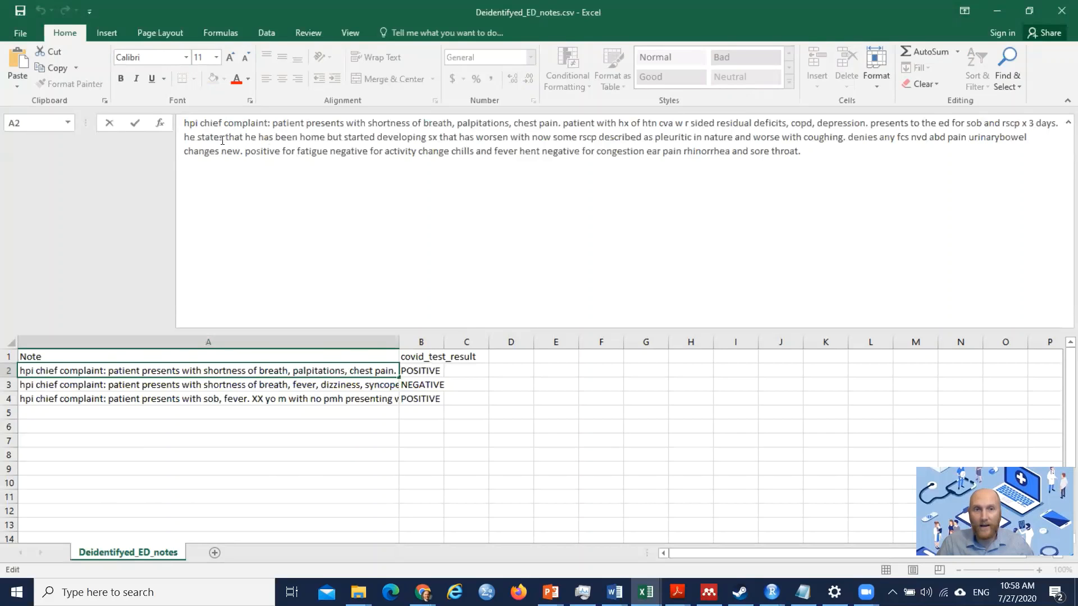
Step: Go through the notes in cells A2 to A4 one by one to compare their full text
click(189, 385)
click(187, 399)
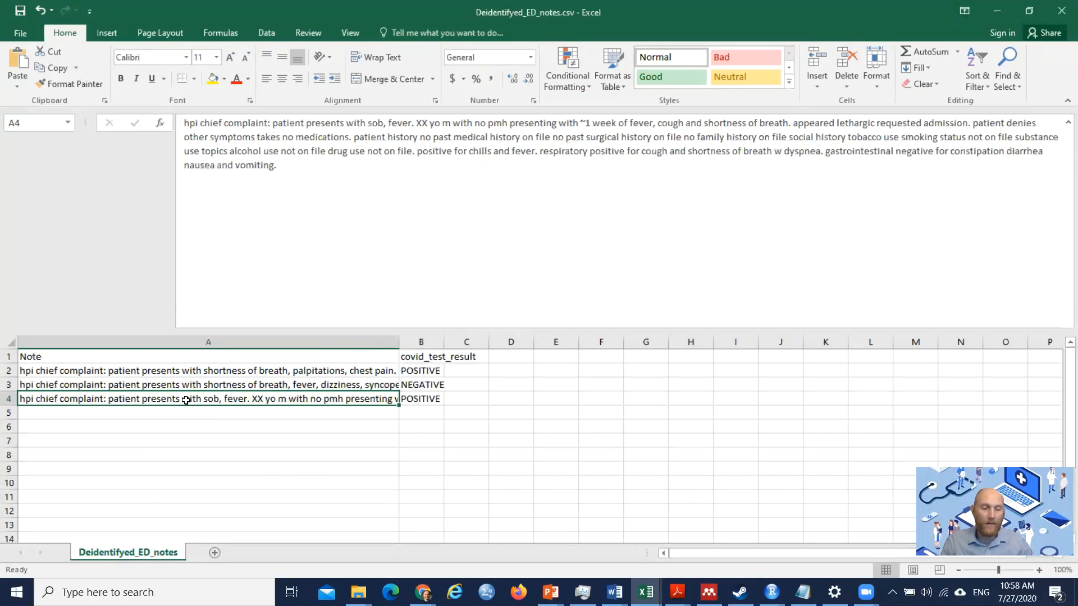
click(190, 372)
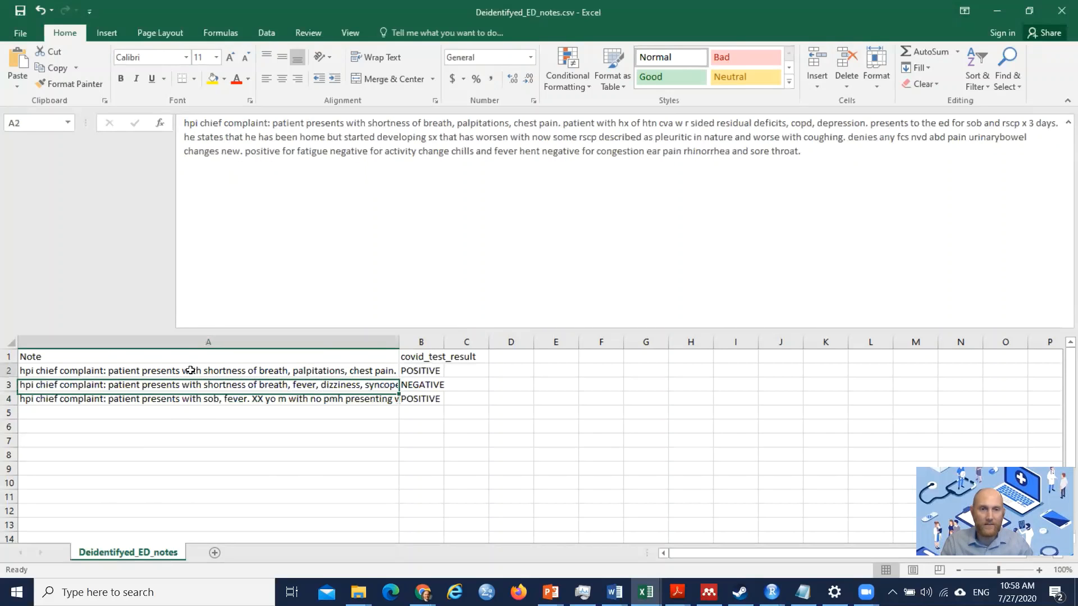
click(191, 384)
click(191, 399)
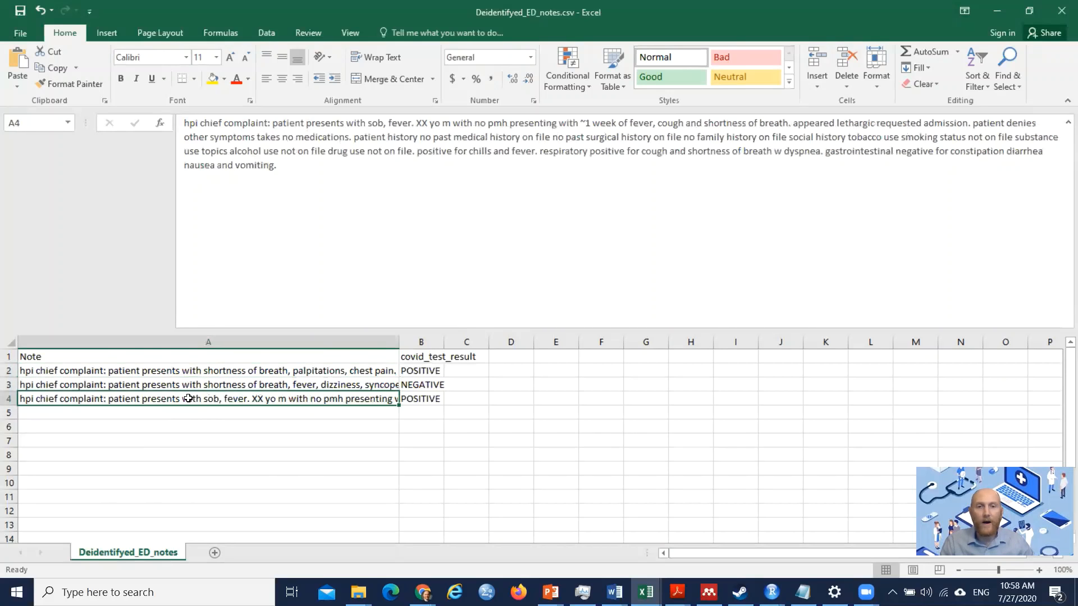
Step: Examine the covid_test_result column, matching the results in B2 to B4 with their clinical notes
click(417, 358)
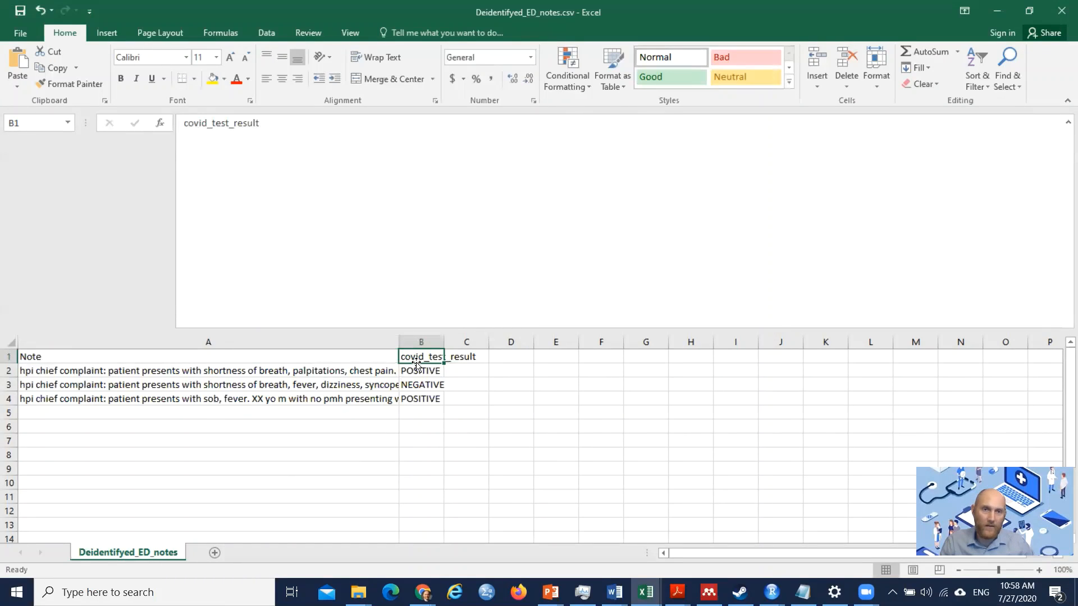
click(419, 370)
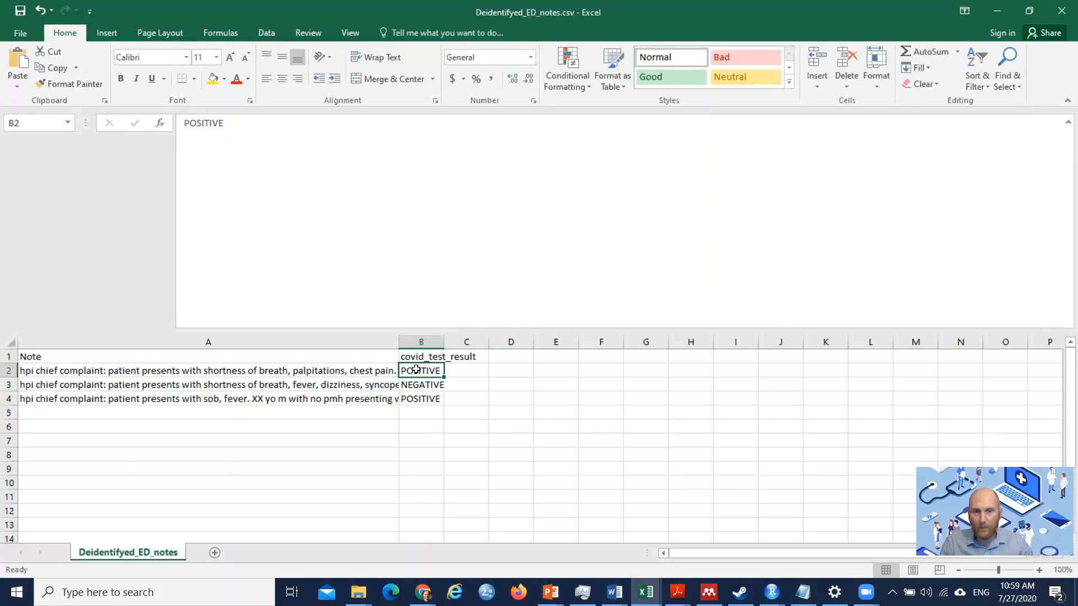
click(374, 376)
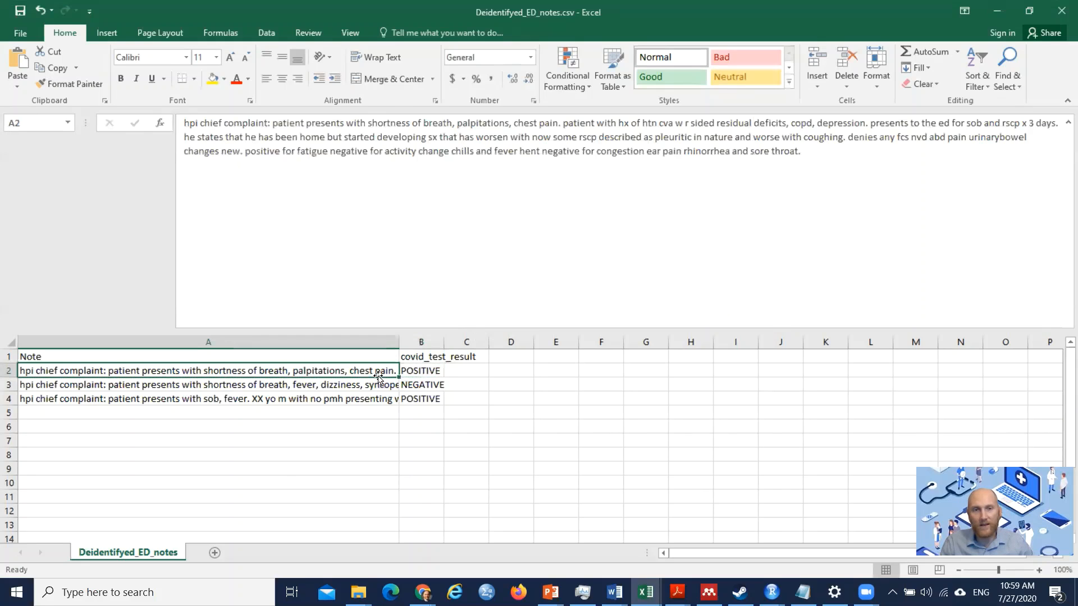
click(414, 373)
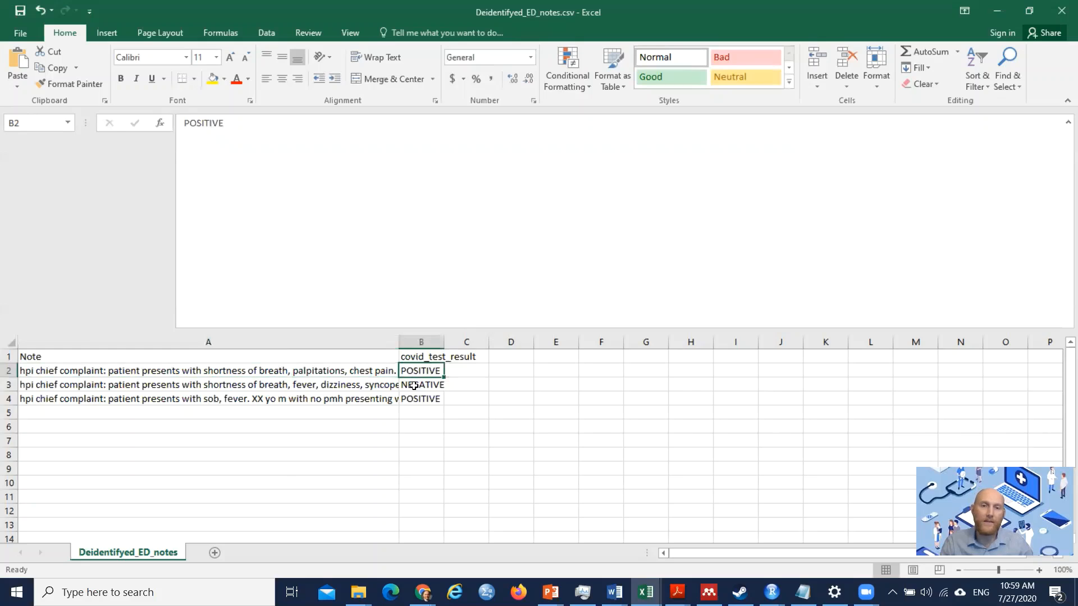
click(414, 385)
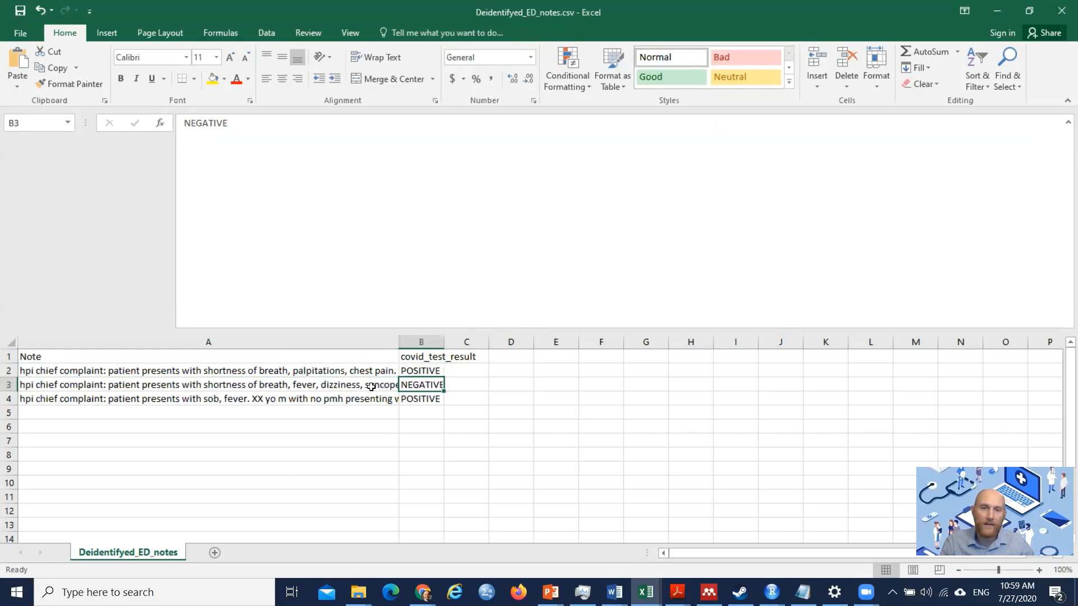
click(413, 396)
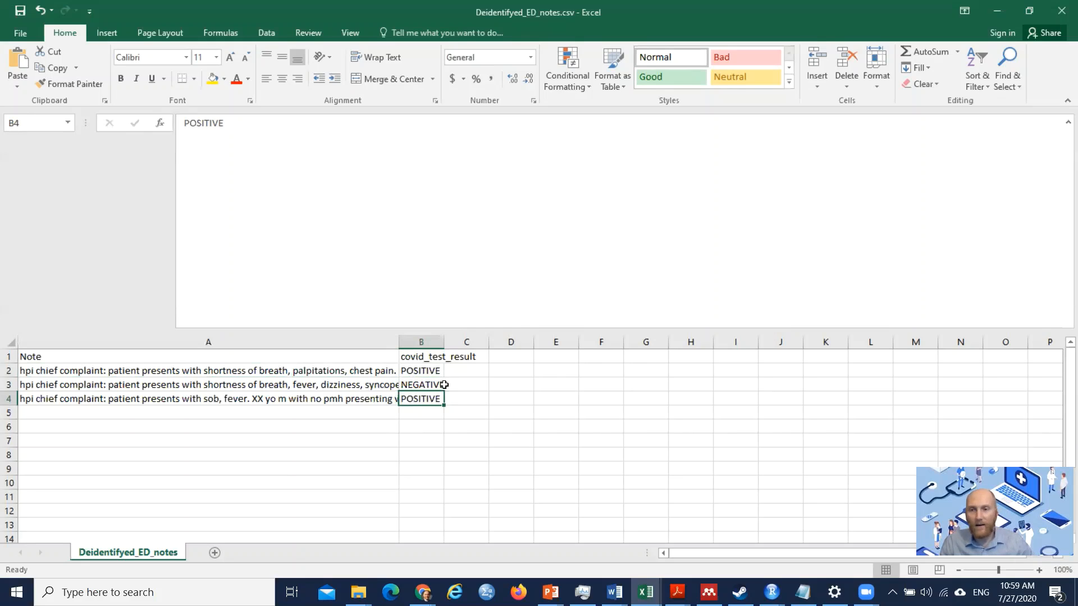
Step: Minimize the Deidentifyed_ED_notes.csv and Addtional_terms_SOB.csv workbooks and switch to the running NimbleMiner Shiny app
click(993, 8)
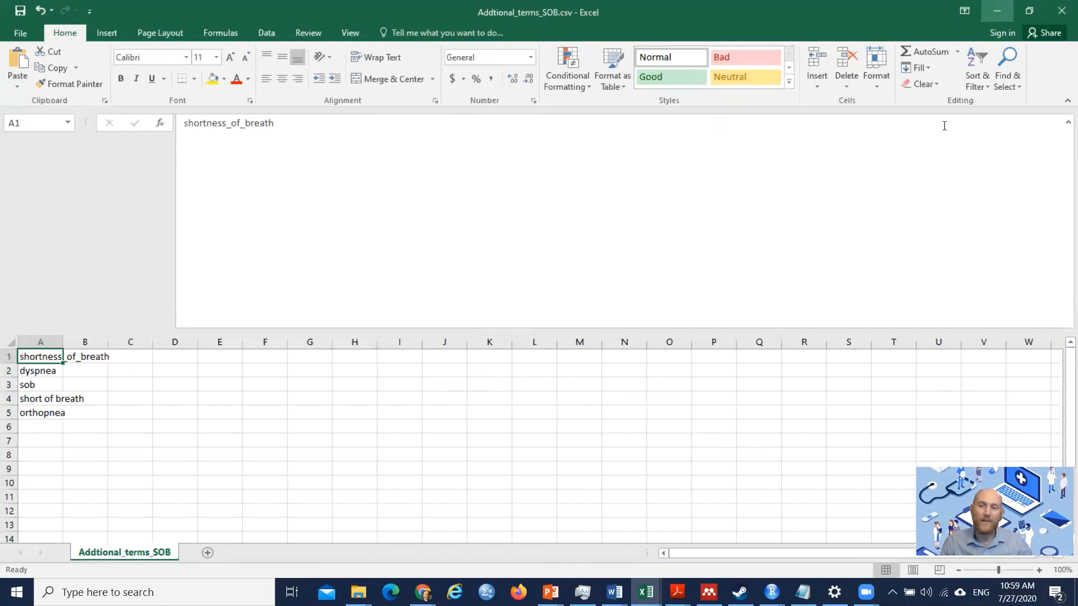
click(995, 10)
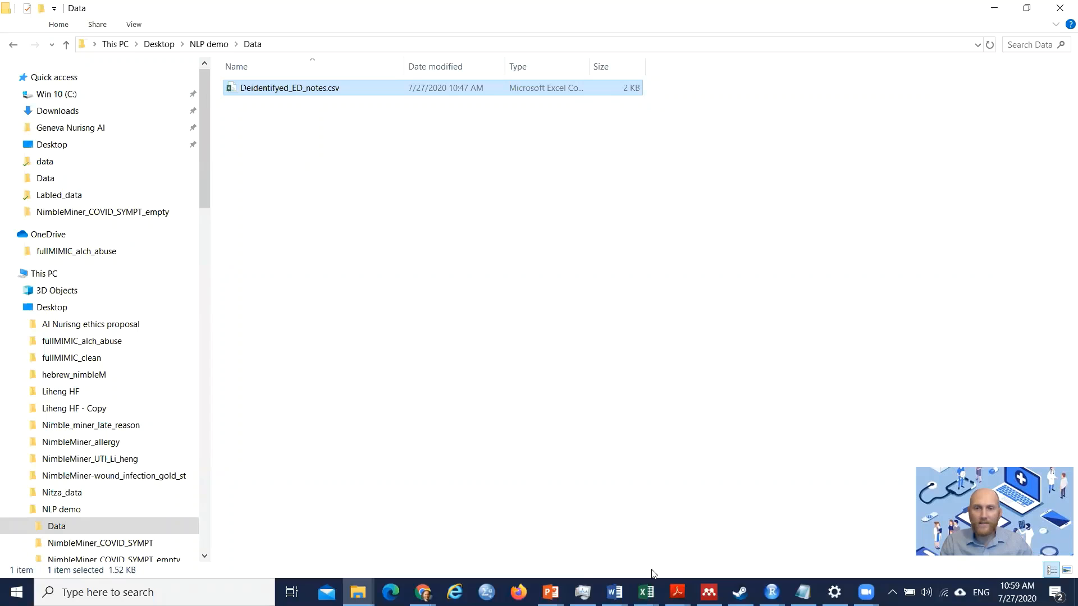
mouse_move(771, 593)
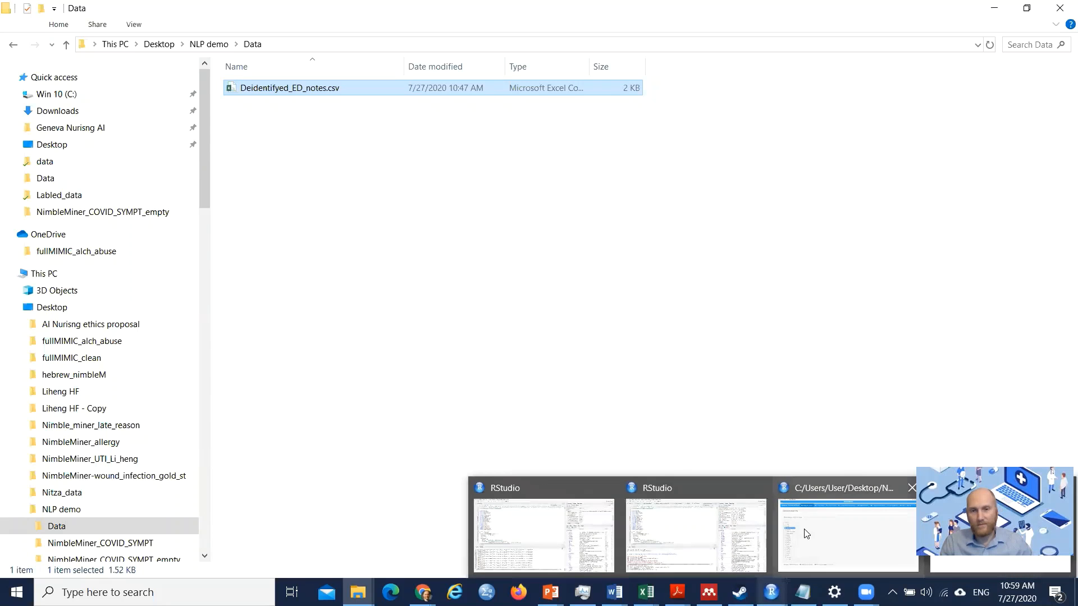
mouse_move(819, 531)
click(949, 545)
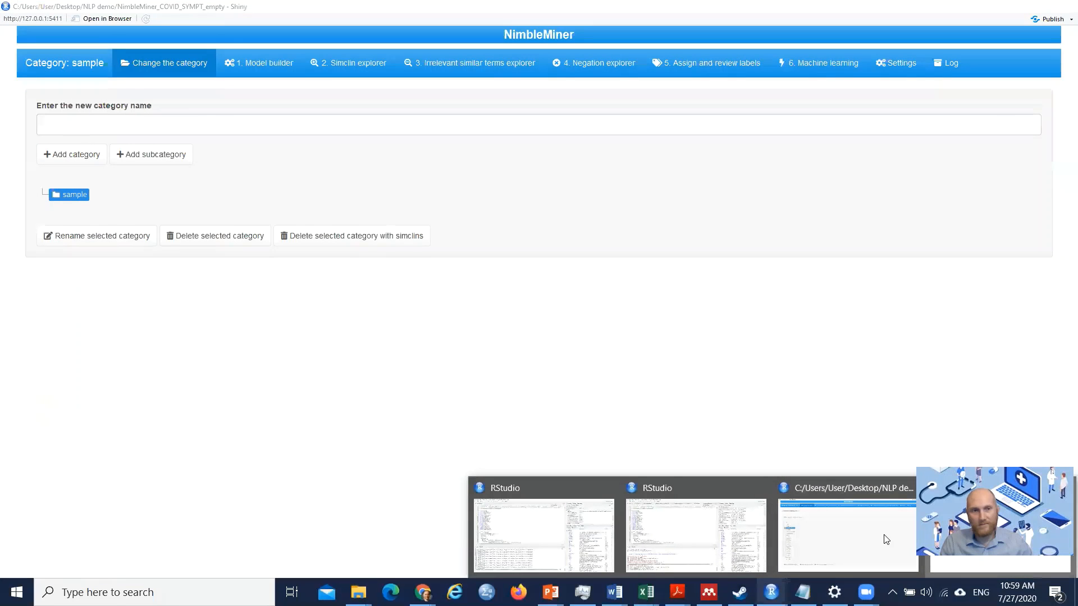
Step: Add a new category named shortness_of_breath alongside the sample category
click(96, 122)
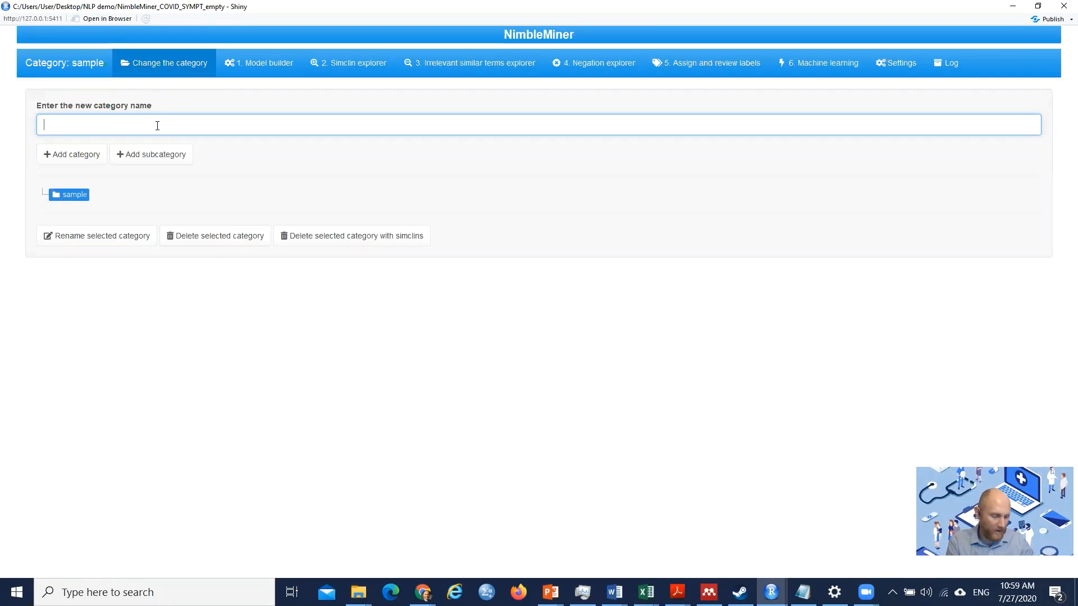
text(shor)
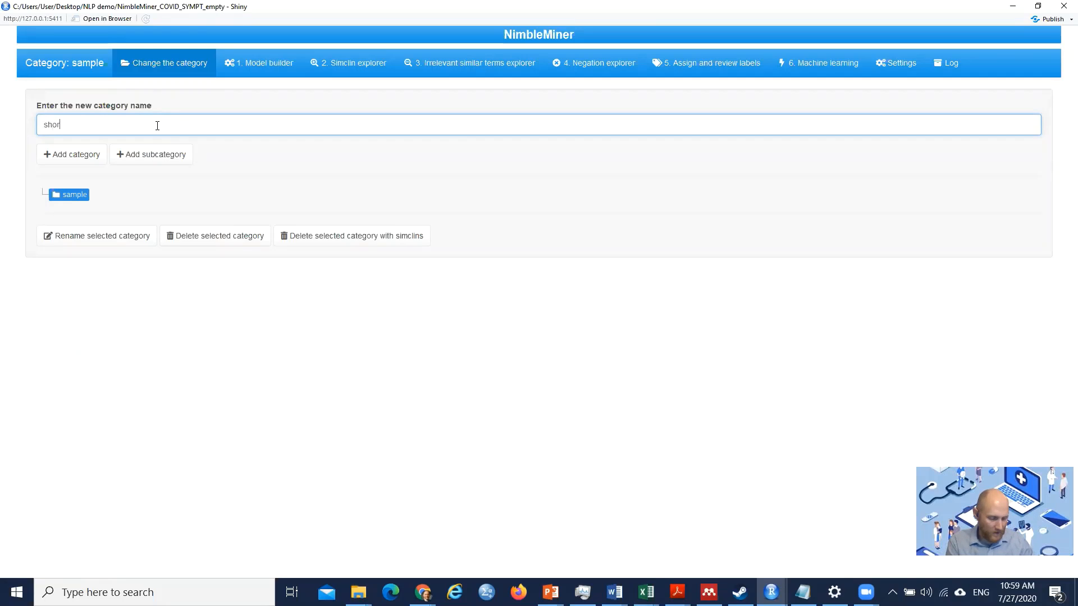
text(tness)
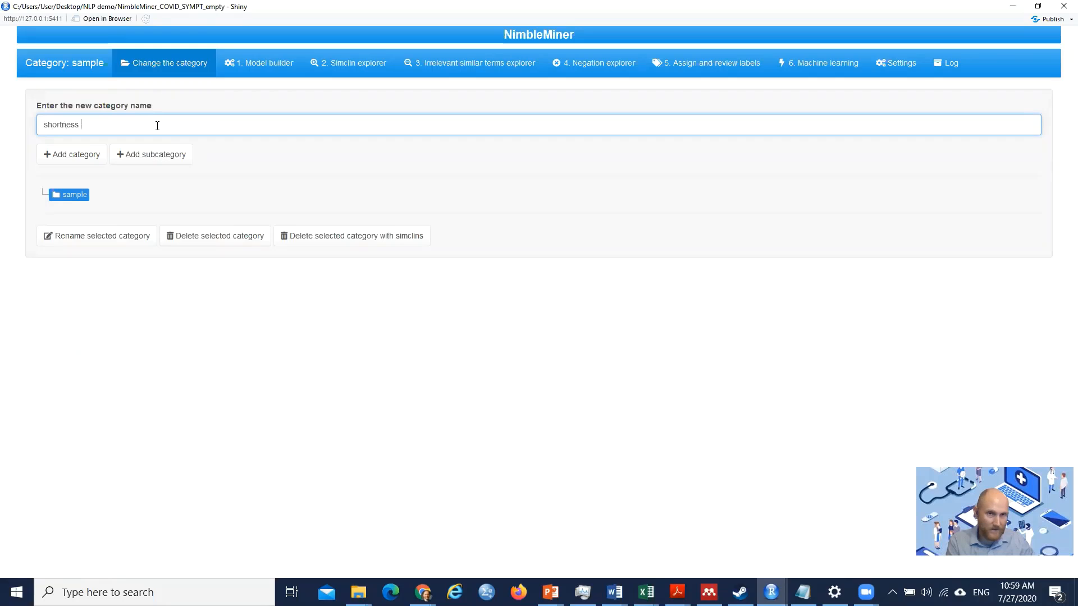
key(BackSpace)
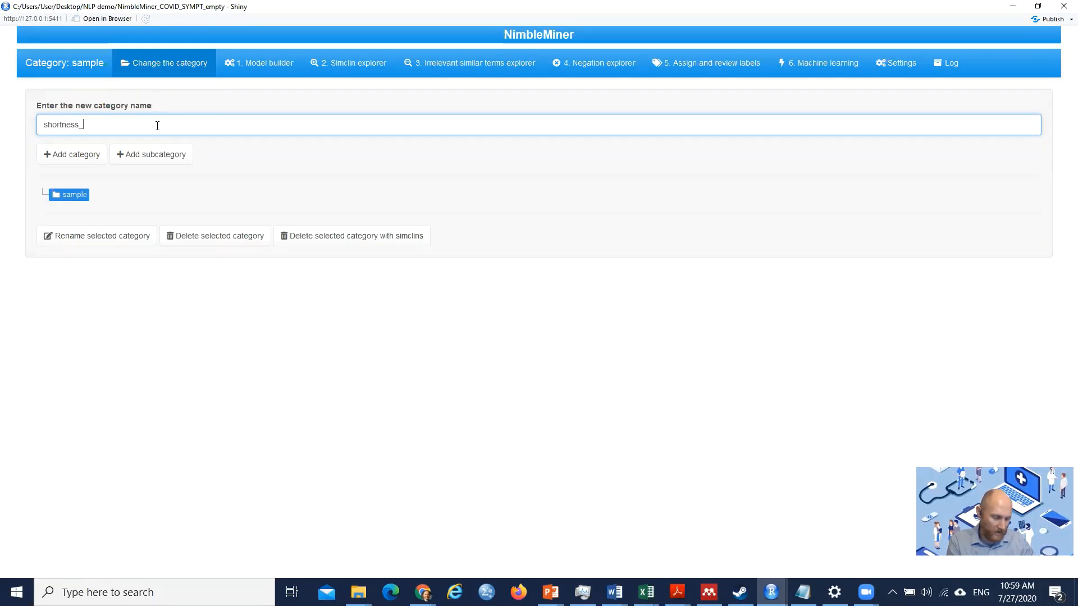
text(of_breath)
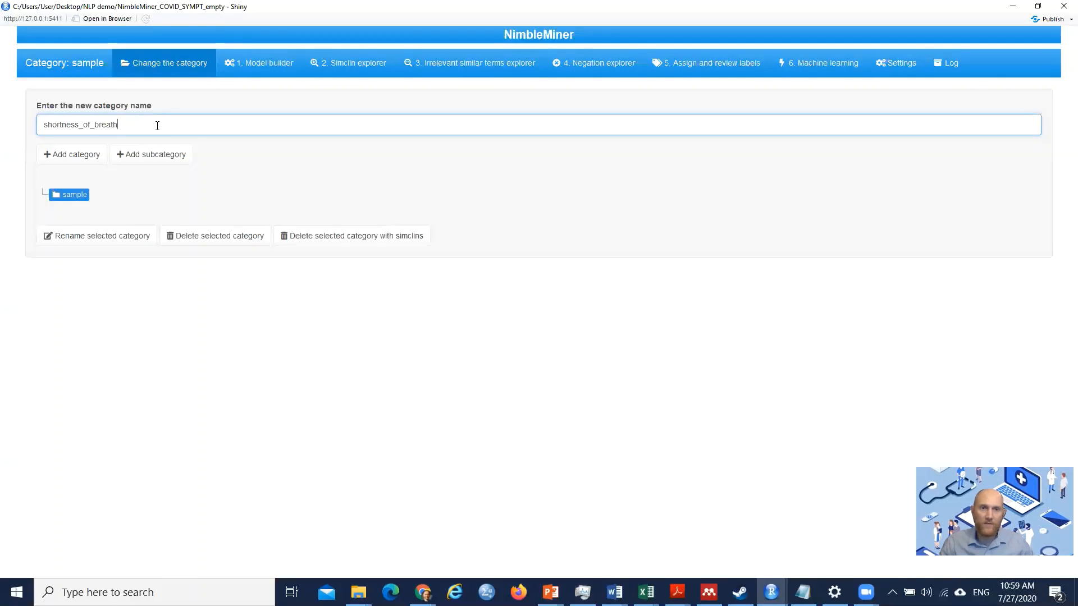
click(69, 163)
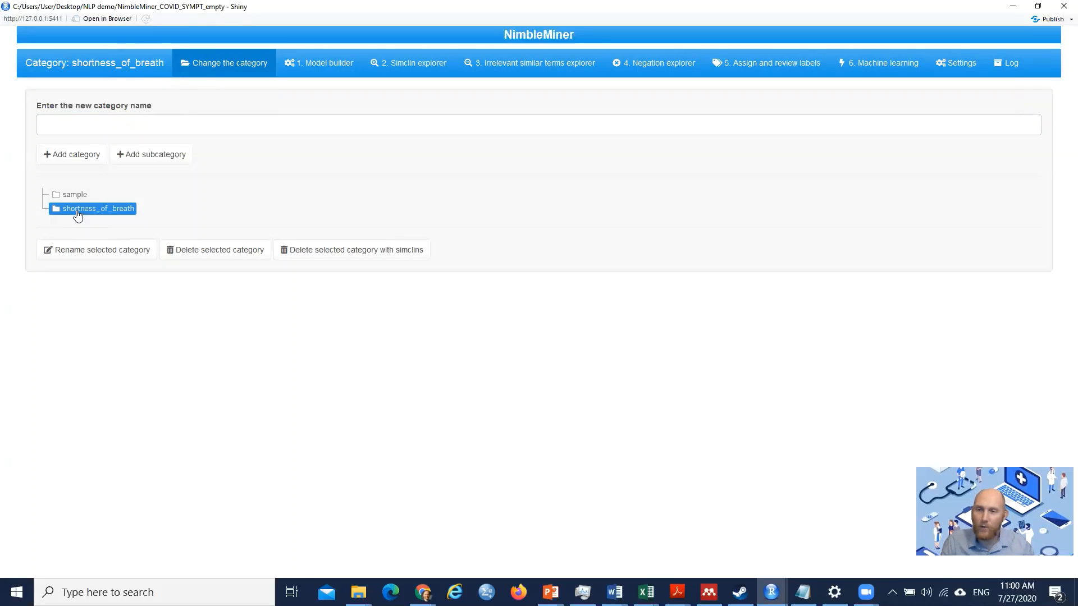
Step: View the Model builder page, and open the NimbleMiner_COVID_SYMPT folder inside NLP demo in File Explorer
click(337, 63)
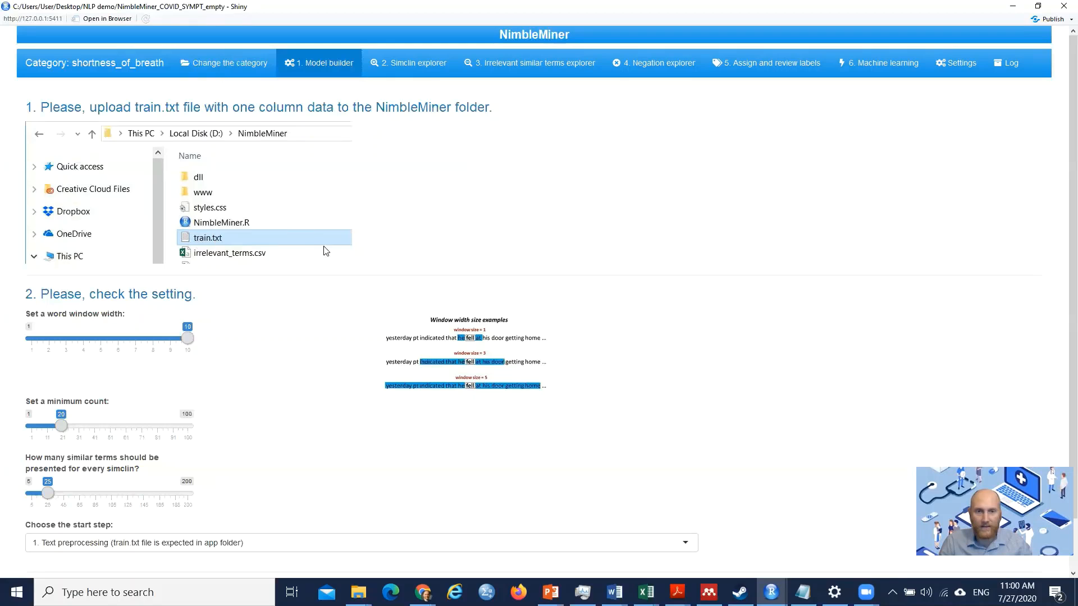
mouse_move(358, 592)
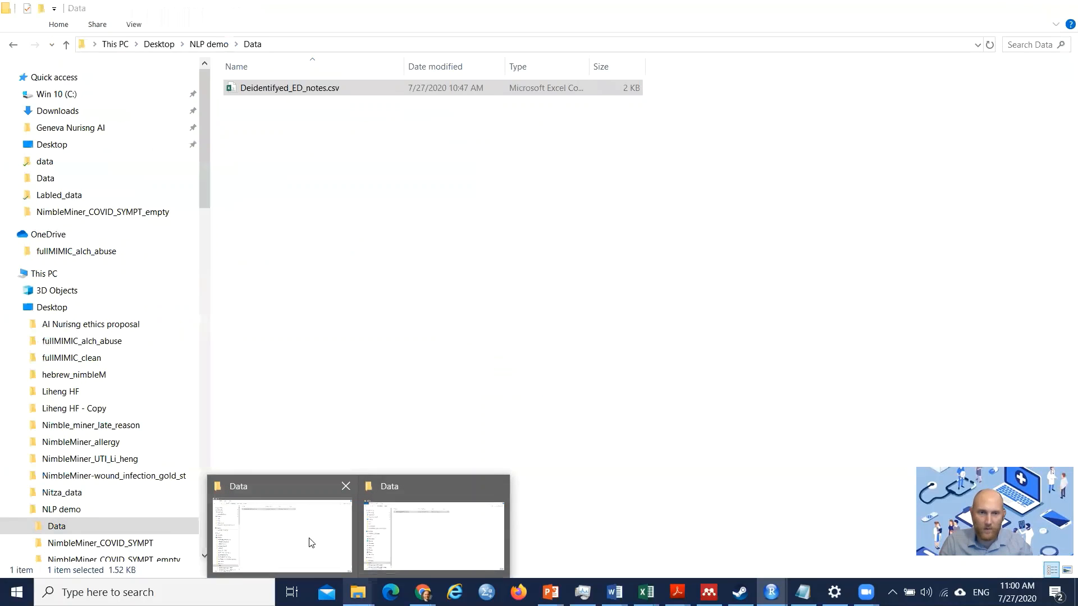
click(311, 543)
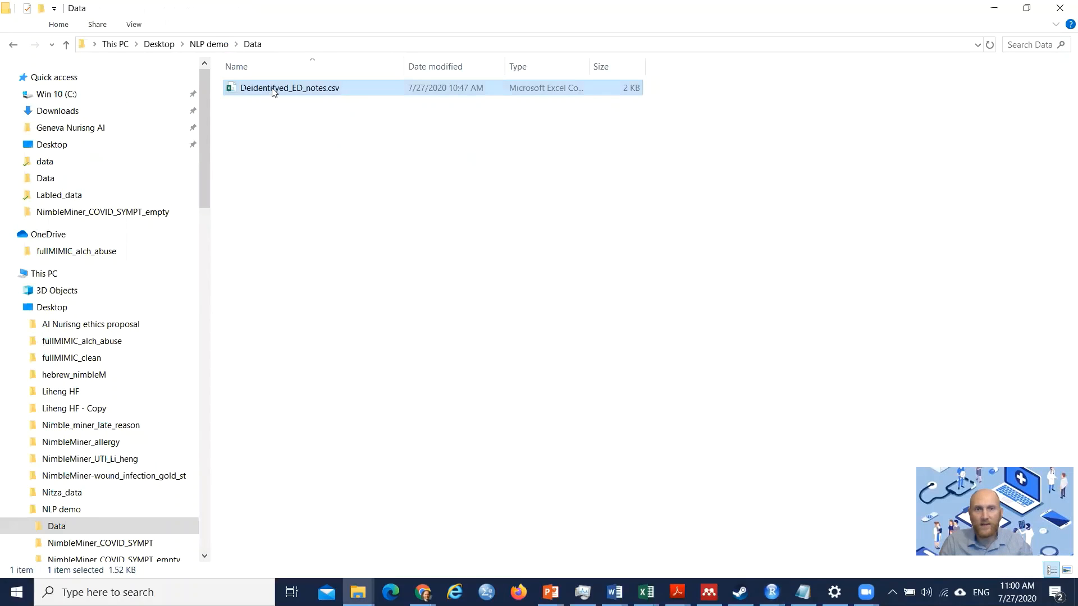
click(209, 44)
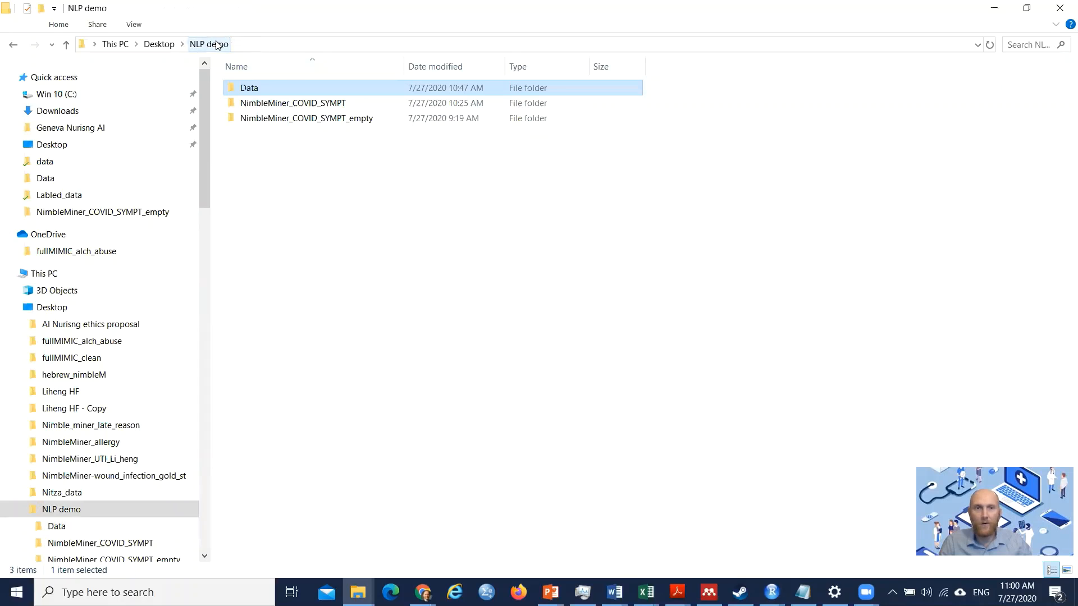
double_click(290, 104)
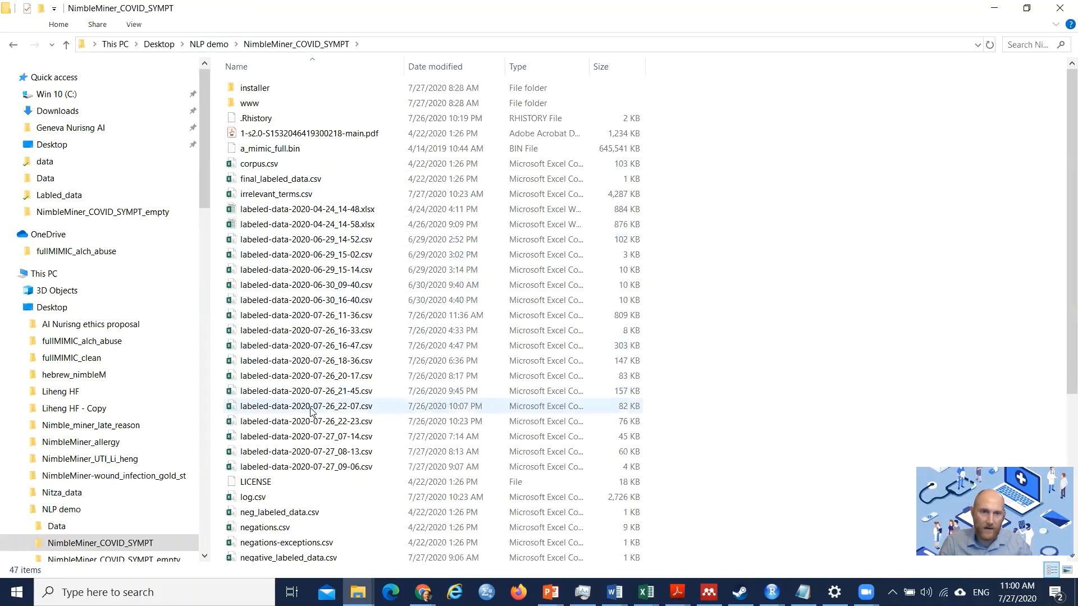
Step: Look through the file list of the NimbleMiner_COVID_SYMPT folder
scroll(307, 418, down, 1)
scroll(307, 418, down, 4)
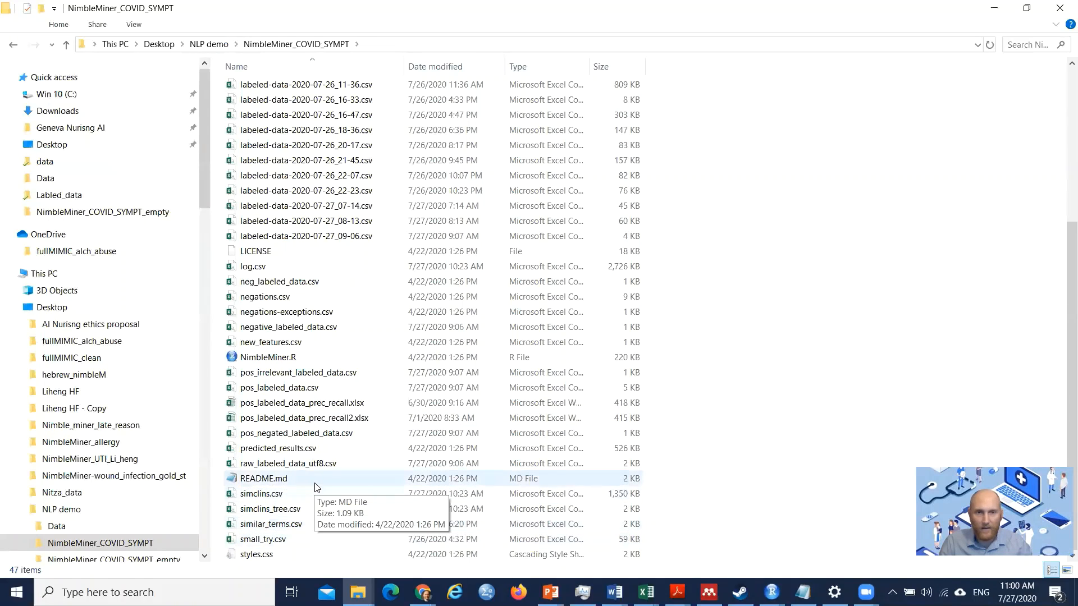
scroll(314, 485, up, 5)
scroll(316, 487, down, 5)
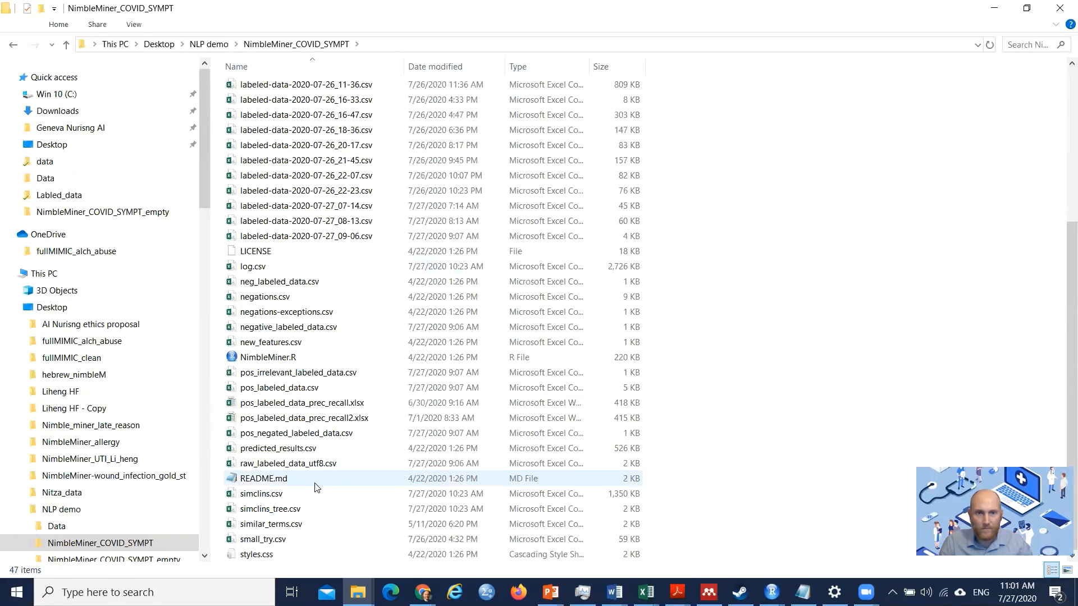
click(425, 592)
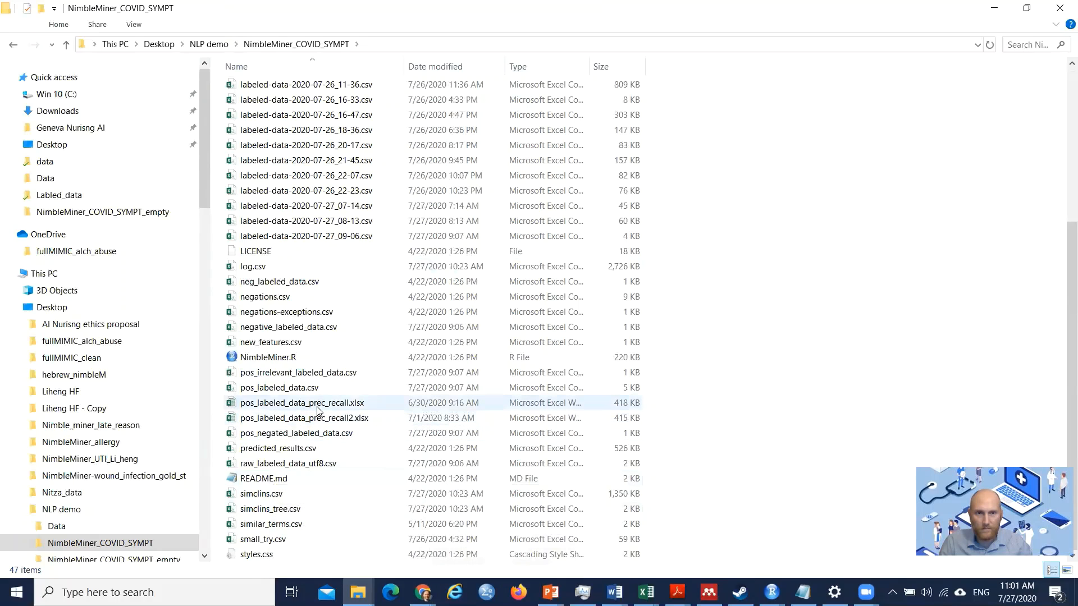
Step: Search the NimbleMiner_COVID_SYMPT folder for "train", clear the search, and look through its file list
scroll(317, 410, up, 5)
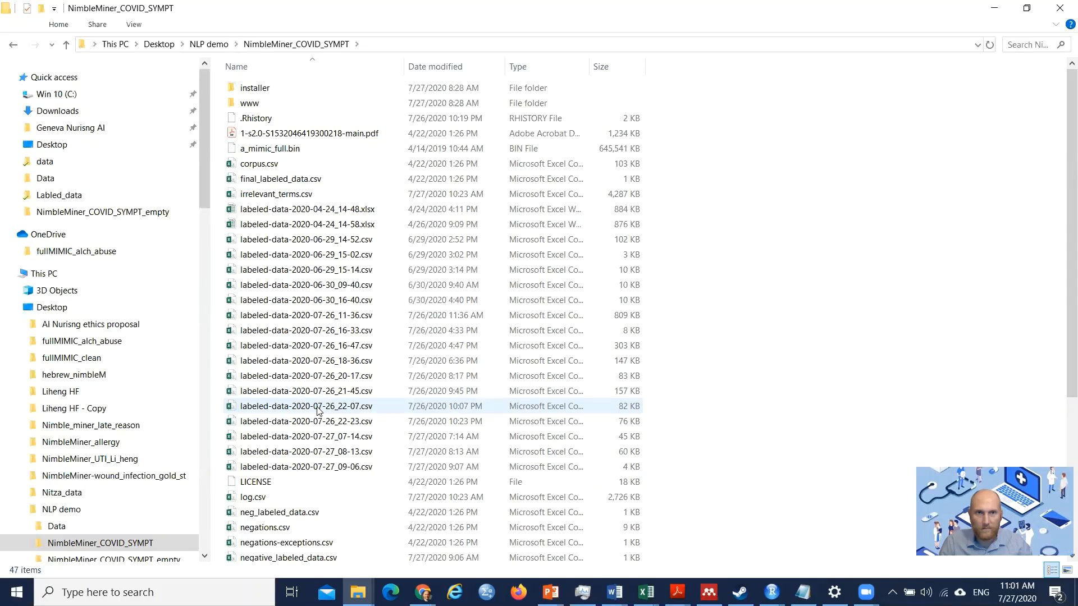
scroll(317, 410, down, 5)
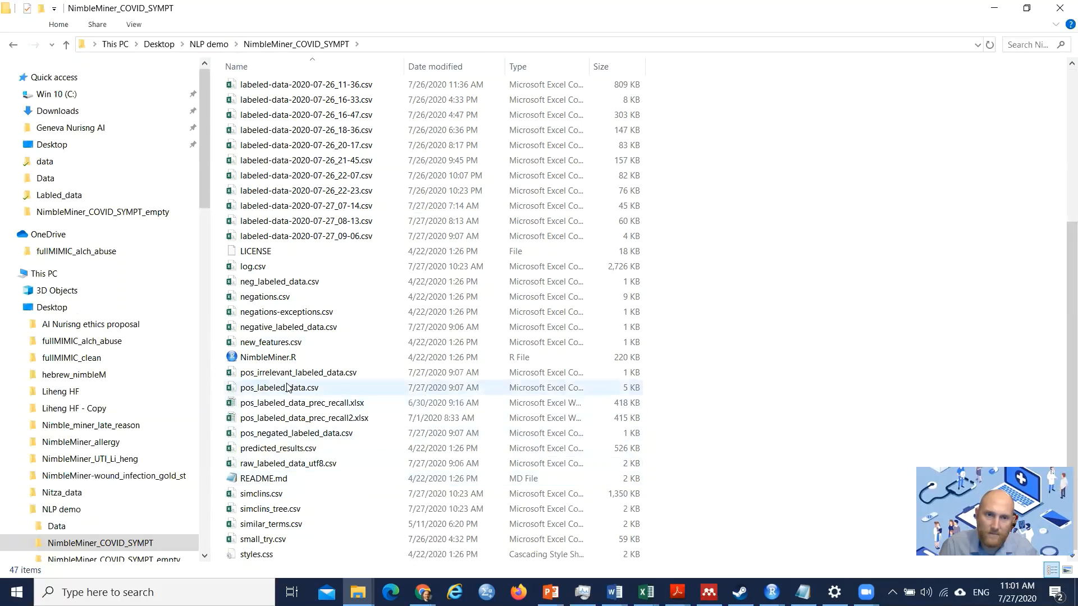
scroll(298, 405, up, 5)
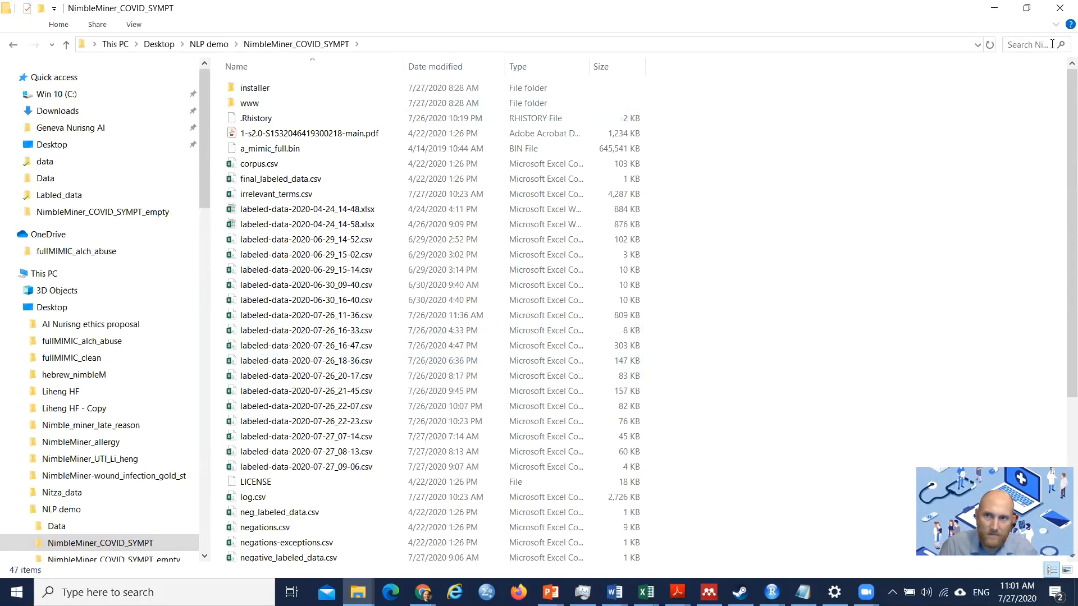
click(1033, 44)
text(train)
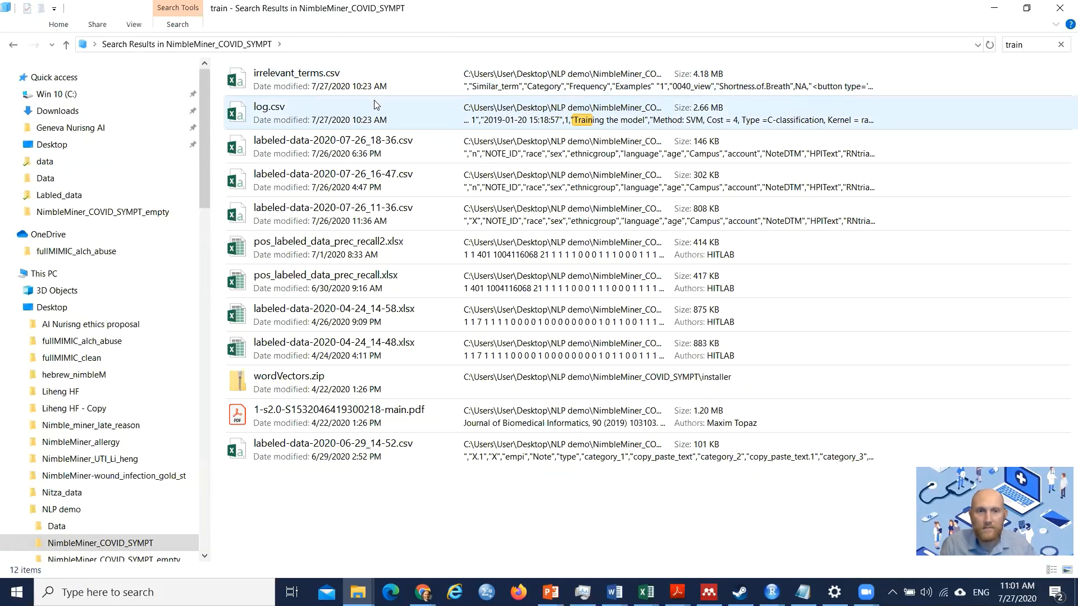
key(Escape)
scroll(385, 352, down, 5)
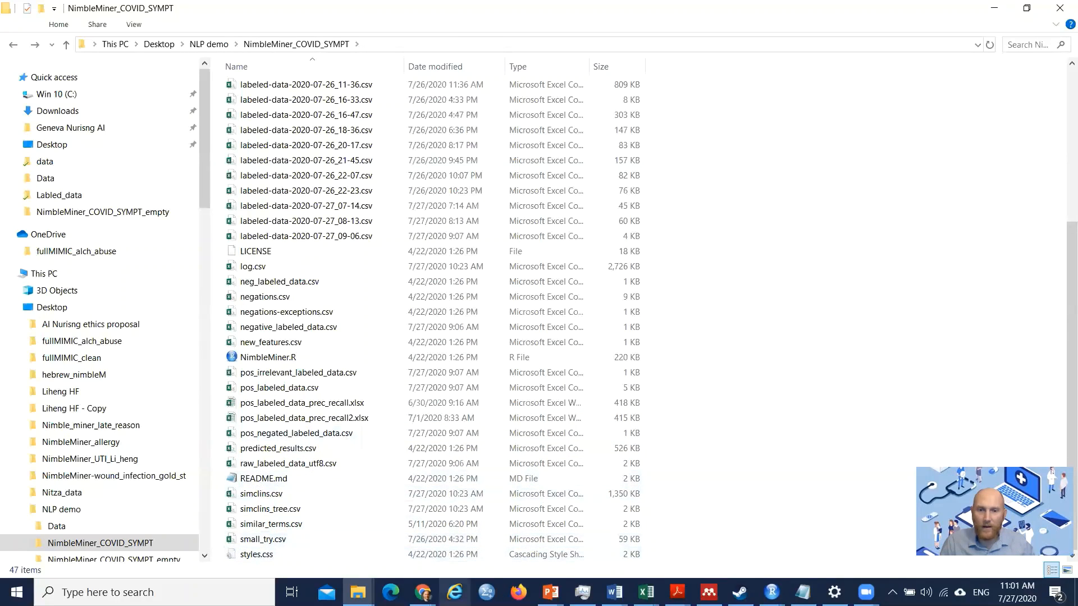
Step: Switch to the Deidentifyed_ED_notes.csv workbook in Excel and shrink the formula bar to a single line
mouse_move(646, 593)
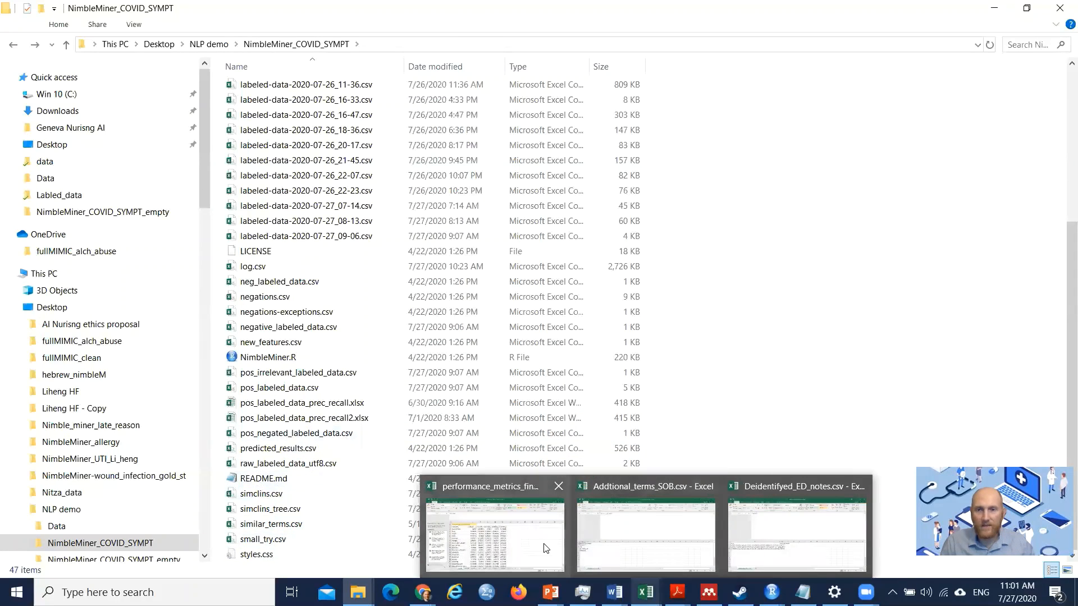
mouse_move(741, 542)
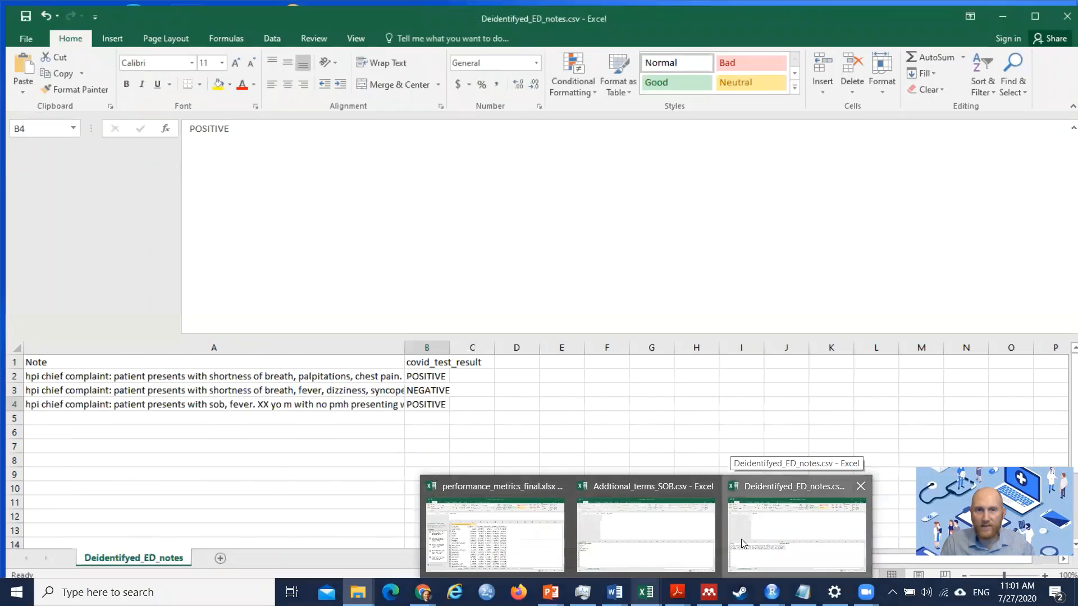
click(742, 542)
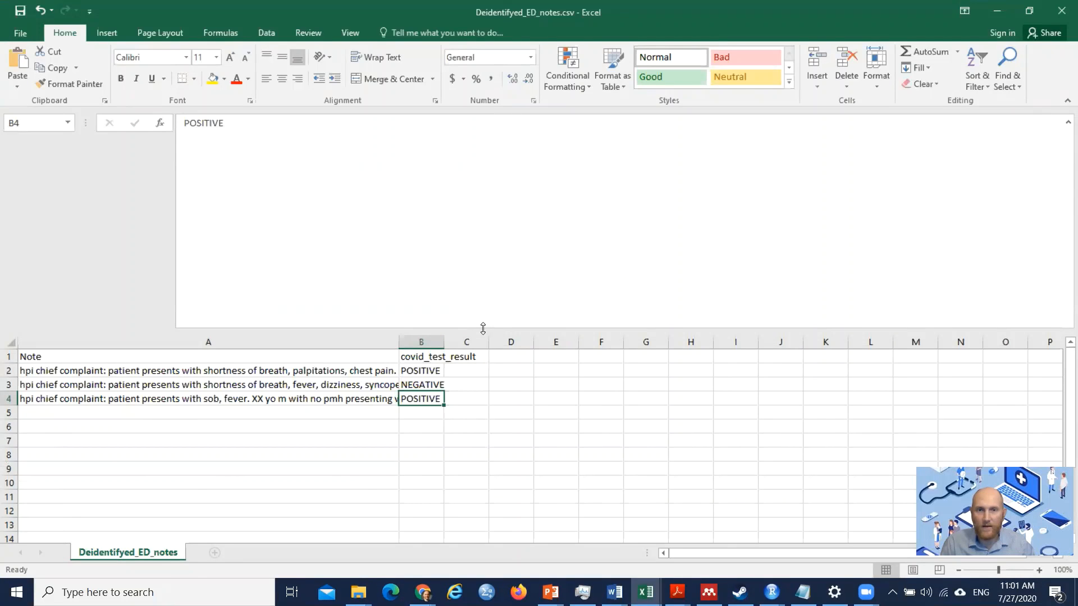
drag(483, 328, 461, 145)
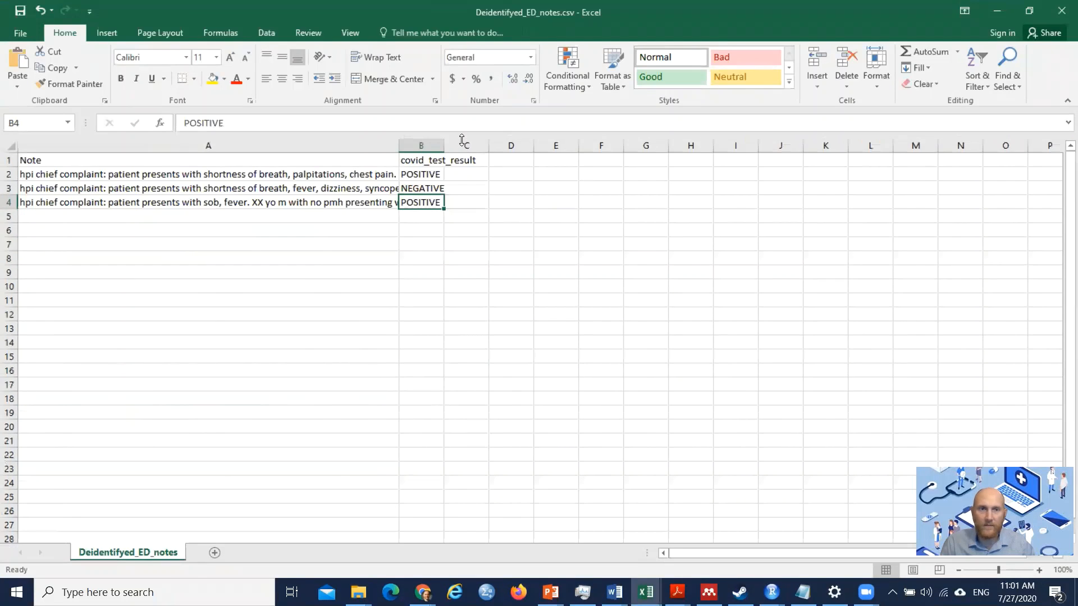
Step: Prepare to save the notes as Text (MS-DOS) file train.txt in the NimbleMiner_COVID_SYMPT_empty folder, but cancel without saving
click(28, 34)
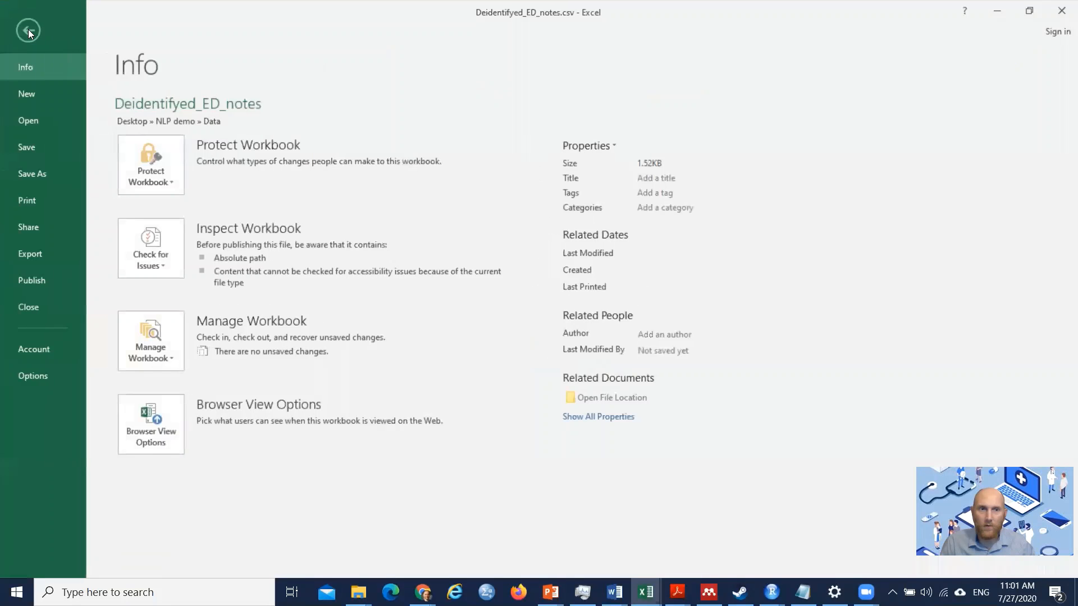
click(43, 179)
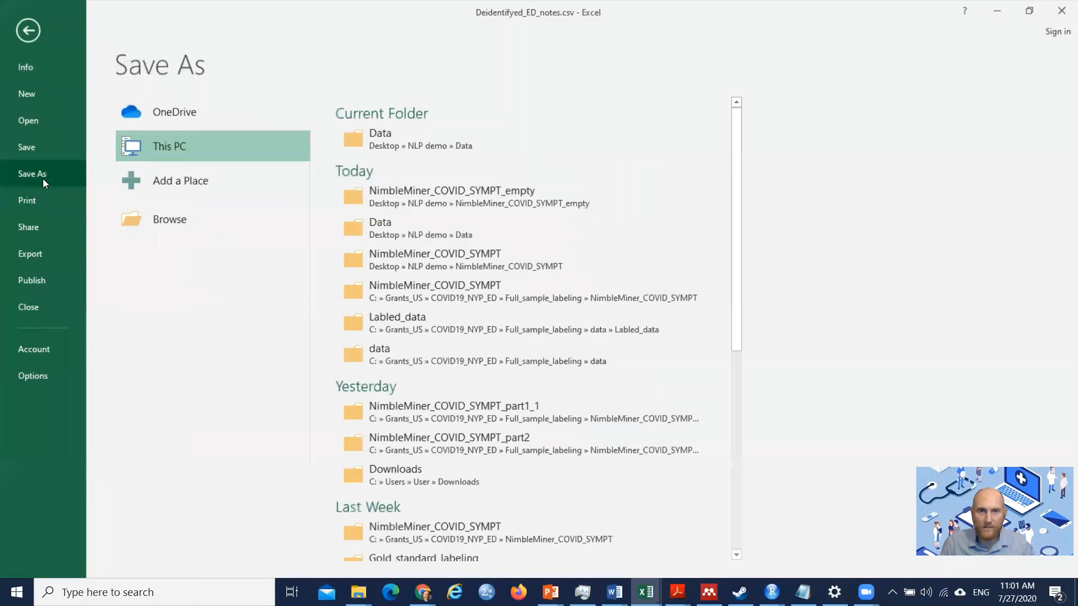
click(426, 193)
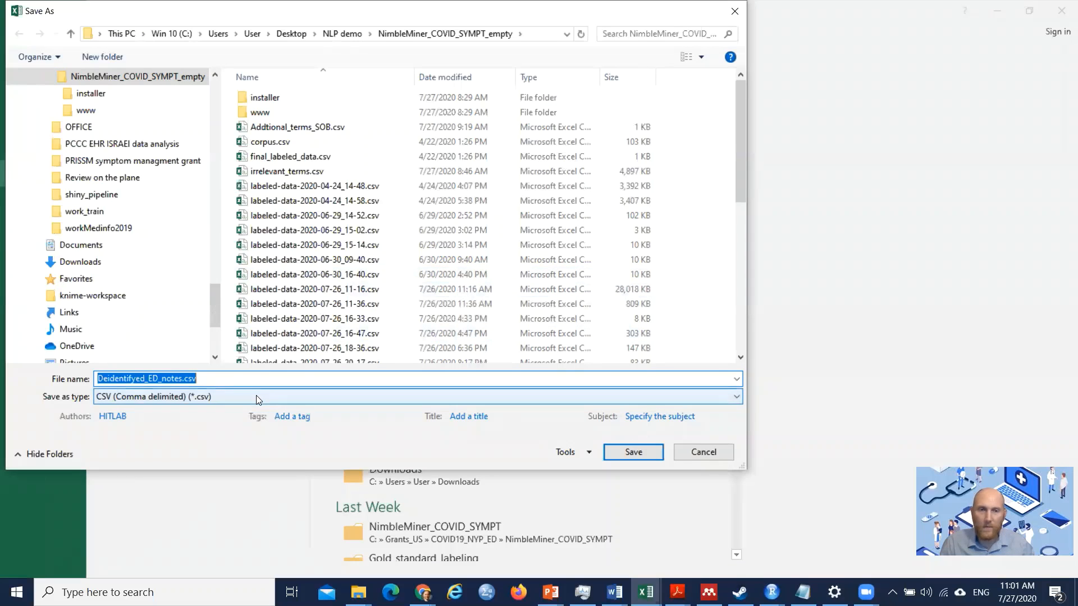
click(256, 396)
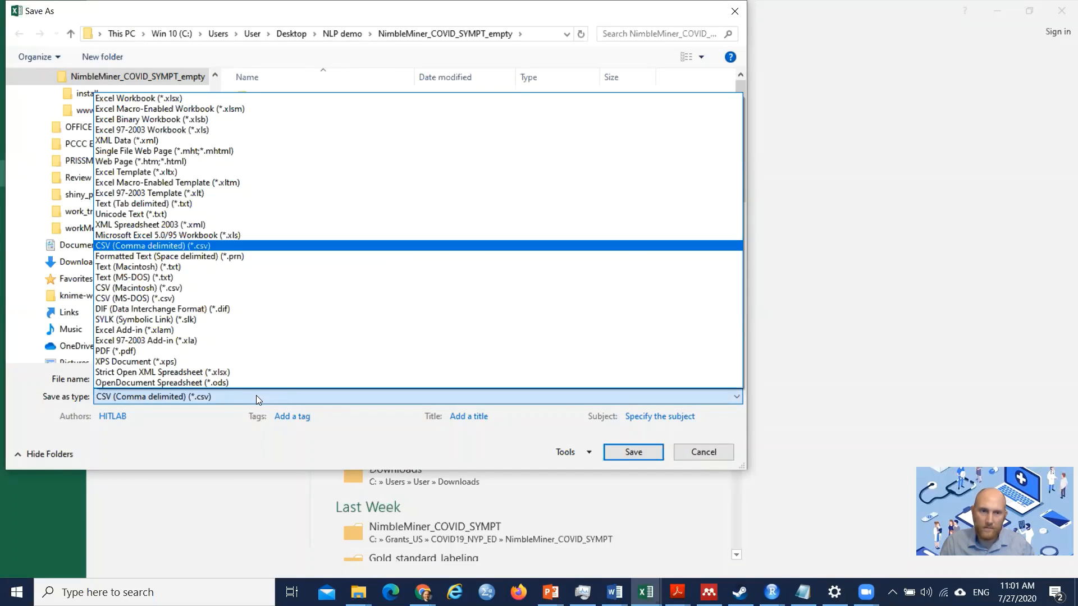
click(138, 277)
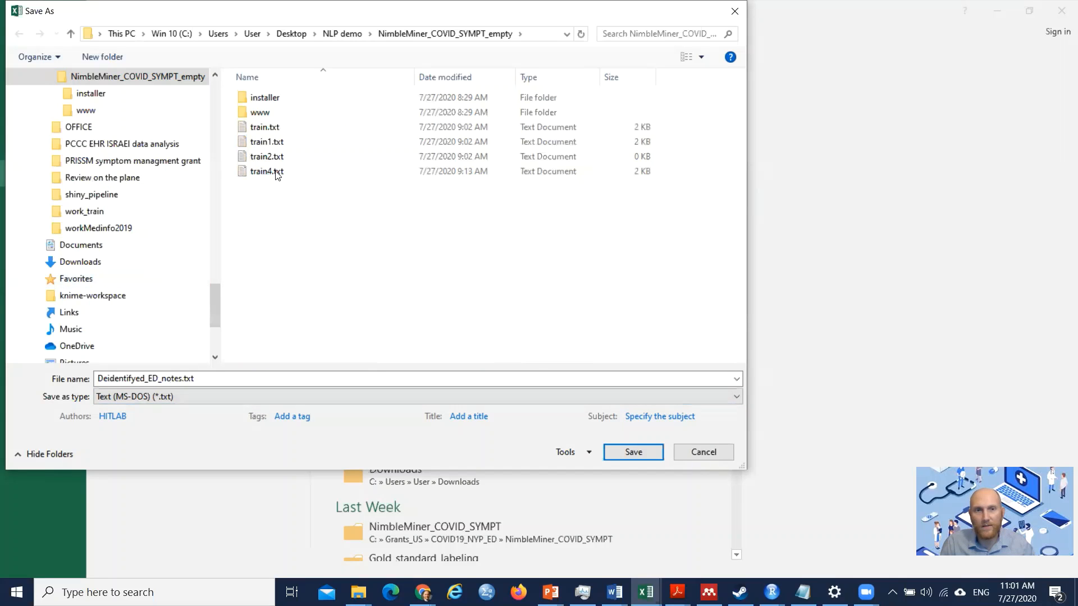
click(309, 126)
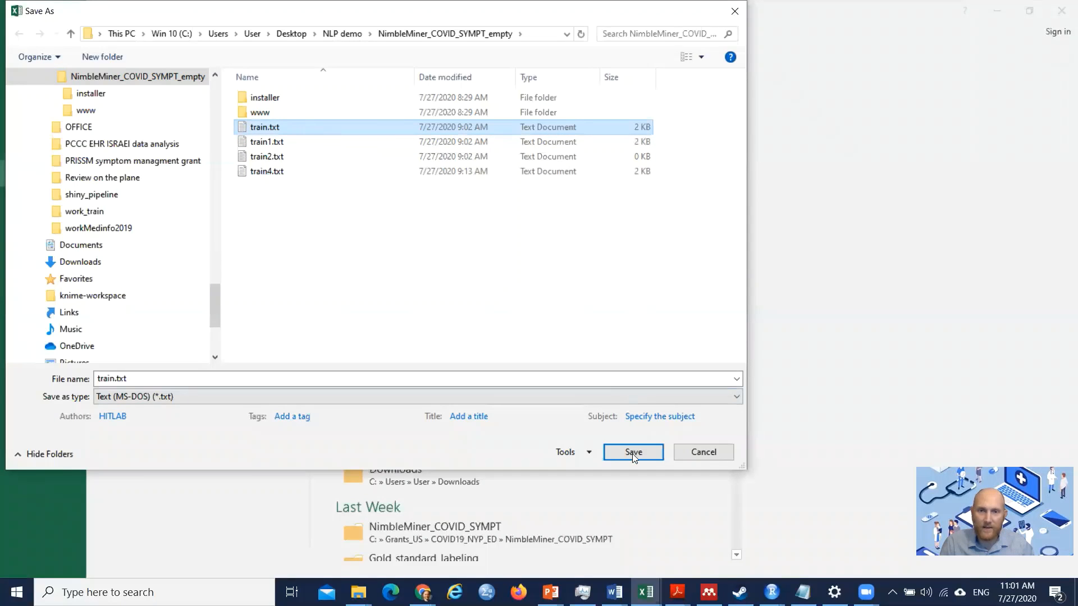
click(735, 12)
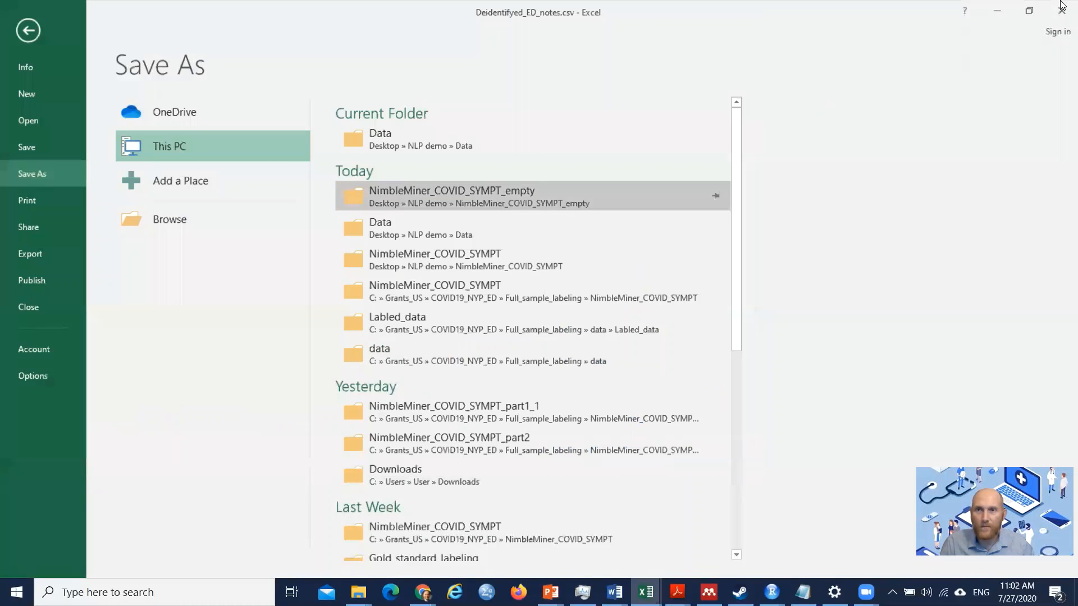
Step: Minimize Excel, open the NimbleMiner_COVID_SYMPT_empty folder in File Explorer, and inspect the contents of train.txt before closing it
click(997, 11)
mouse_move(358, 593)
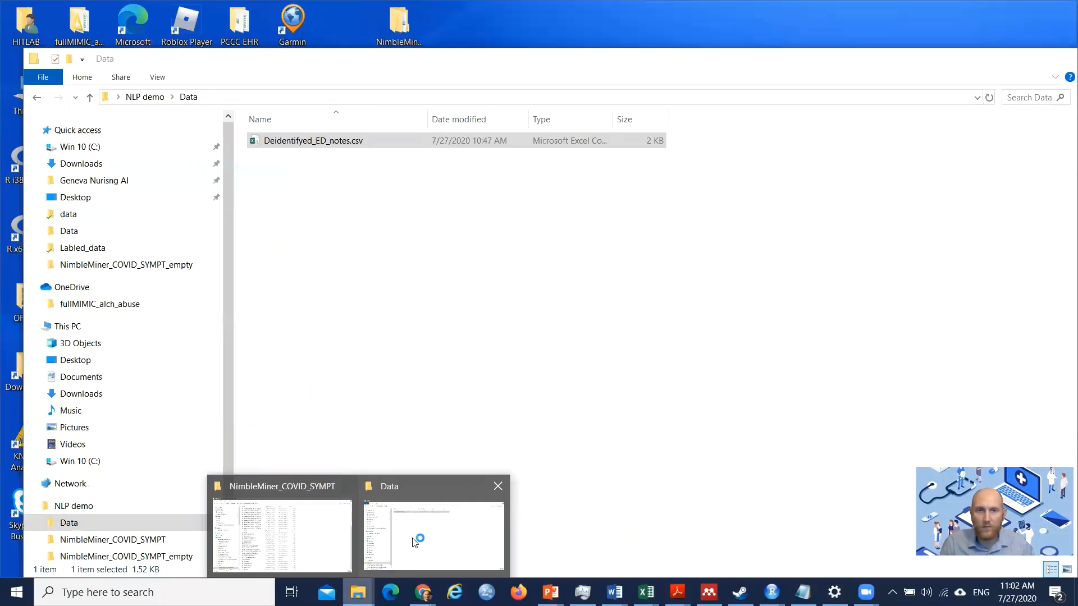
click(416, 540)
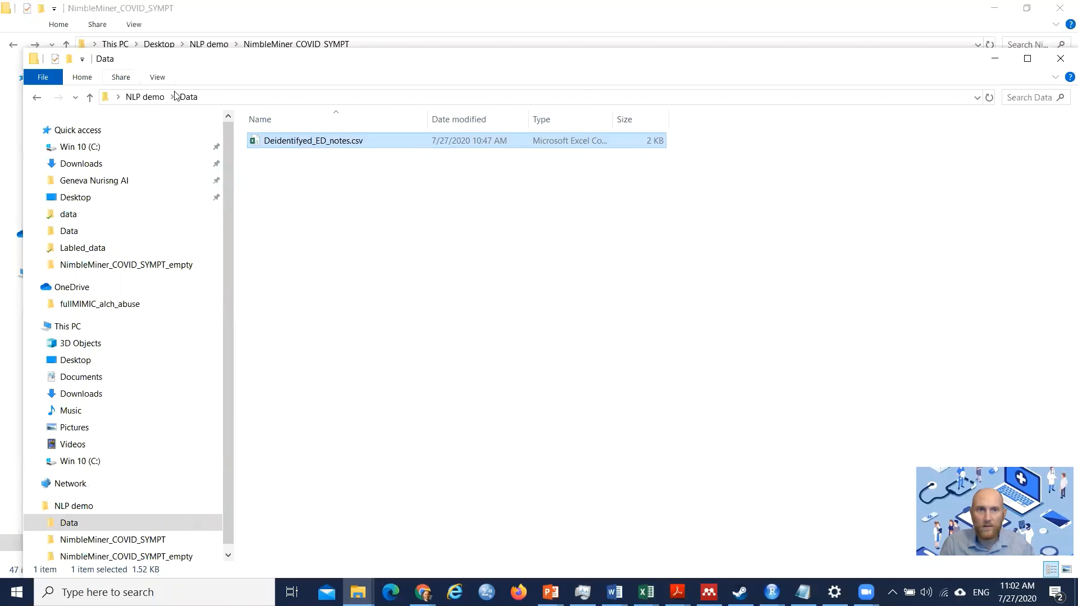
click(157, 97)
double_click(341, 172)
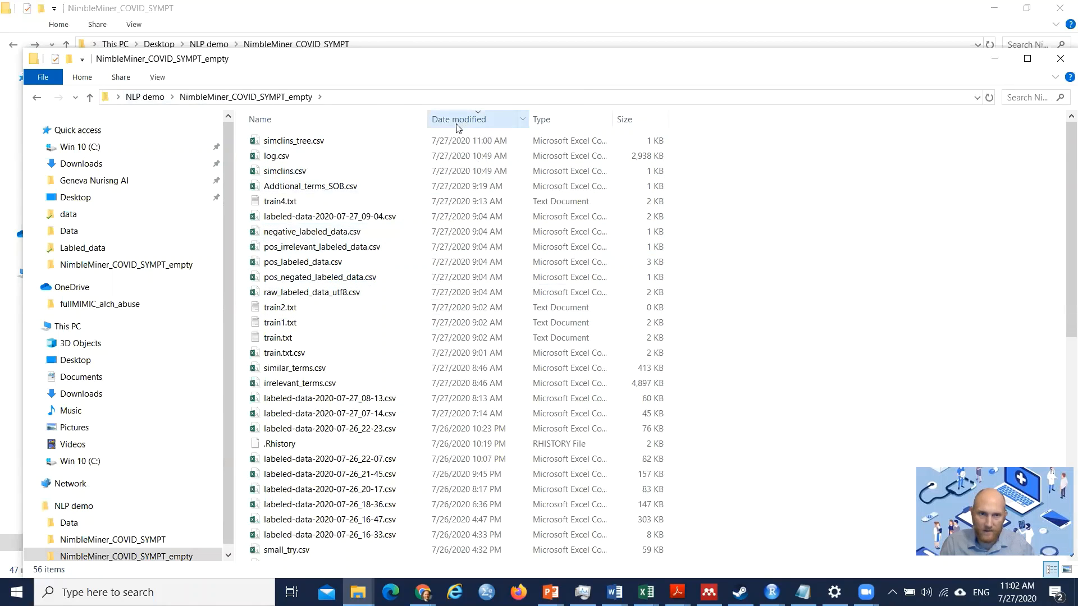
double_click(300, 337)
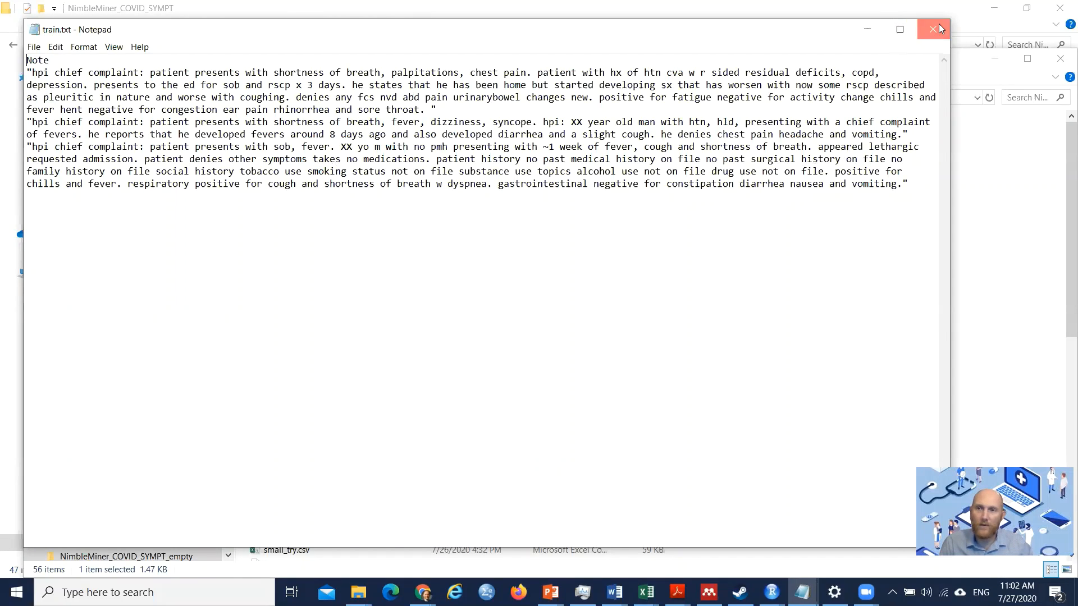
click(938, 25)
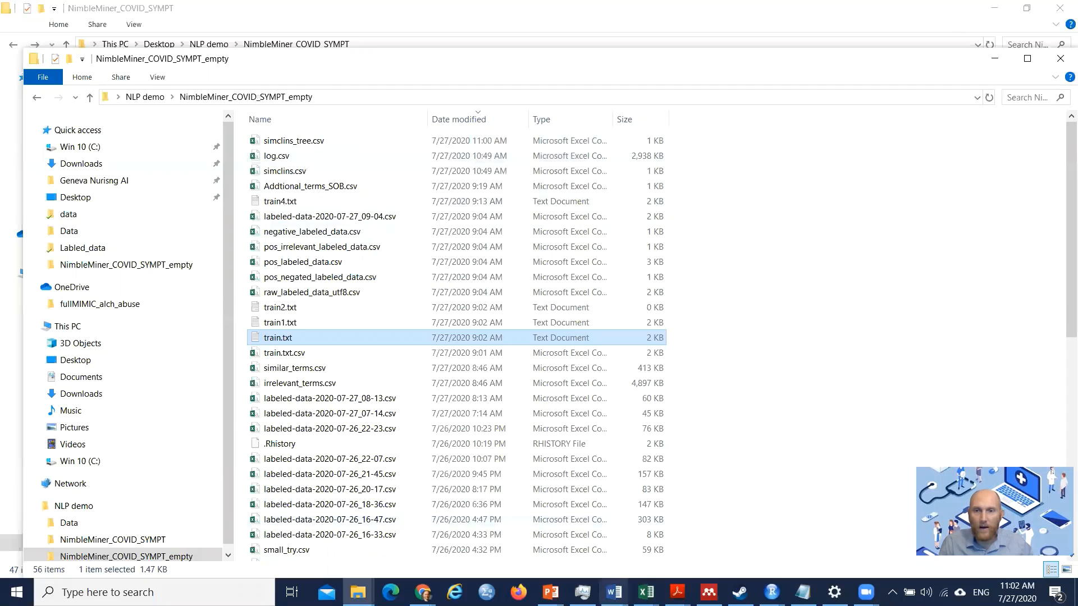
Step: Switch to the NimbleMiner Shiny app and review the Model builder's train.txt instructions, settings, start step and model-building options
mouse_move(803, 592)
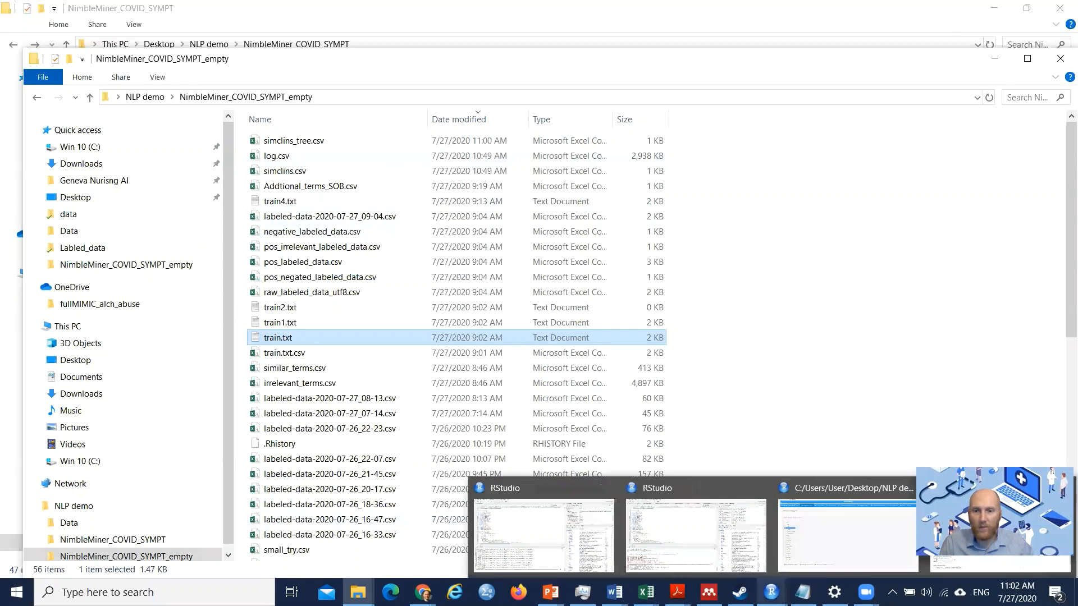
mouse_move(904, 549)
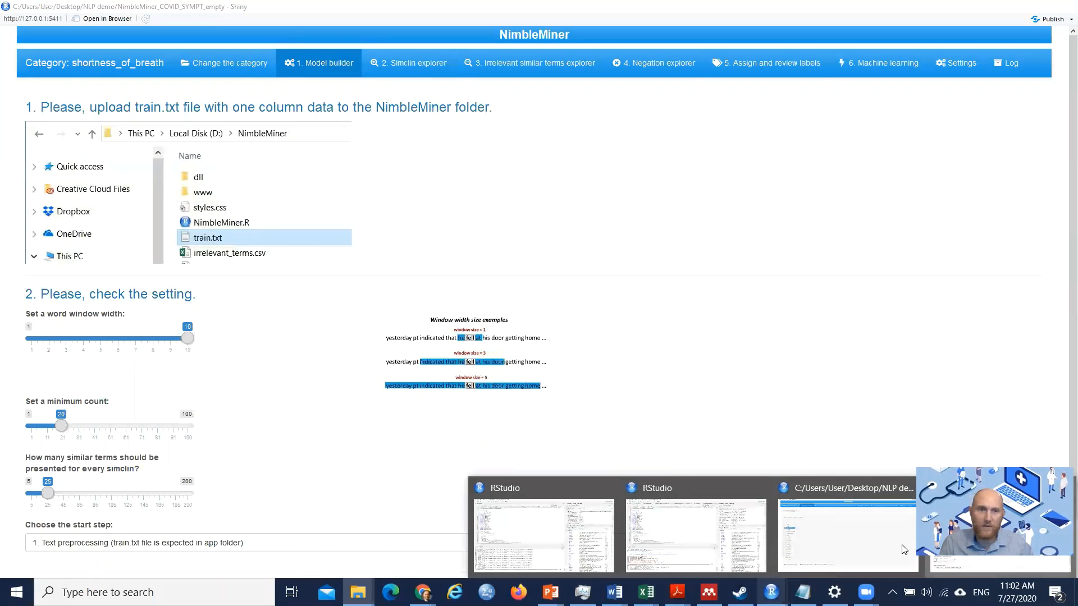
click(905, 549)
scroll(289, 373, down, 1)
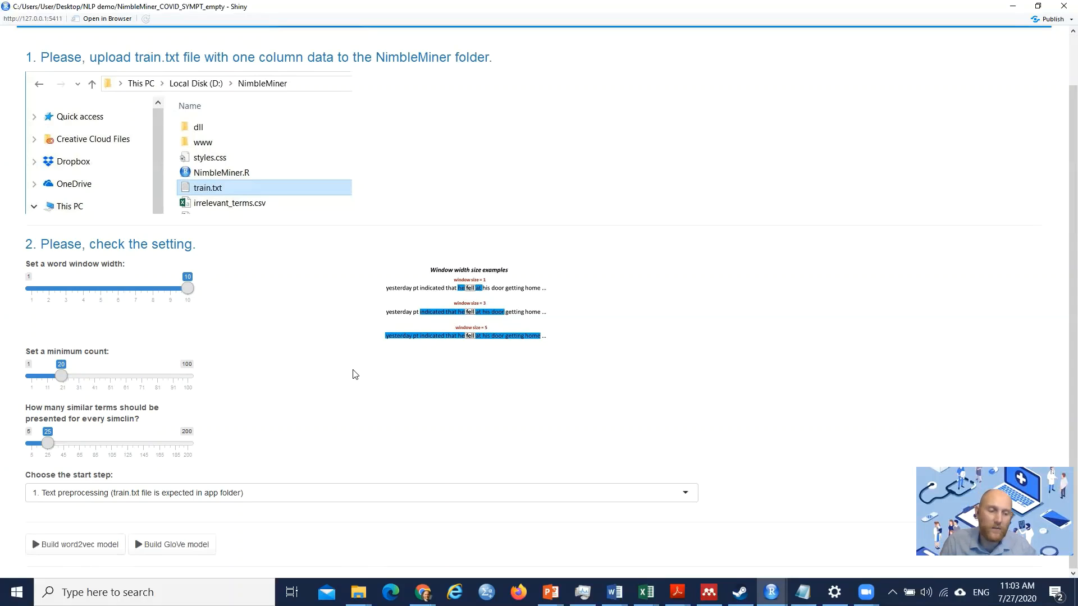
scroll(355, 374, up, 2)
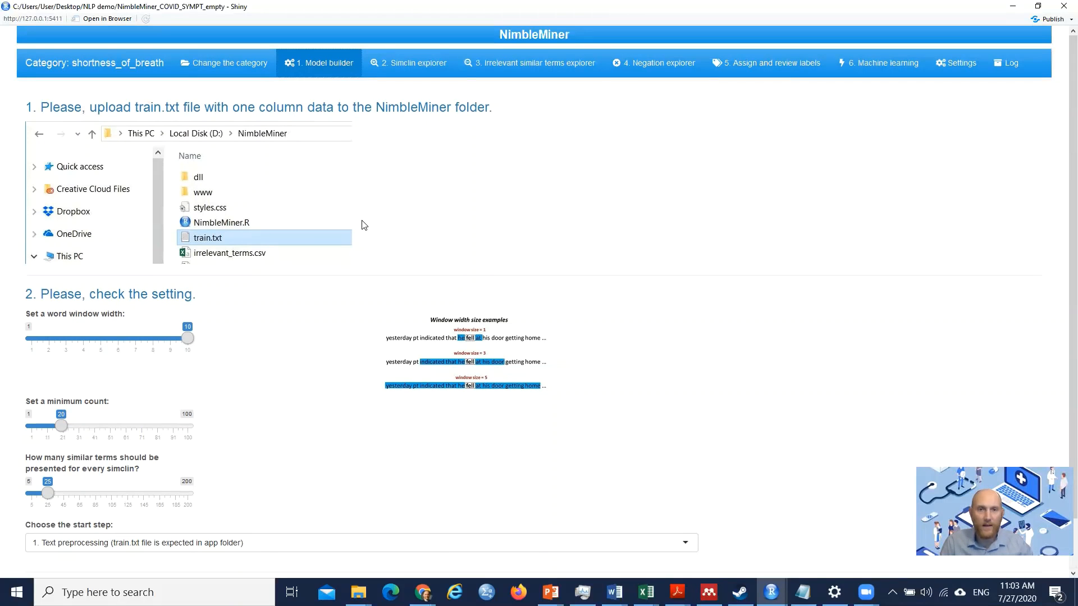
Step: Add "shortness of breath" as a new simclin in the Simclin explorer for the shortness_of_breath category
click(409, 71)
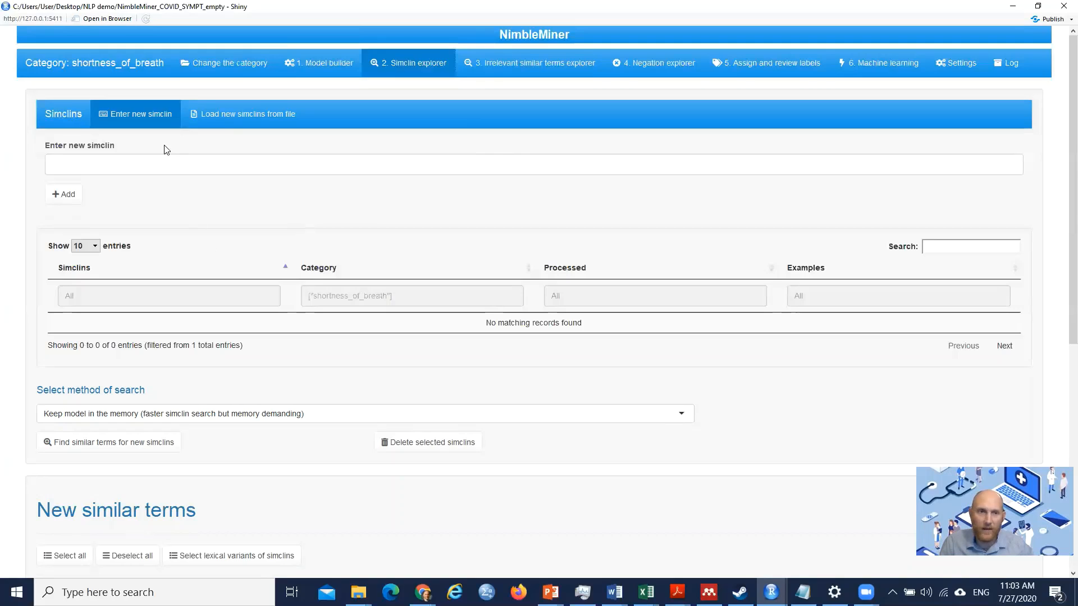
click(160, 162)
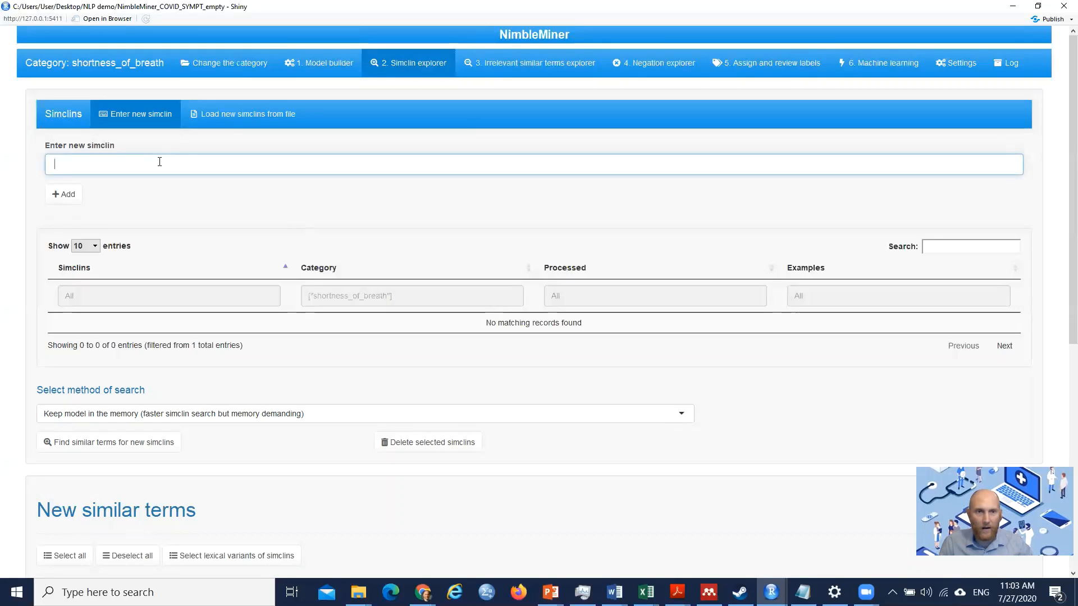
text(s)
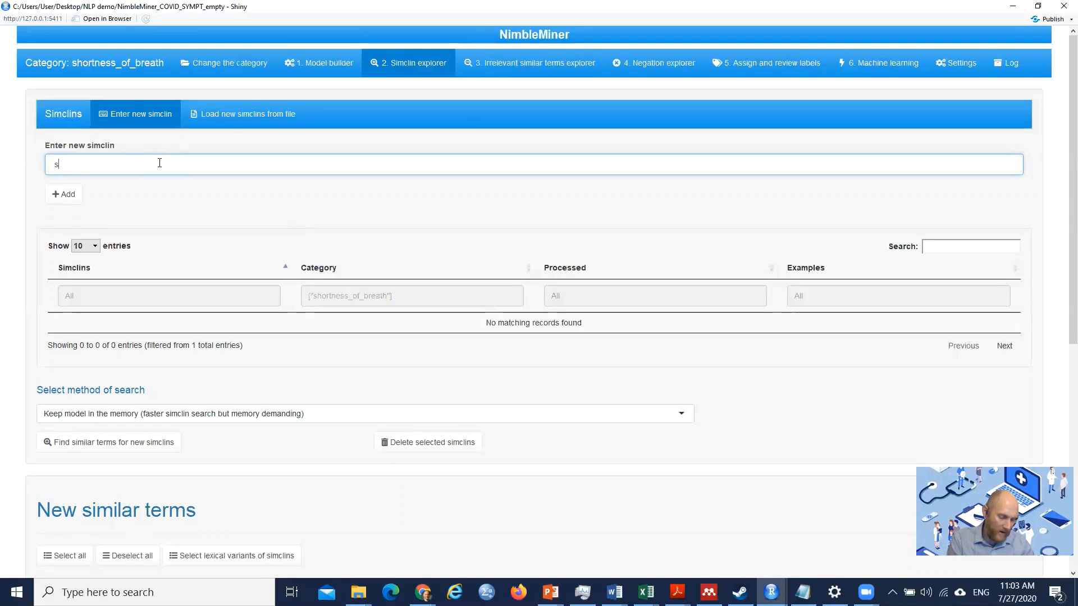
text(hortness)
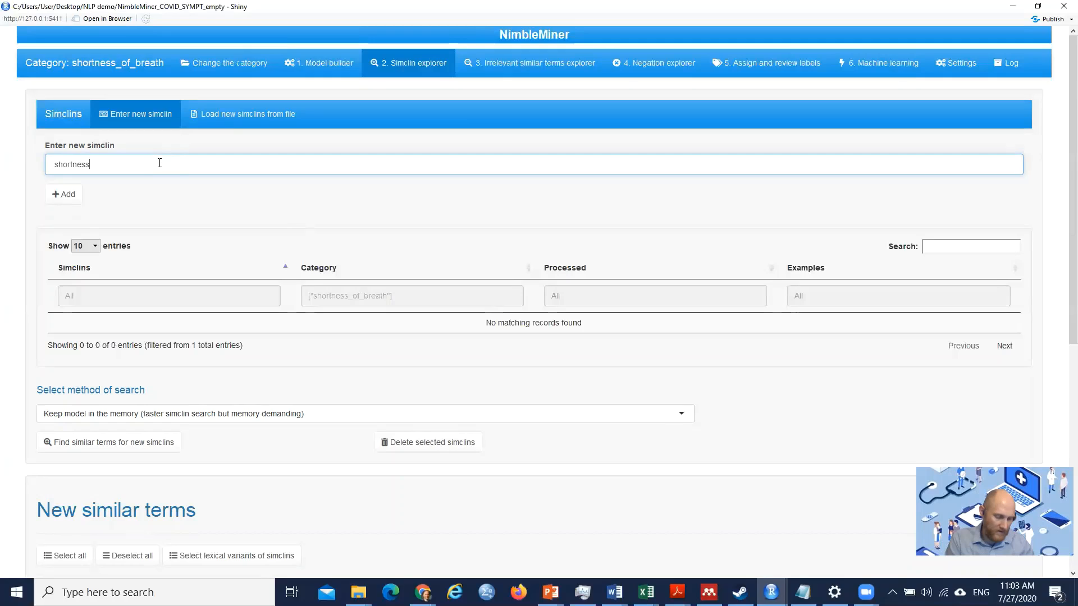
text( of breath)
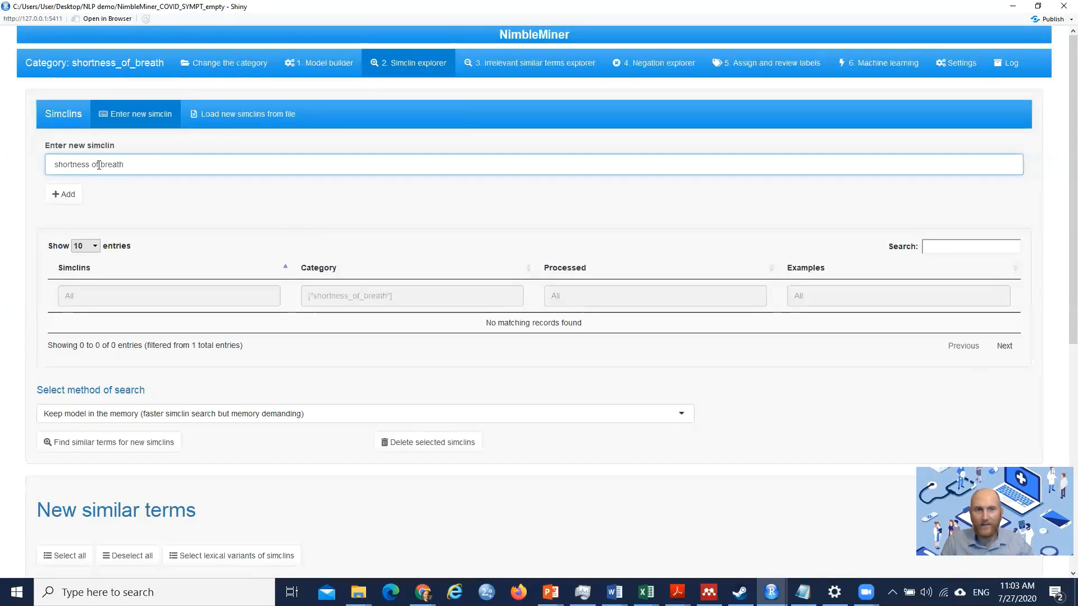
click(67, 198)
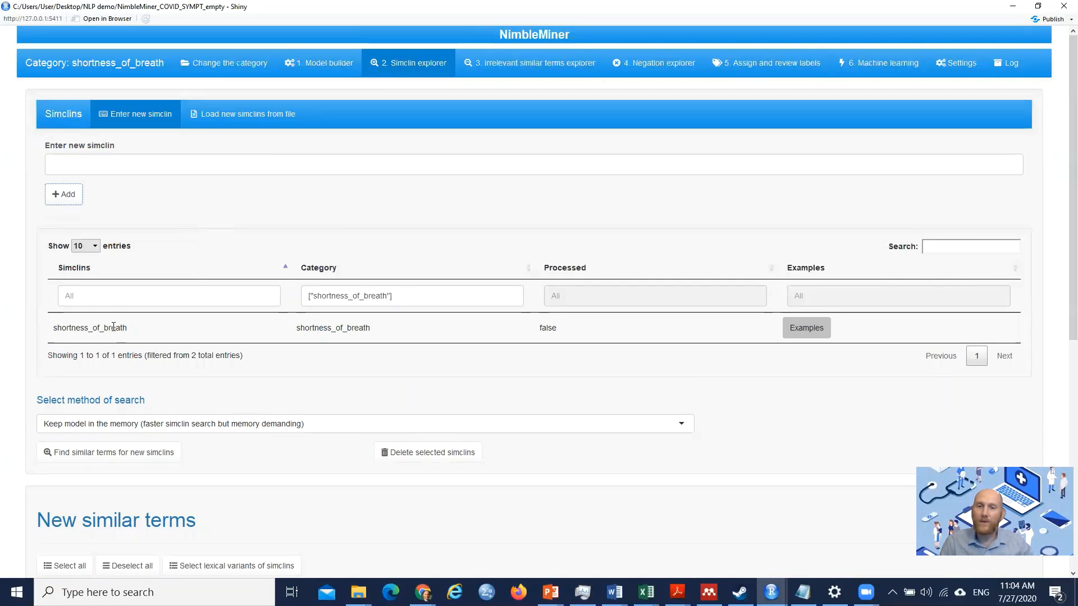
Step: View the note examples for the shortness_of_breath simclin, close them, and deselect its row
click(806, 331)
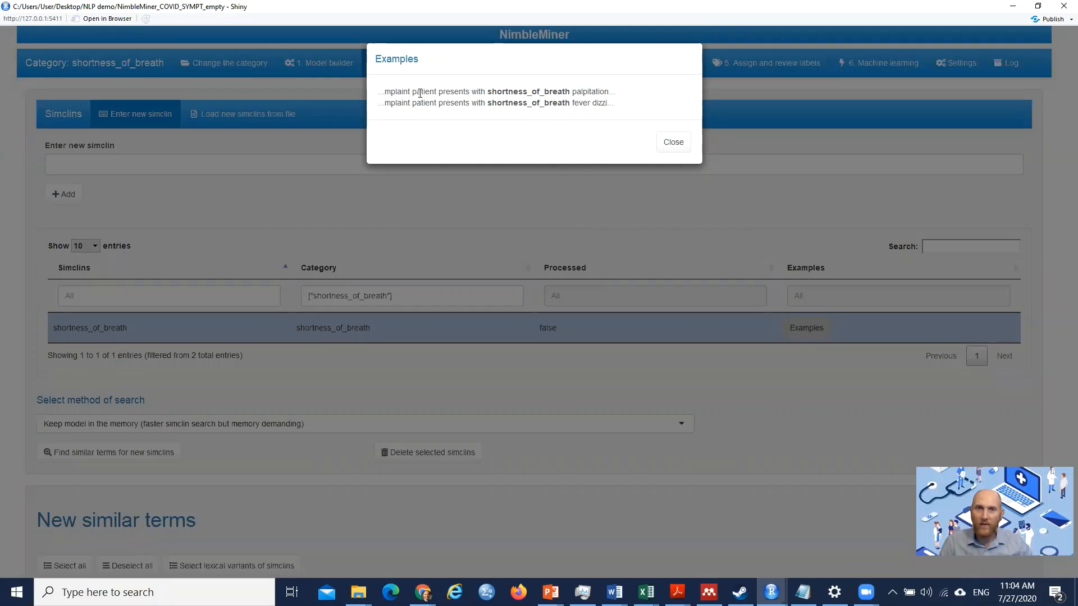
click(670, 146)
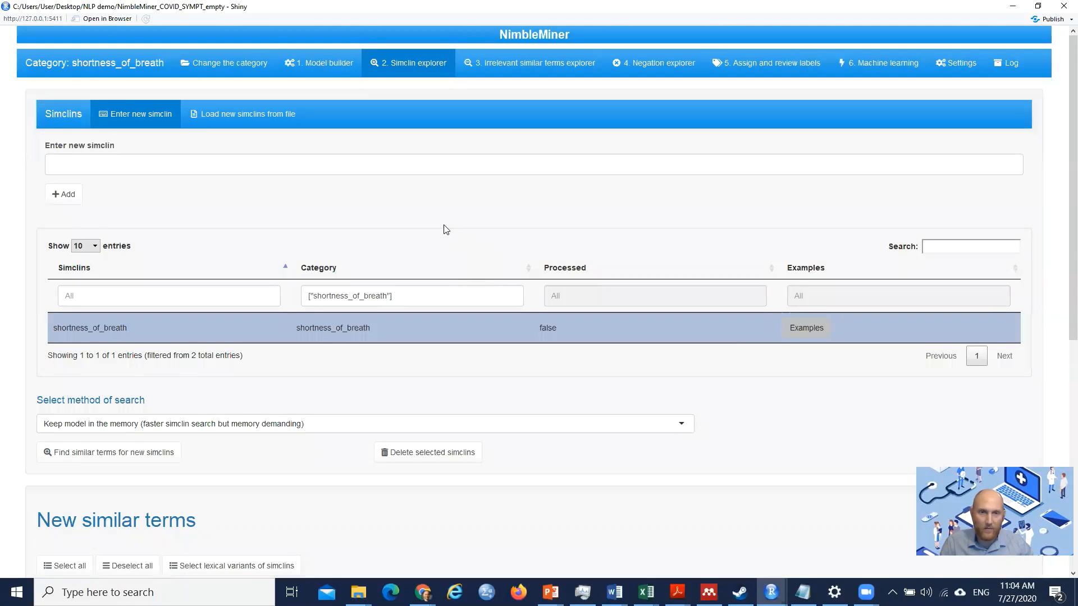
scroll(446, 229, down, 1)
click(452, 262)
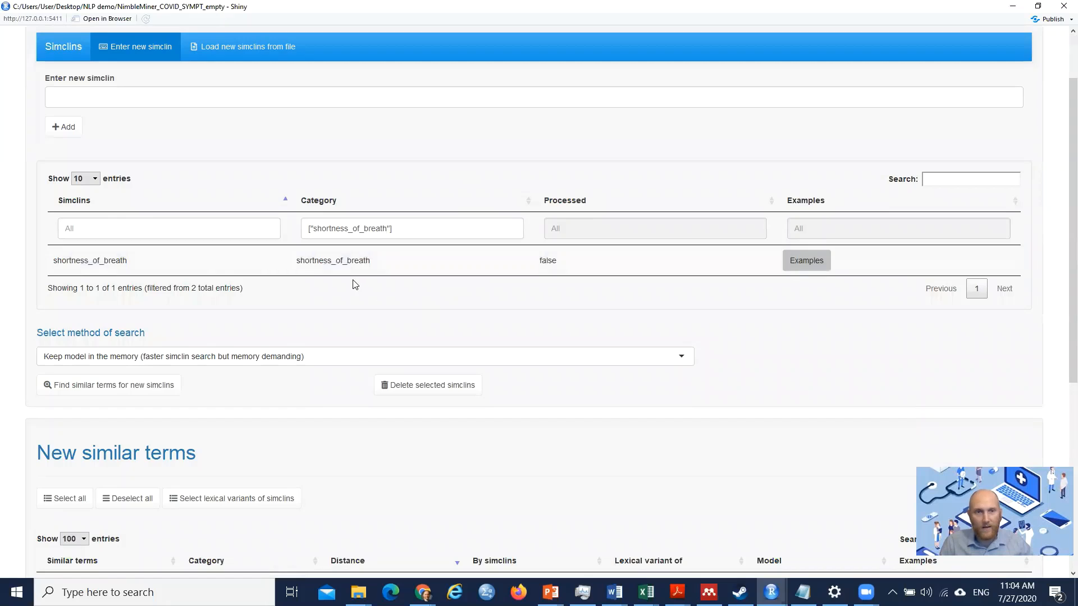
scroll(351, 284, down, 1)
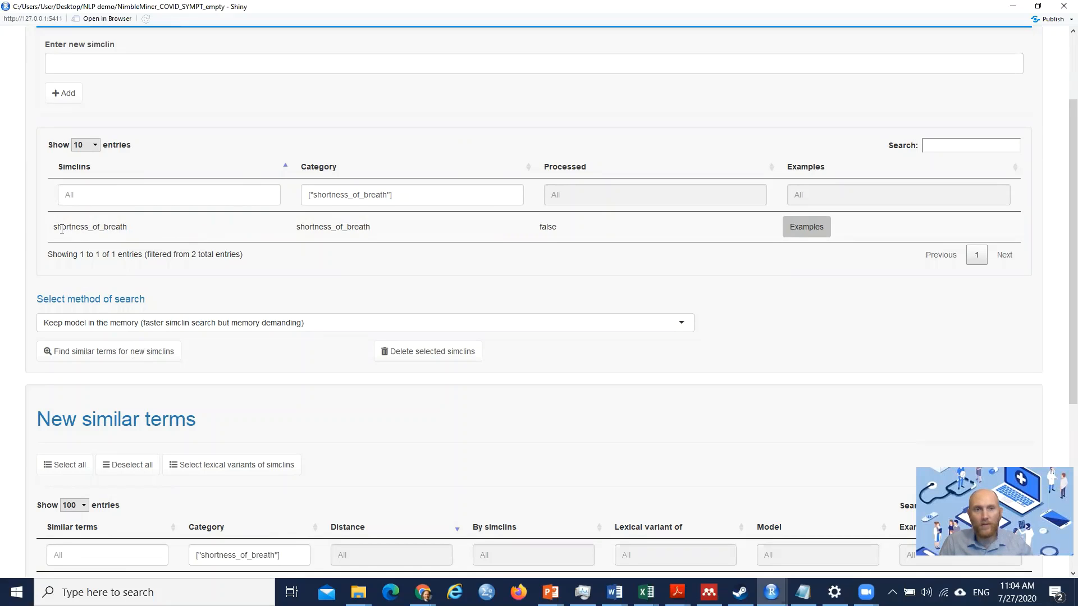
Step: Find similar terms for the new shortness_of_breath simclin and dismiss the search completion notice
click(131, 355)
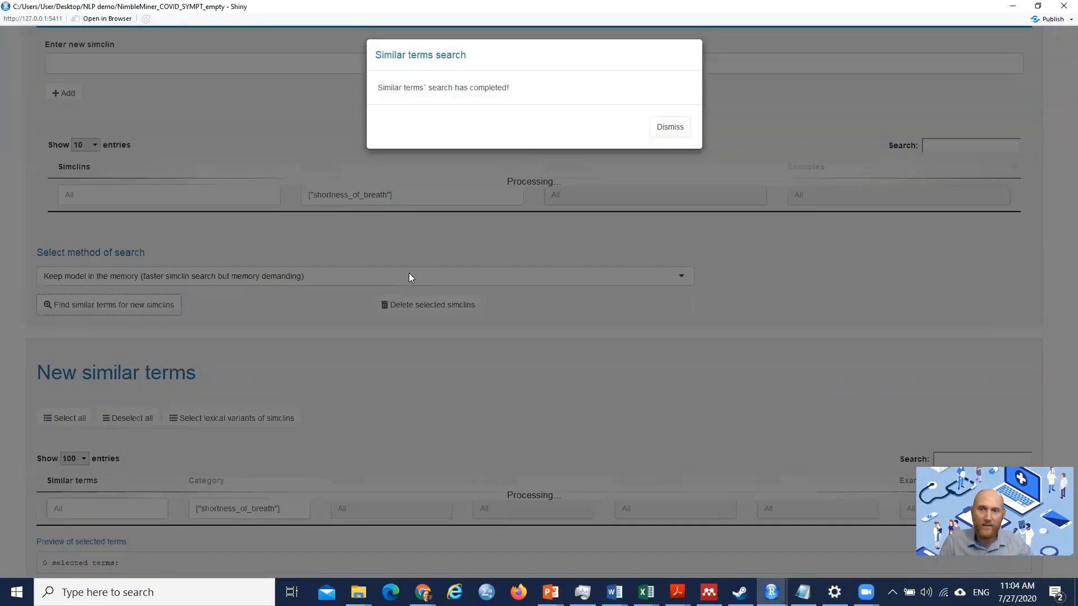
click(663, 134)
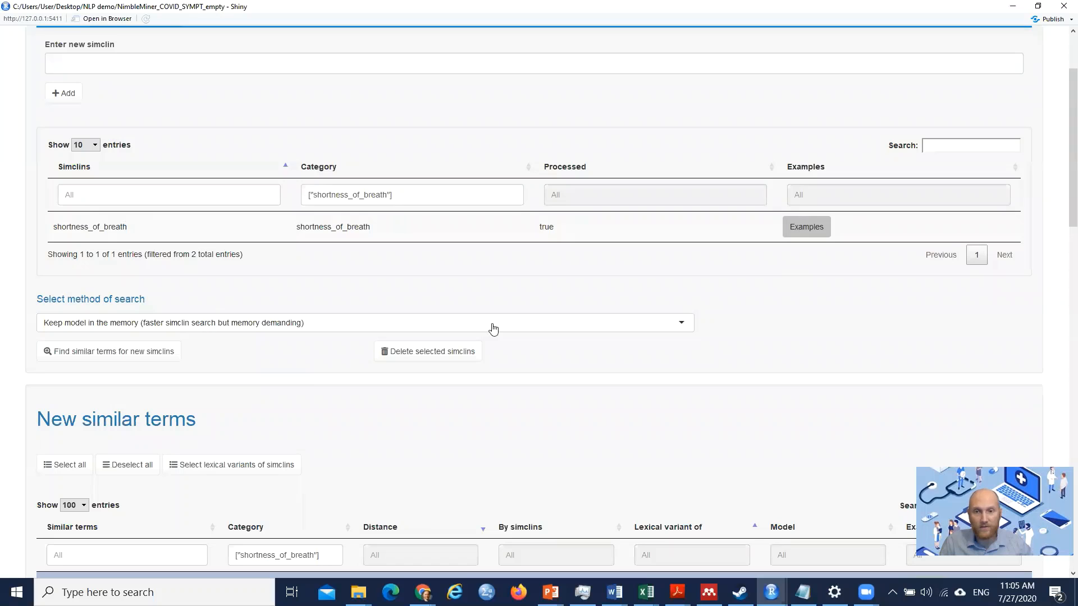
Step: Examine the new similar terms for shortness_of_breath, including the preselected lexical variants, keeping the misspelling shortness_of_rbeath selected
scroll(1063, 165, down, 1)
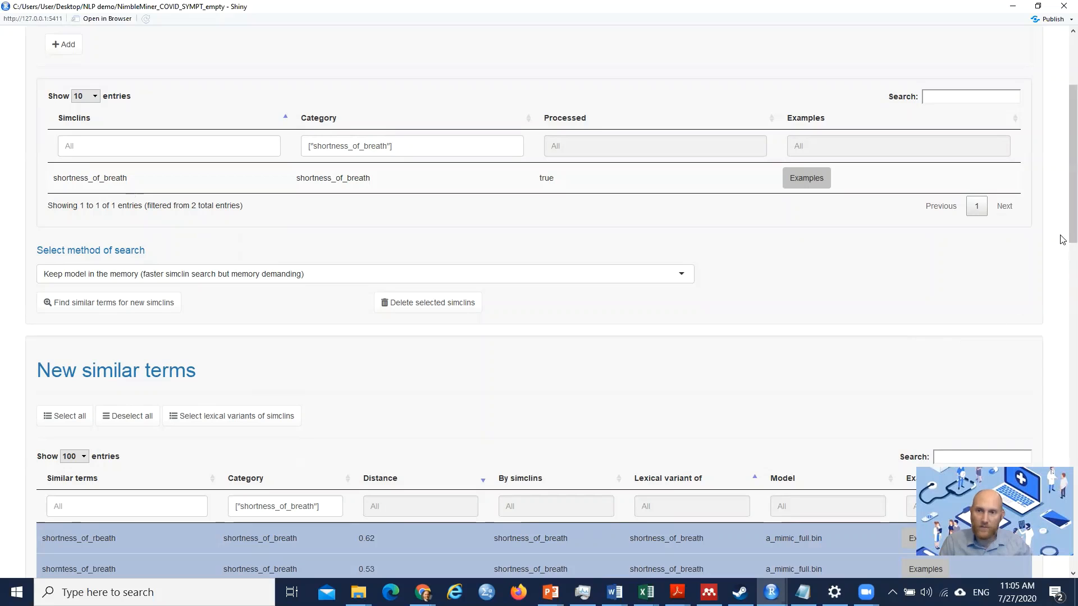
drag(1063, 222, 1063, 508)
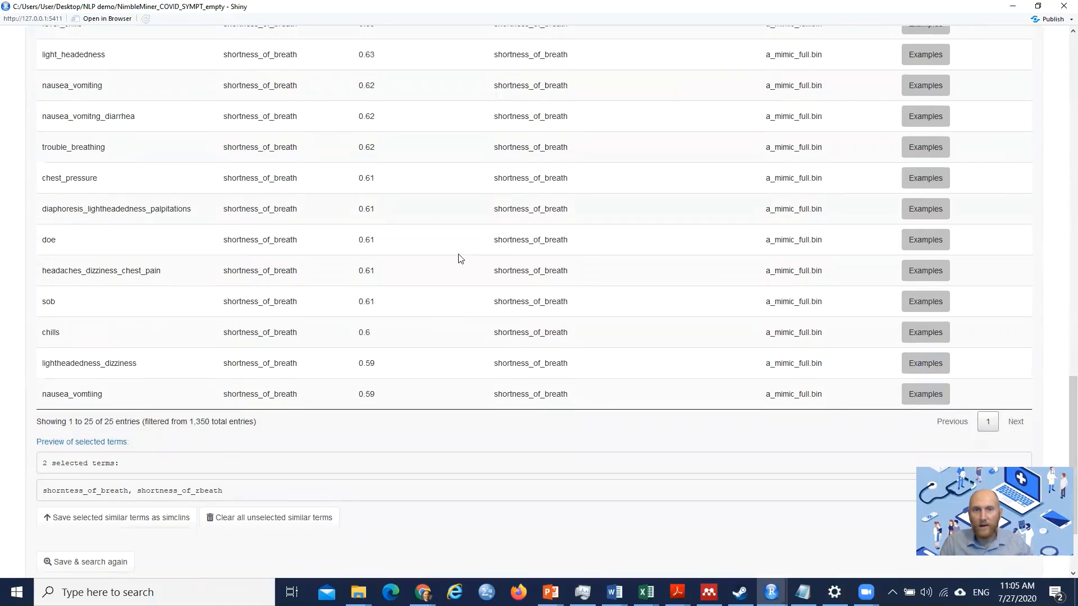
scroll(470, 261, up, 2)
scroll(470, 261, up, 5)
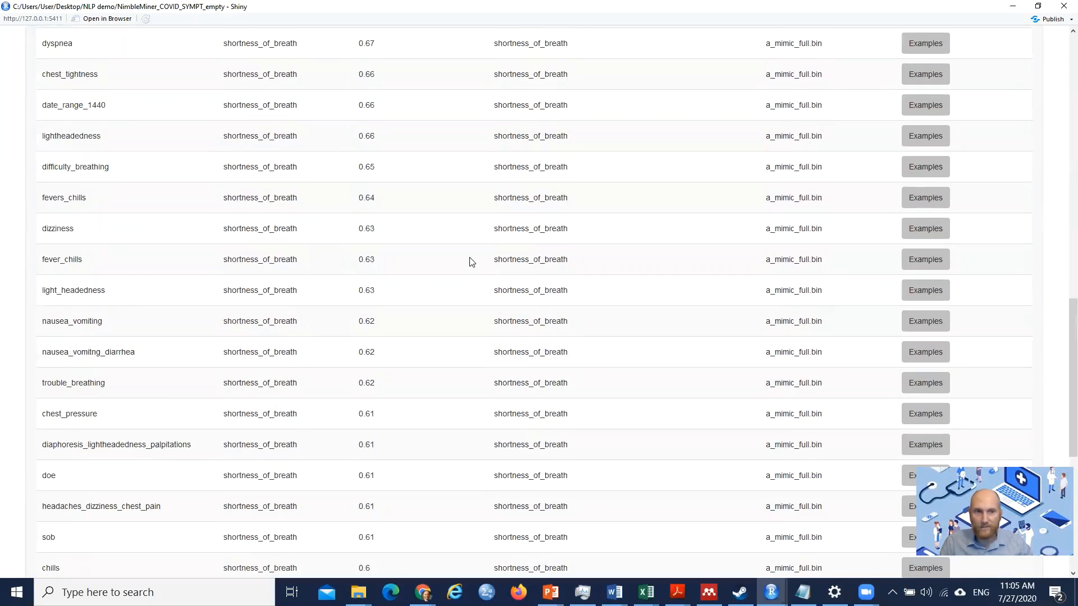
scroll(470, 261, up, 4)
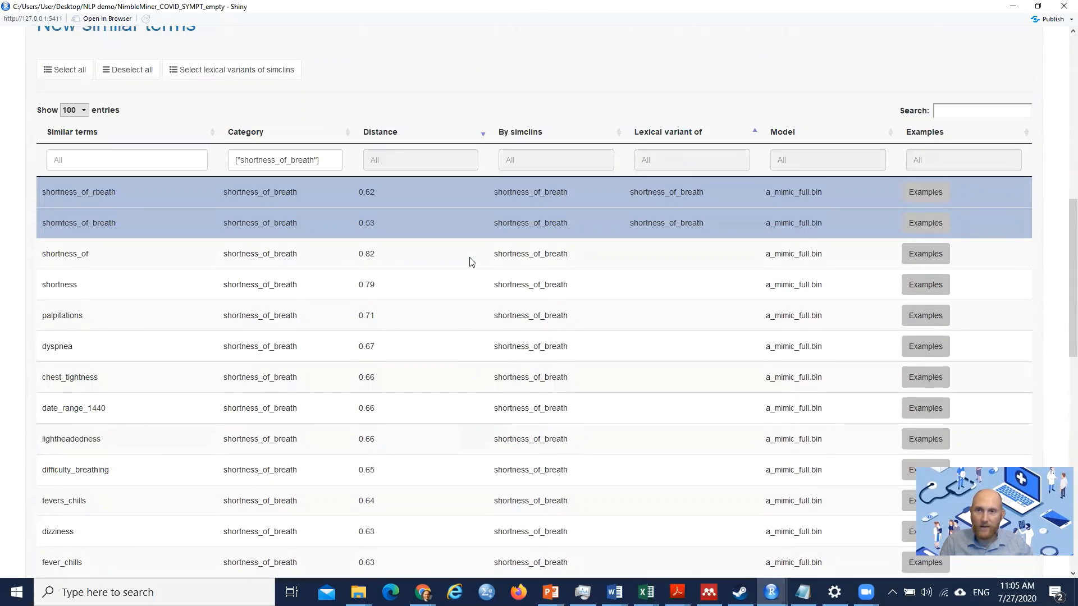
scroll(470, 261, up, 2)
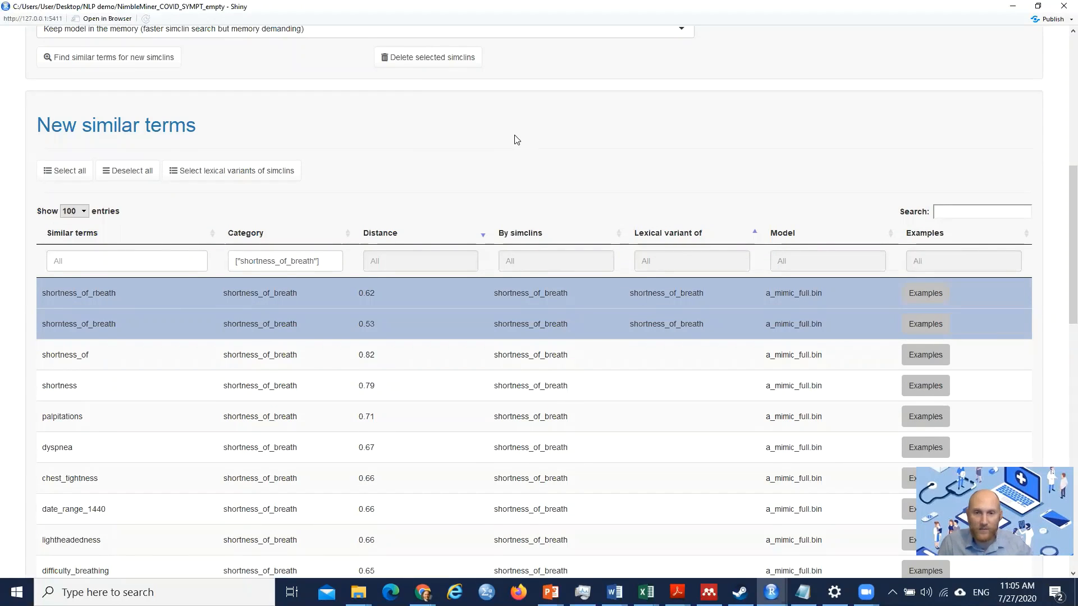
scroll(1063, 208, down, 1)
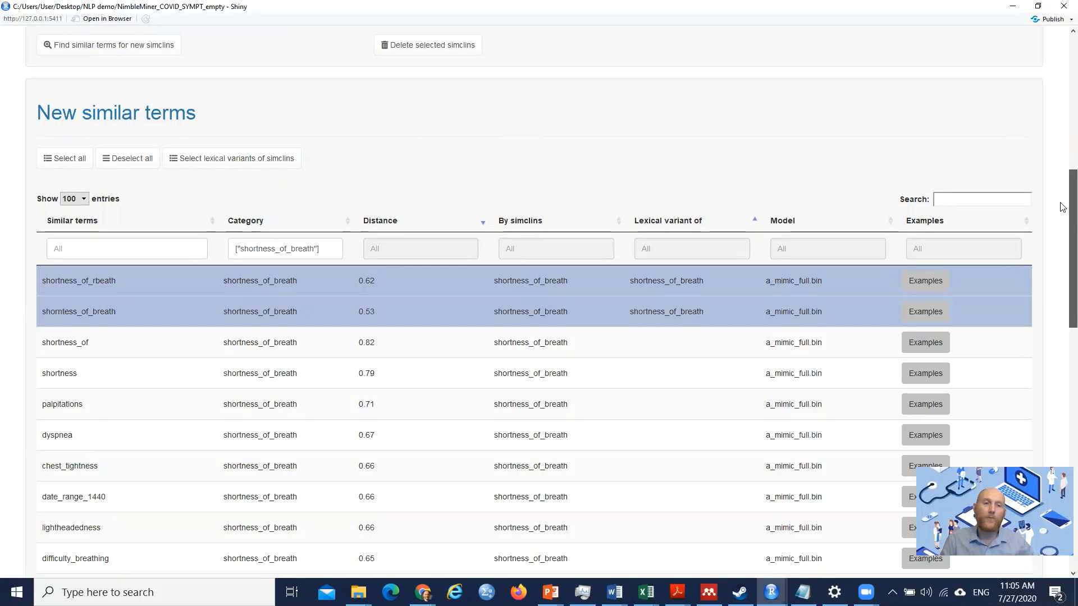
scroll(1063, 208, down, 1)
scroll(1061, 216, down, 2)
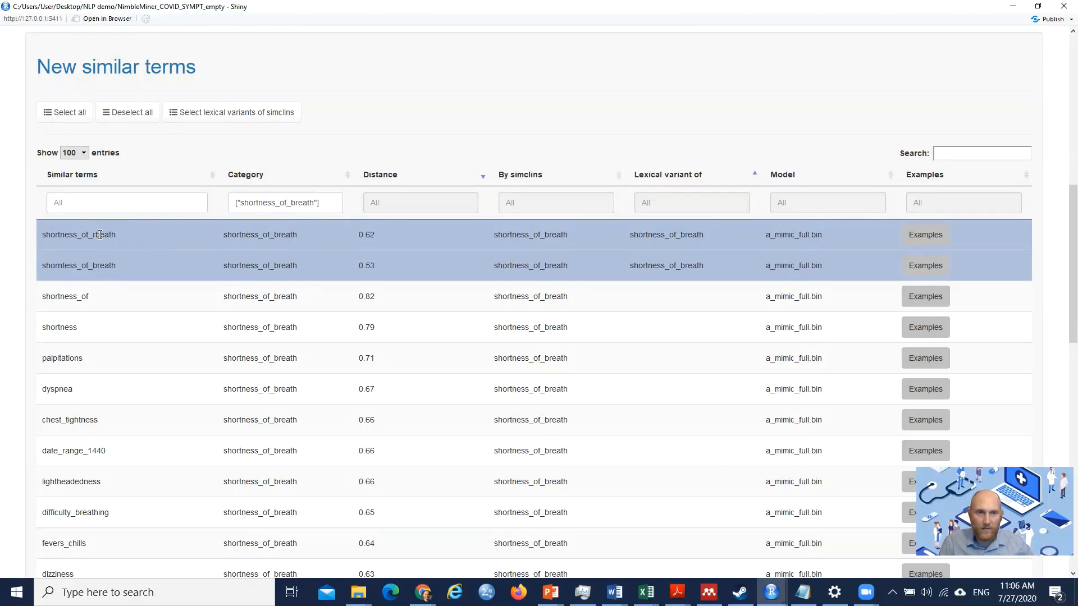
drag(93, 235, 99, 236)
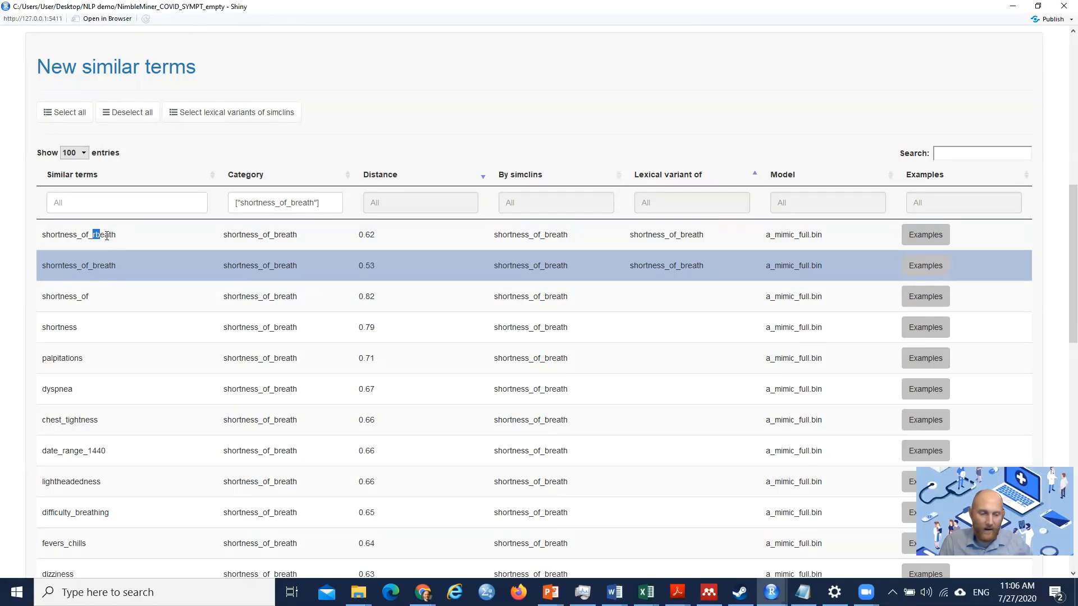
click(106, 235)
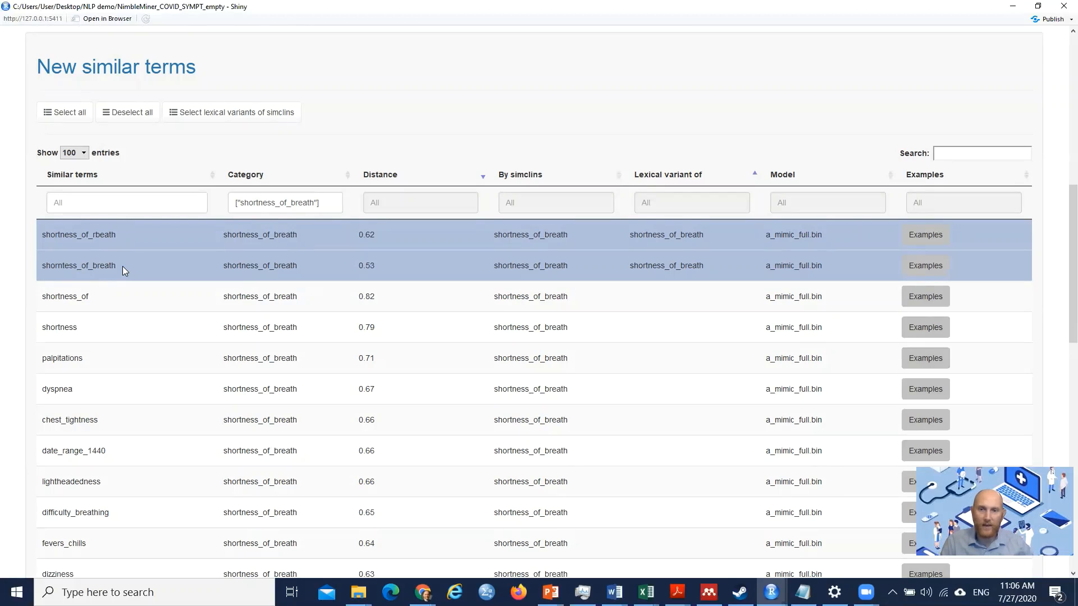
Step: Check the note examples for the similar term dyspnea and keep that term selected
scroll(122, 266, down, 2)
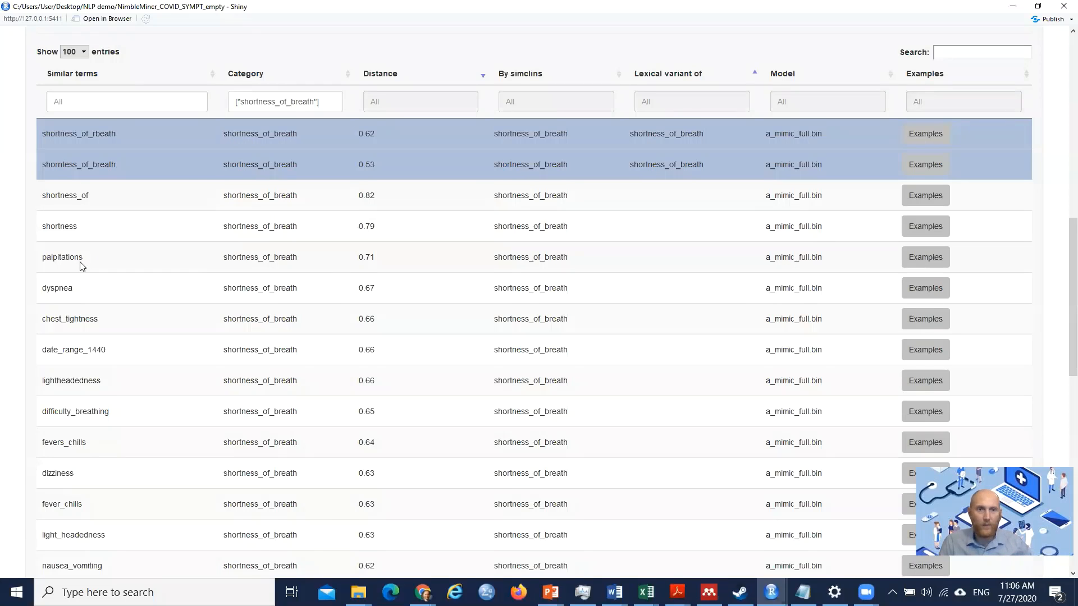
scroll(80, 266, down, 1)
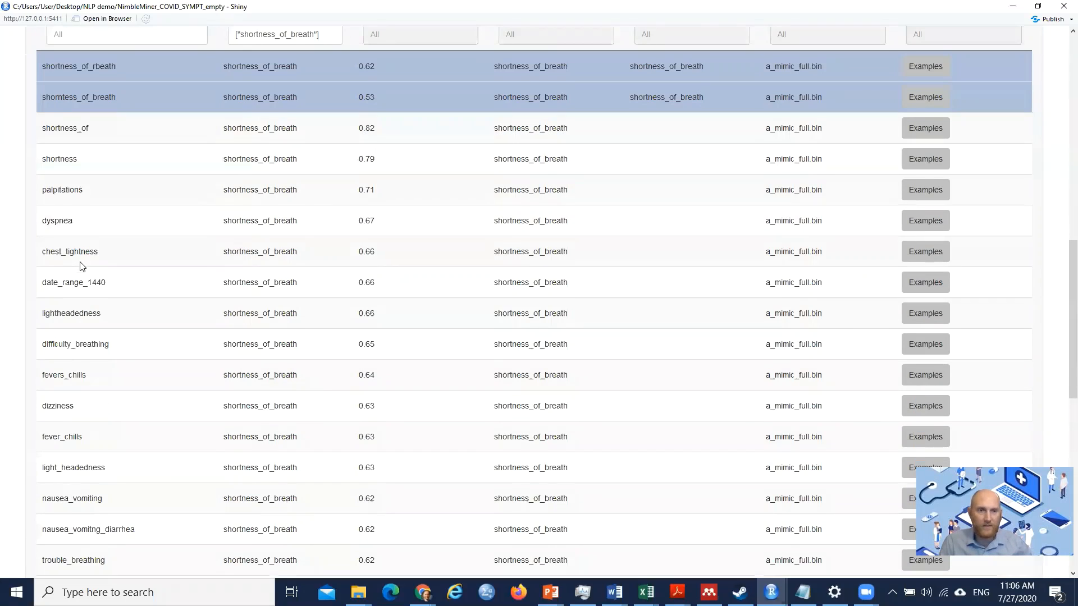
click(78, 223)
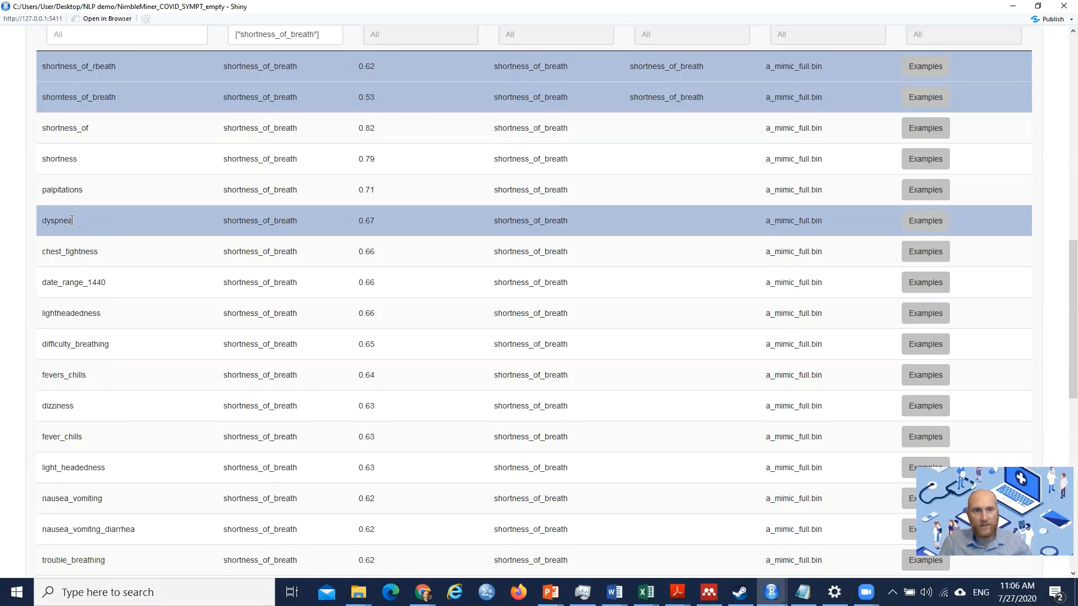
click(934, 225)
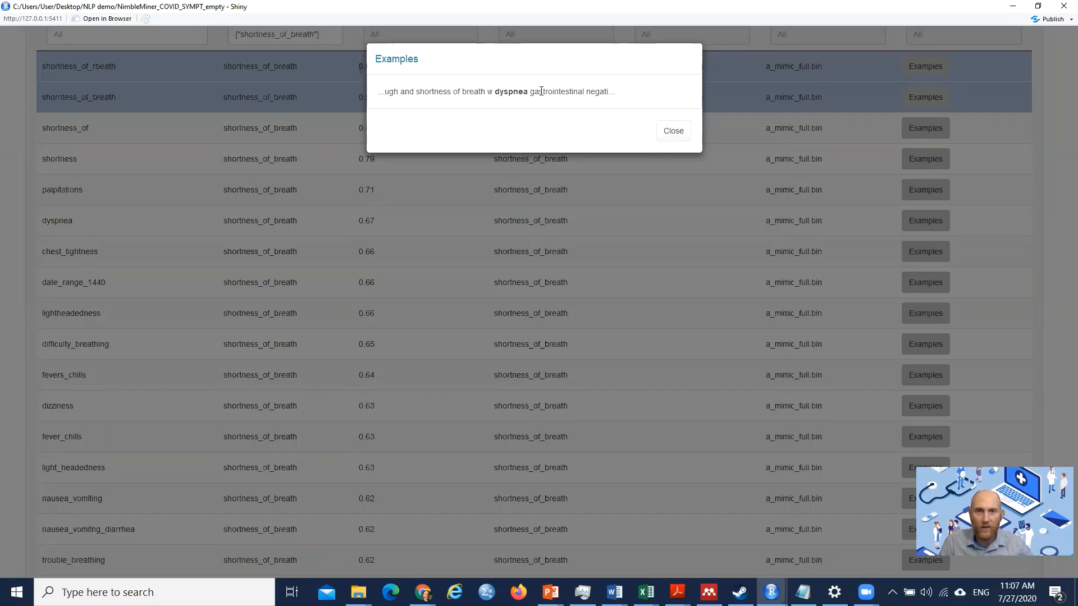
click(676, 141)
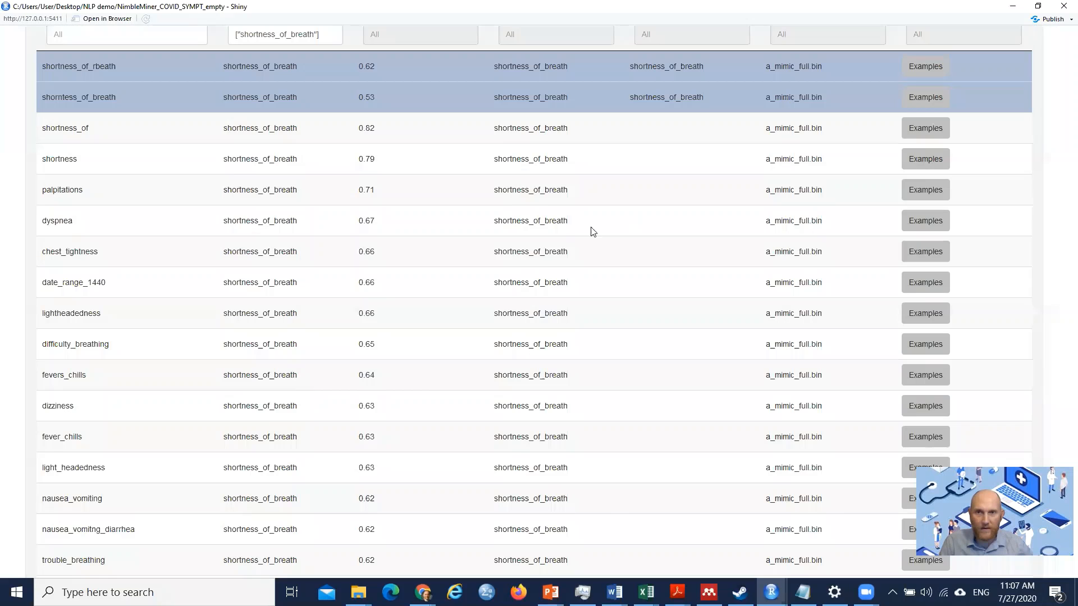
click(140, 224)
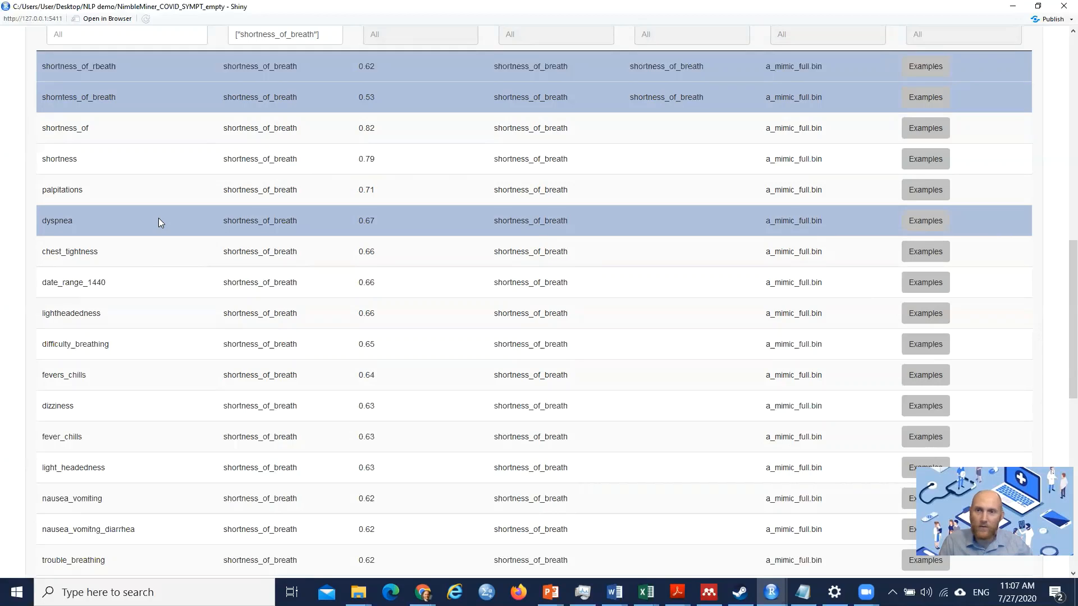
Step: Add difficulty_breathing and trouble_breathing to the selected similar terms
scroll(158, 218, down, 2)
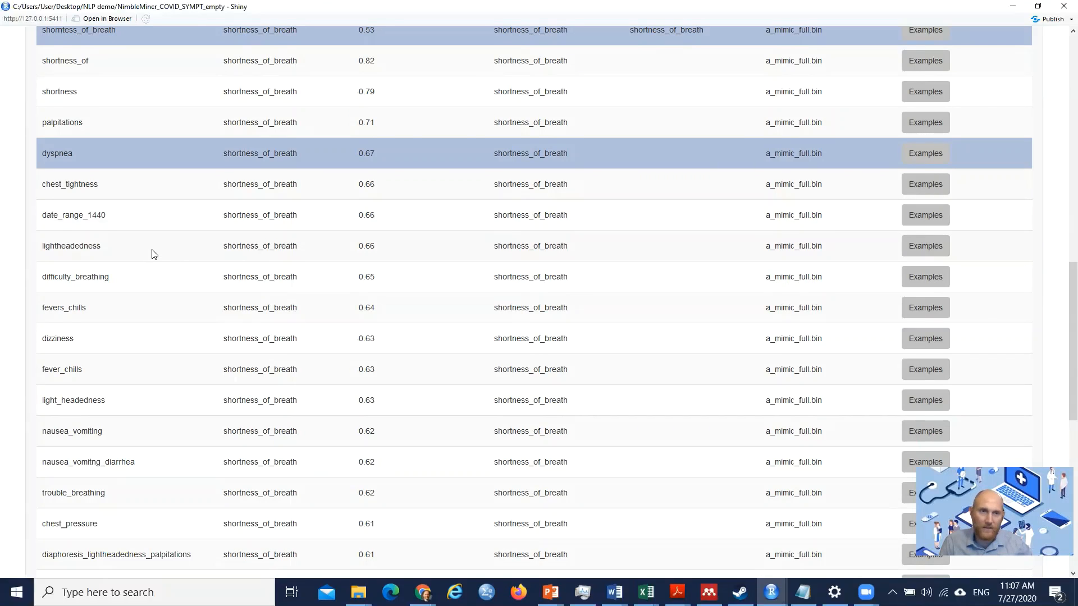
scroll(162, 272, down, 1)
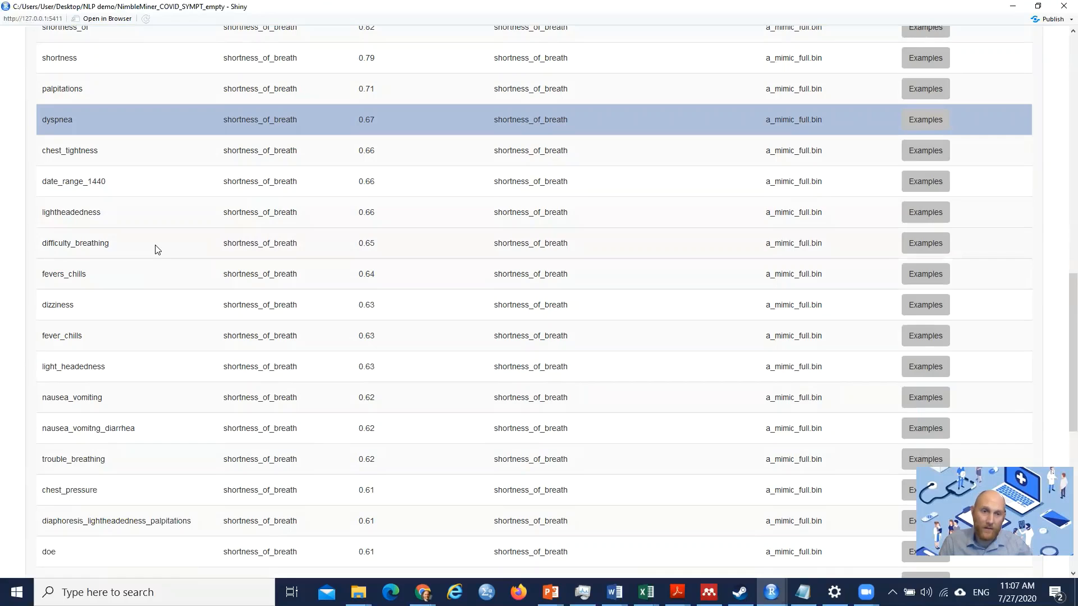
click(157, 250)
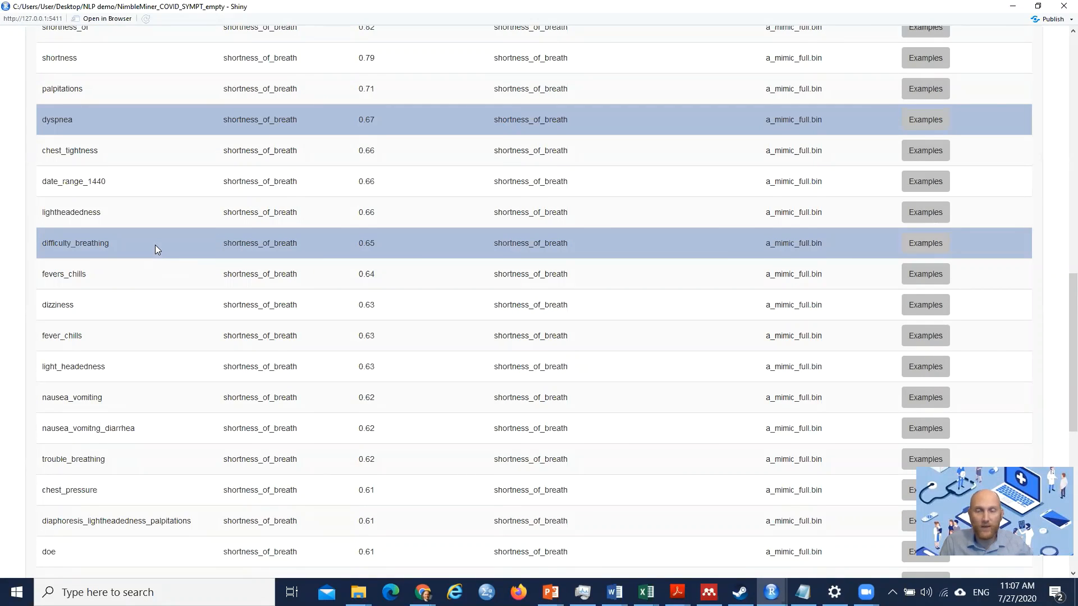
scroll(152, 250, down, 2)
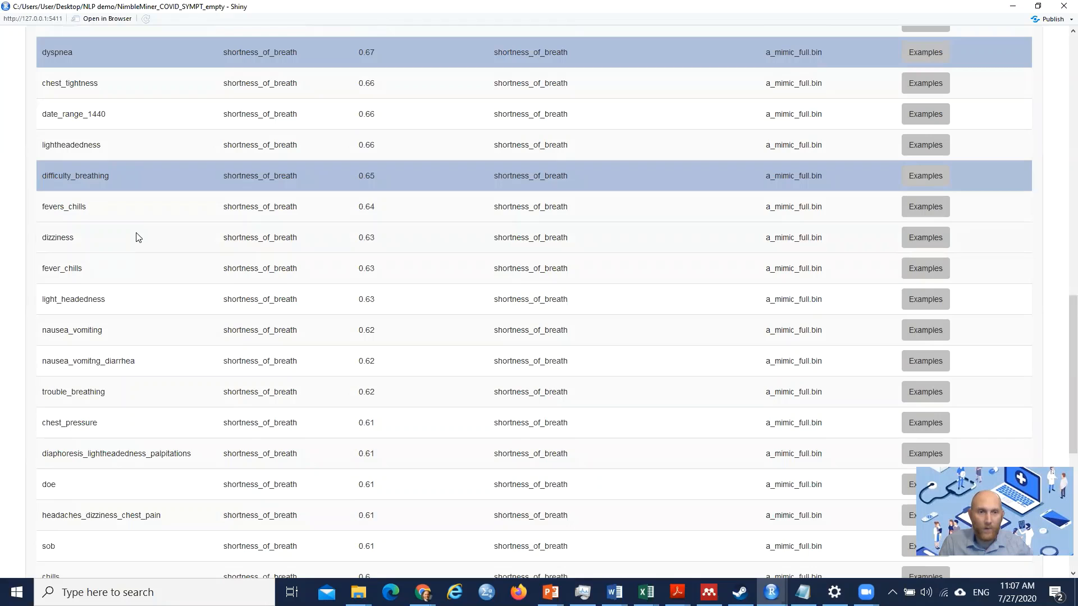
scroll(143, 247, down, 2)
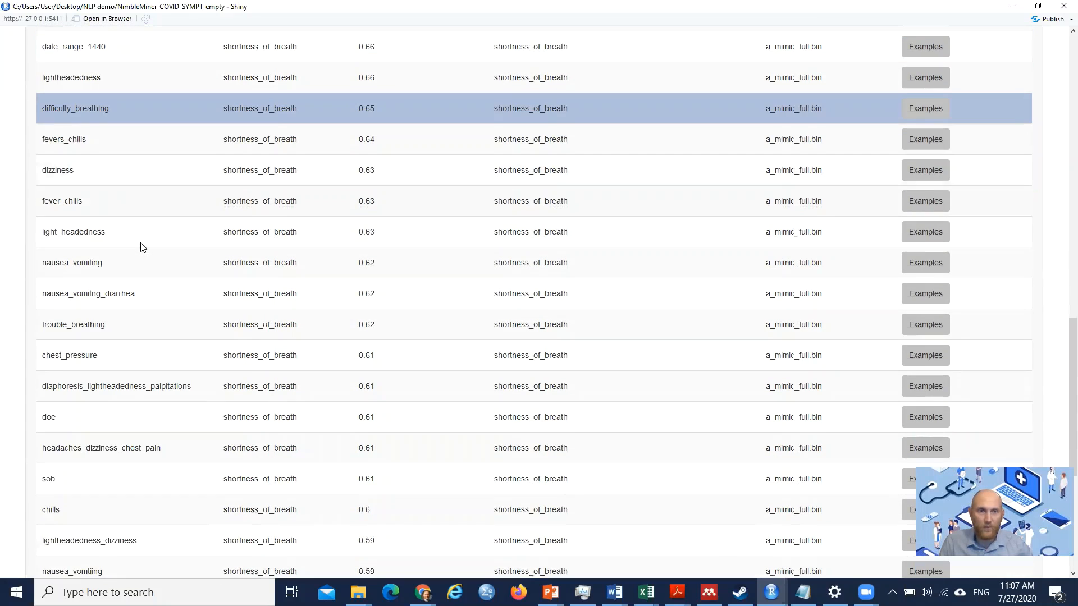
scroll(143, 240, down, 1)
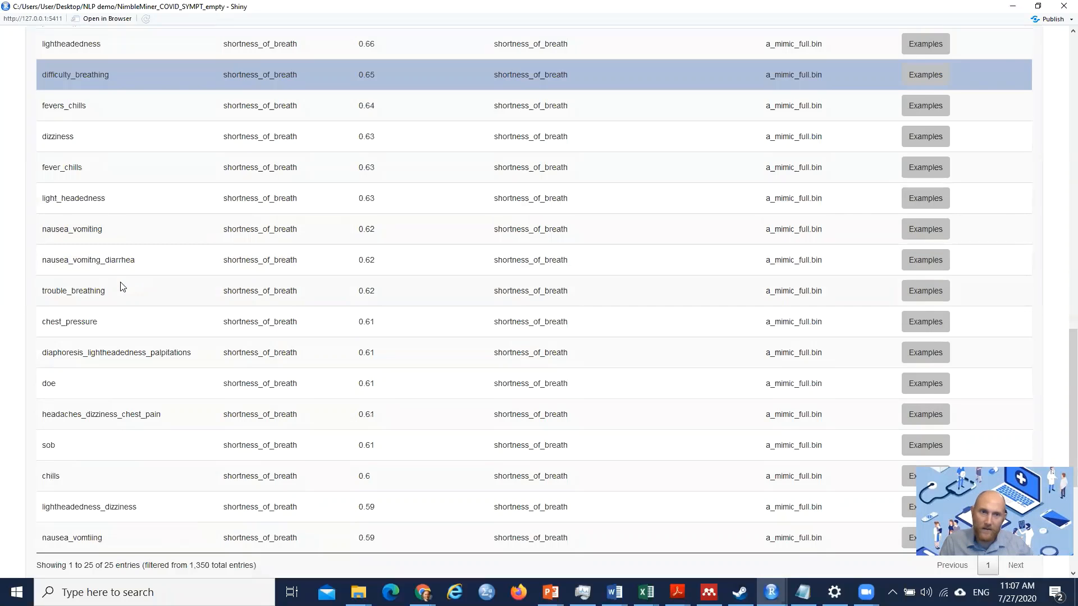
scroll(121, 285, down, 1)
click(119, 225)
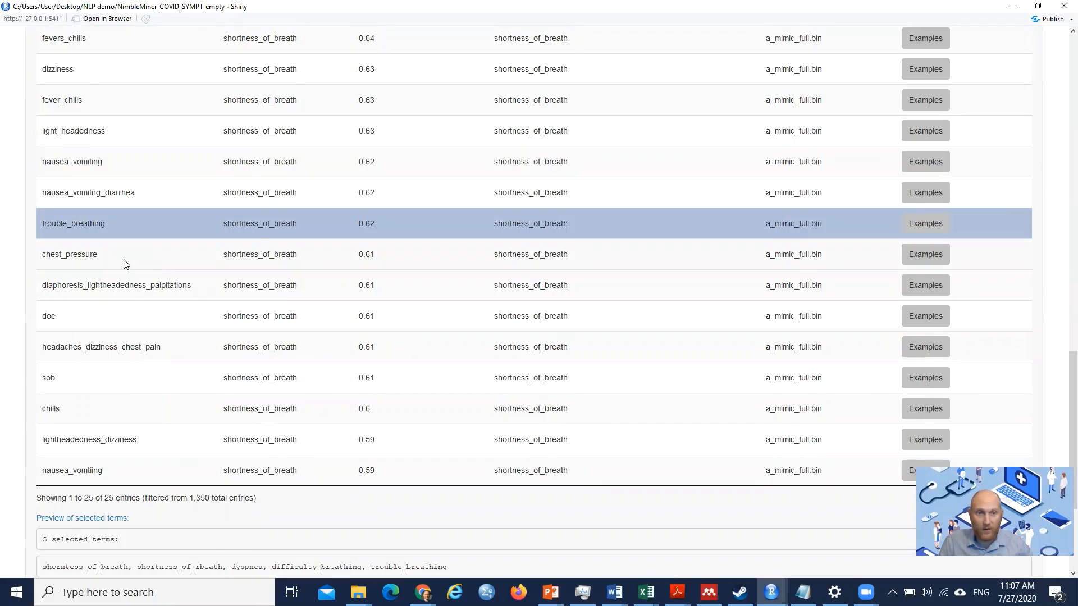
Step: Check the note examples for the similar term sob and include it in the selected terms
scroll(126, 264, down, 1)
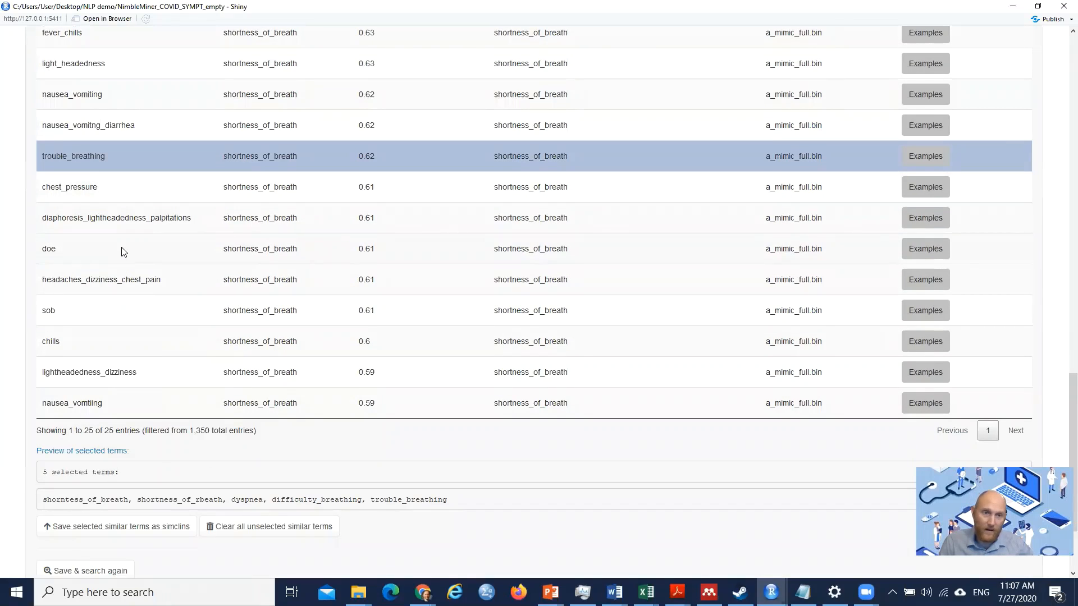
scroll(153, 301, down, 1)
click(124, 243)
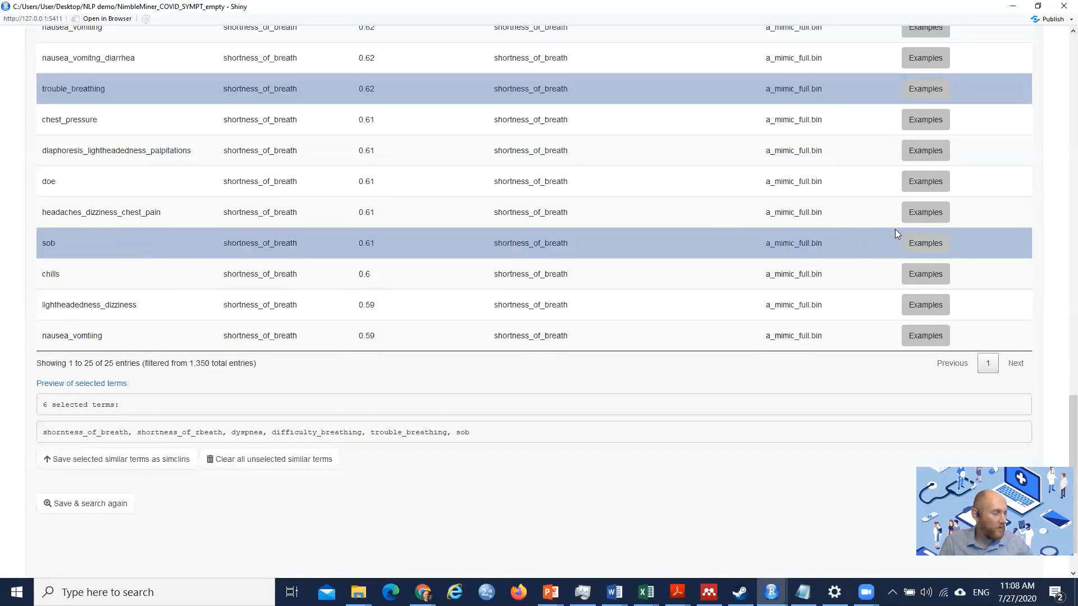
click(922, 246)
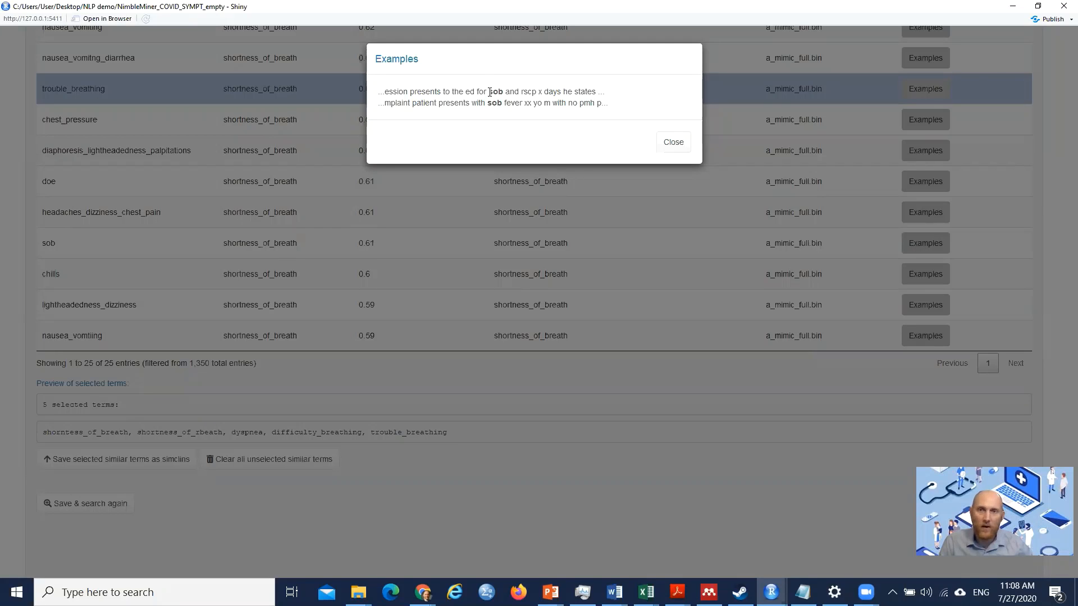
drag(490, 92, 512, 93)
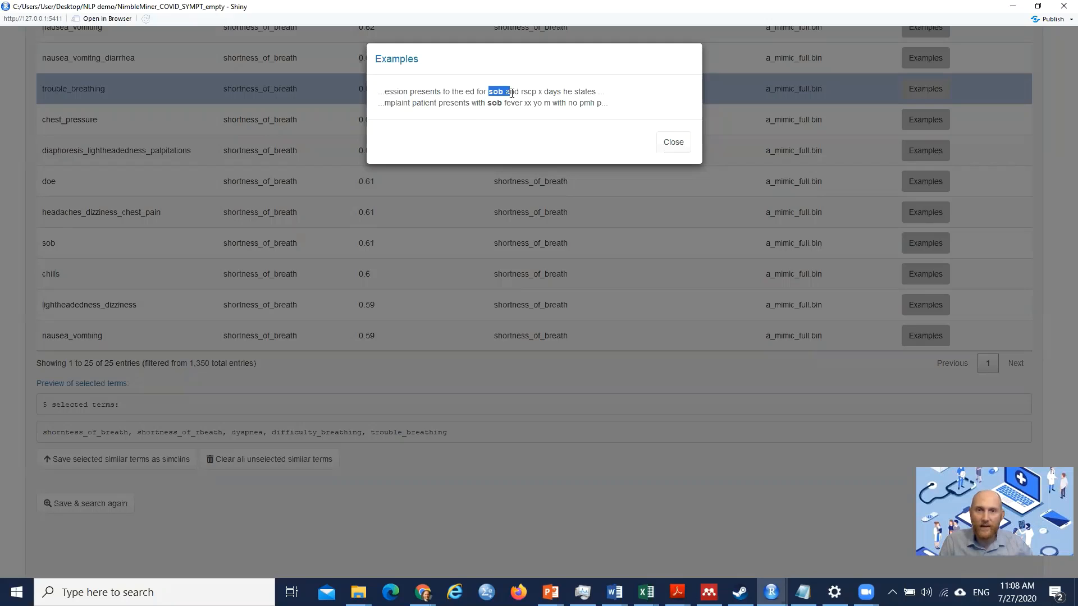
click(511, 94)
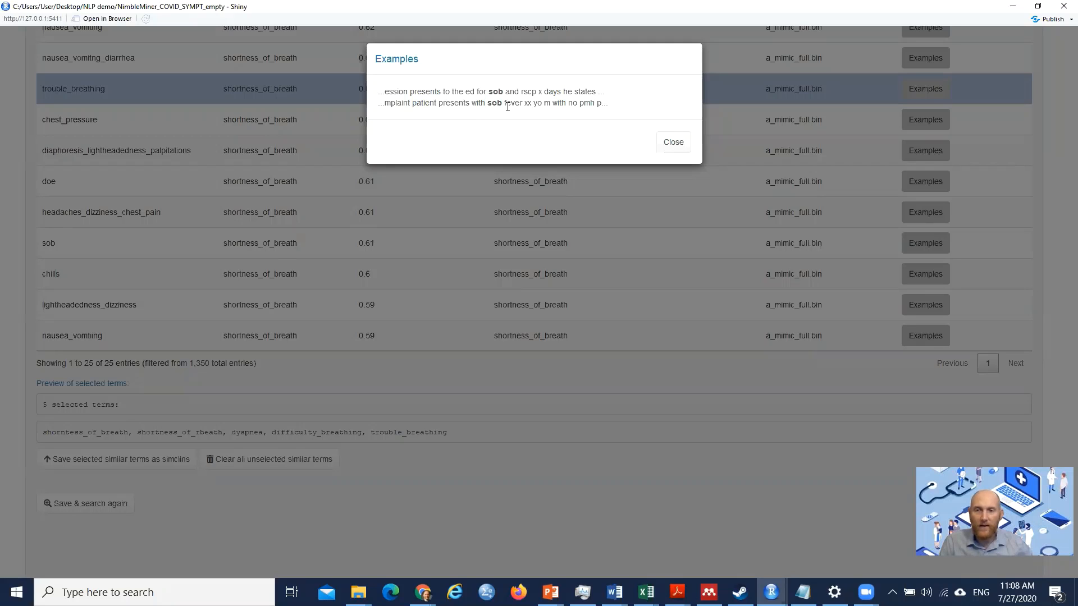
click(674, 142)
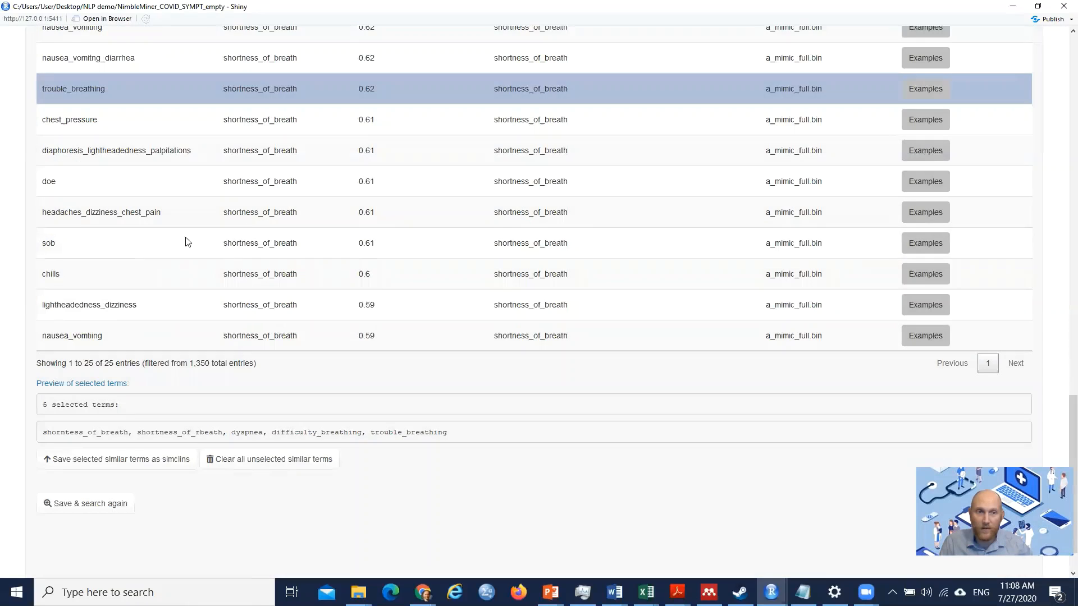
click(147, 243)
Step: Review the preview of selected terms, then save them as simclins and run the similar-term search again
scroll(312, 280, down, 1)
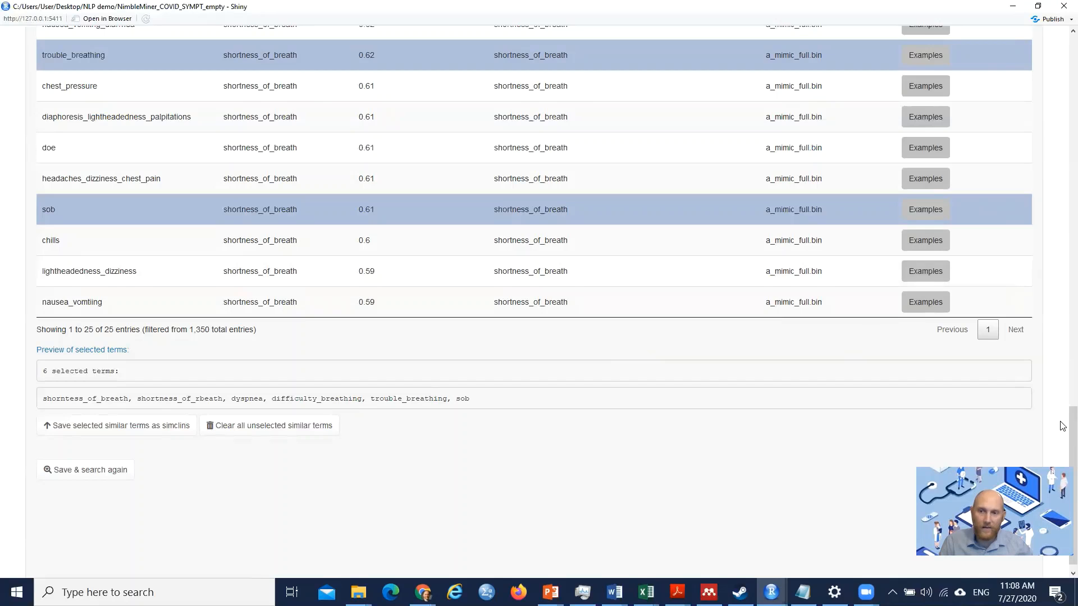
mouse_move(1061, 428)
mouse_down()
mouse_move(1062, 197)
mouse_move(1062, 430)
mouse_up()
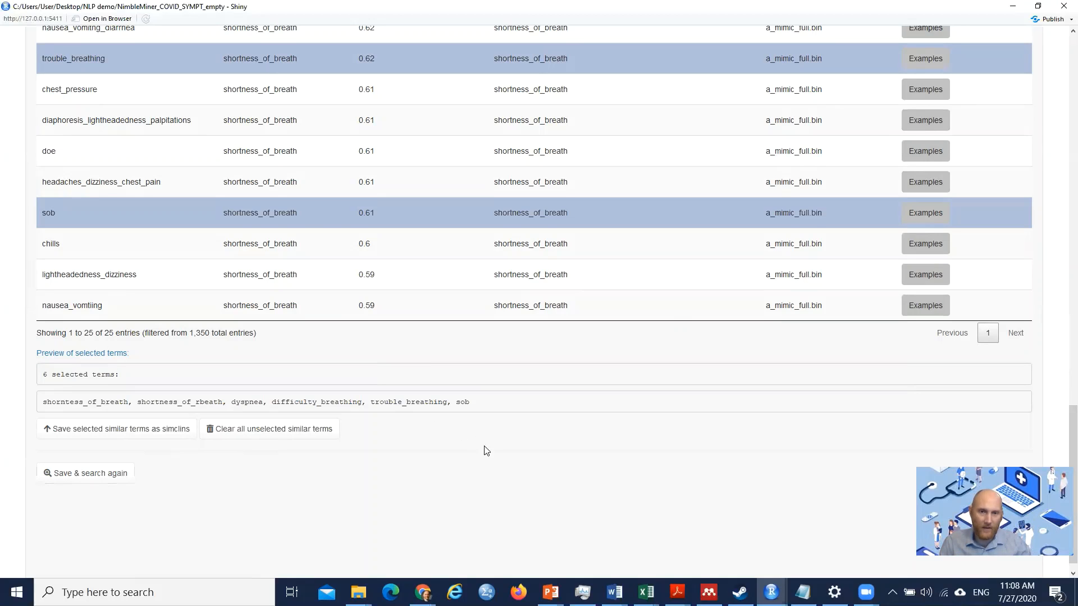
scroll(480, 466, up, 10)
scroll(476, 483, up, 8)
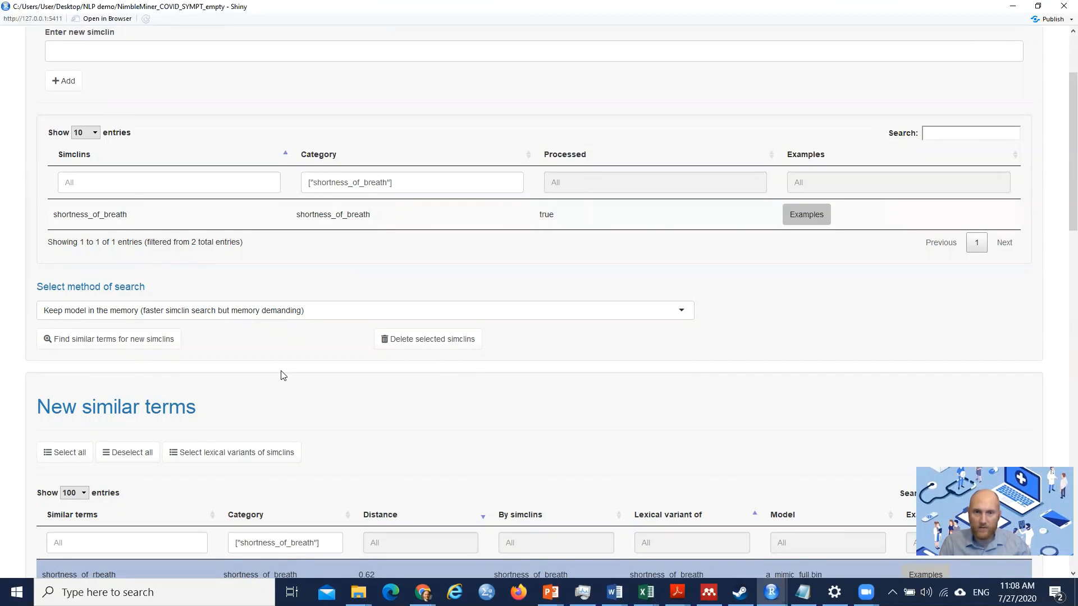
scroll(279, 376, down, 12)
scroll(274, 391, down, 6)
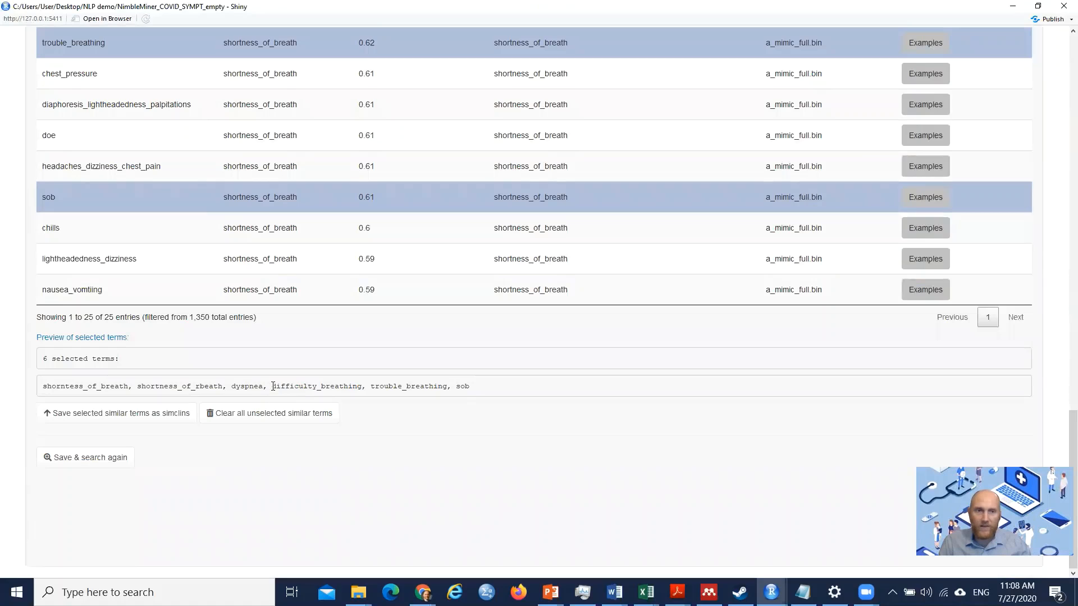
click(93, 462)
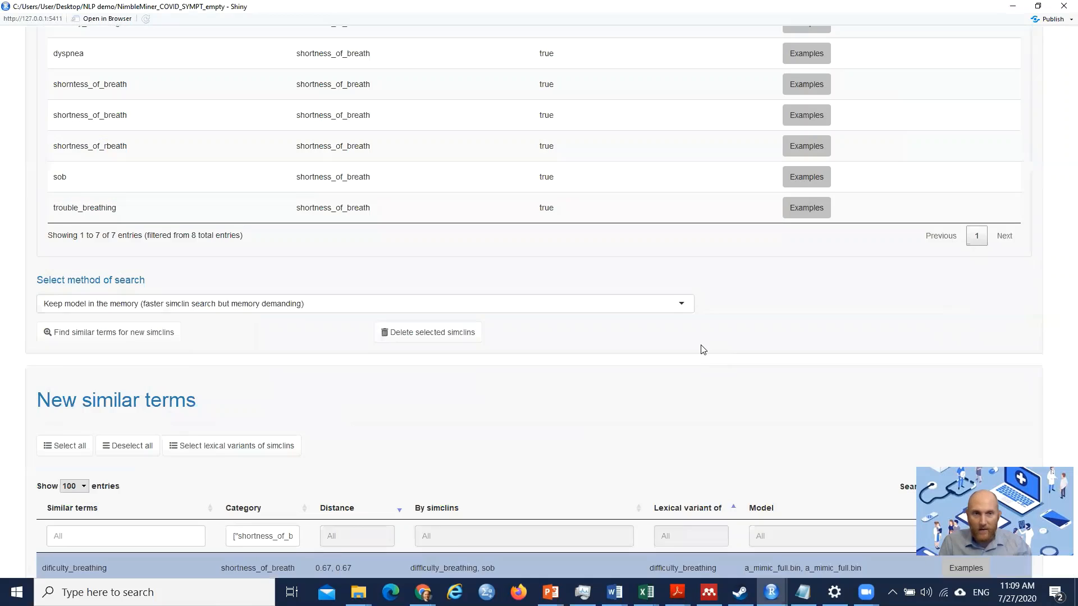
Step: Review the saved shortness_of_breath simclins, the new similar terms found for them, and the preview of selected terms
scroll(703, 349, up, 5)
scroll(368, 345, down, 1)
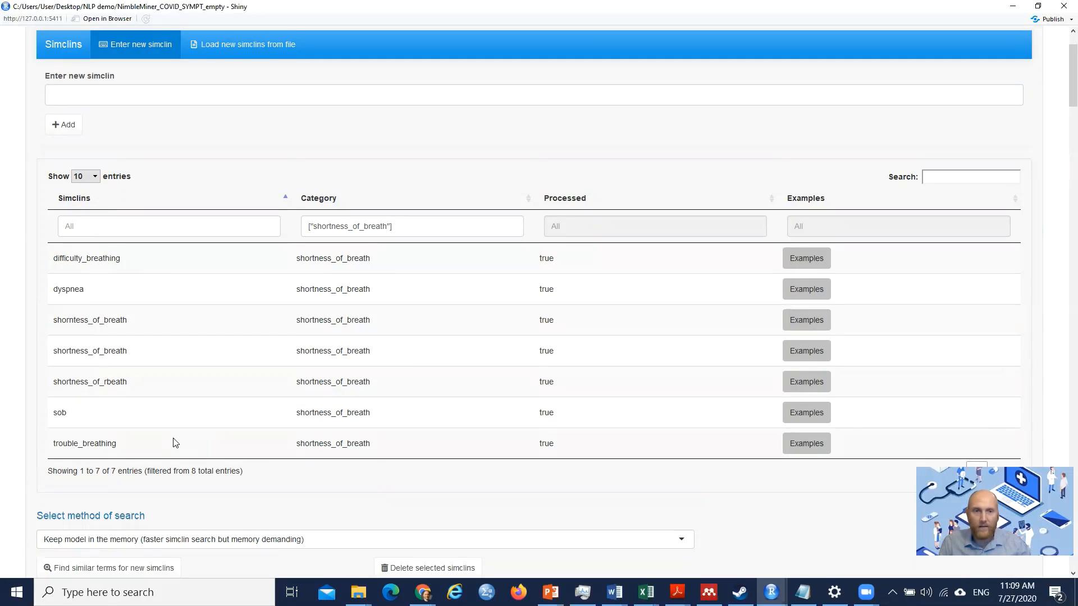
scroll(176, 443, down, 1)
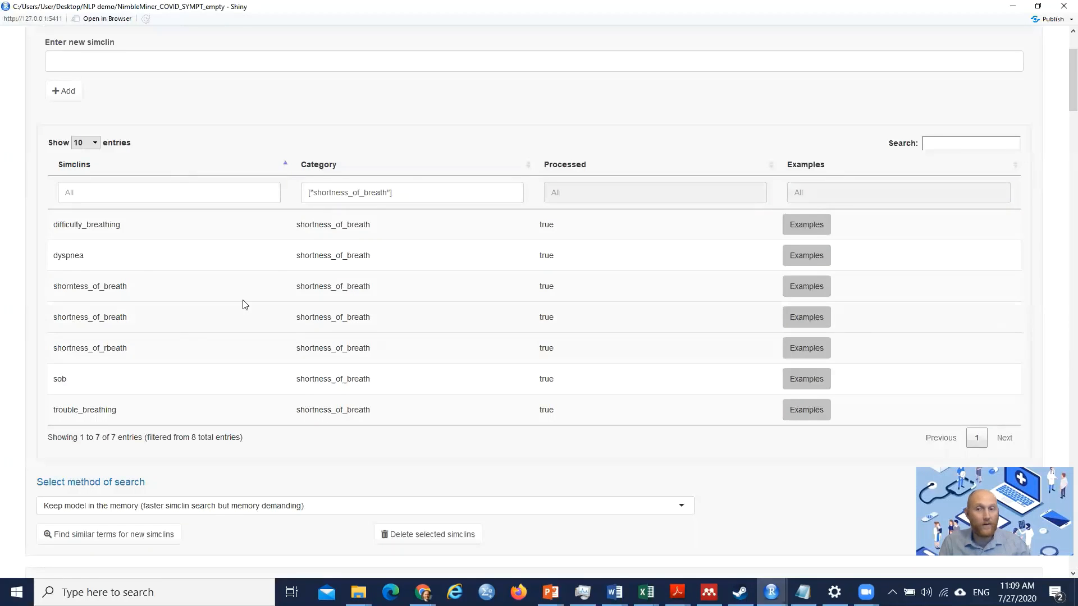
scroll(250, 312, down, 3)
scroll(250, 310, down, 6)
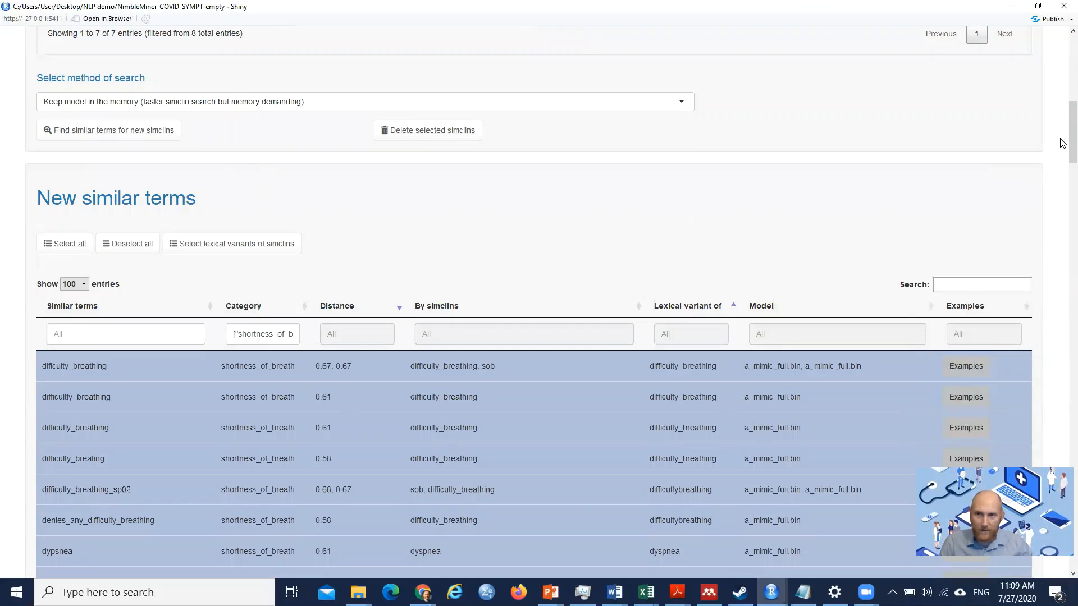
drag(1062, 140, 1046, 463)
scroll(1046, 463, down, 15)
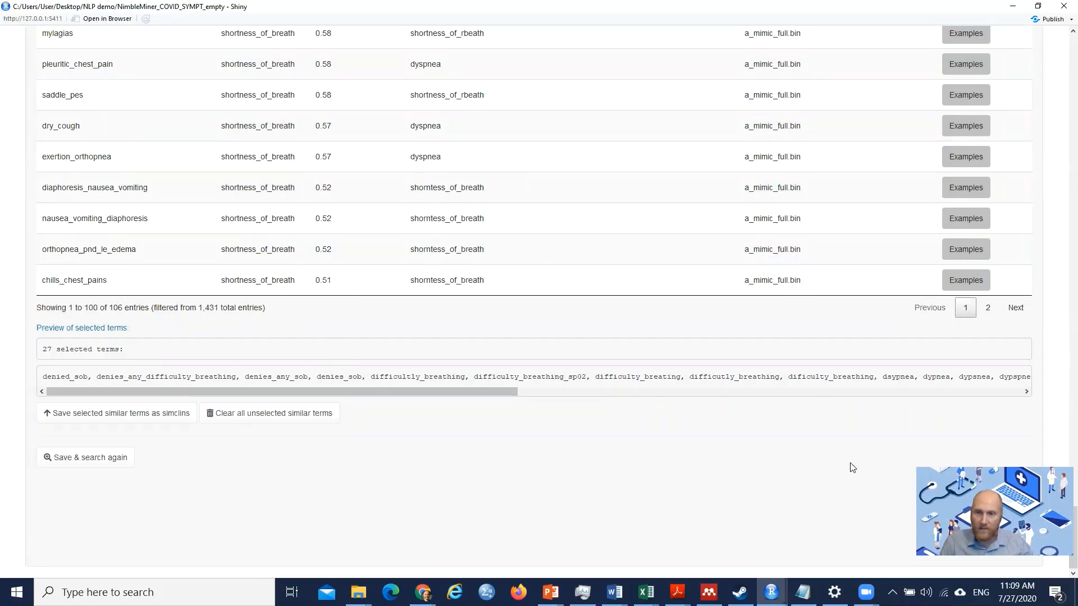
drag(1072, 539, 1063, 187)
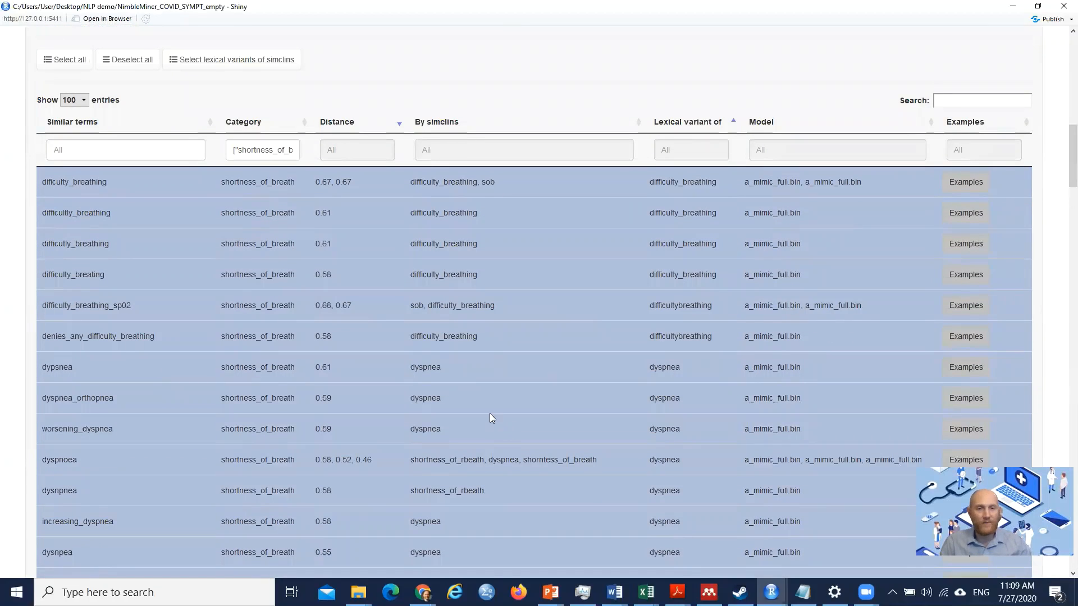
Step: Deselect the negated term denies_any_difficulty_breathing among the preselected lexical variants in the new similar terms
scroll(197, 274, down, 1)
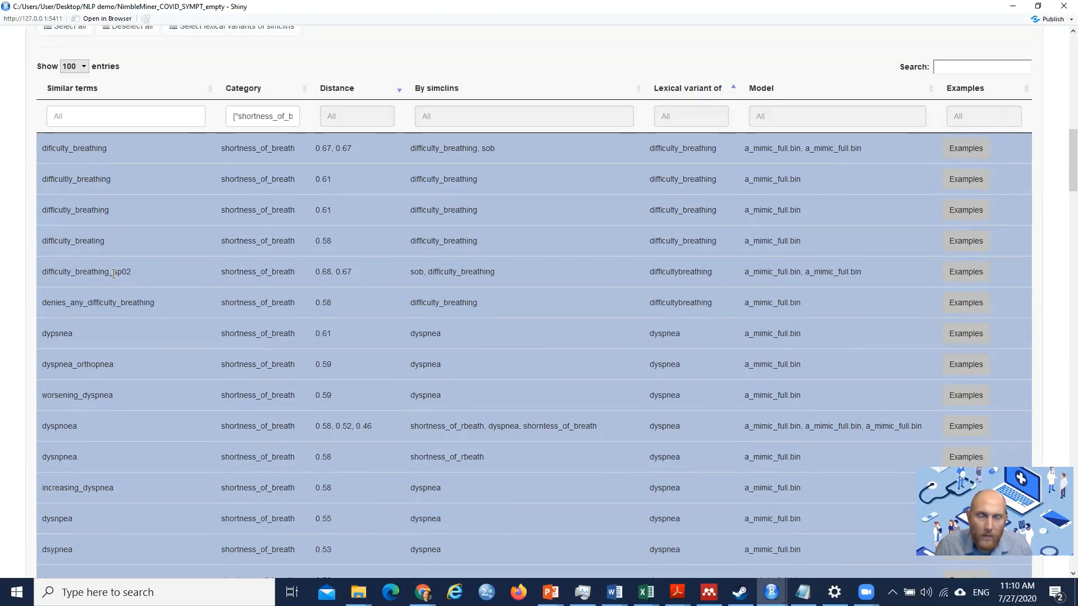
scroll(112, 274, down, 1)
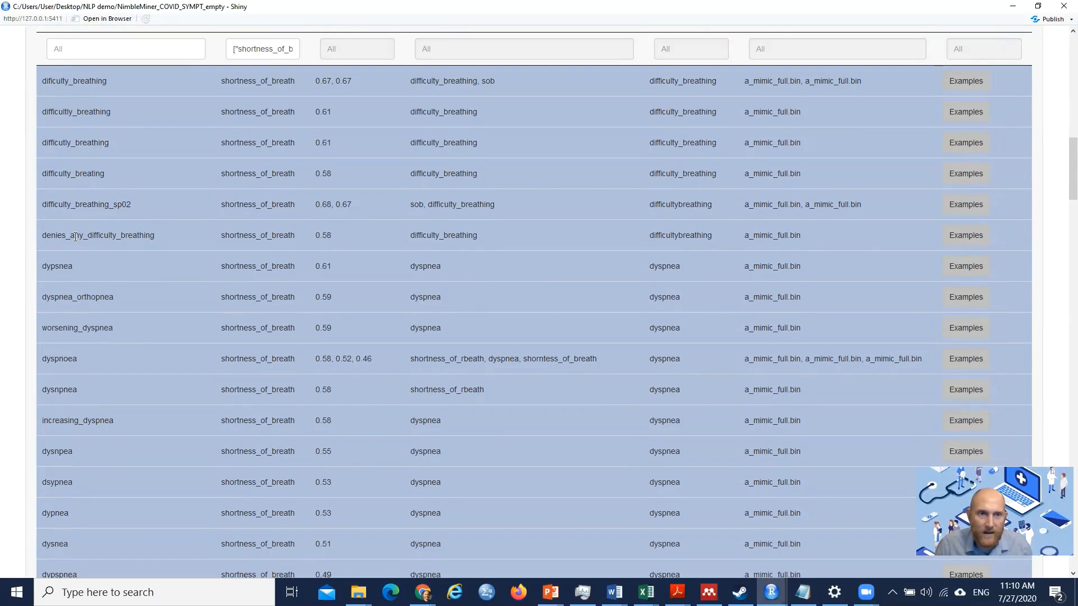
click(154, 236)
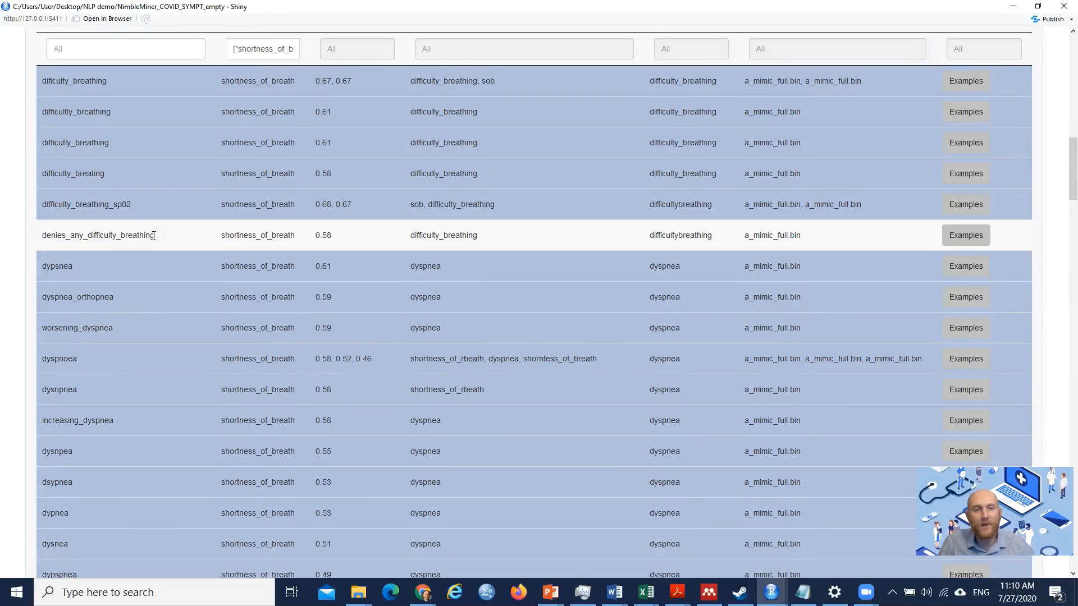
Step: Examine the preselected lexical variants of dyspnea and sob for terms that do not express shortness of breath
scroll(154, 237, down, 1)
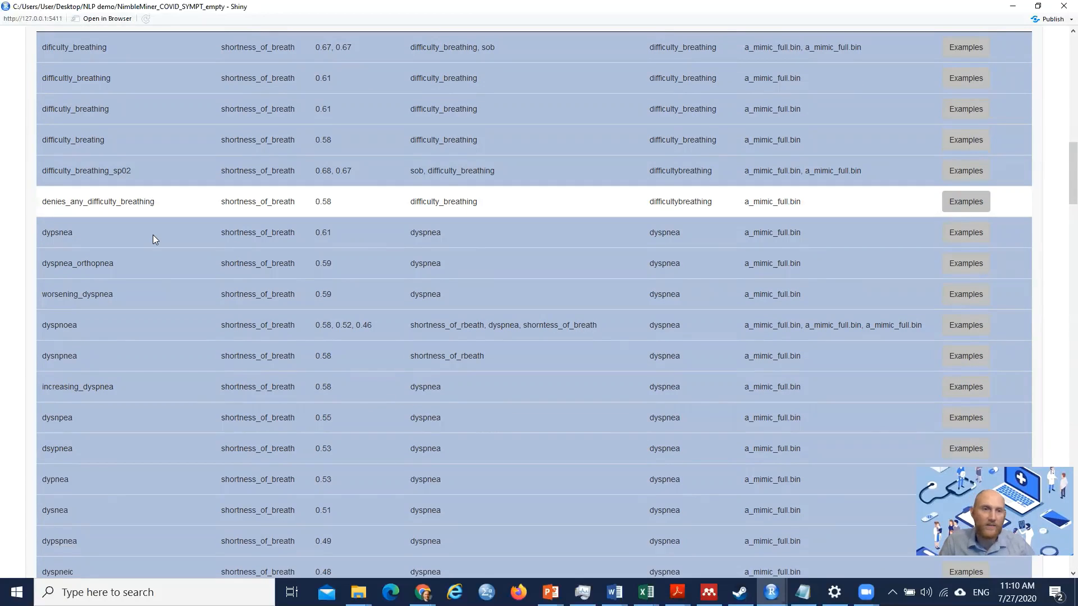
scroll(116, 215, down, 2)
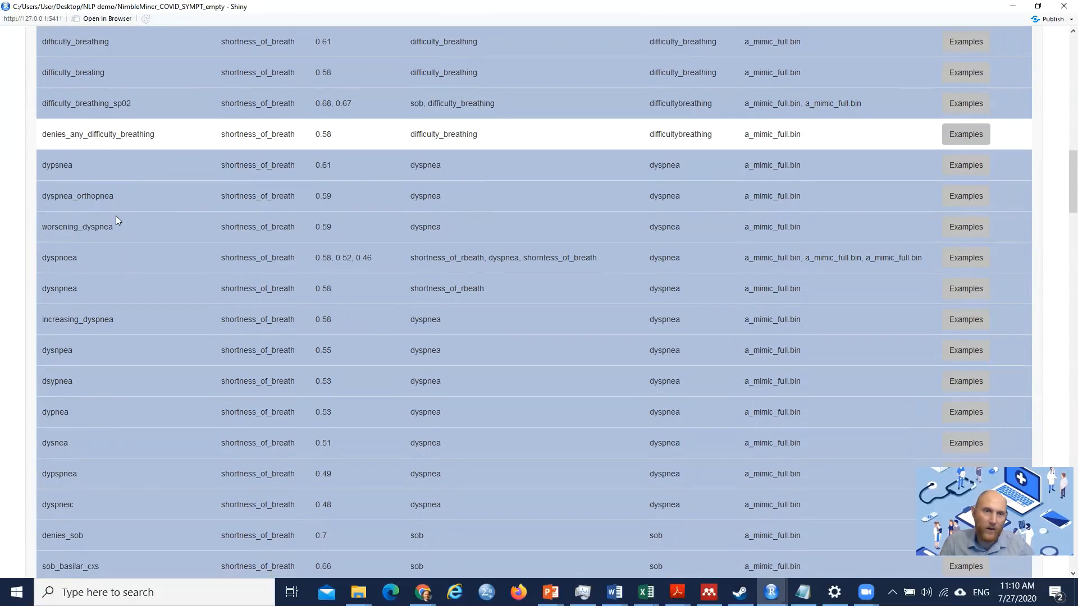
scroll(127, 234, down, 1)
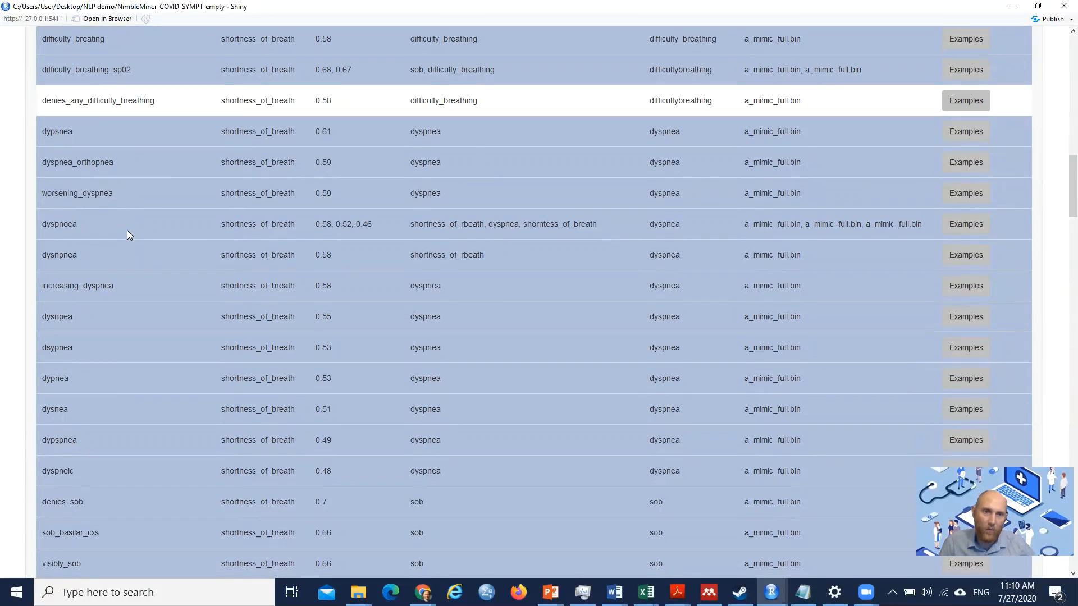
scroll(123, 232, down, 1)
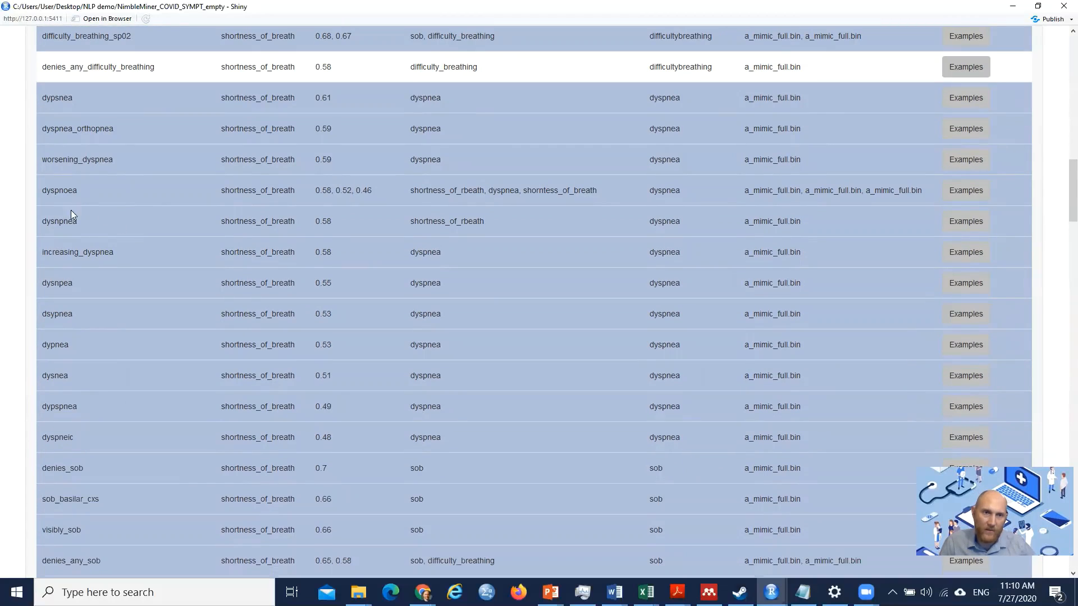
scroll(113, 246, down, 2)
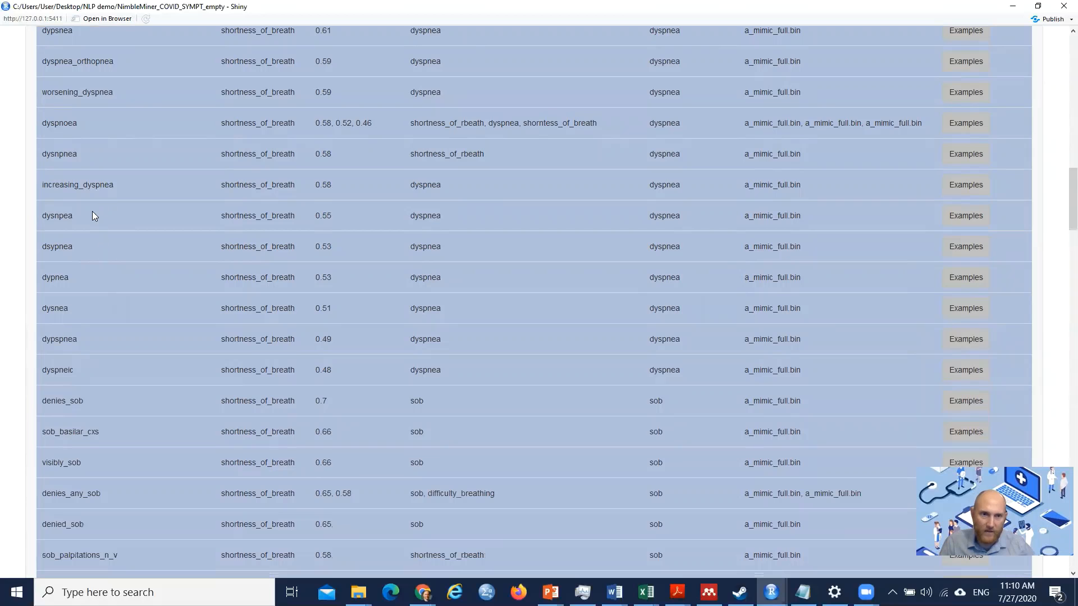
scroll(93, 213, down, 4)
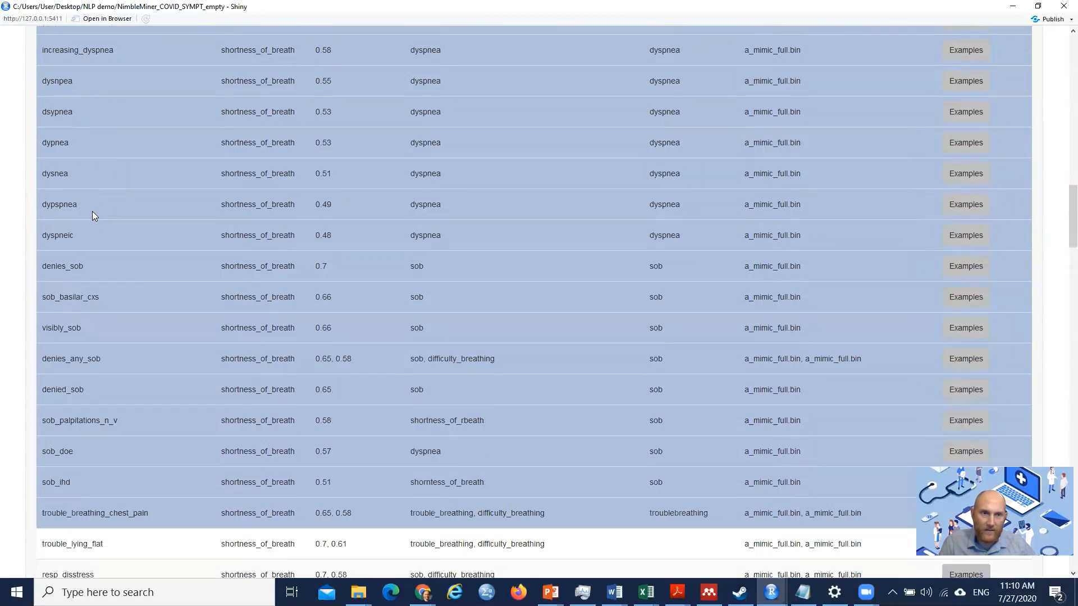
scroll(73, 233, up, 3)
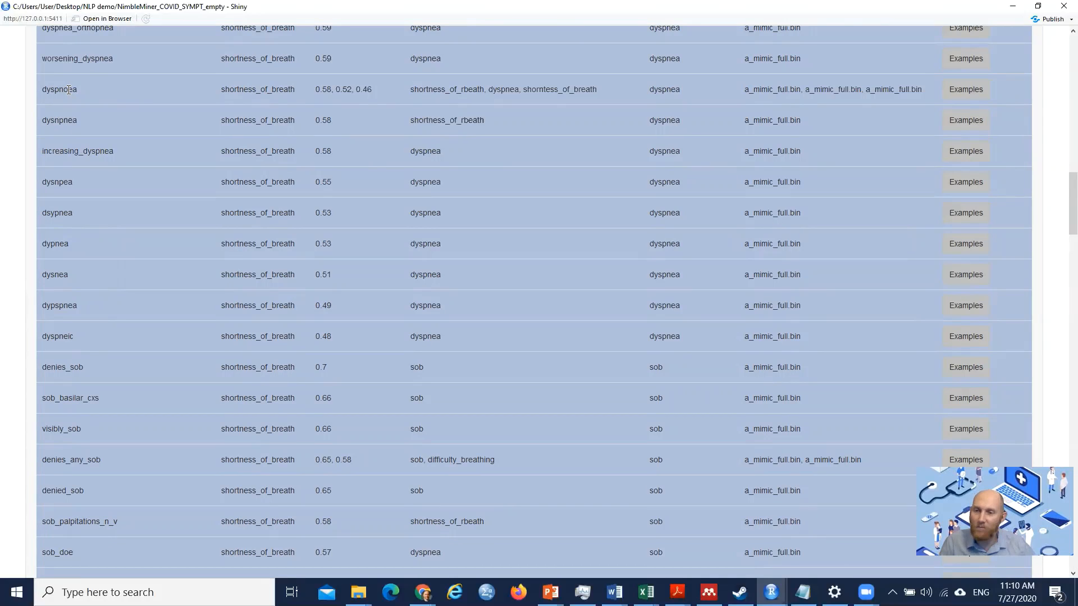
scroll(129, 237, down, 2)
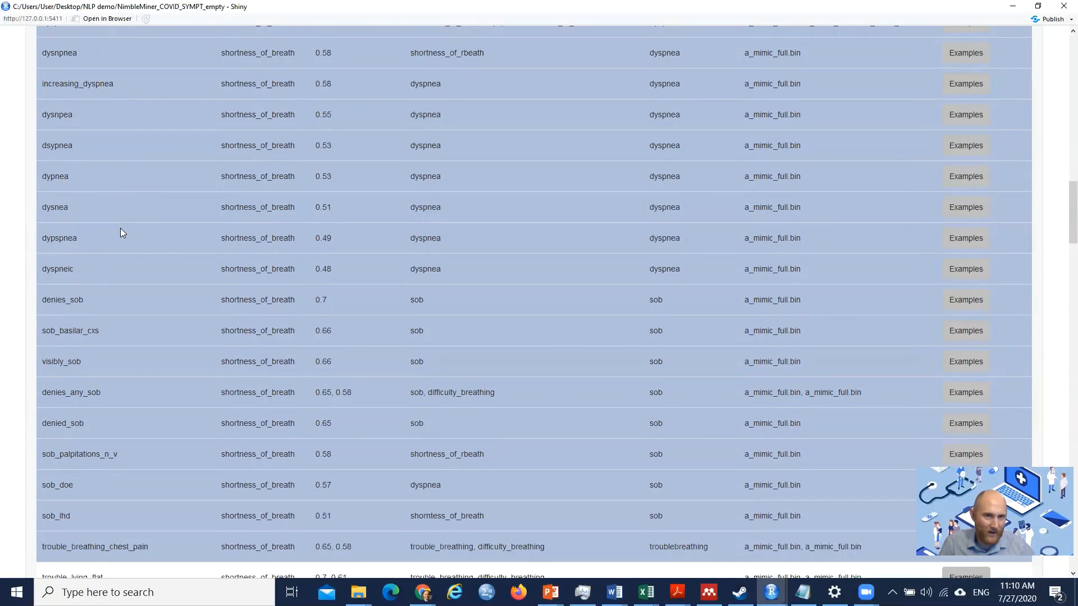
scroll(119, 227, down, 1)
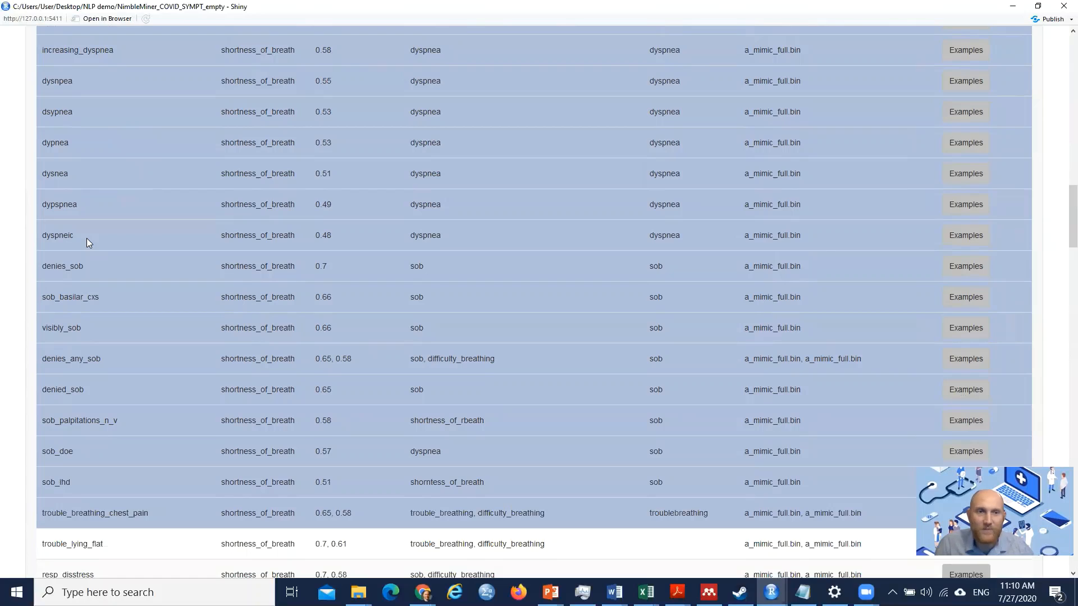
scroll(85, 253, down, 1)
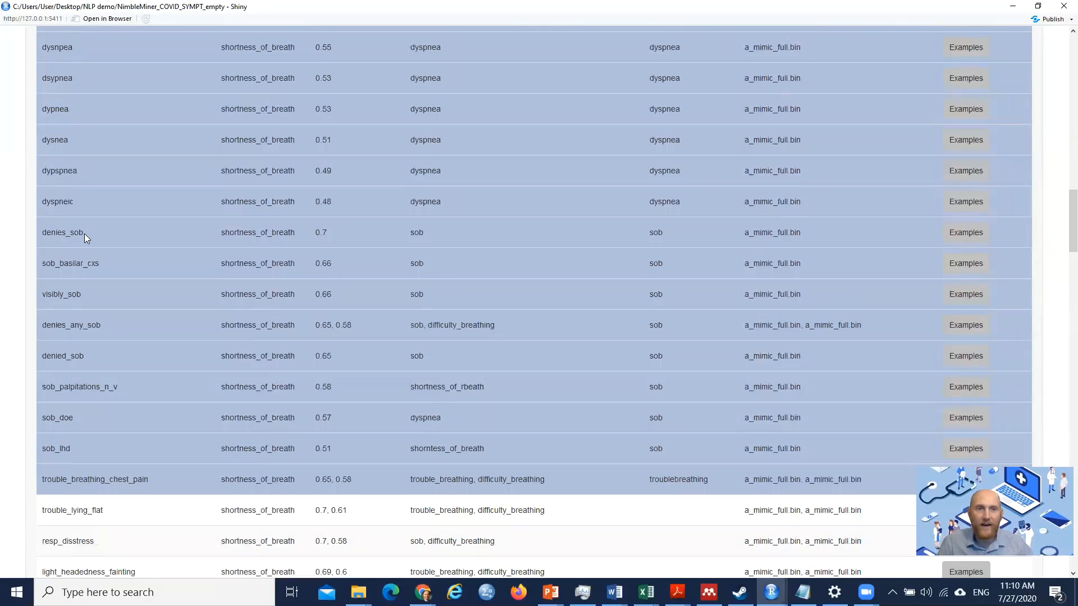
Step: Deselect the negated sob variants denies_sob, denies_any_sob and denied_sob
click(85, 234)
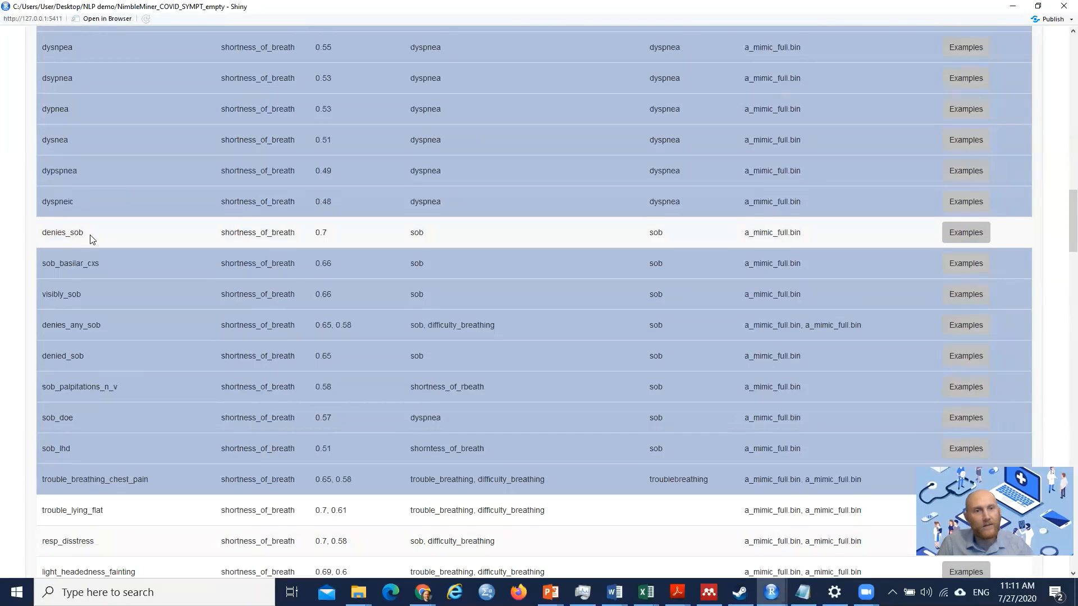
scroll(90, 235, down, 2)
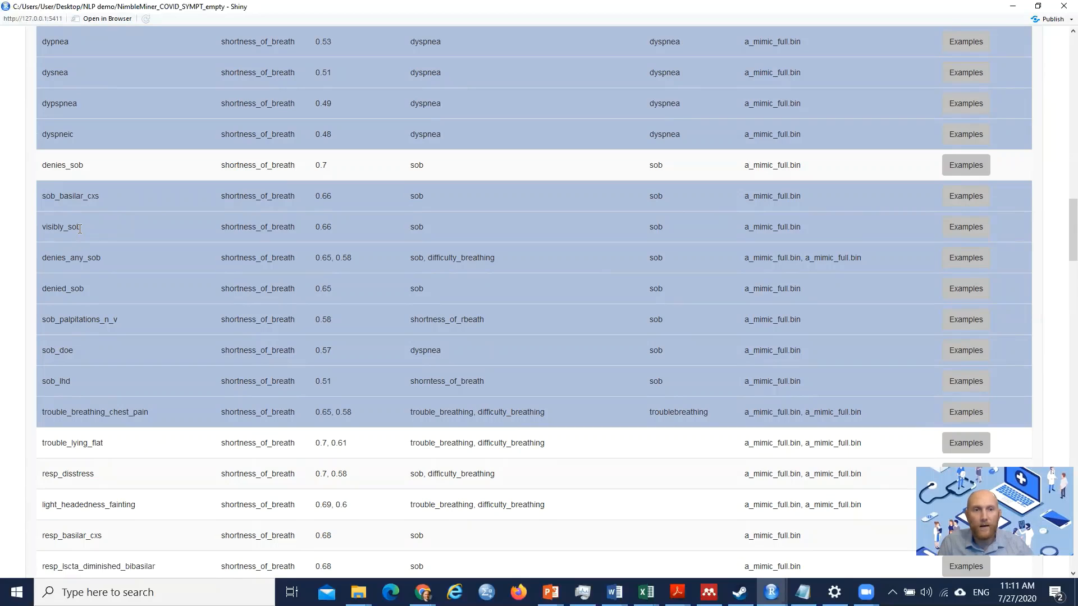
click(126, 258)
scroll(126, 258, down, 3)
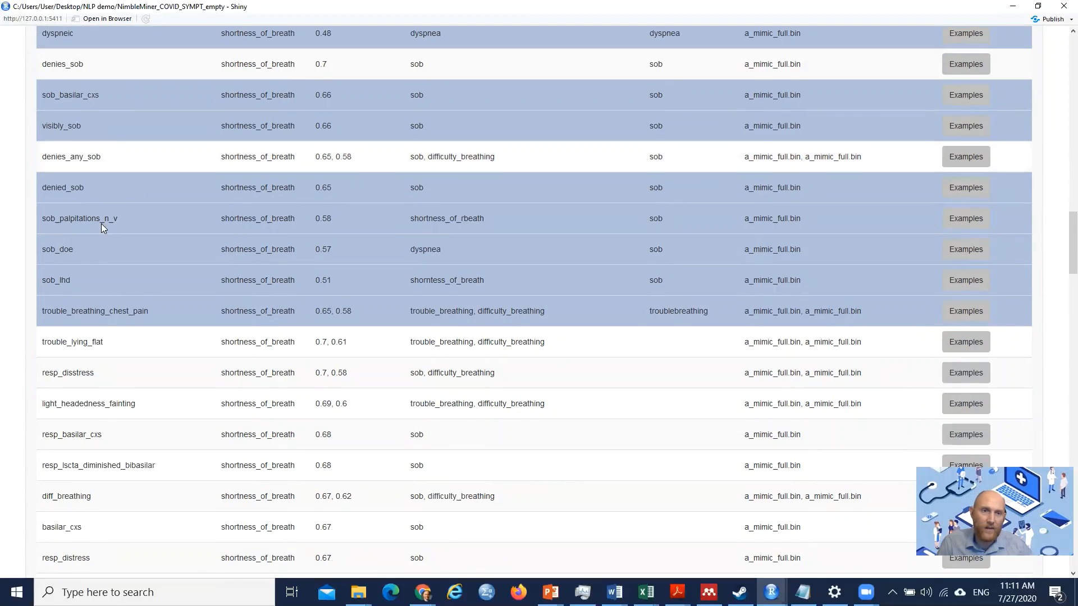
click(102, 188)
Step: Check the similar terms that are not lexical variants and add resp_disstress and resp_distress to the selection
scroll(141, 229, down, 2)
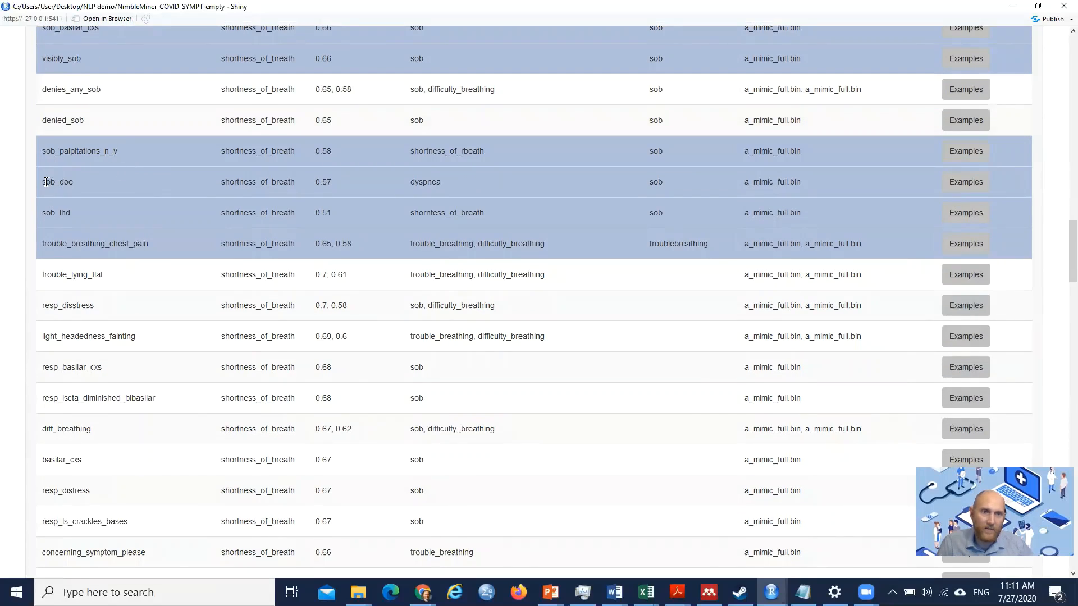
scroll(142, 247, down, 1)
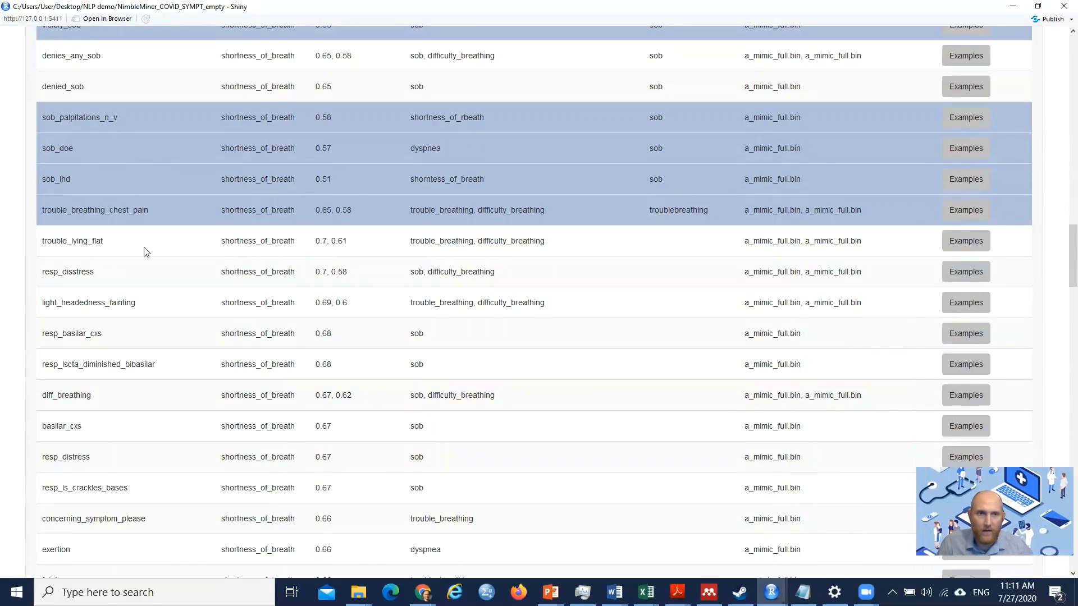
scroll(124, 218, down, 2)
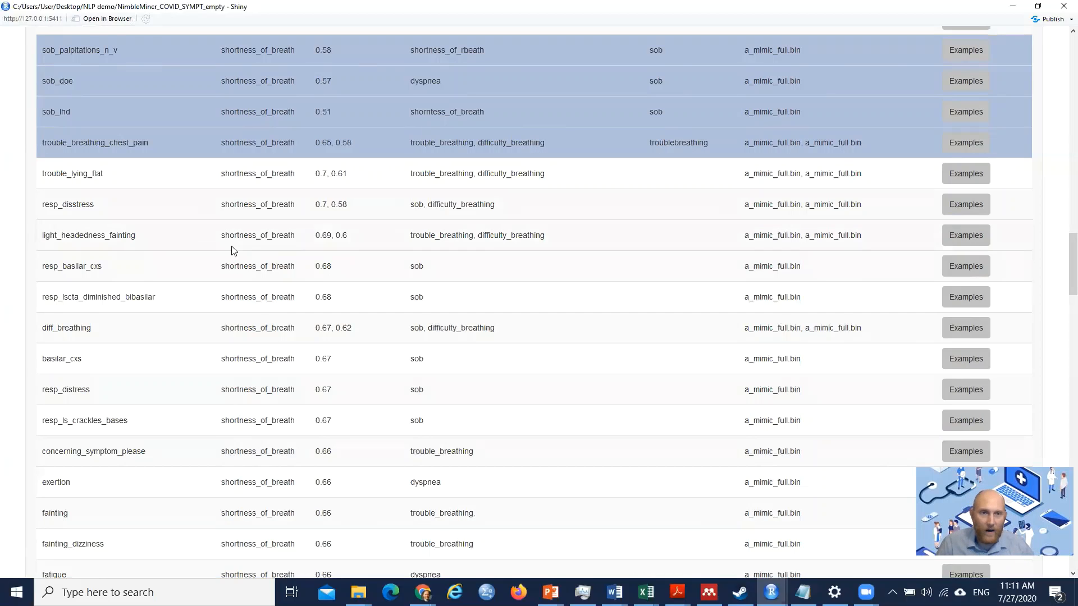
scroll(162, 181, down, 1)
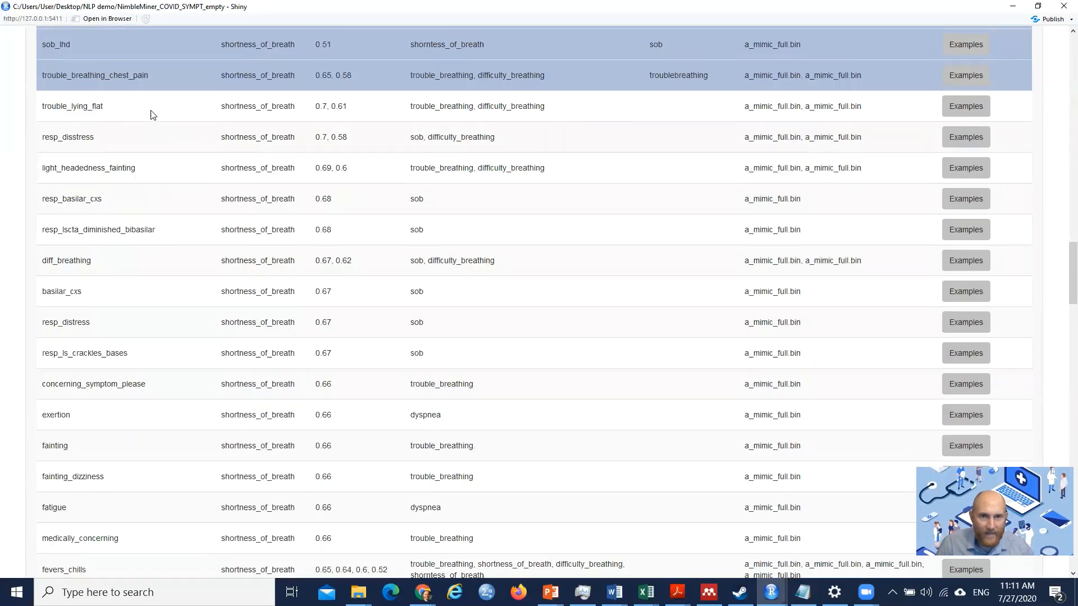
mouse_move(1071, 276)
mouse_down()
mouse_move(1061, 466)
mouse_move(1046, 224)
mouse_move(1054, 272)
mouse_up()
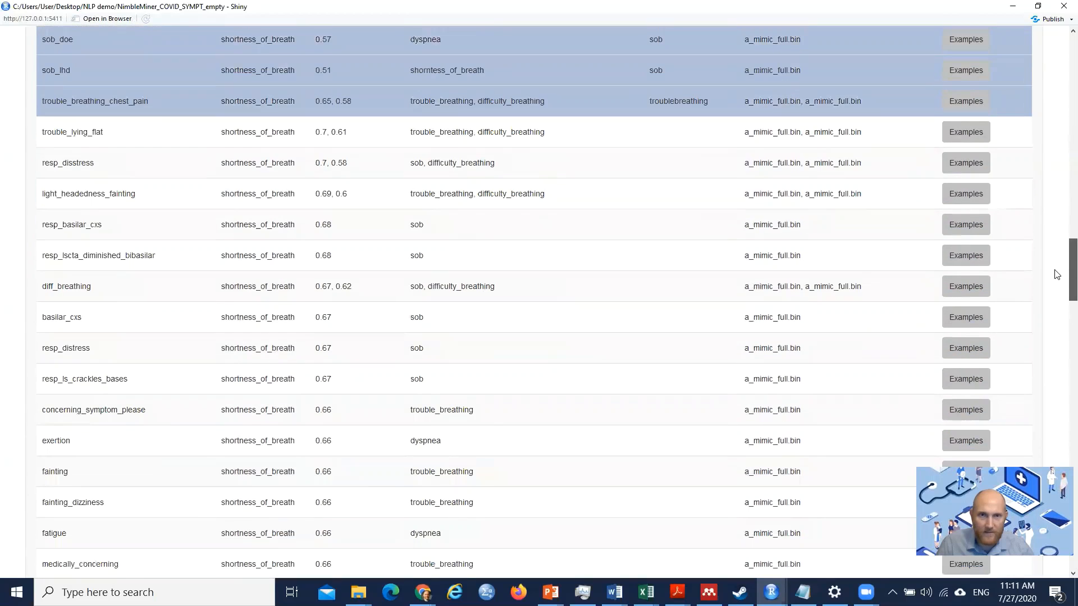
click(98, 165)
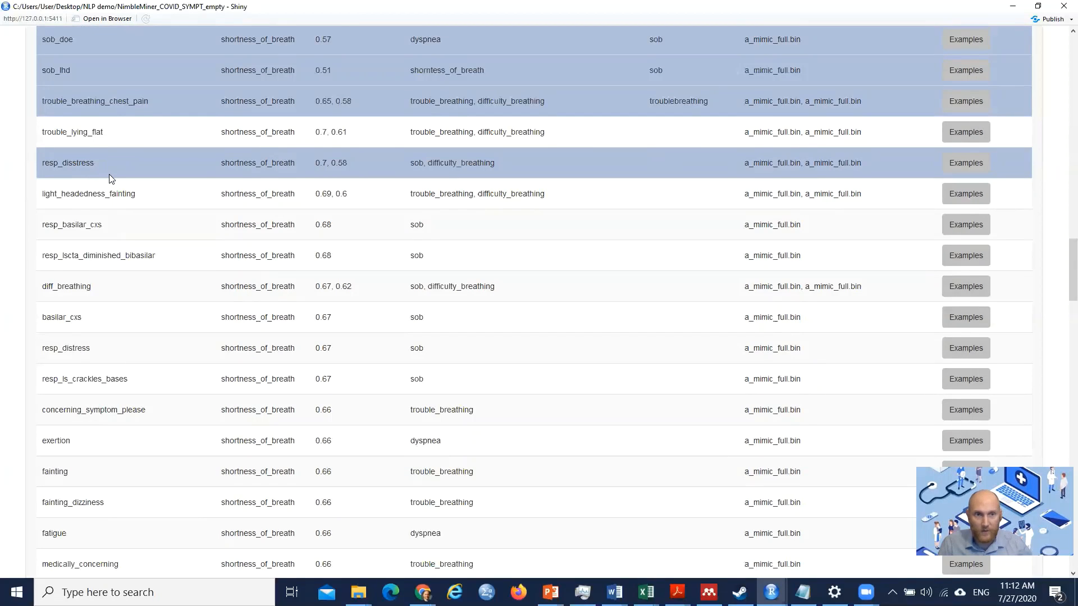
scroll(112, 178, down, 1)
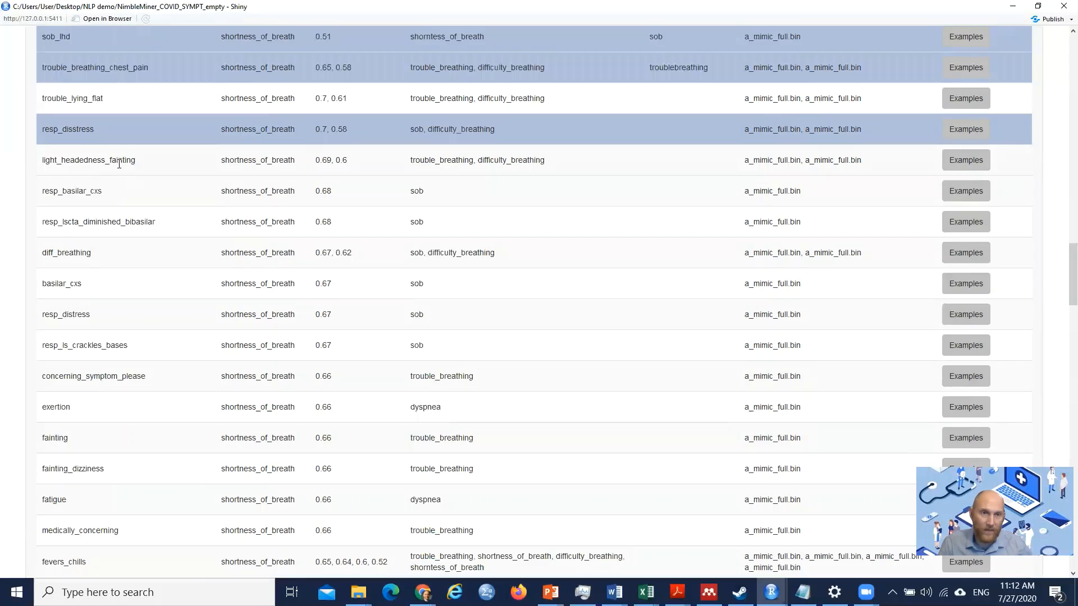
scroll(141, 180, down, 1)
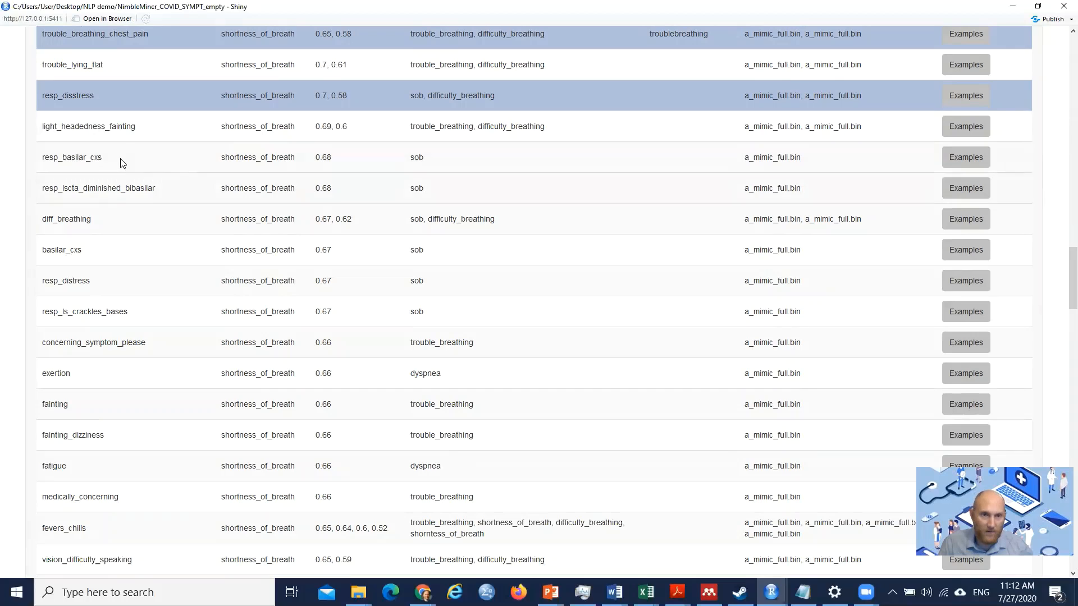
scroll(155, 186, down, 1)
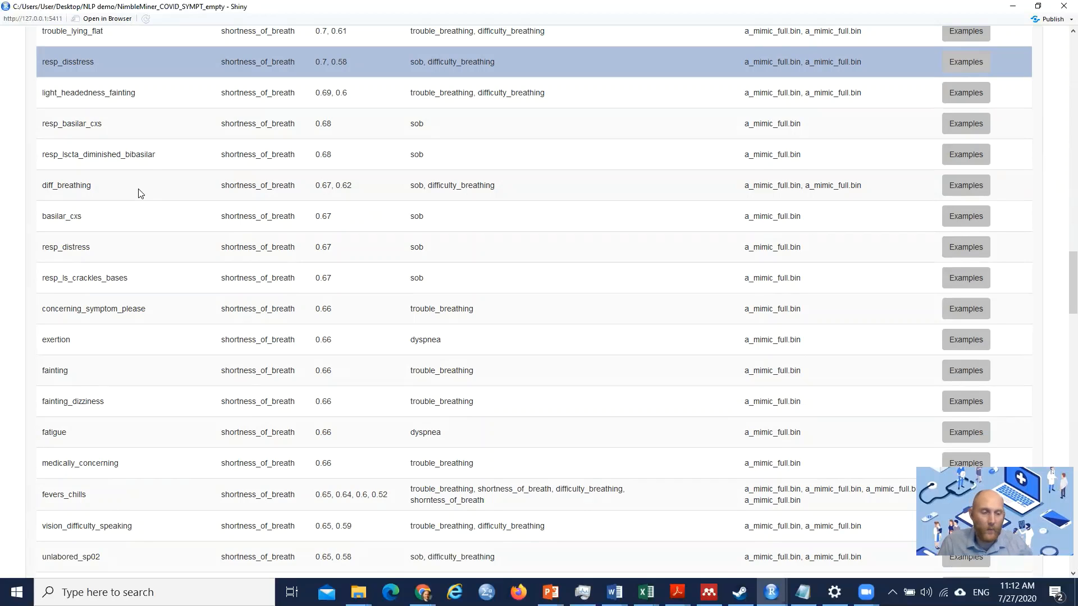
scroll(140, 194, down, 1)
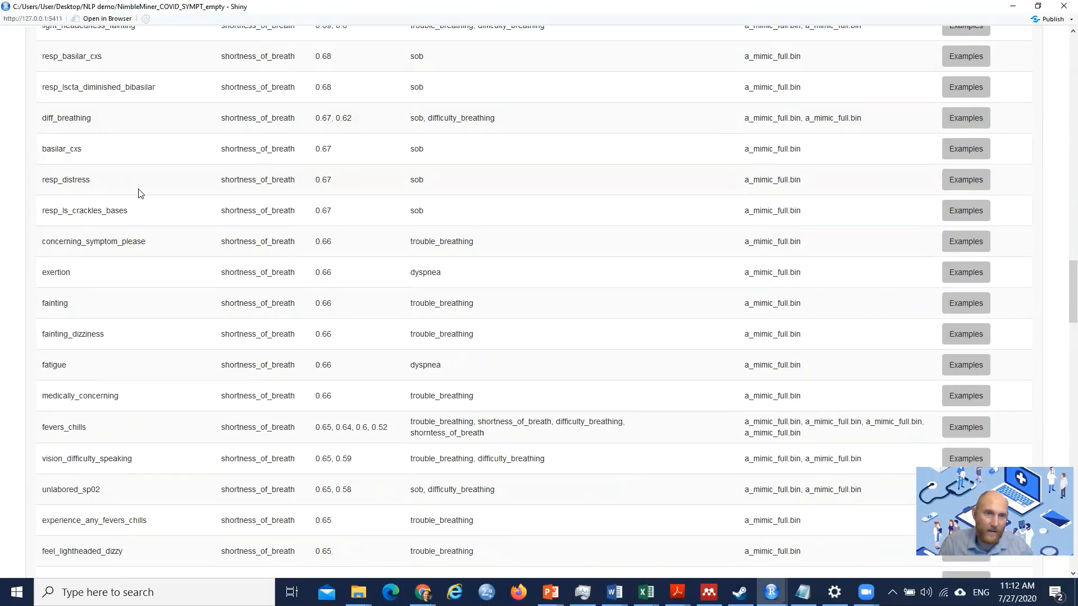
click(136, 187)
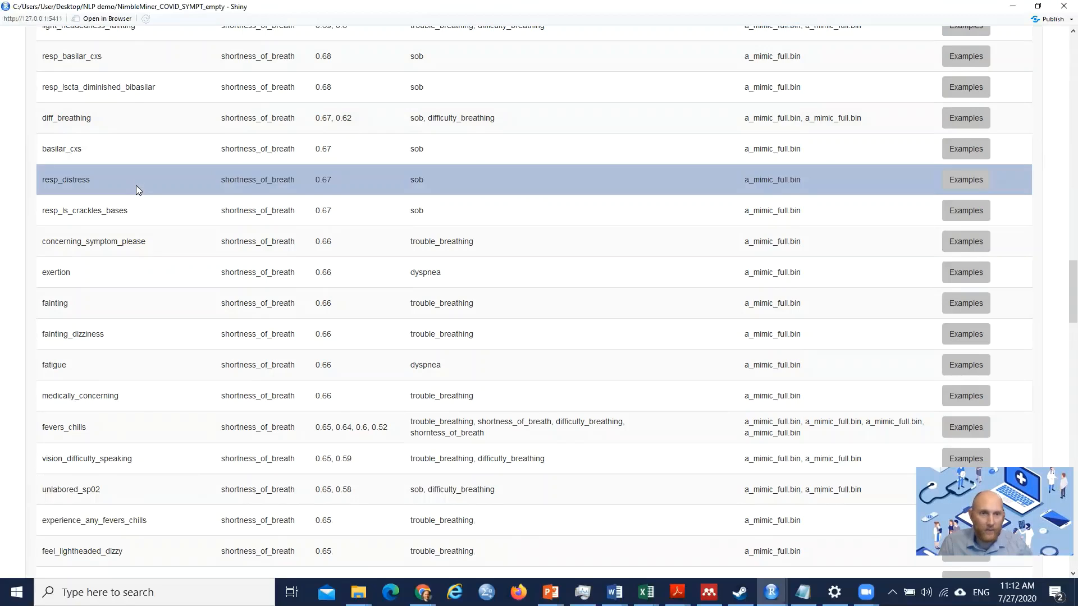
Step: Check the lower-ranked similar terms by meaning and add tachypnea to the selection
scroll(135, 216, down, 1)
scroll(136, 216, down, 2)
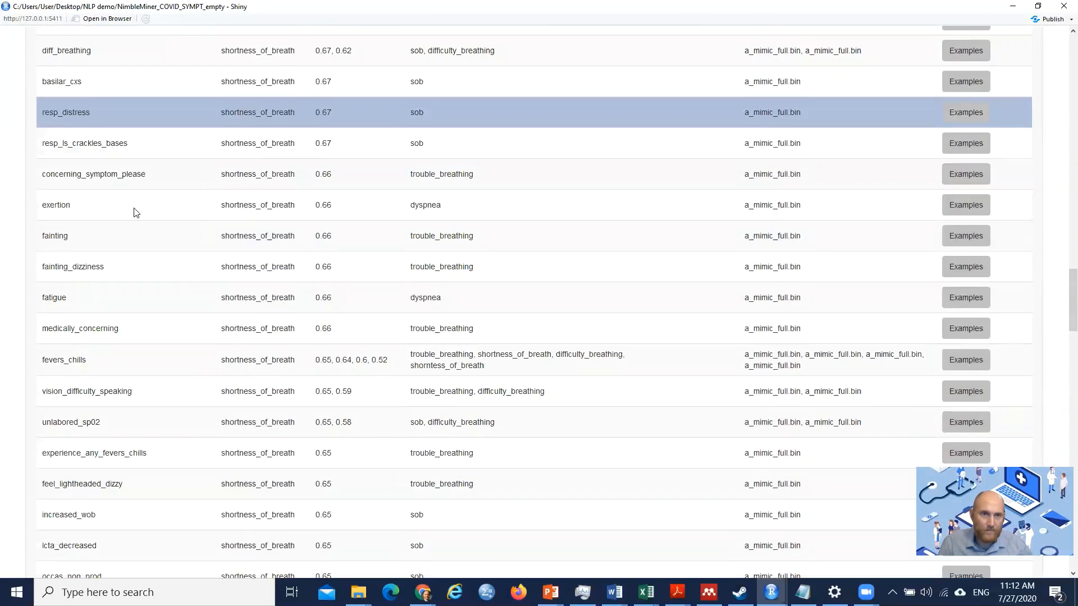
scroll(136, 212, down, 2)
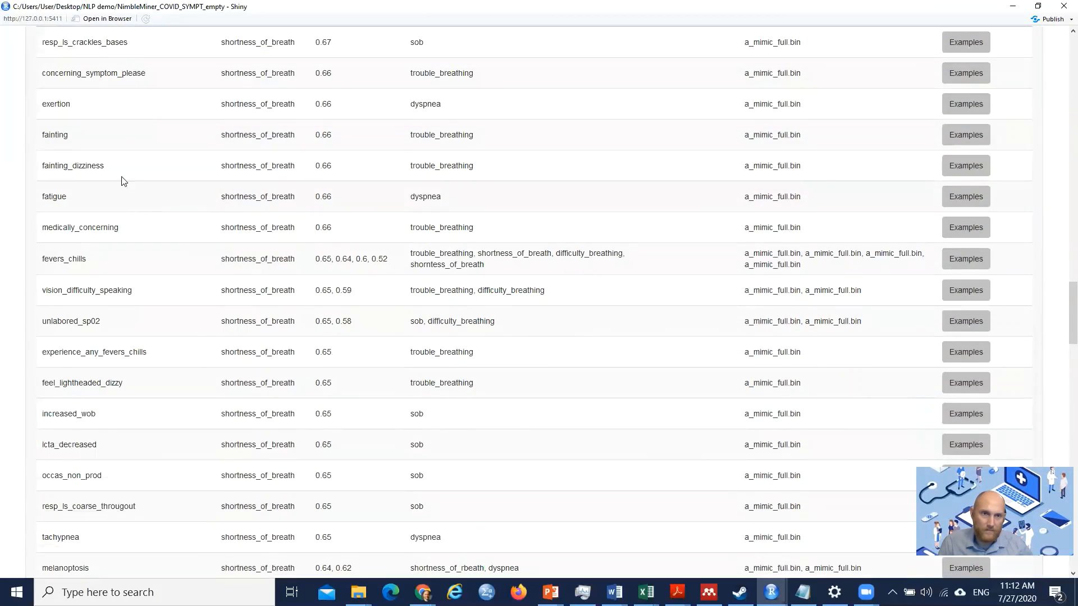
scroll(133, 205, down, 4)
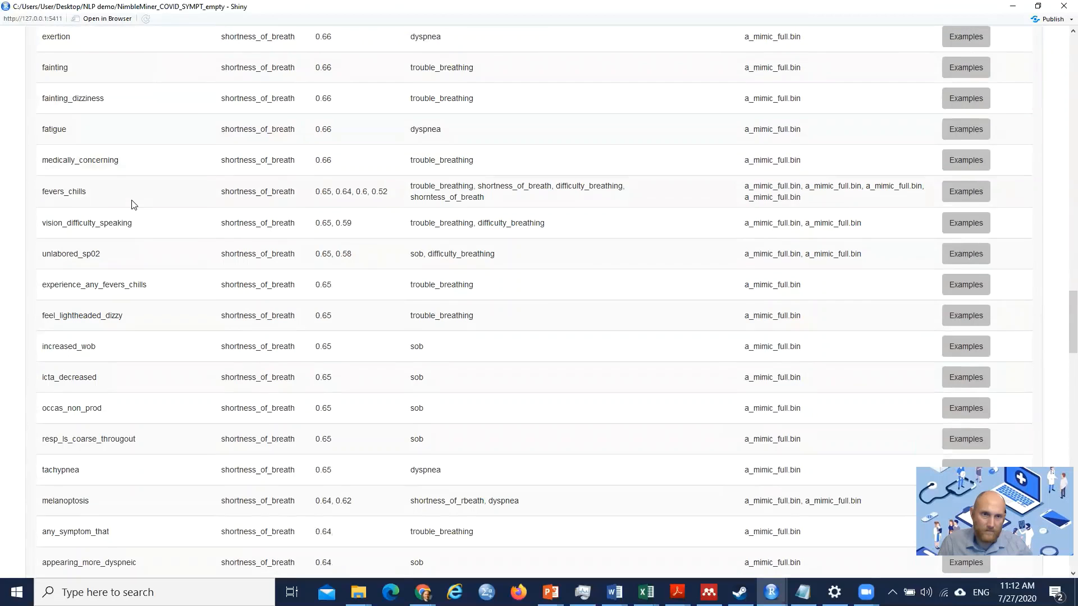
scroll(133, 204, down, 4)
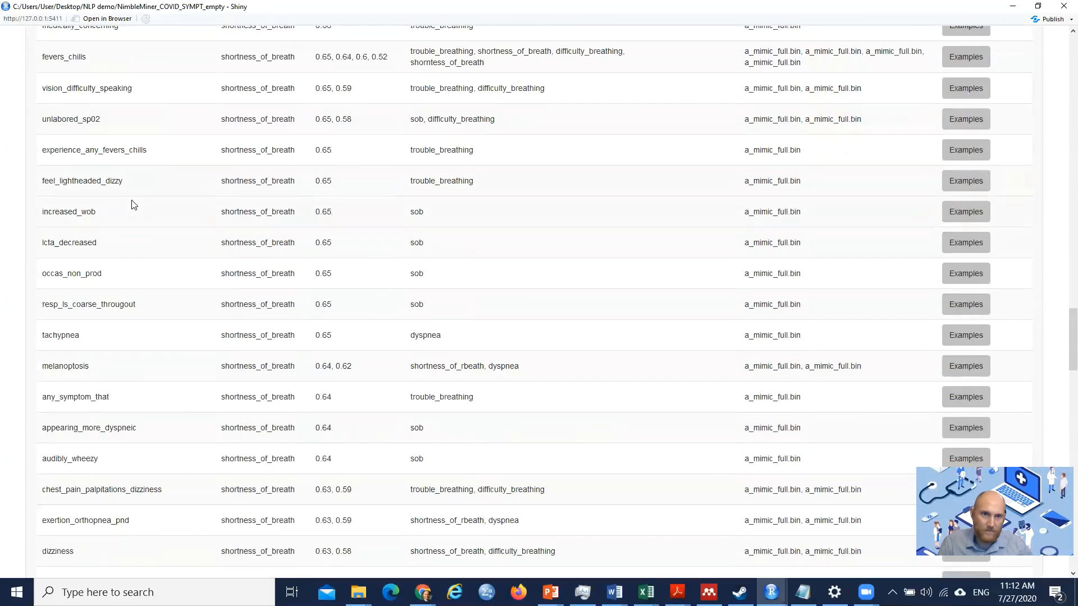
scroll(133, 204, down, 2)
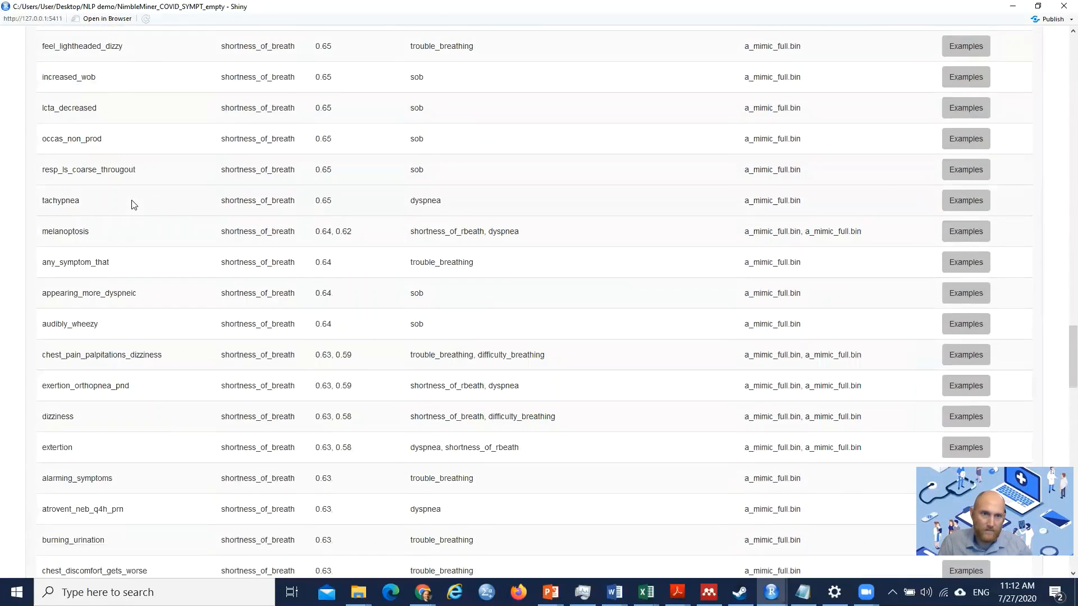
click(133, 205)
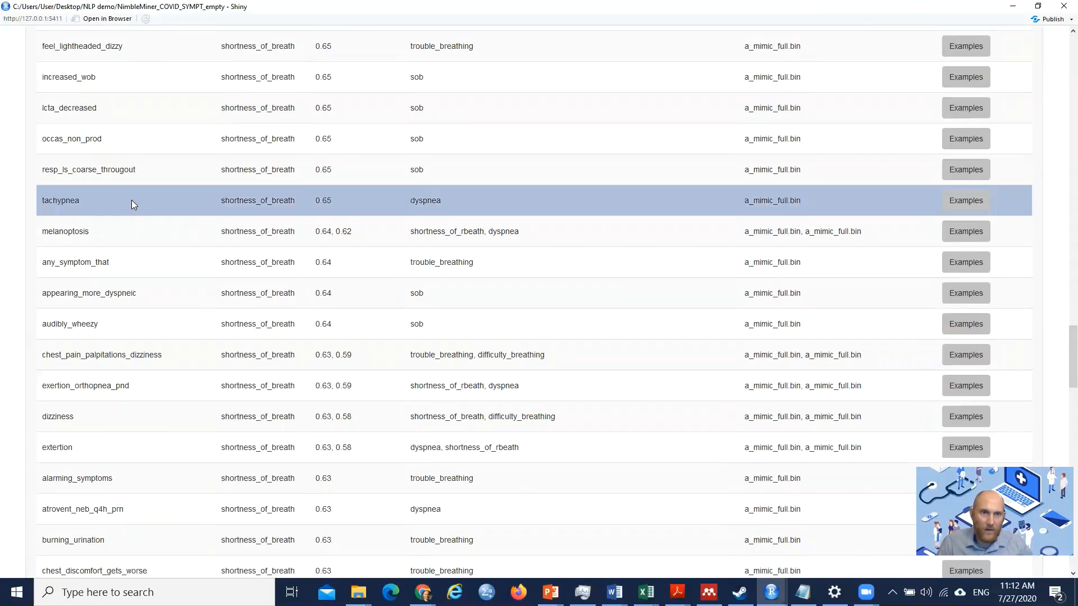
Step: Add appearing_more_dyspneic to the selected similar terms for shortness_of_breath
scroll(141, 219, up, 1)
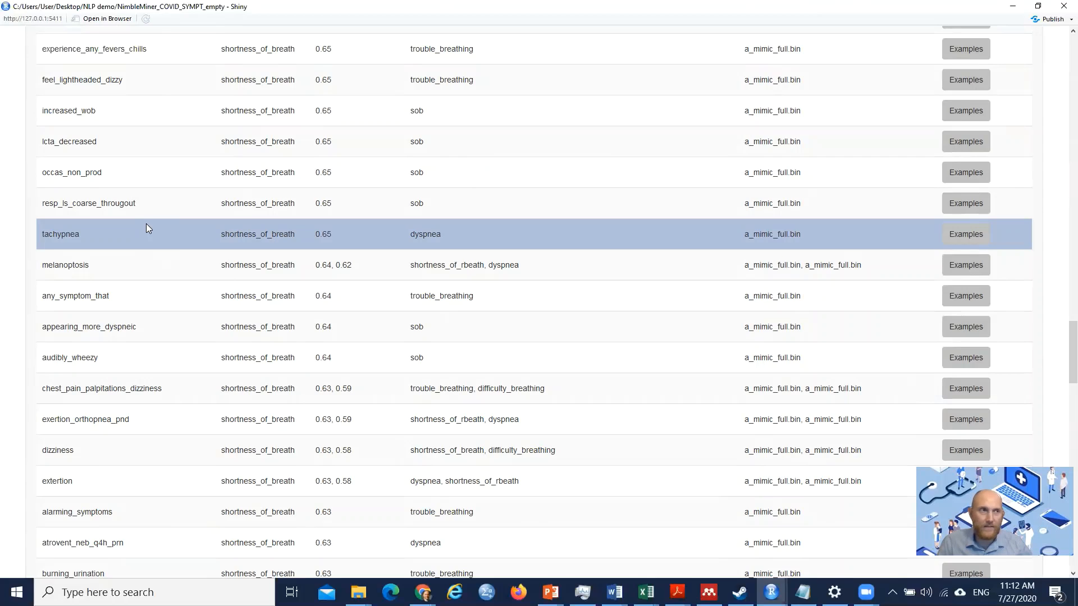
scroll(143, 220, down, 1)
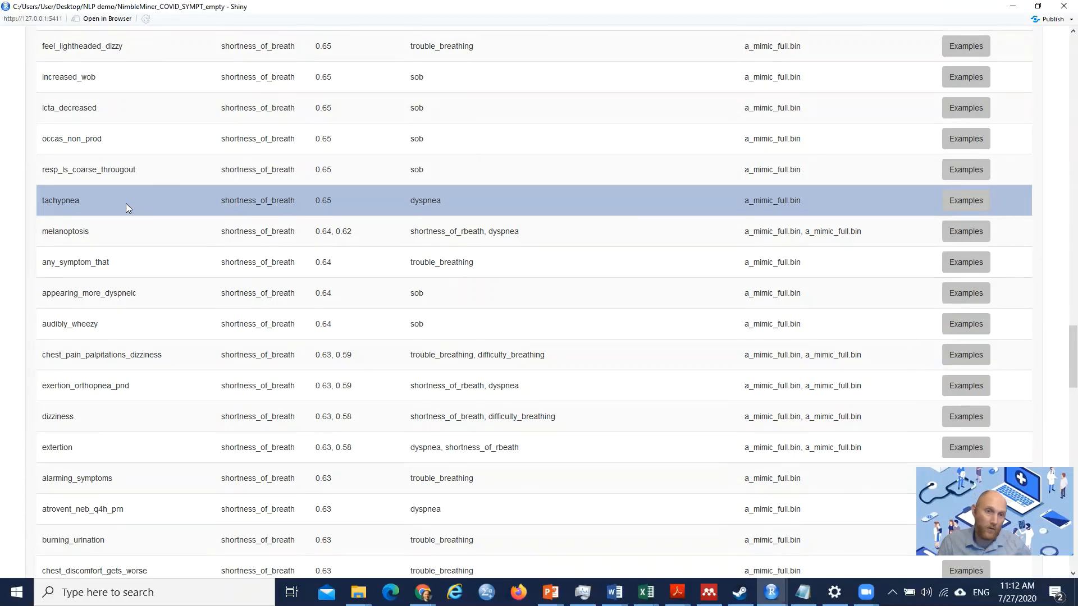
scroll(125, 203, down, 1)
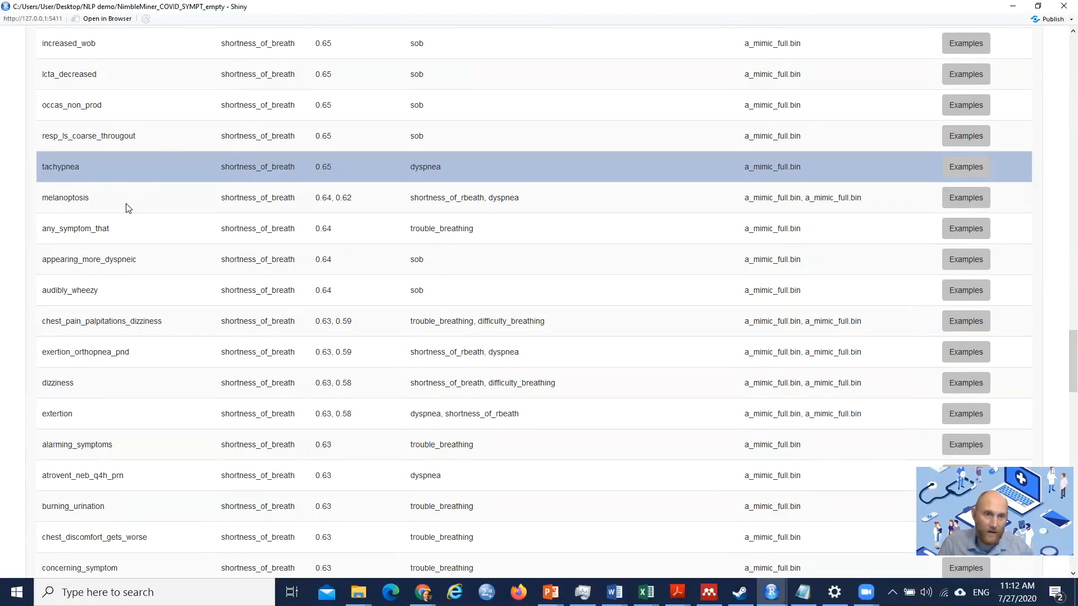
scroll(129, 209, down, 2)
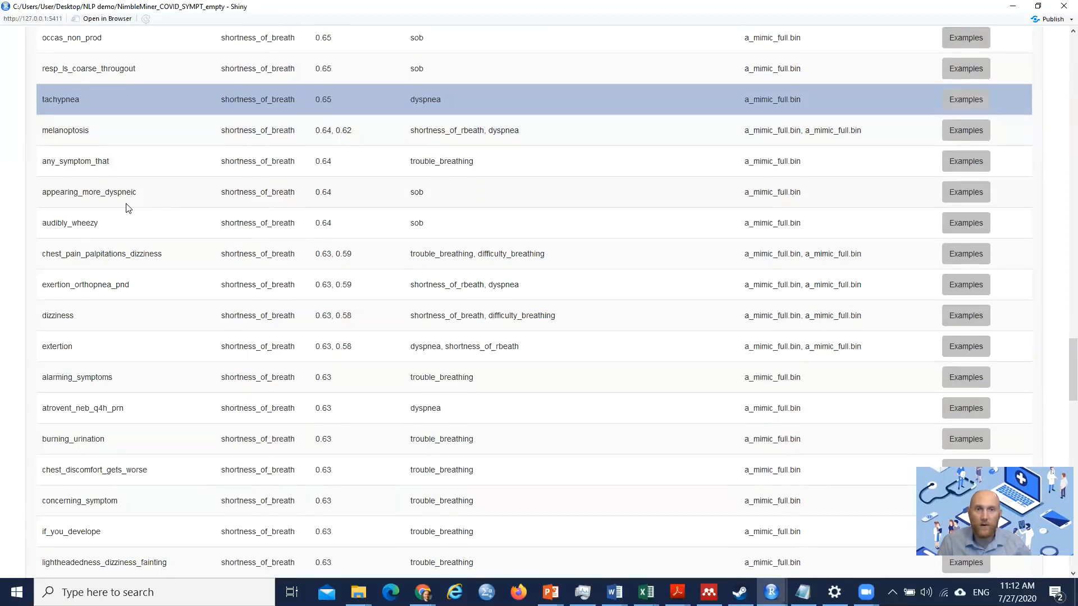
scroll(128, 198, down, 1)
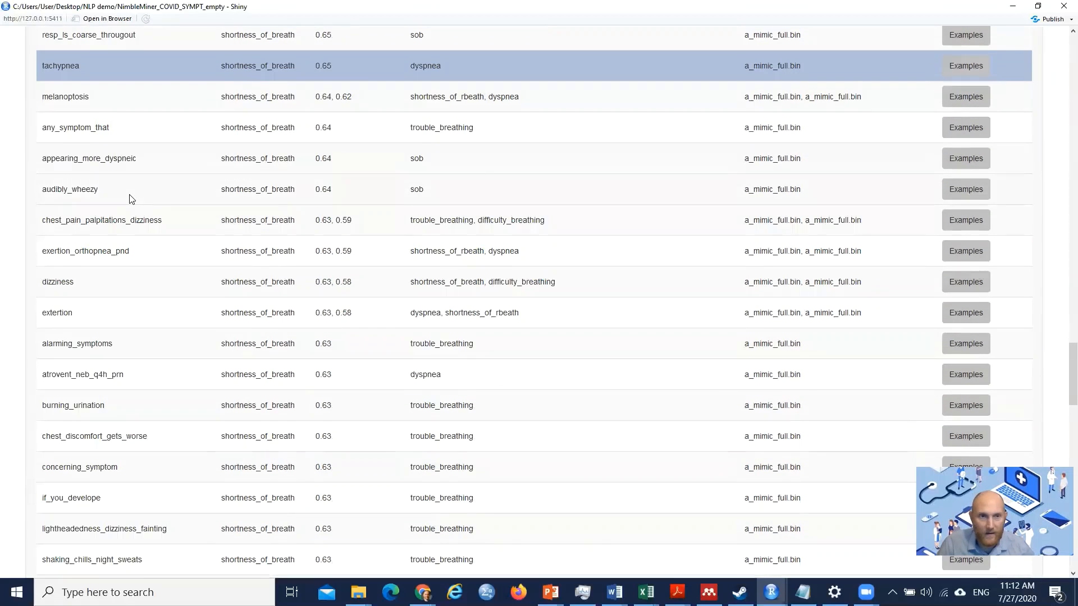
click(128, 165)
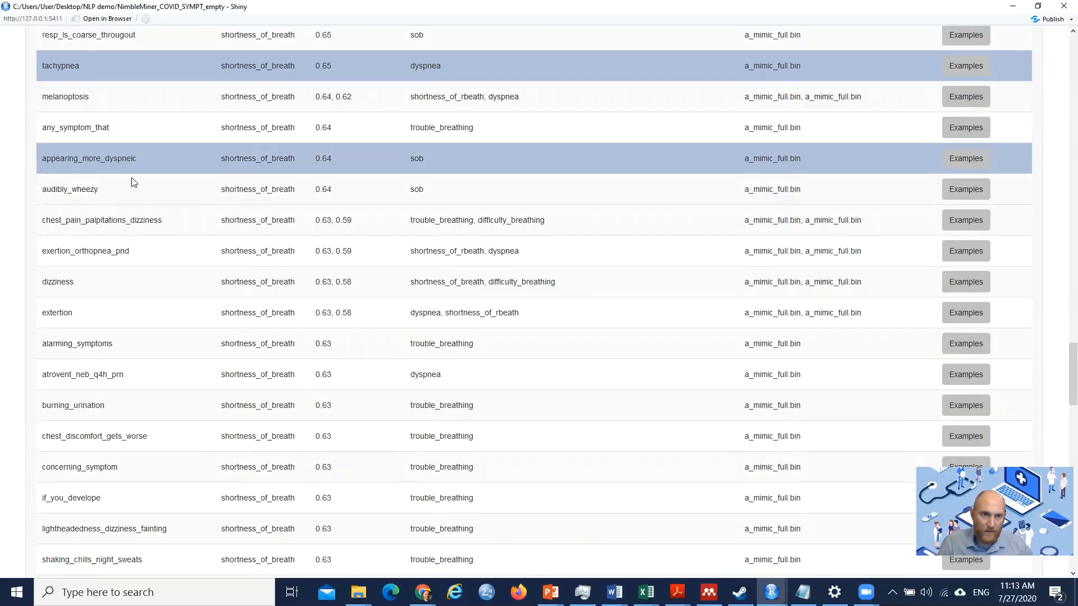
Step: Go through the terms with similarity from 0.64 down to 0.61 and add orthopnea to the selection
scroll(135, 185, down, 1)
scroll(168, 186, down, 1)
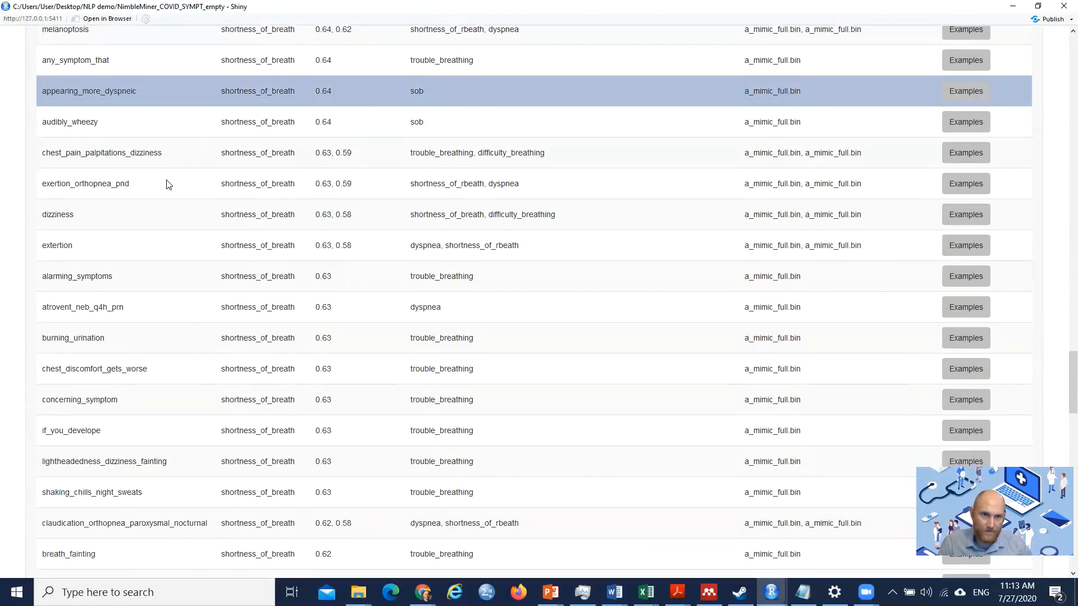
scroll(168, 186, down, 4)
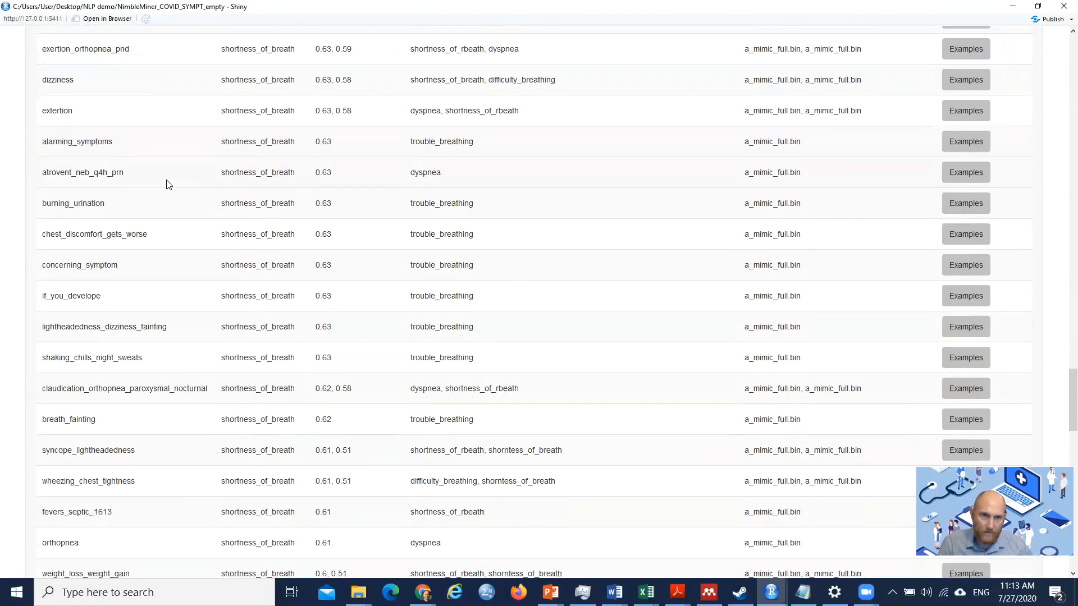
scroll(169, 185, down, 1)
scroll(169, 185, down, 4)
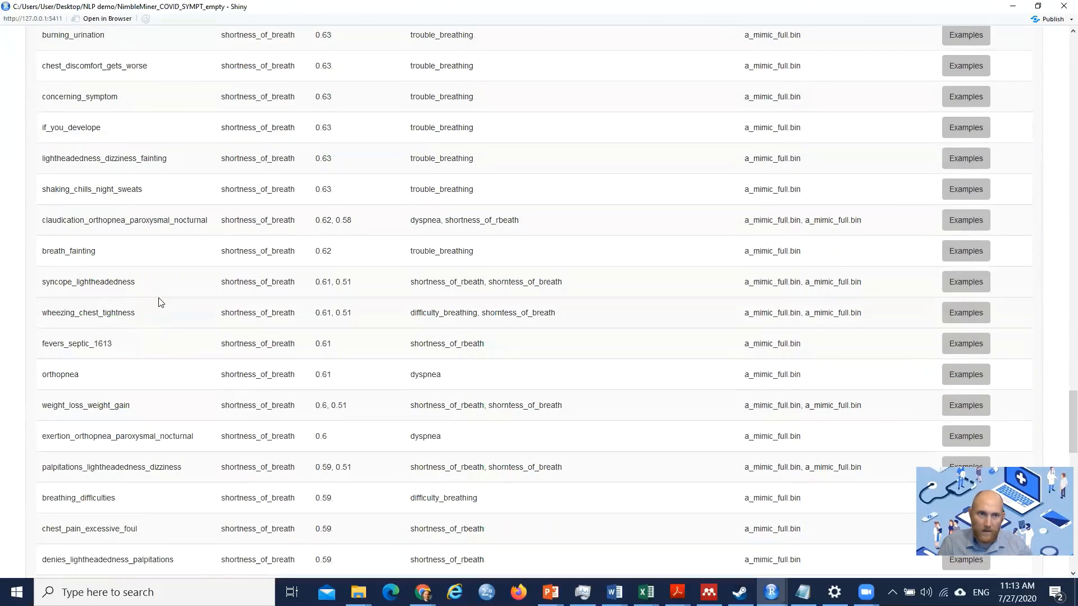
scroll(162, 303, down, 1)
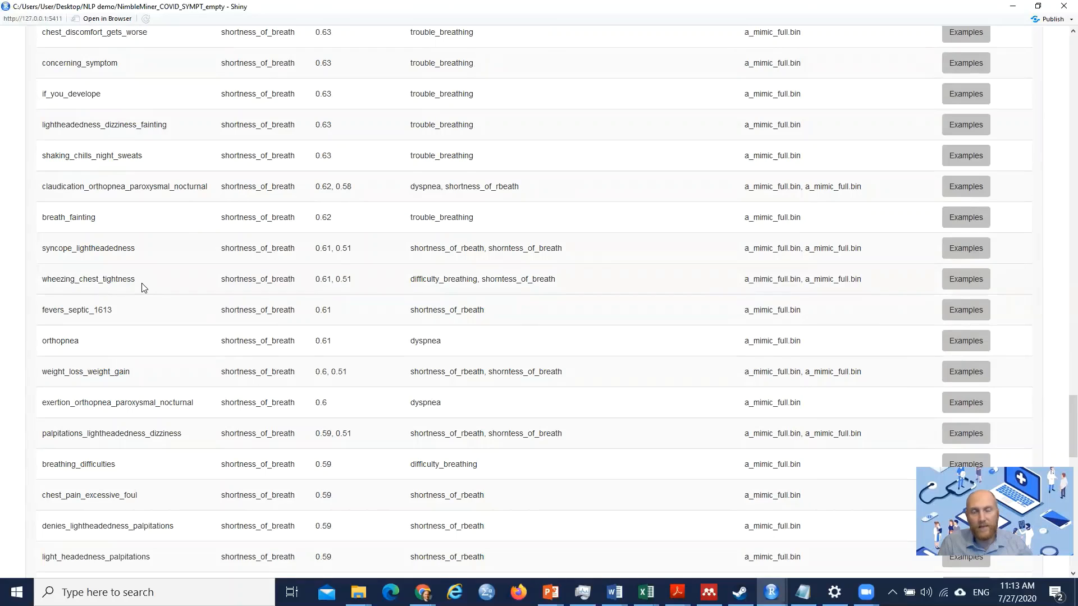
scroll(144, 288, down, 2)
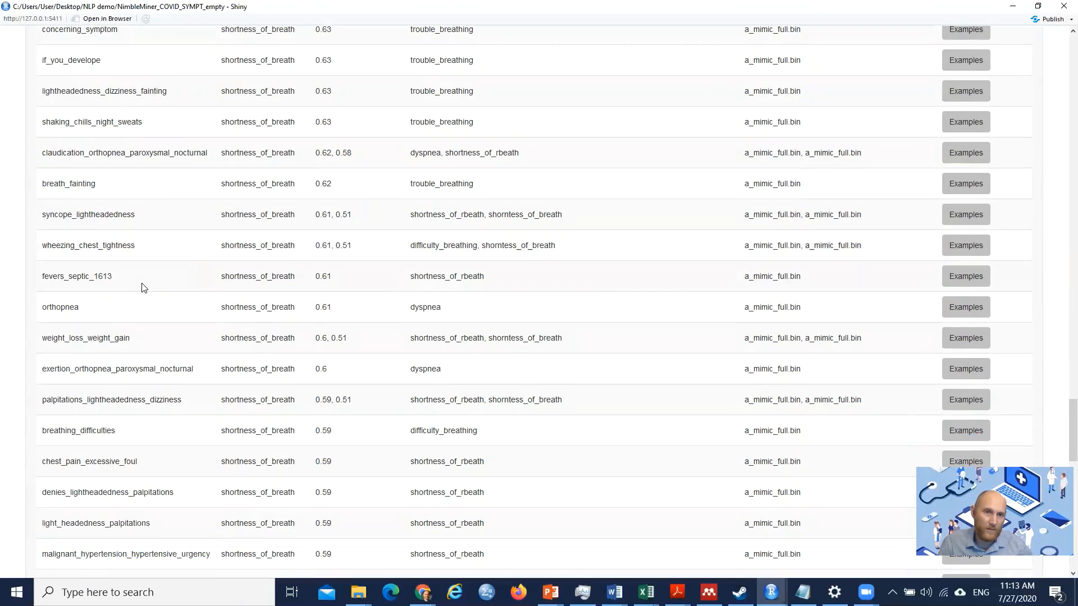
scroll(144, 288, down, 1)
scroll(145, 288, down, 2)
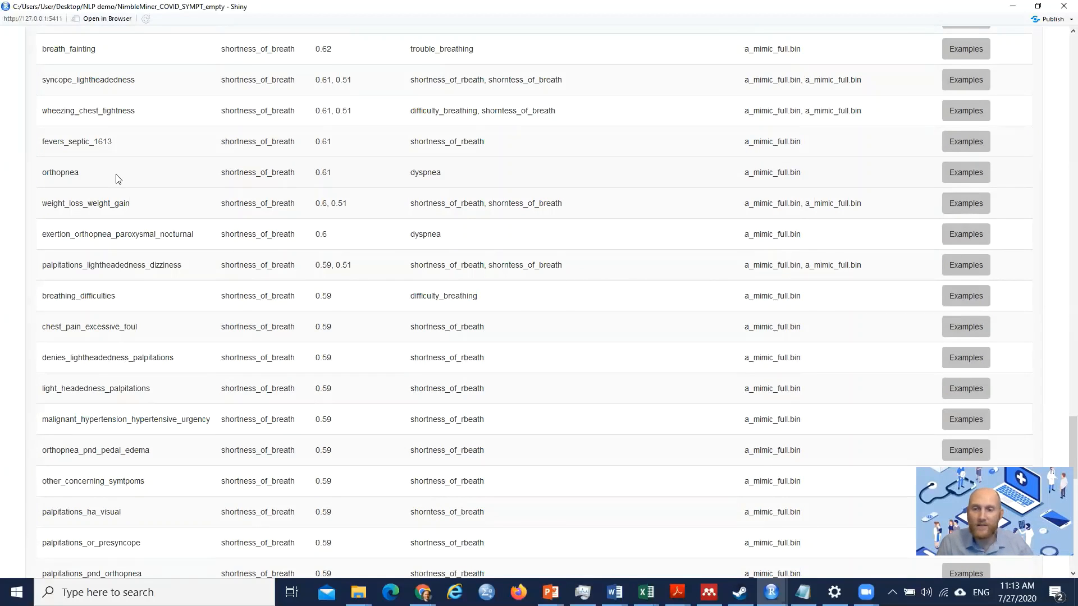
click(109, 174)
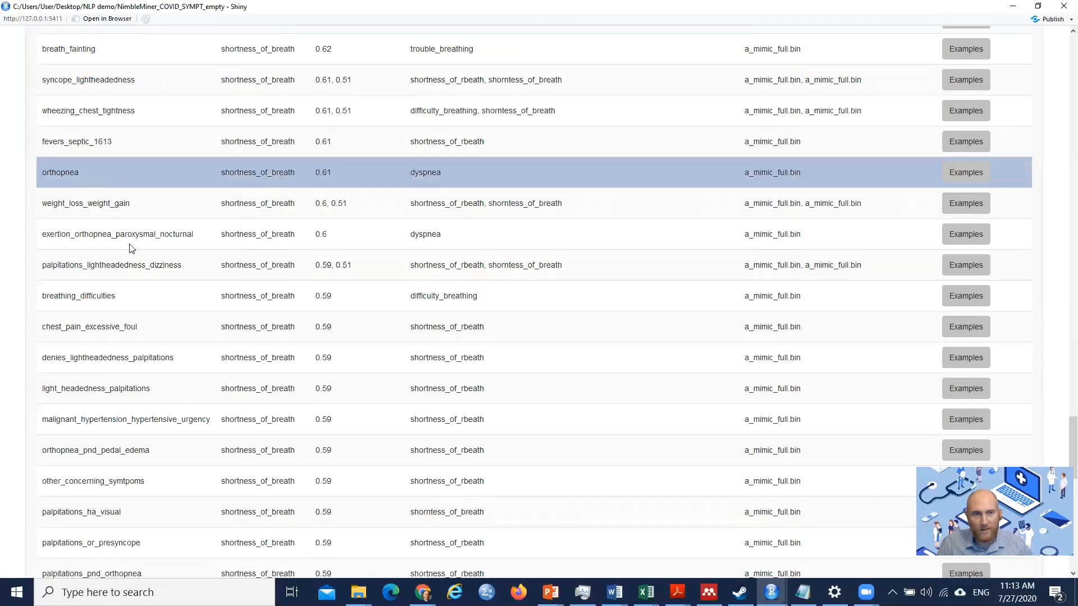
Step: Check the remaining terms and the preview of selected terms, save the selection as simclins and search again
scroll(133, 285, down, 3)
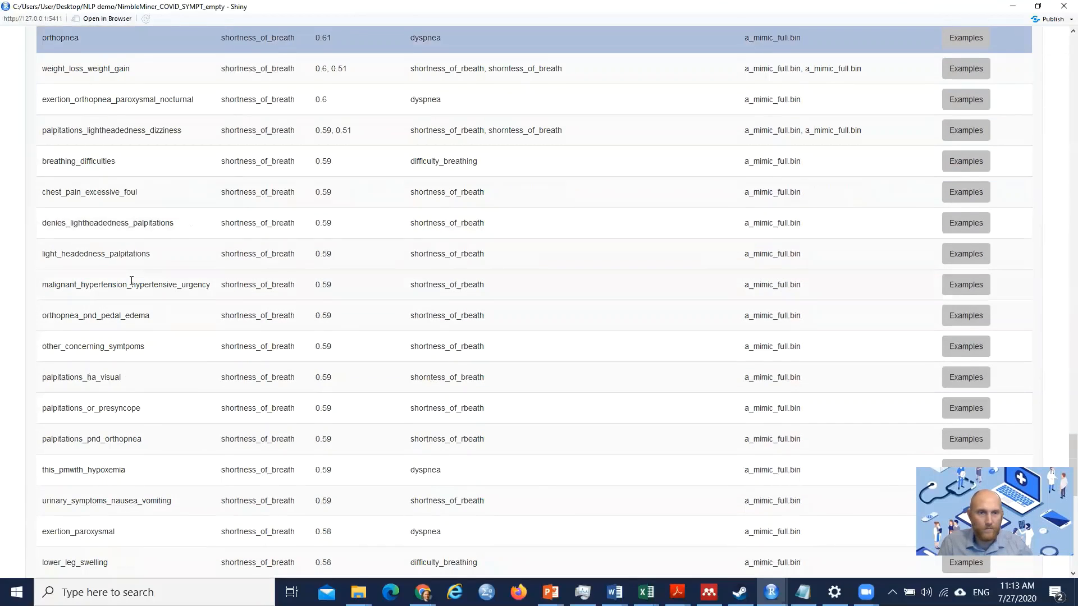
scroll(131, 280, down, 3)
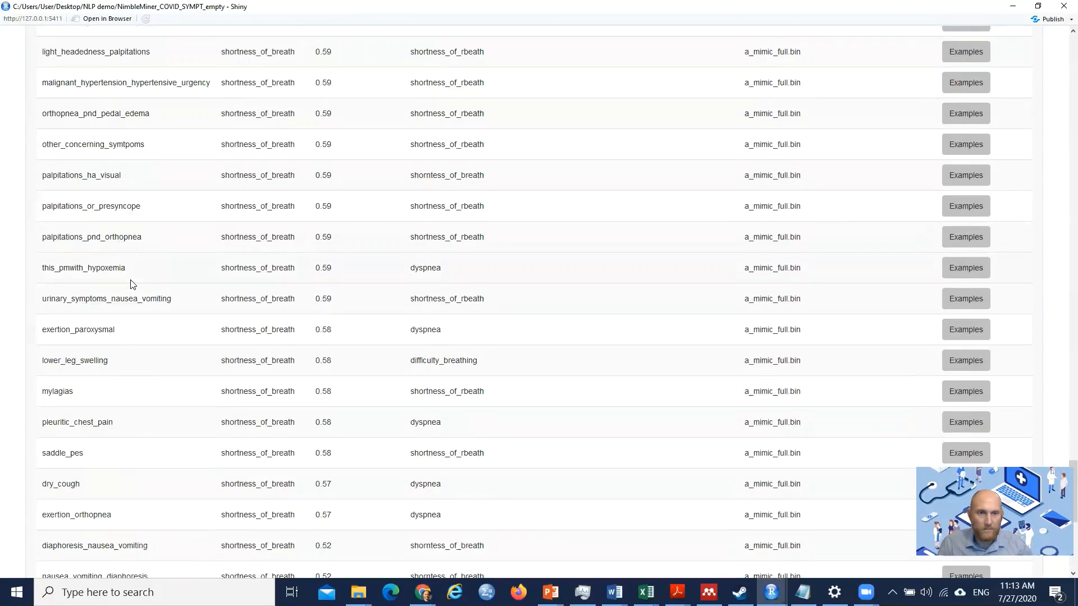
scroll(133, 284, down, 4)
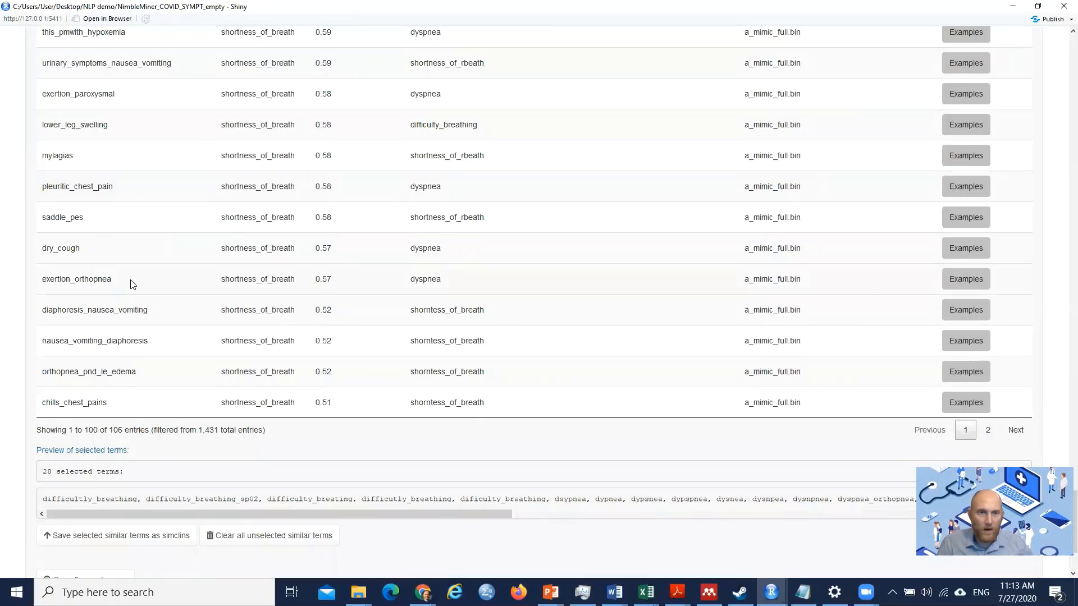
scroll(132, 284, down, 3)
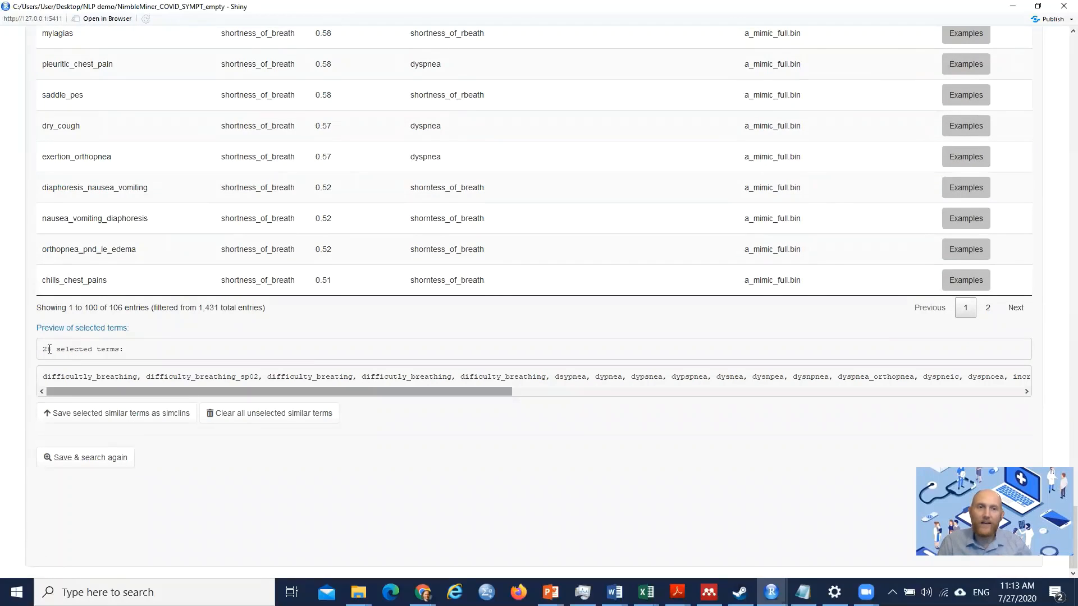
drag(43, 349, 117, 348)
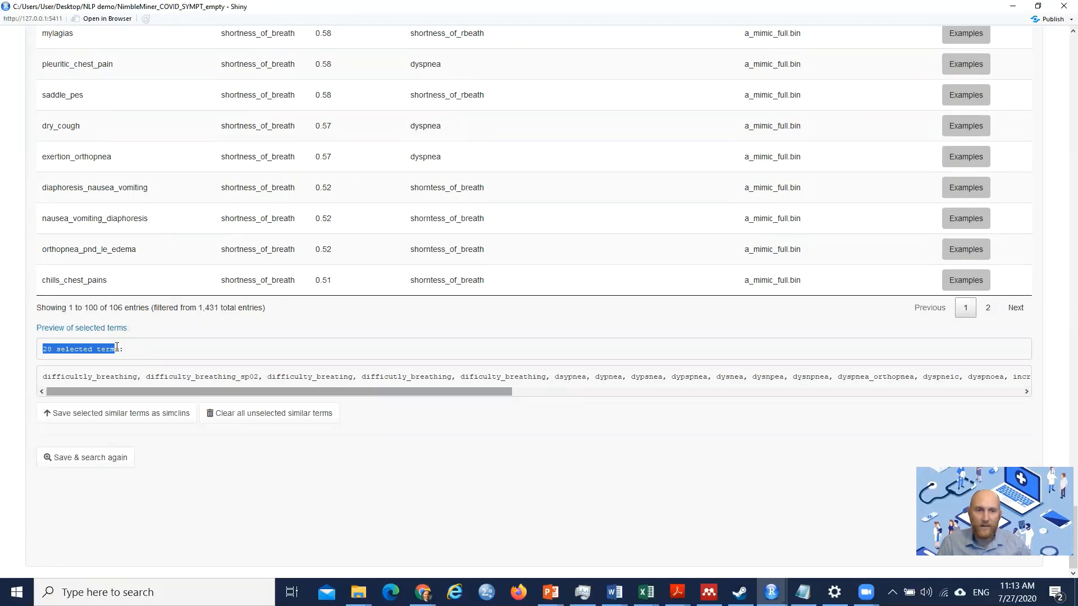
click(117, 347)
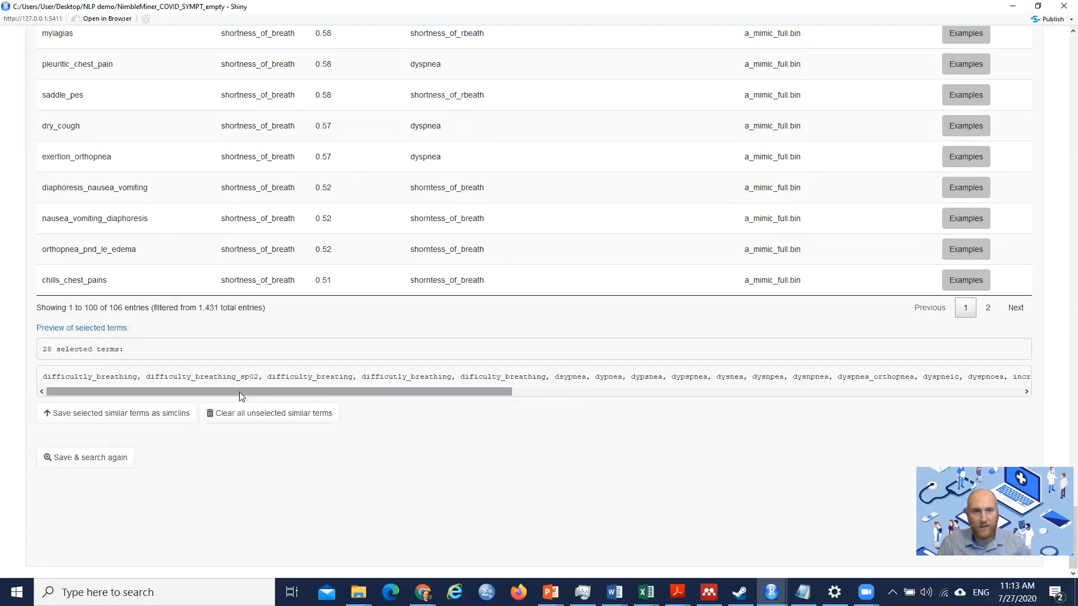
drag(239, 392, 107, 416)
click(82, 466)
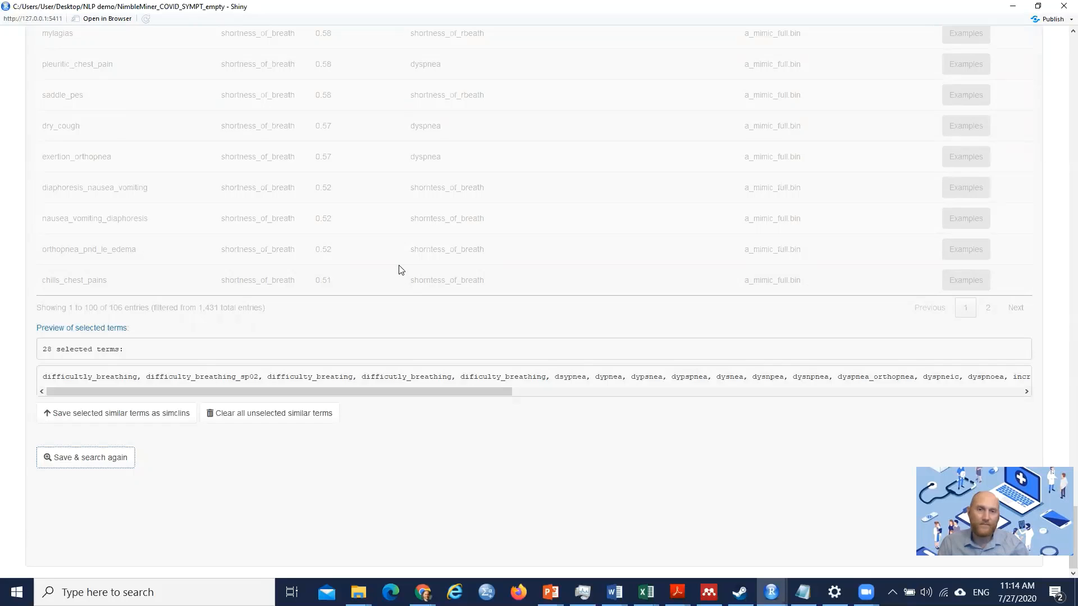
Step: Check how many simclins are saved in the shortness_of_breath category after the new search
scroll(401, 268, up, 2)
scroll(401, 267, up, 2)
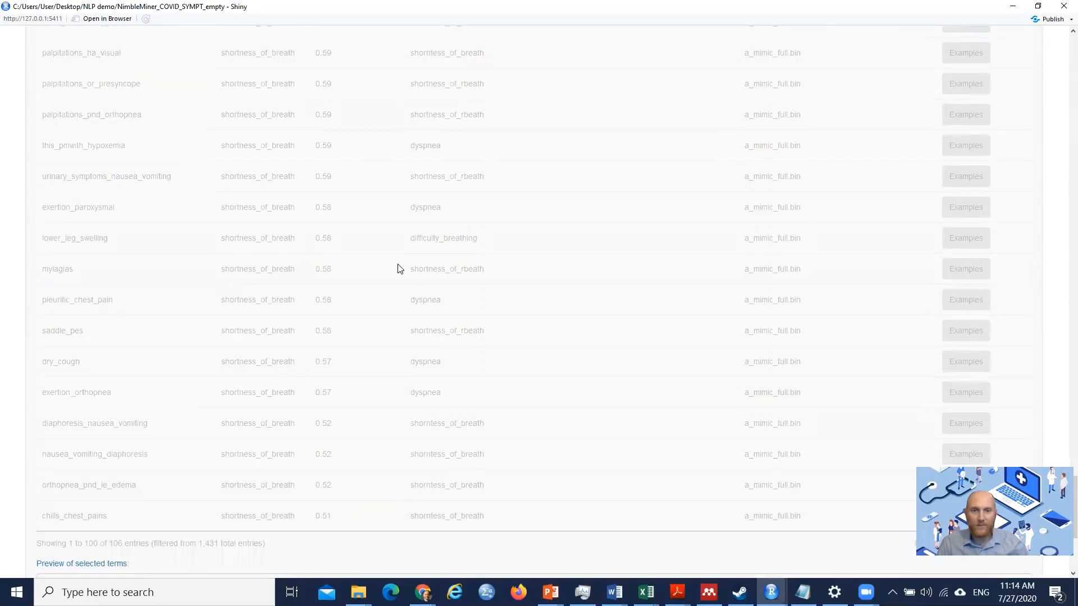
scroll(408, 286, up, 2)
scroll(408, 287, up, 8)
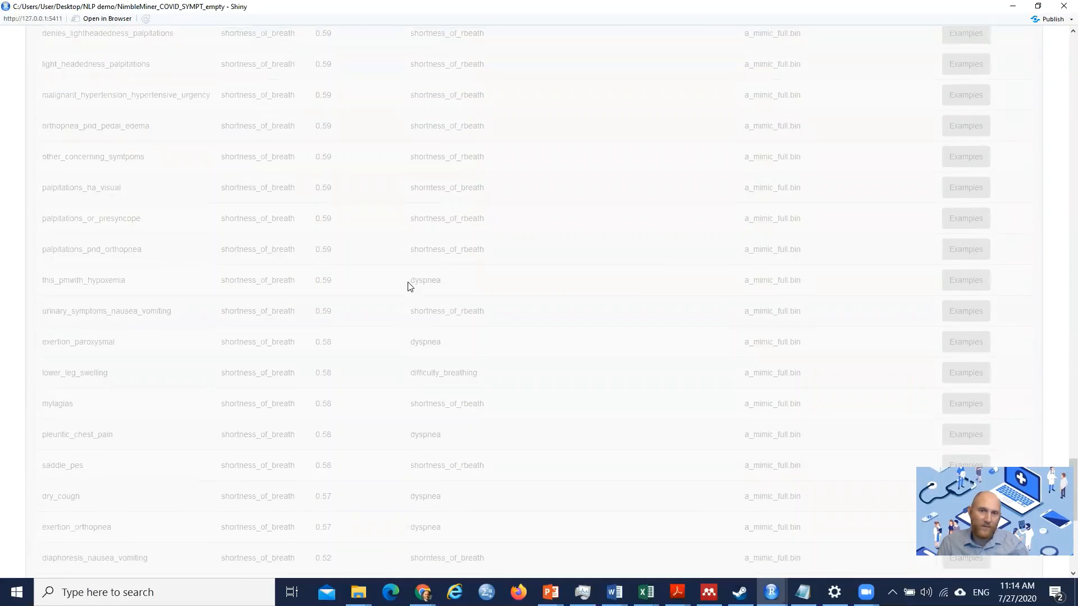
scroll(408, 287, up, 12)
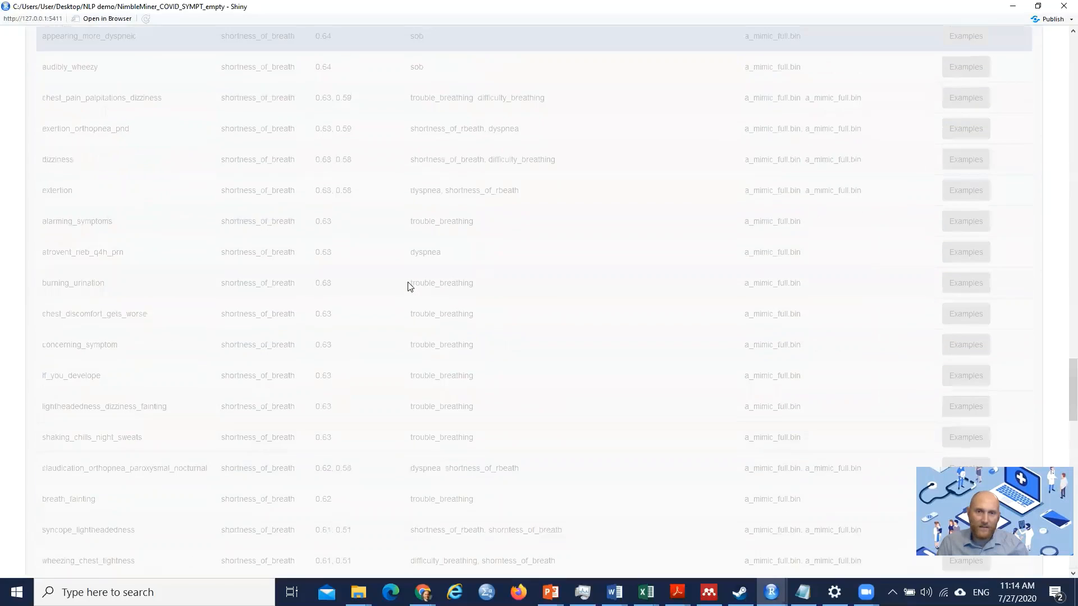
scroll(408, 287, up, 4)
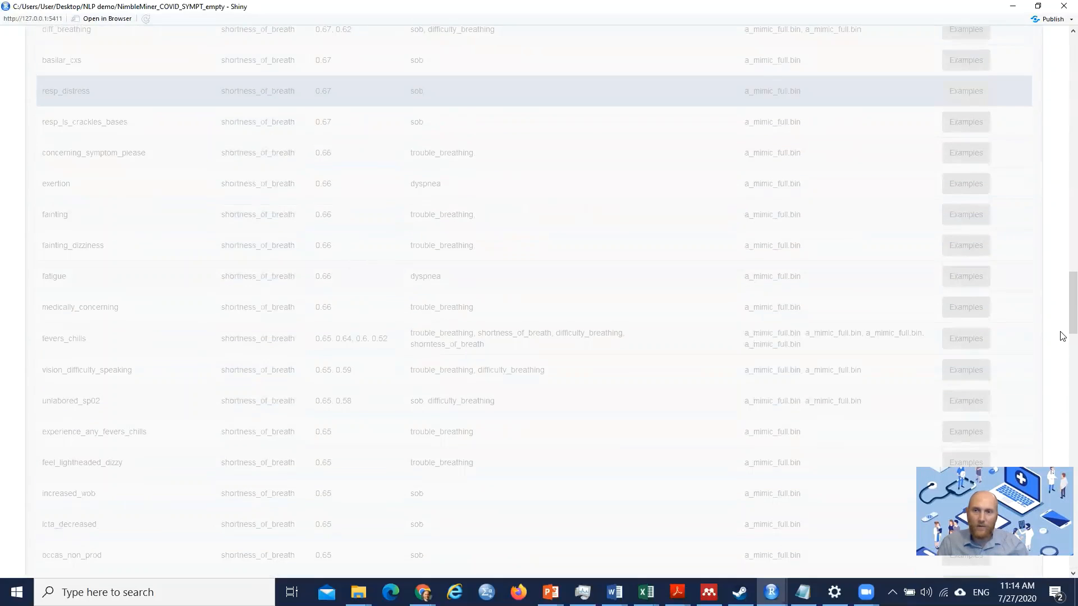
click(677, 129)
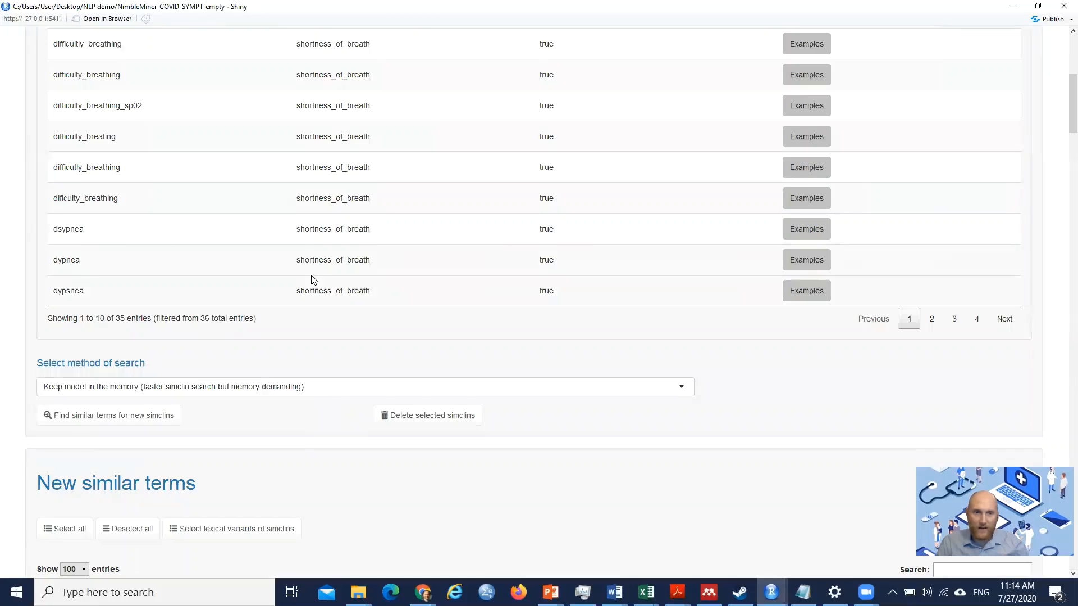
scroll(312, 279, up, 1)
drag(117, 387, 152, 385)
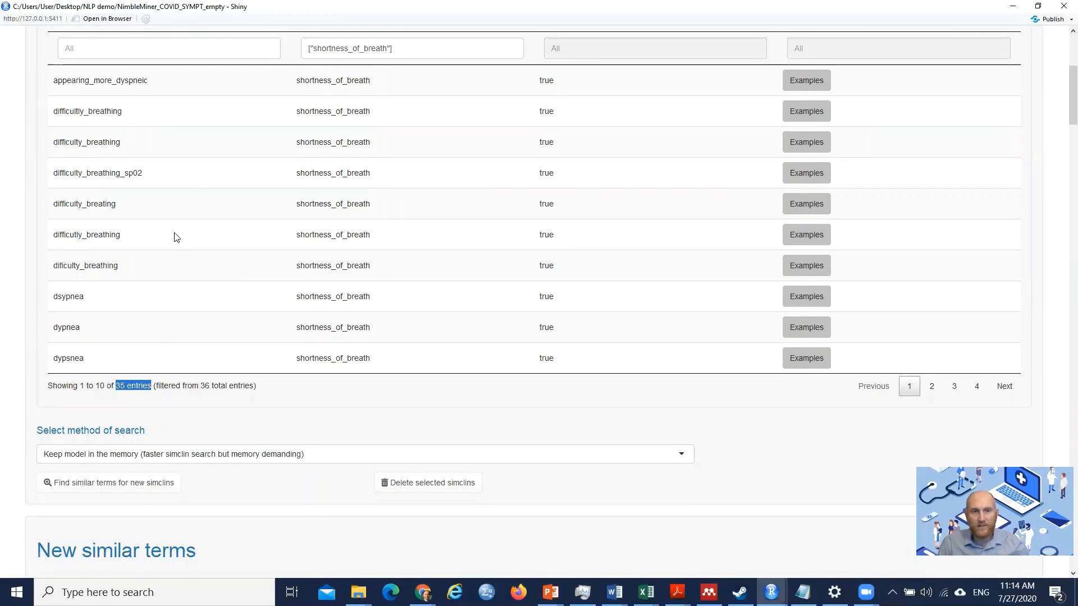
Step: Deselect the negated term absence_of_dyspnea among the preselected lexical variants in the new similar terms
scroll(449, 310, down, 1)
scroll(452, 309, down, 9)
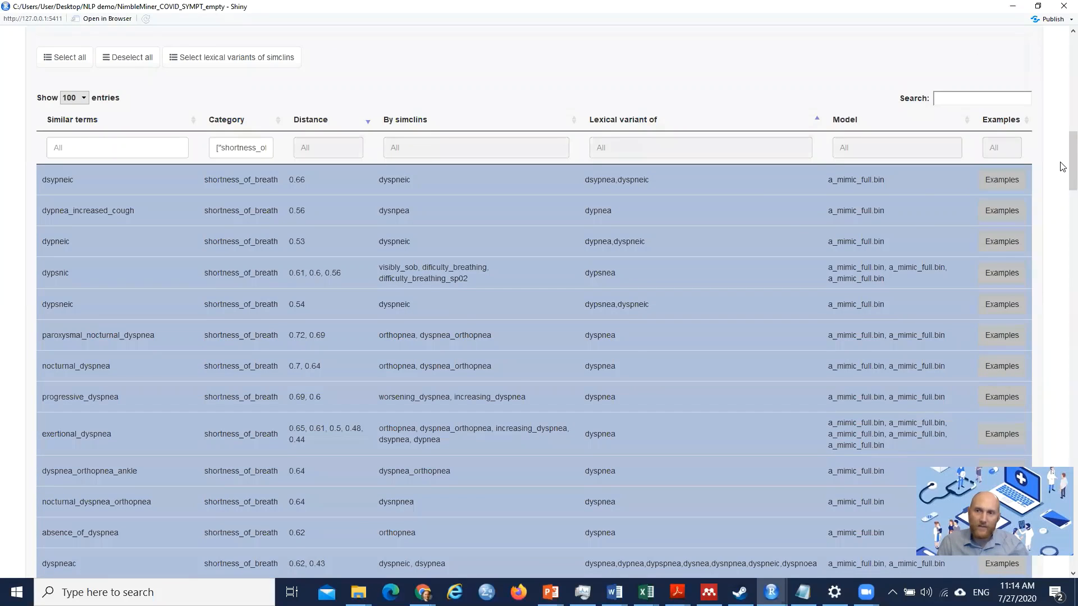
drag(1072, 163, 1061, 180)
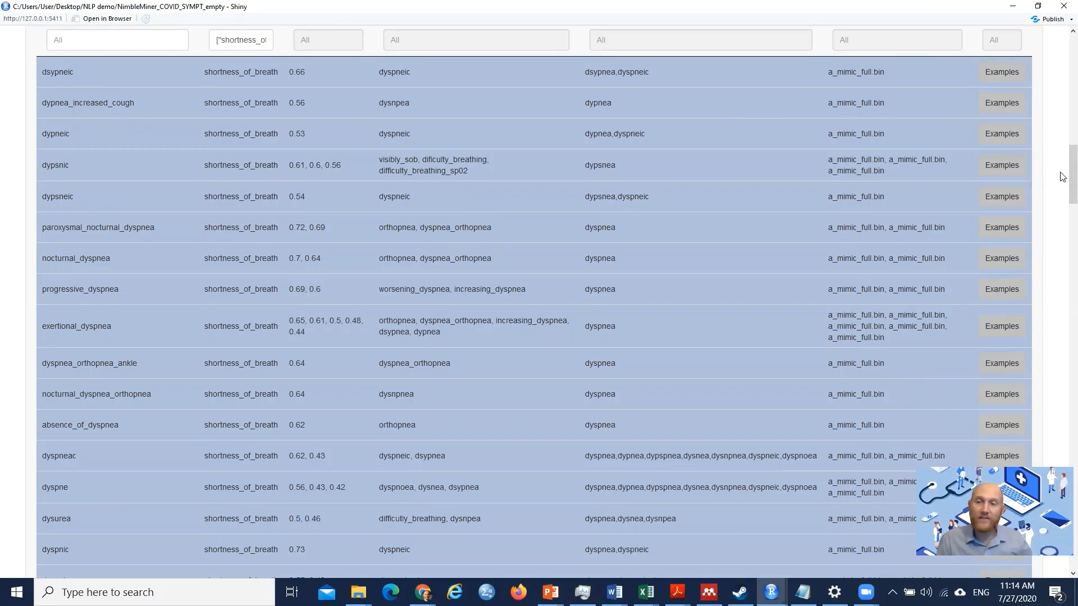
drag(1063, 176, 1061, 186)
click(84, 324)
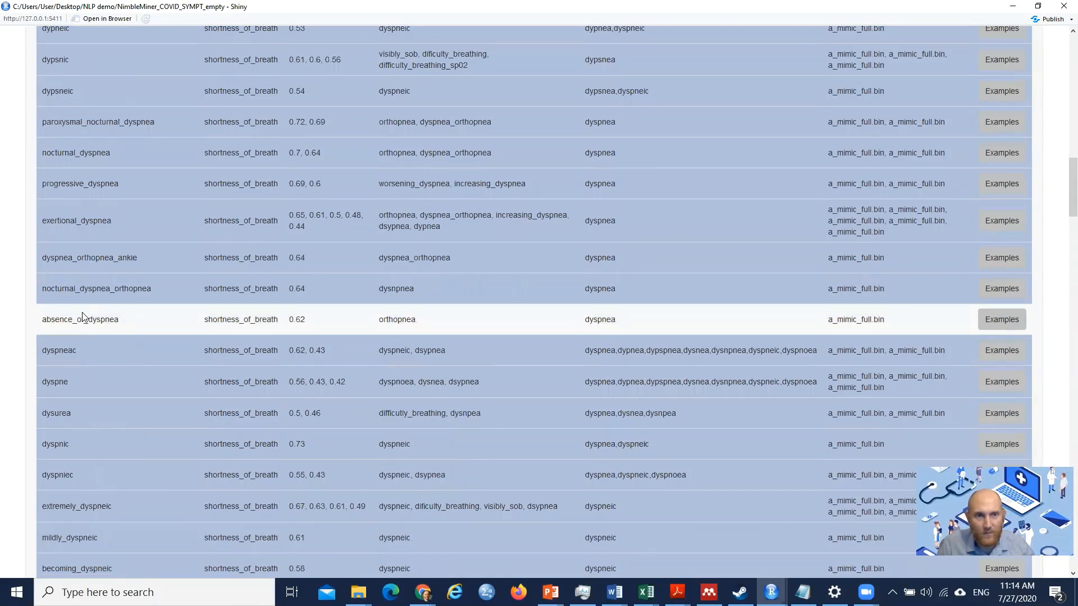
Step: Deselect the negated terms denied_orthopnea_pnd, denies_orthopnea_pnd and denies_claudication_orthopnea among the preselected lexical variants
scroll(80, 292, down, 10)
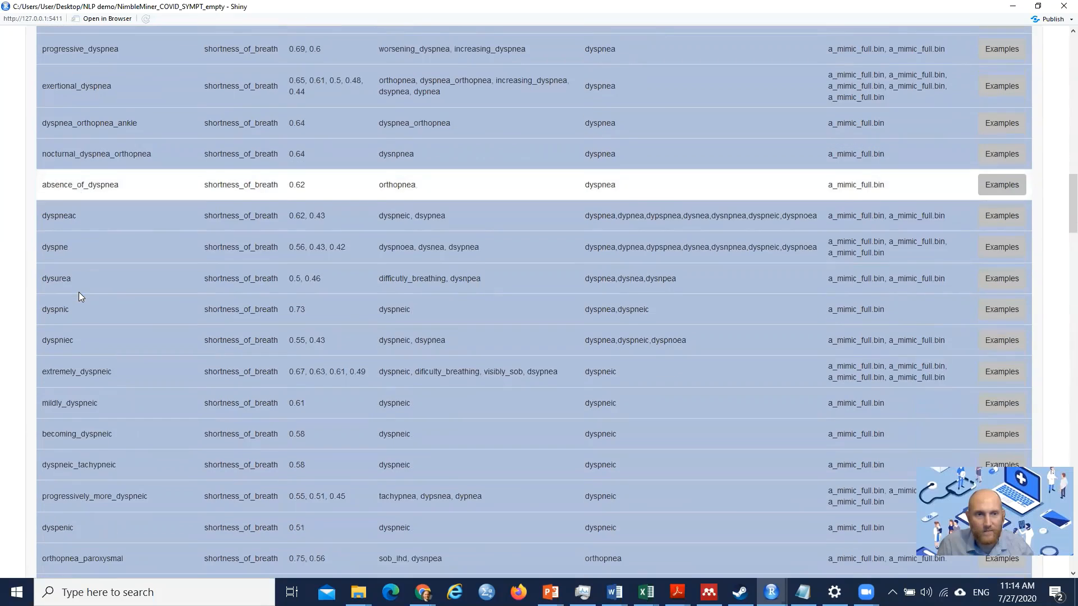
scroll(80, 292, down, 1)
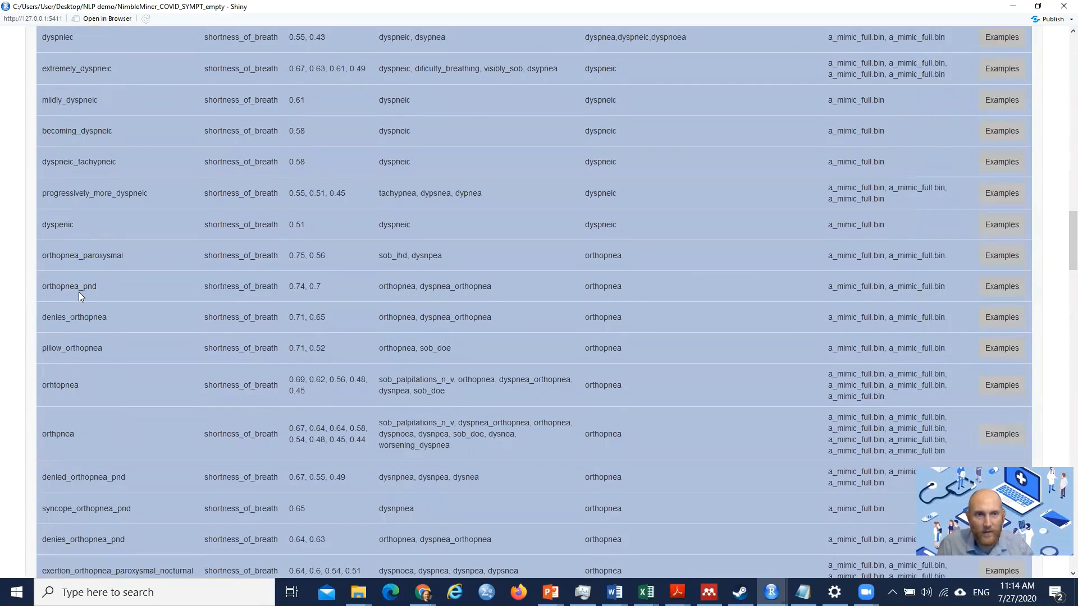
scroll(79, 292, down, 5)
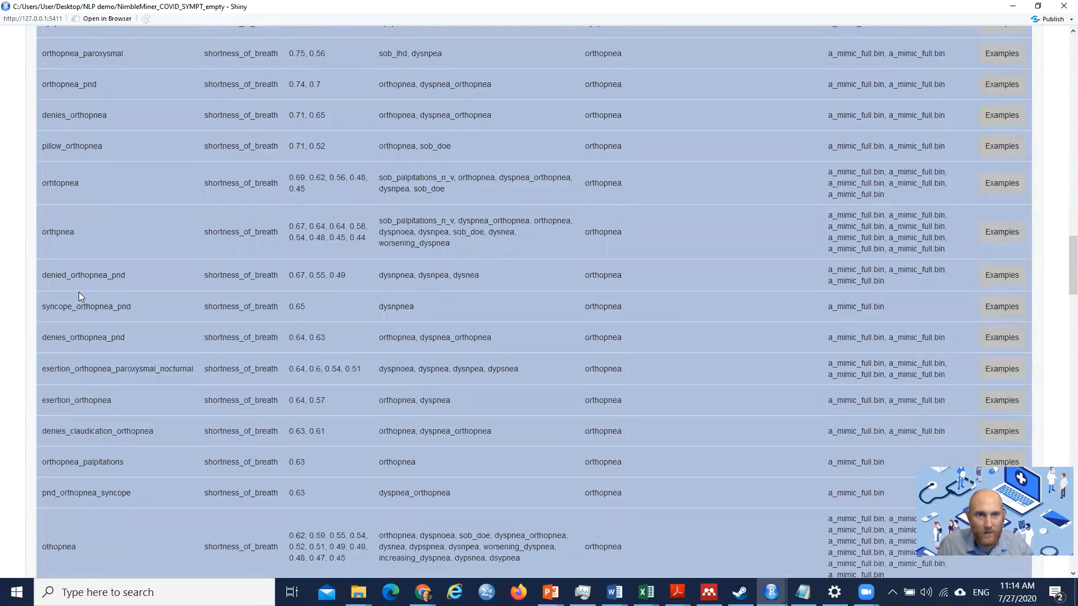
scroll(79, 293, down, 2)
scroll(79, 292, down, 2)
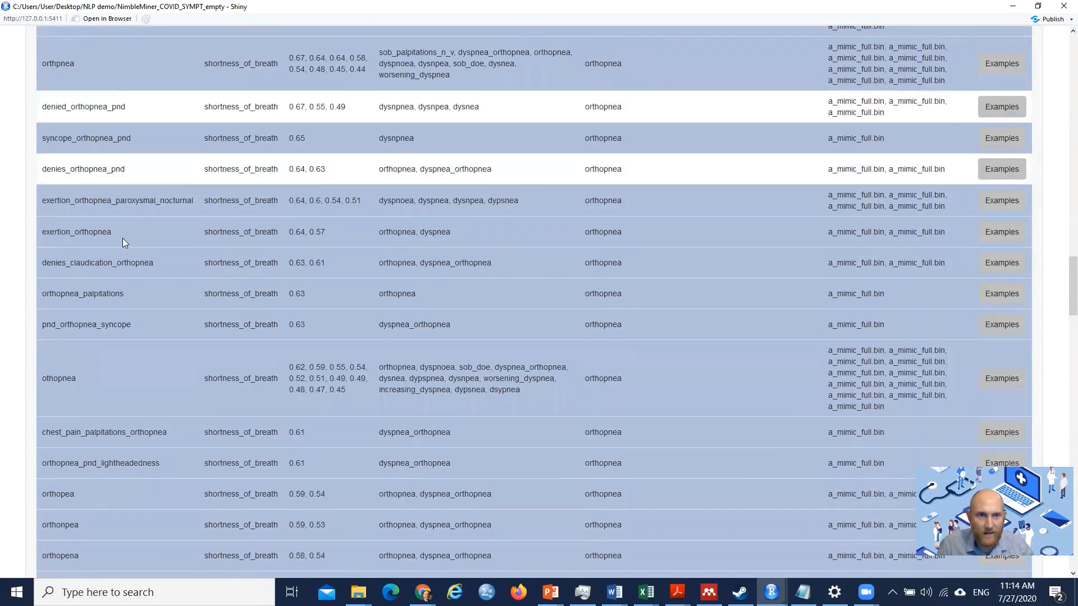
scroll(125, 242, down, 3)
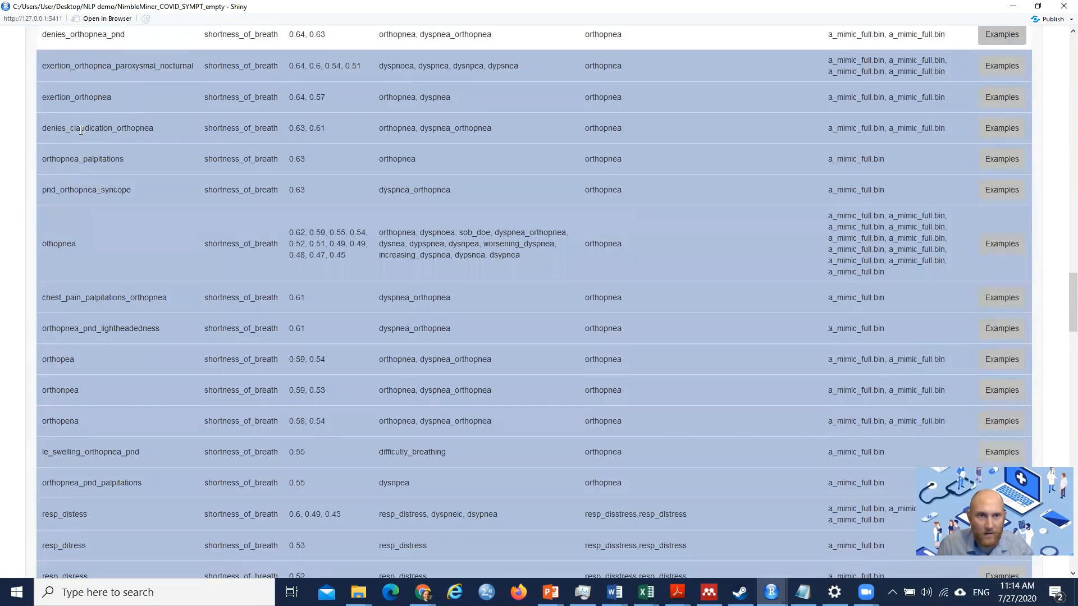
scroll(118, 227, down, 3)
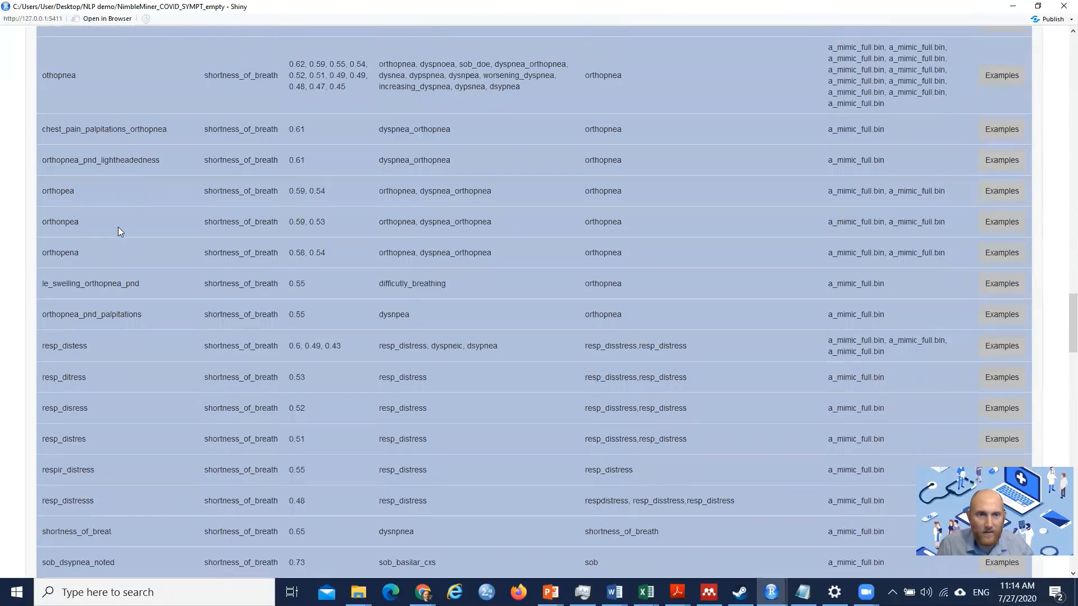
scroll(118, 226, down, 2)
scroll(118, 227, up, 4)
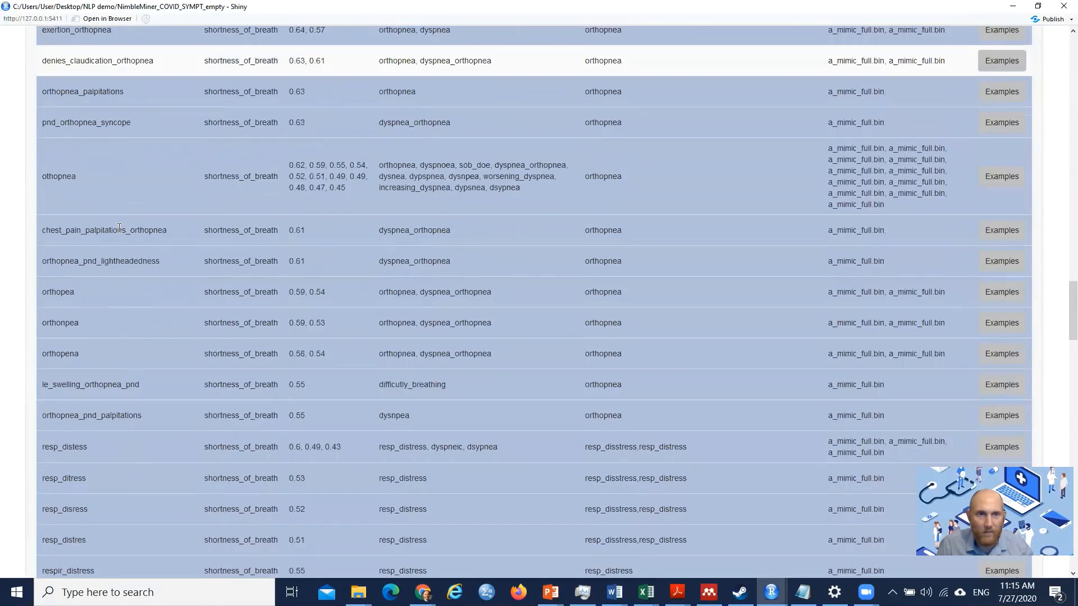
scroll(119, 228, up, 4)
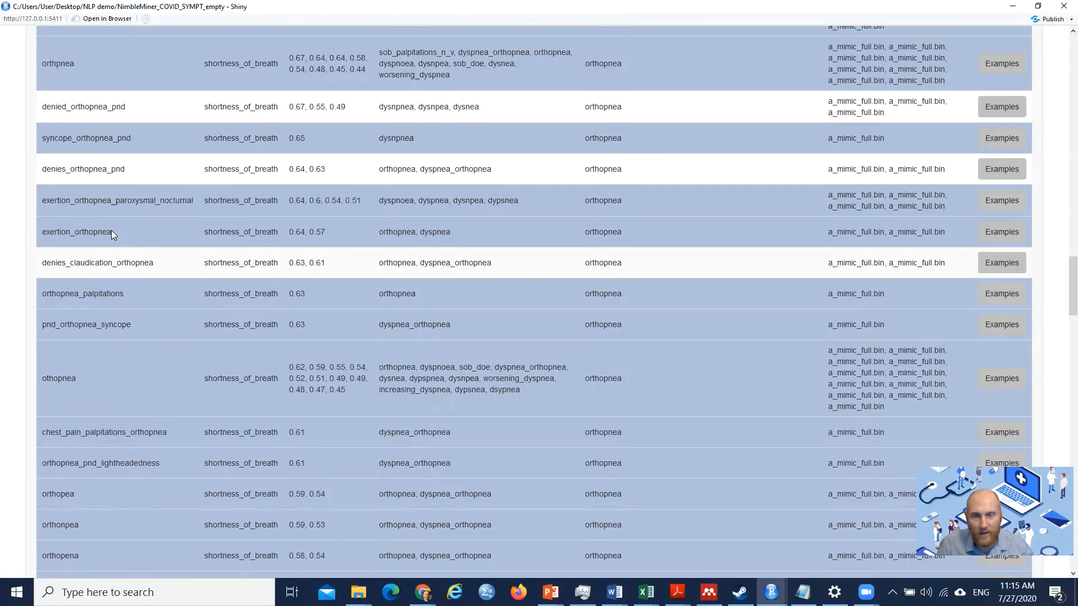
Step: Review the remaining preselected lexical variants and save the selected similar terms as simclins
scroll(124, 274, down, 10)
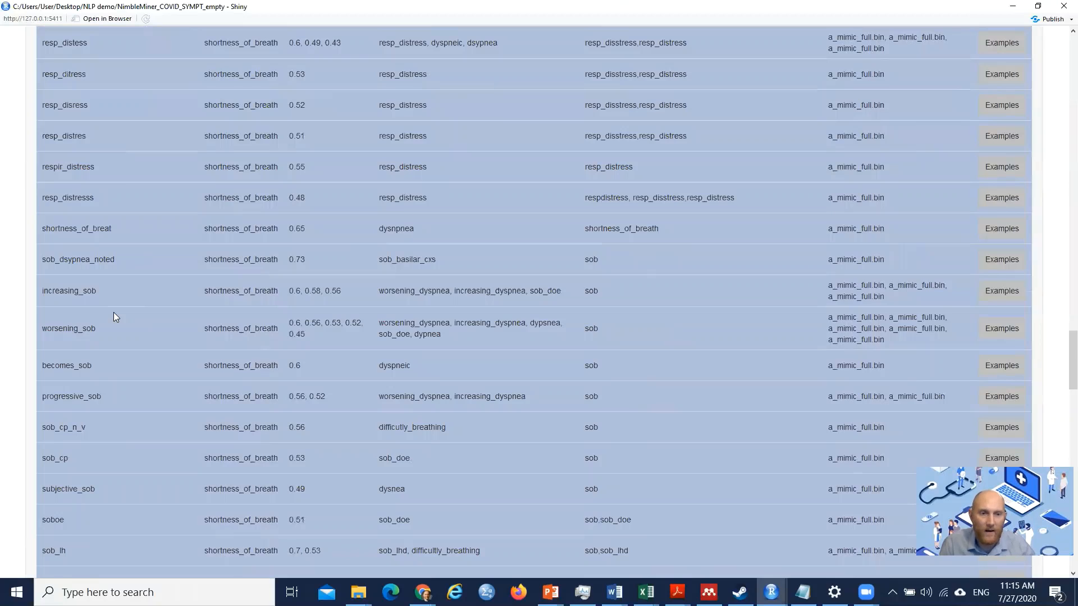
scroll(114, 314, down, 5)
scroll(117, 286, down, 13)
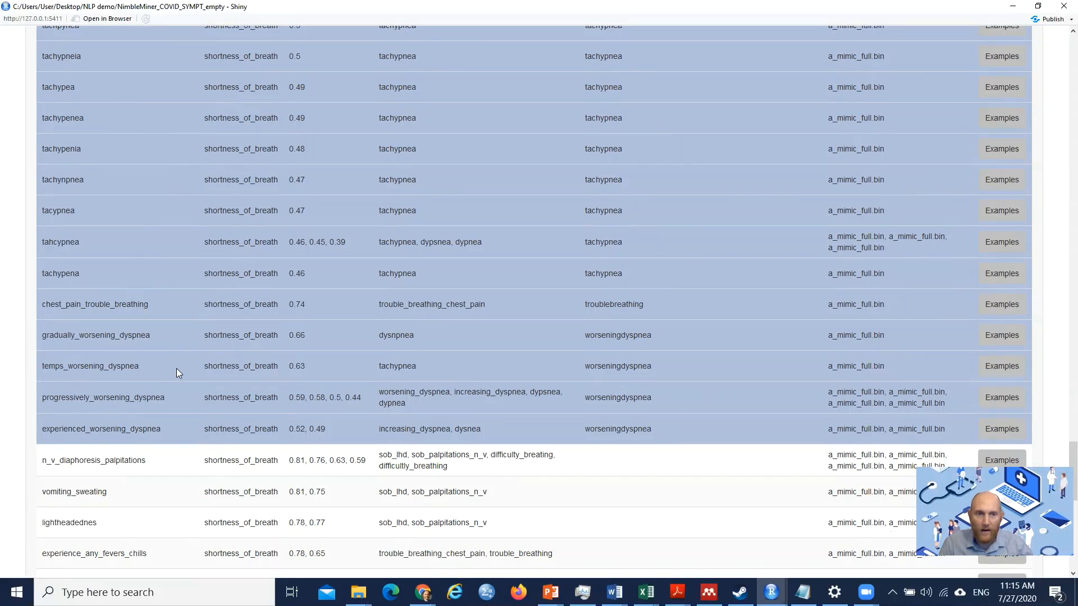
scroll(176, 369, down, 10)
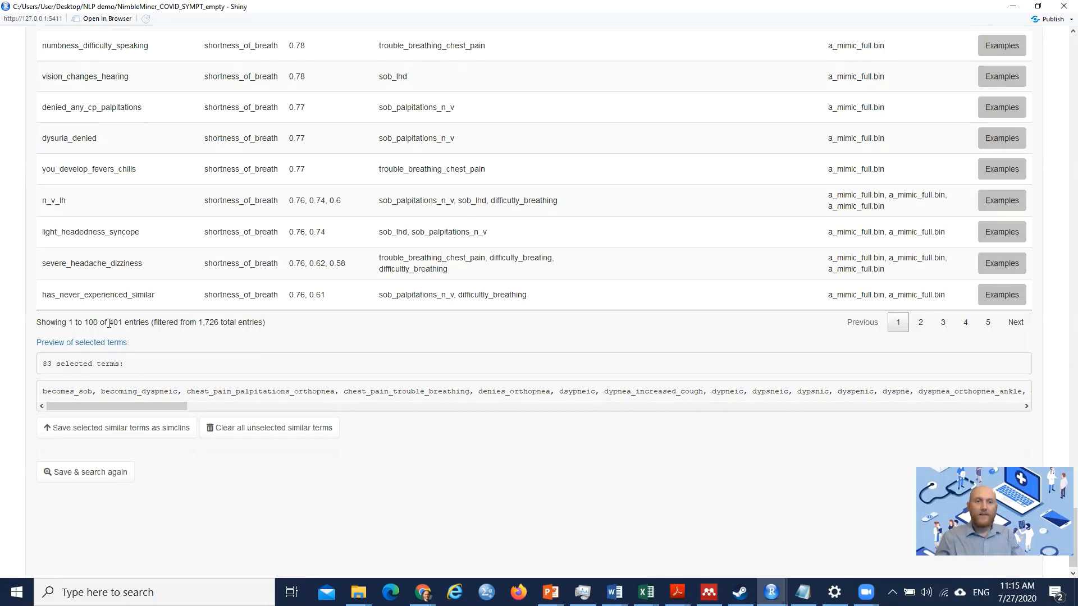
click(116, 430)
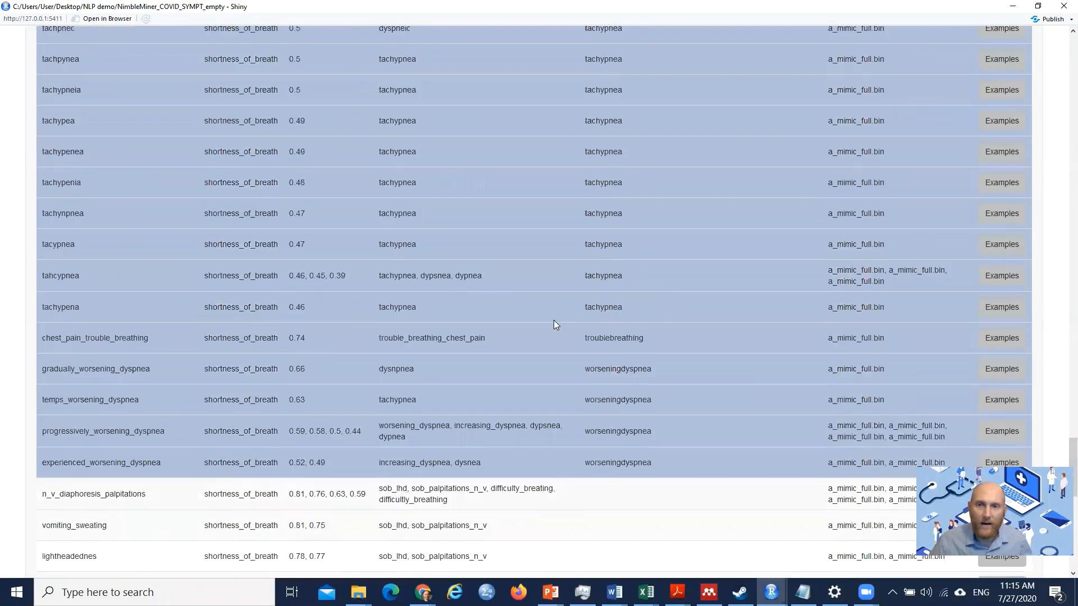
Step: Check the shortness_of_breath simclins list for the newly saved terms and their total number of entries
scroll(553, 325, up, 9)
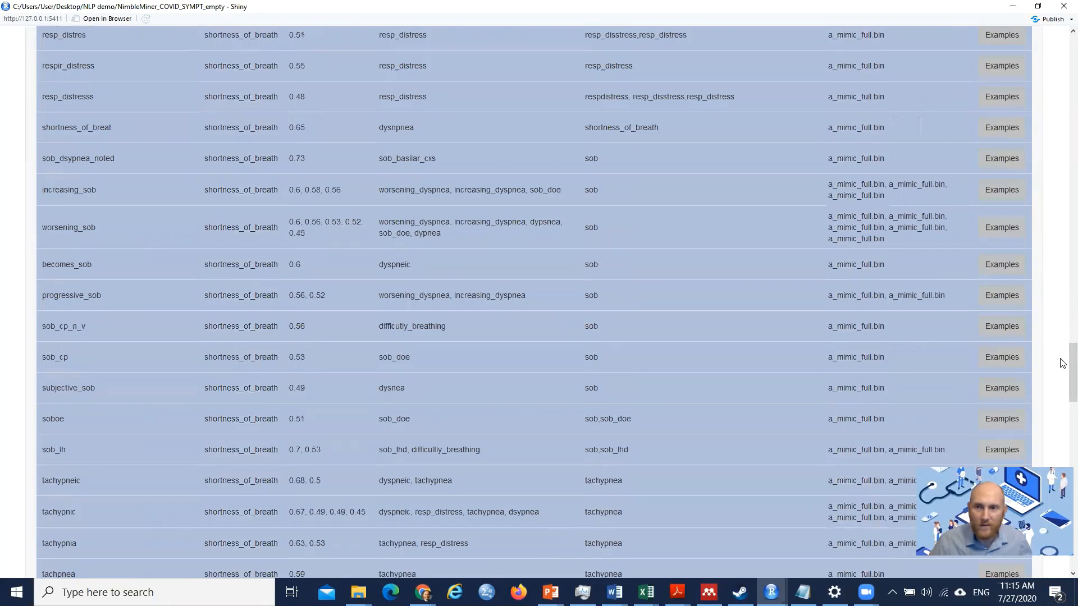
drag(1061, 344, 1061, 51)
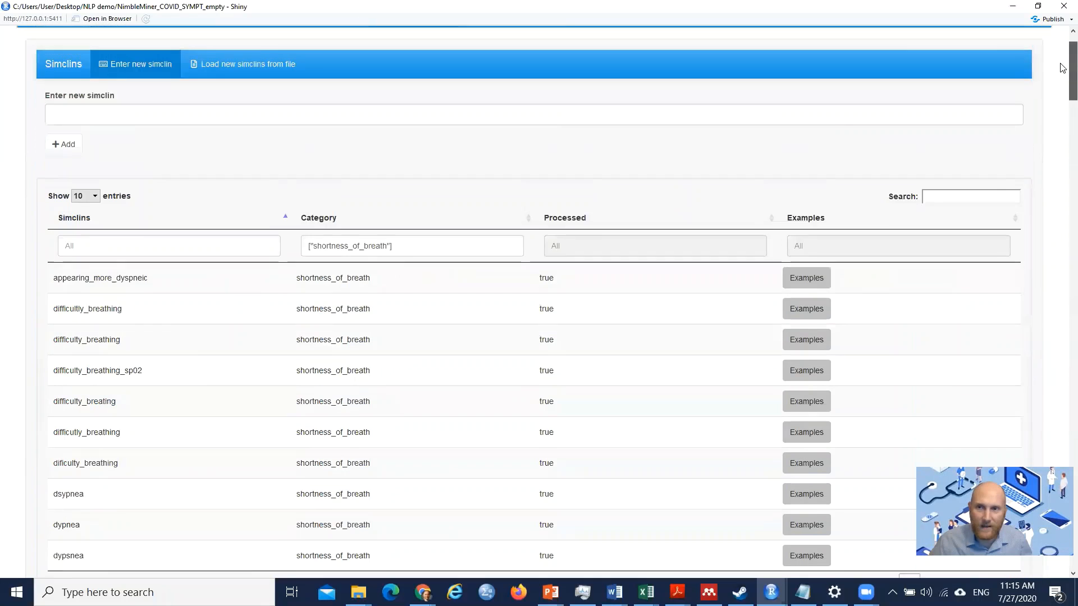
scroll(534, 340, down, 5)
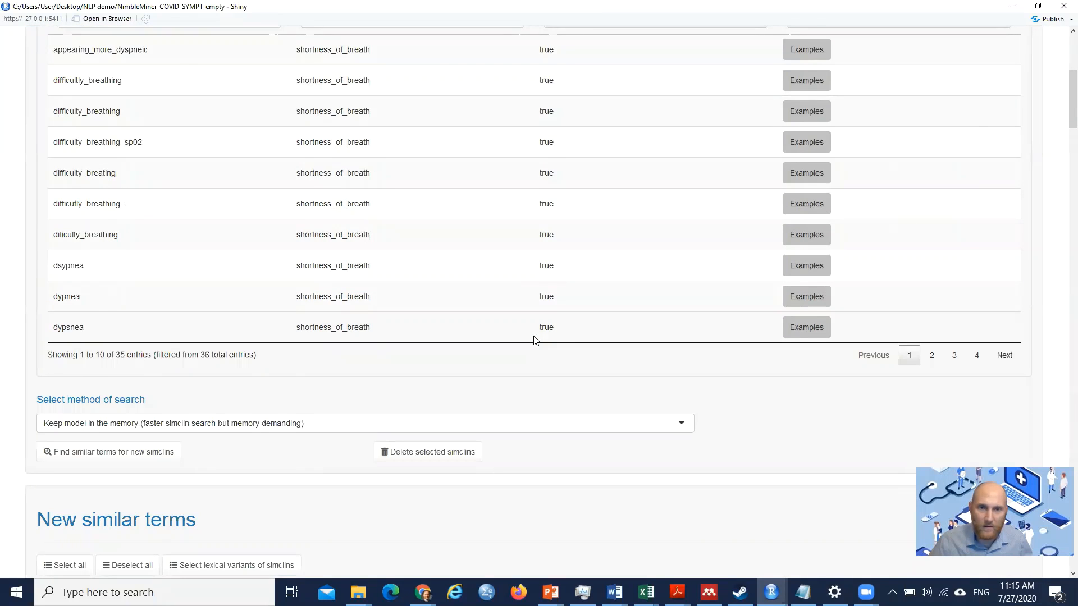
scroll(424, 231, up, 2)
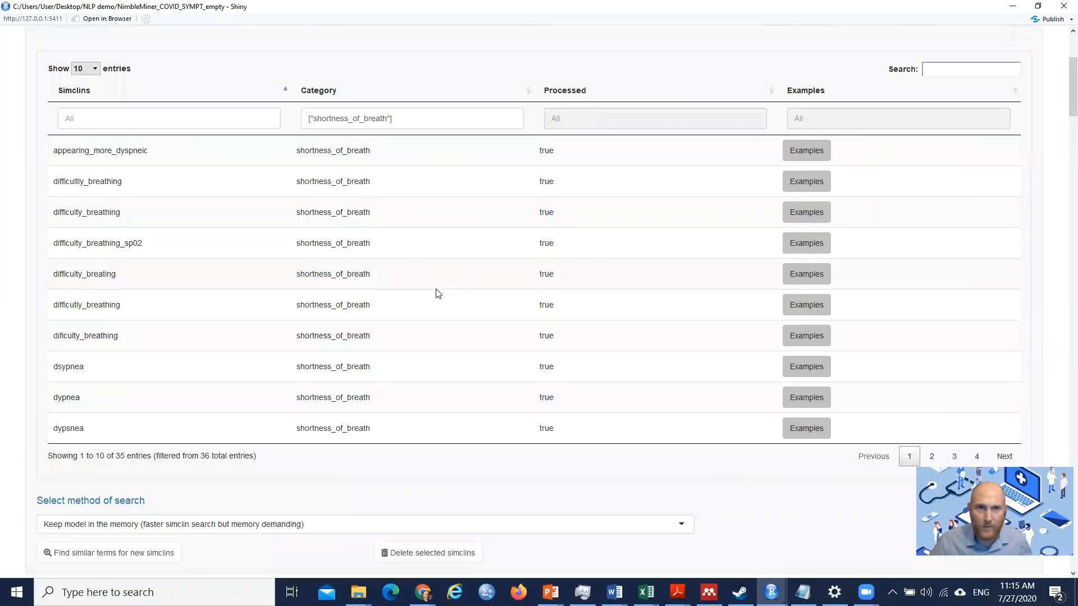
scroll(437, 293, down, 11)
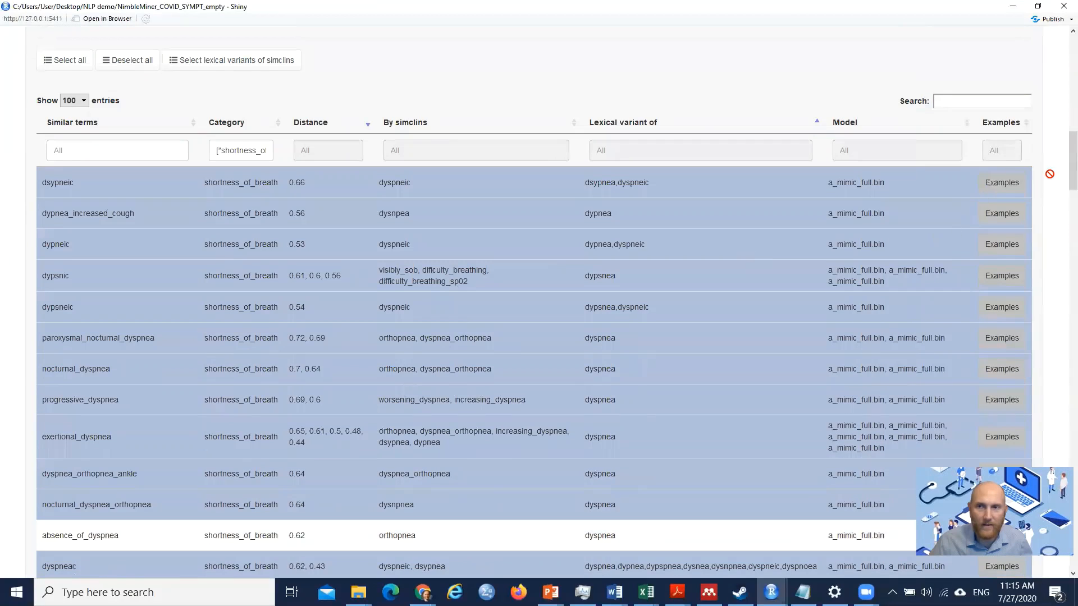
drag(1069, 150, 1069, 48)
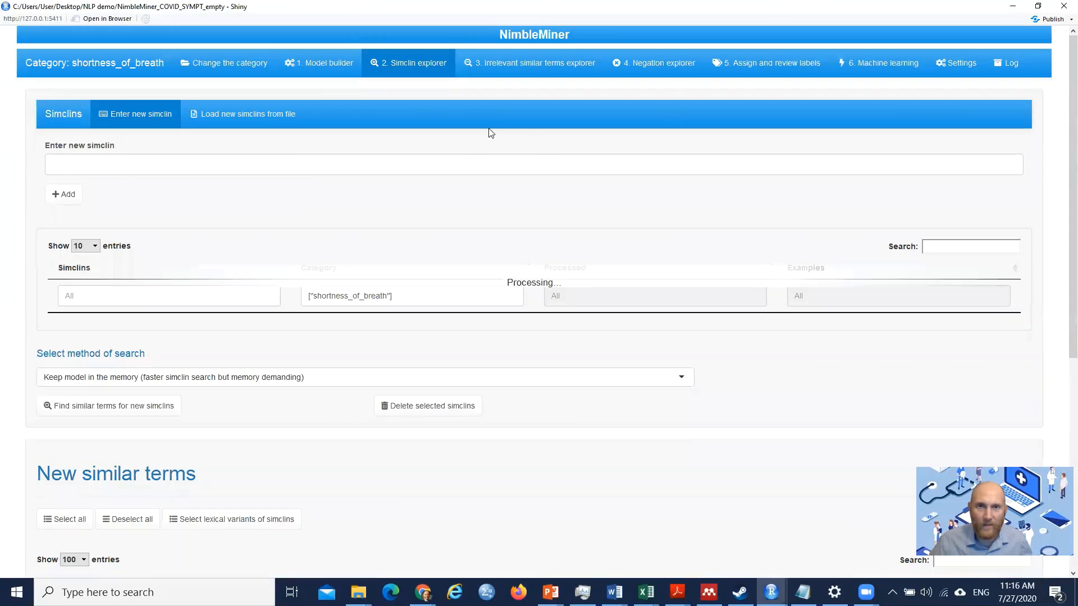
scroll(446, 305, down, 3)
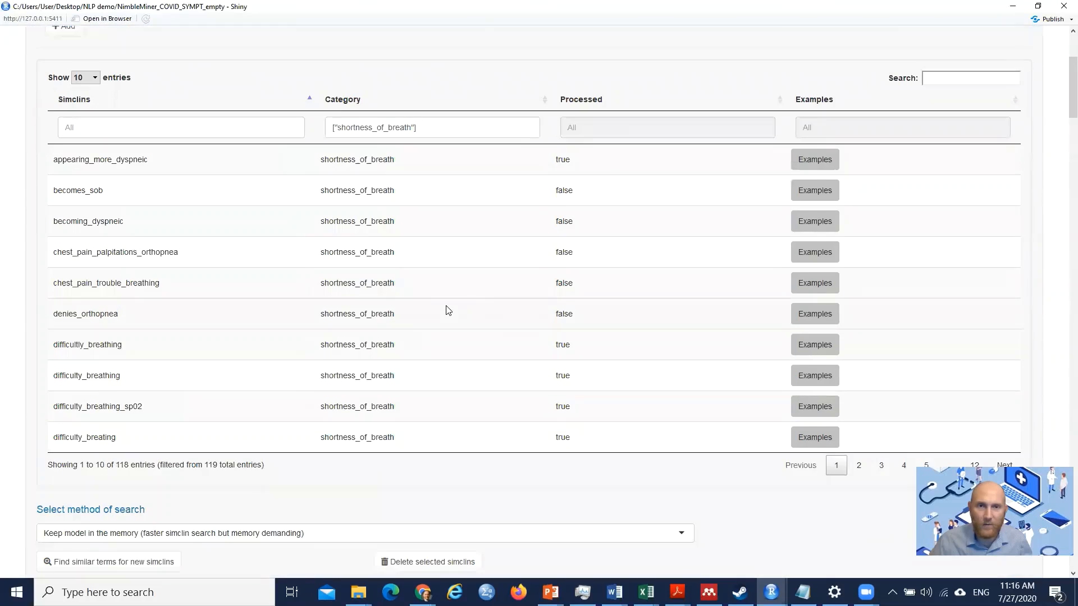
scroll(448, 310, up, 3)
Step: Examine the irrelevant similar terms stored for shortness_of_breath and the general list of pre and post negations
click(554, 70)
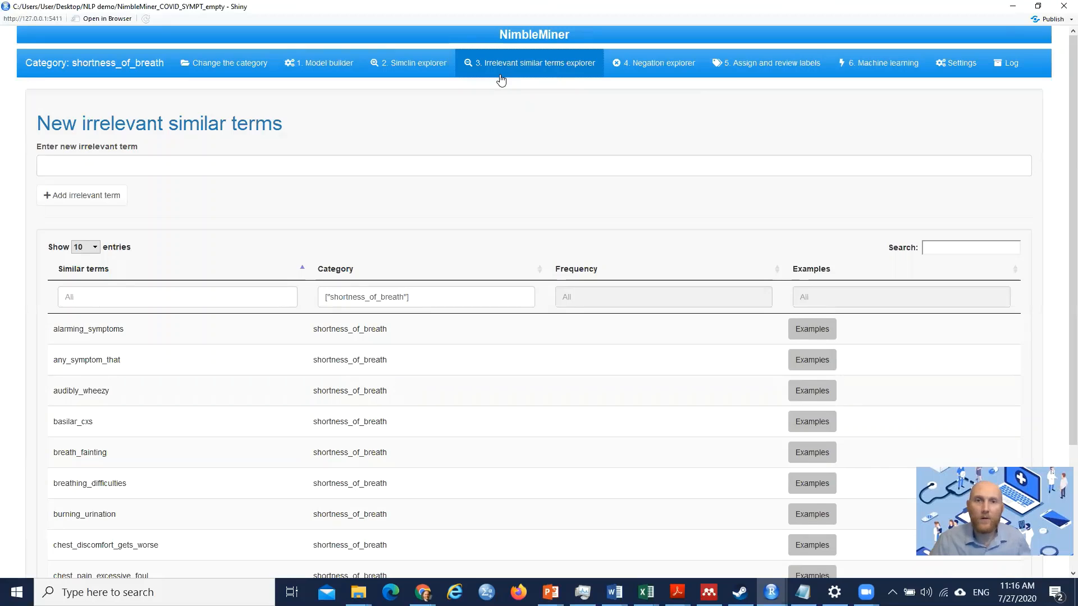
scroll(494, 188, down, 2)
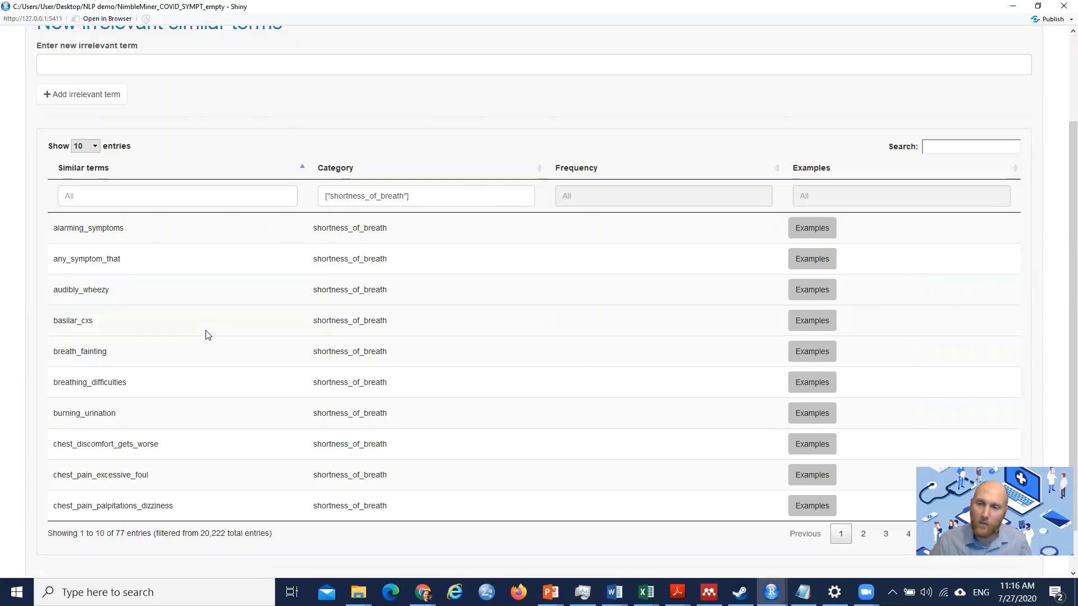
scroll(208, 335, up, 1)
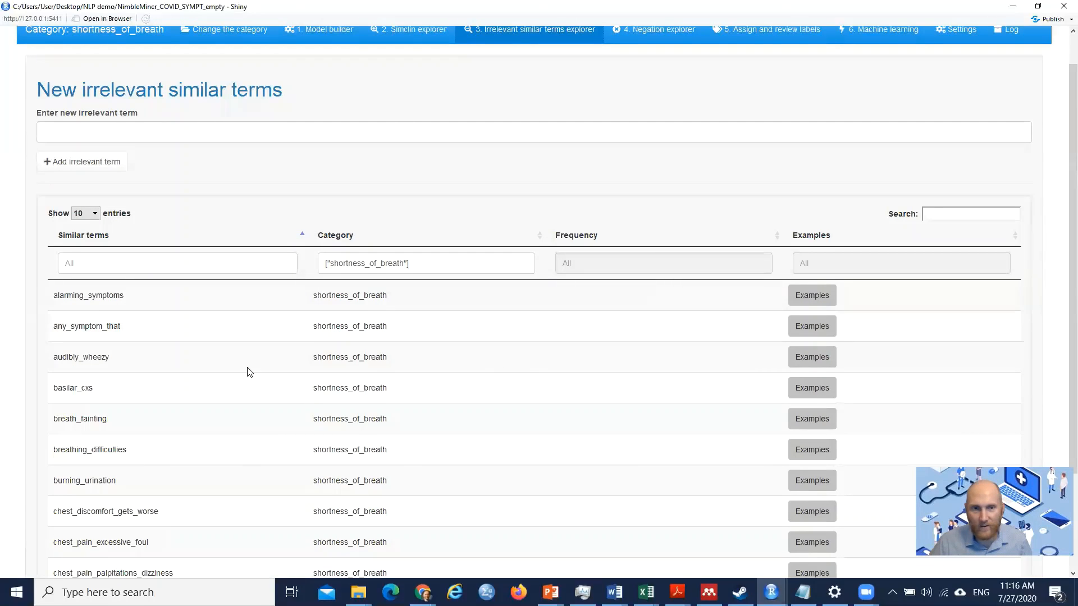
scroll(281, 373, down, 2)
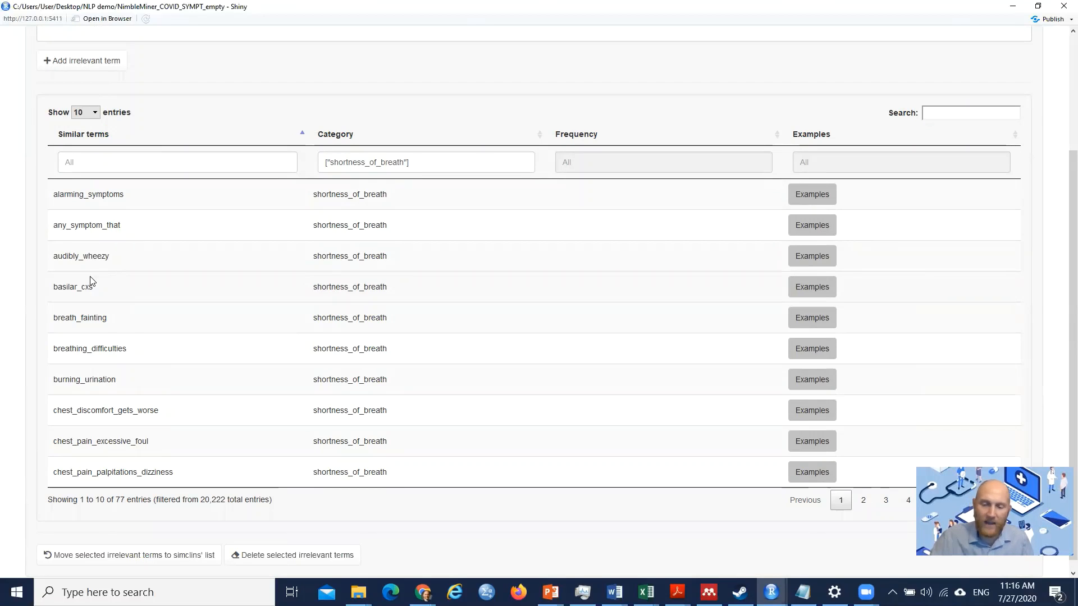
scroll(457, 306, up, 2)
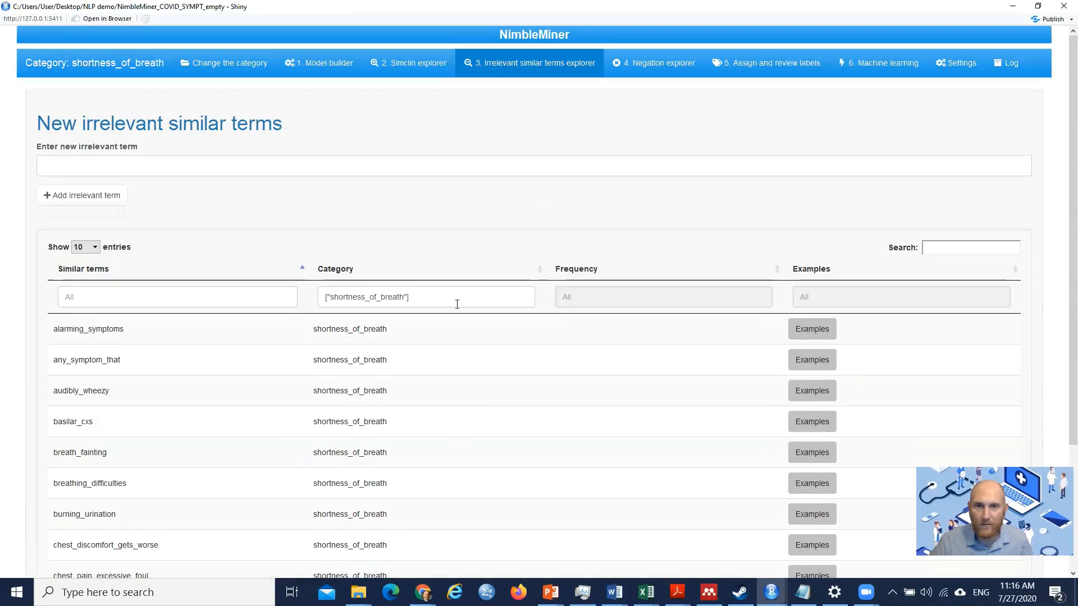
click(667, 69)
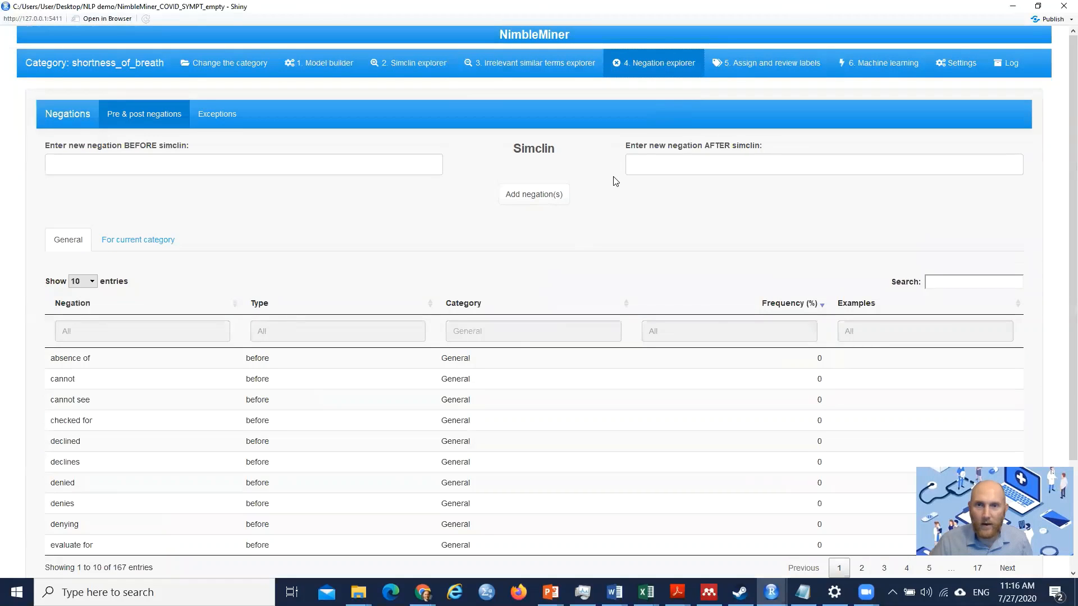
Step: Upload Deidentifyed_ED_notes.csv from the NLP demo Data folder as the notes file for data labeling
click(734, 65)
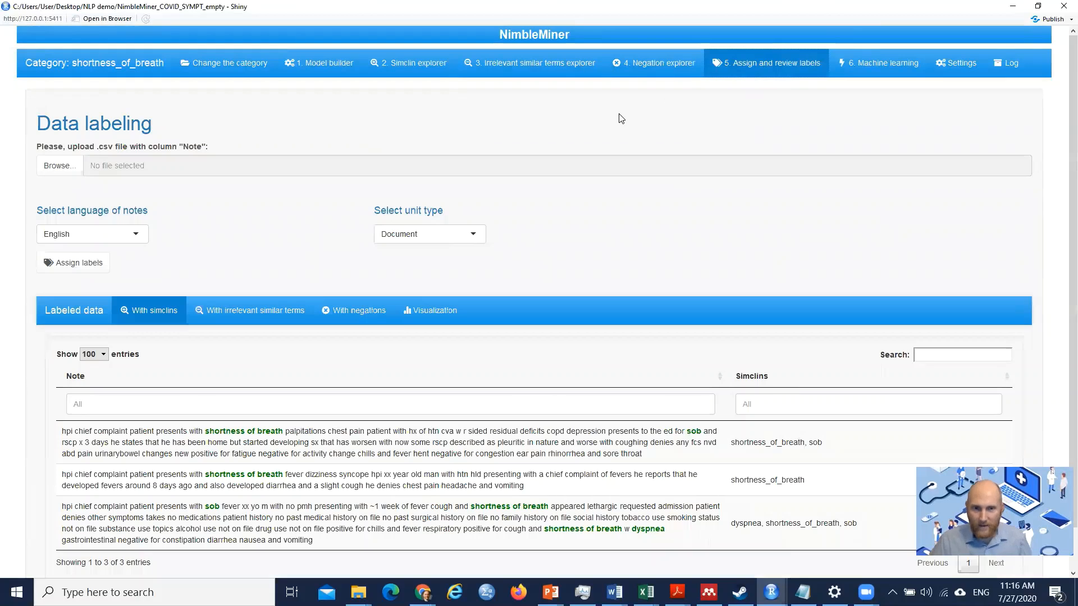
click(57, 167)
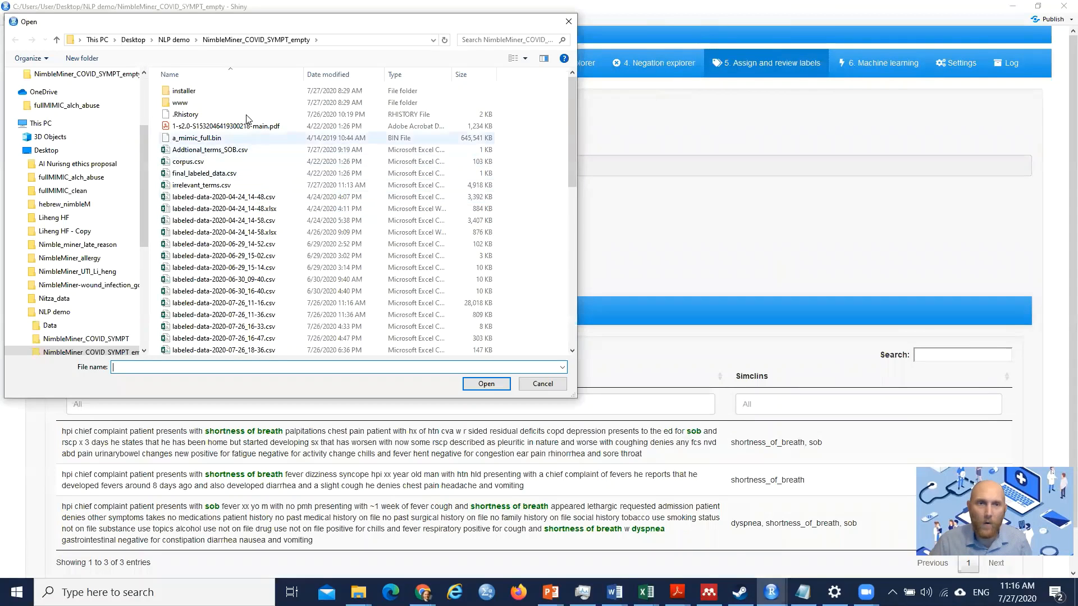
click(181, 41)
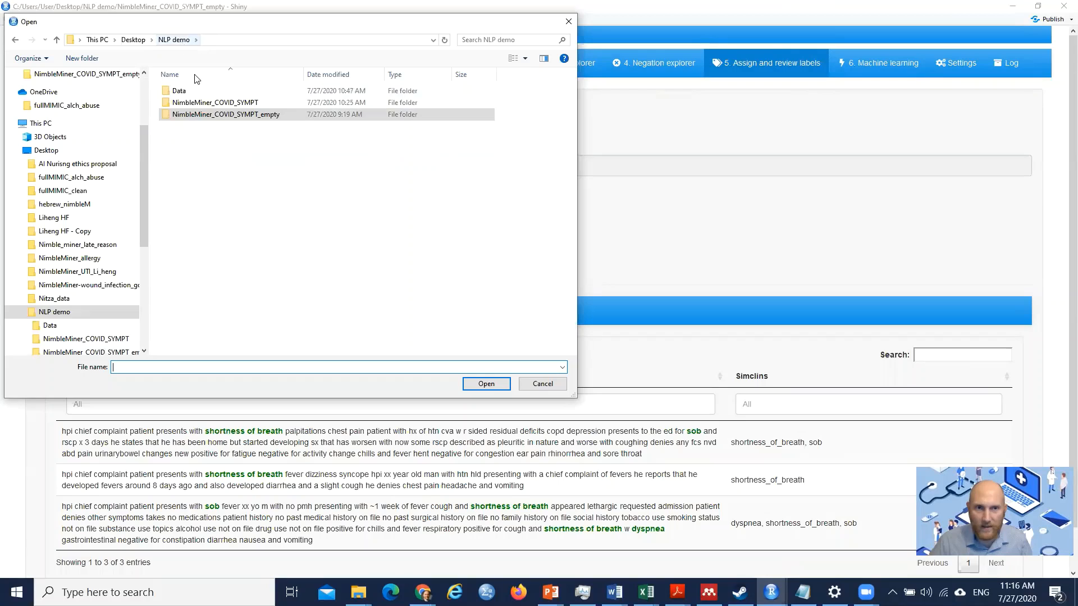
double_click(190, 93)
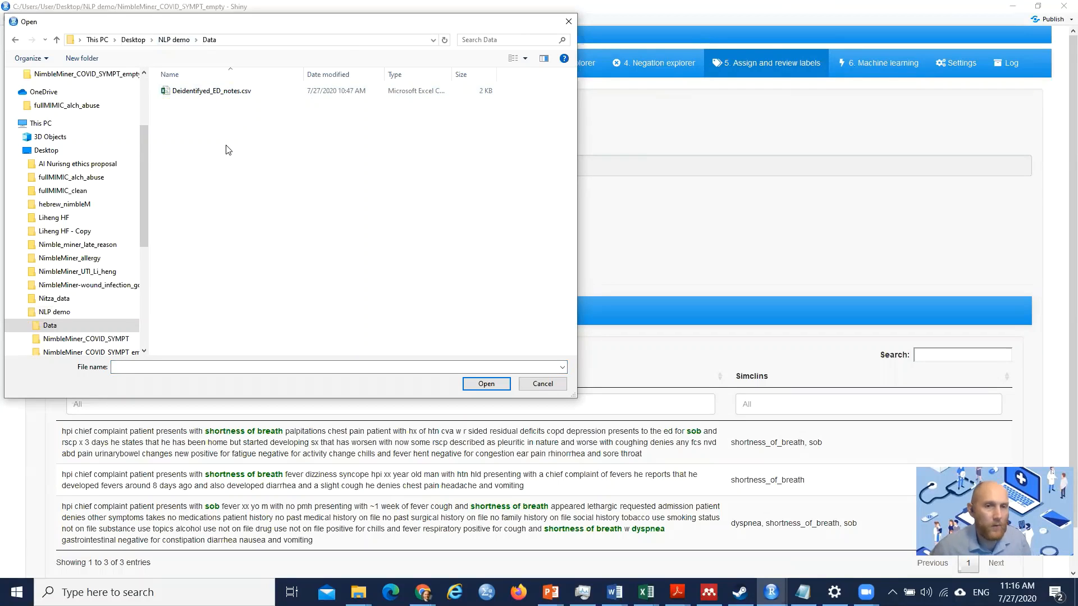
click(224, 92)
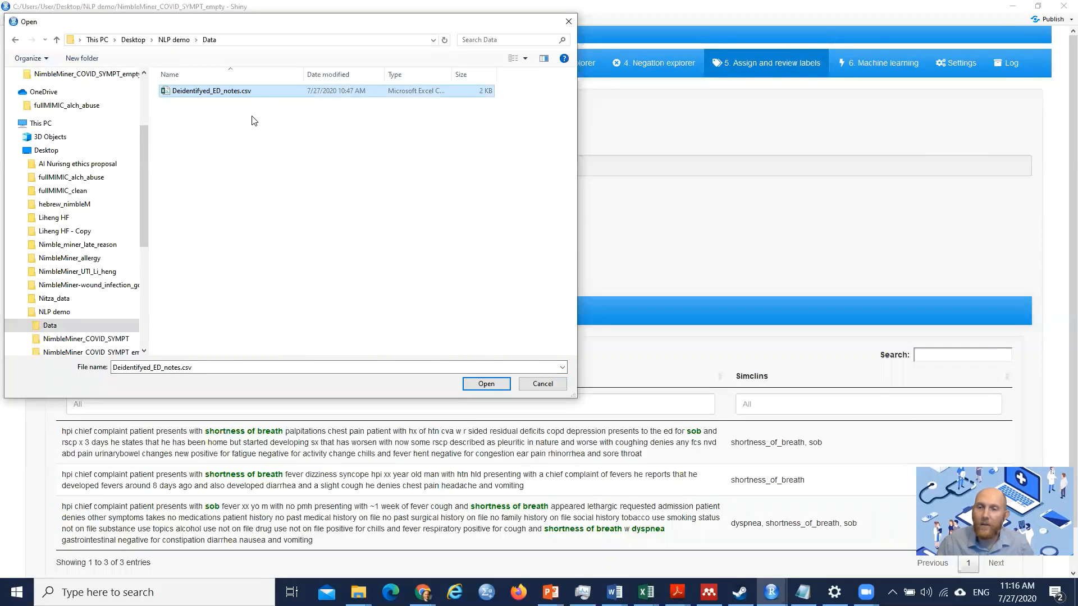
click(485, 386)
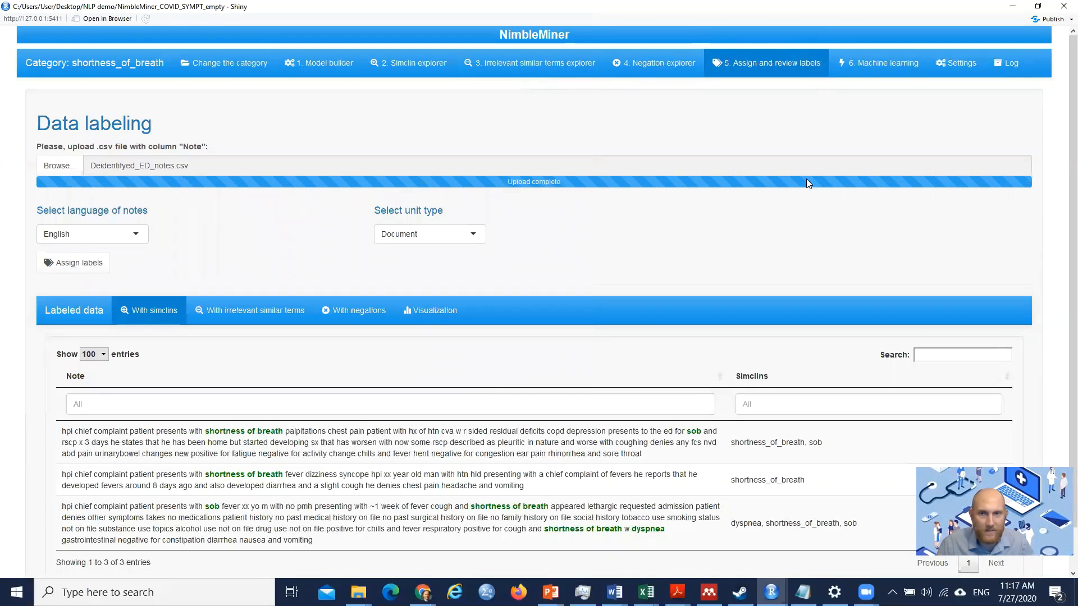
Step: Assign labels to the uploaded notes and examine the simclins highlighted in the first labeled note
click(83, 267)
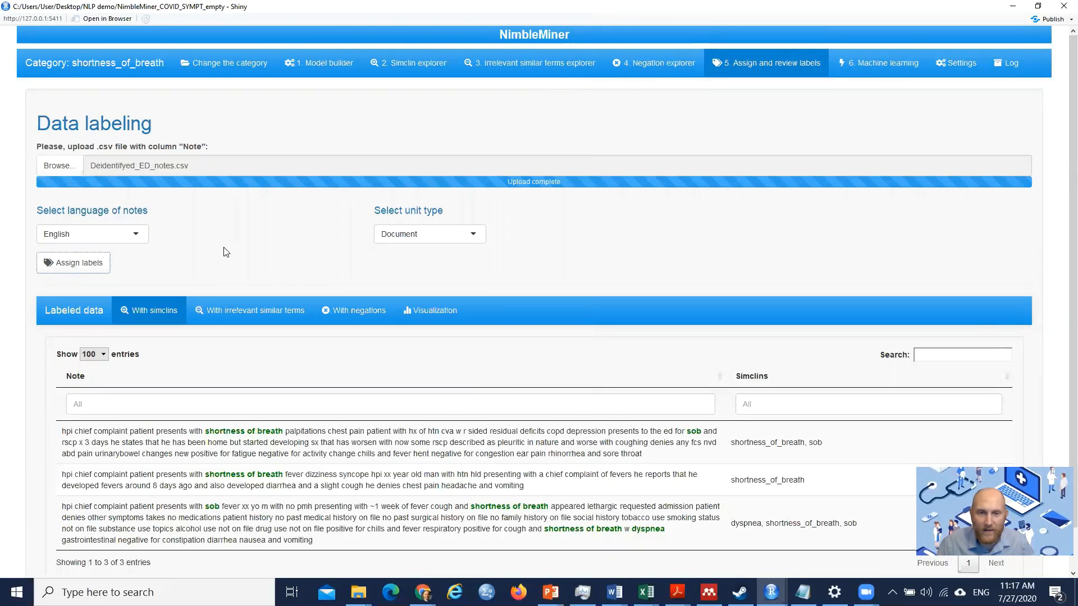
scroll(223, 251, down, 1)
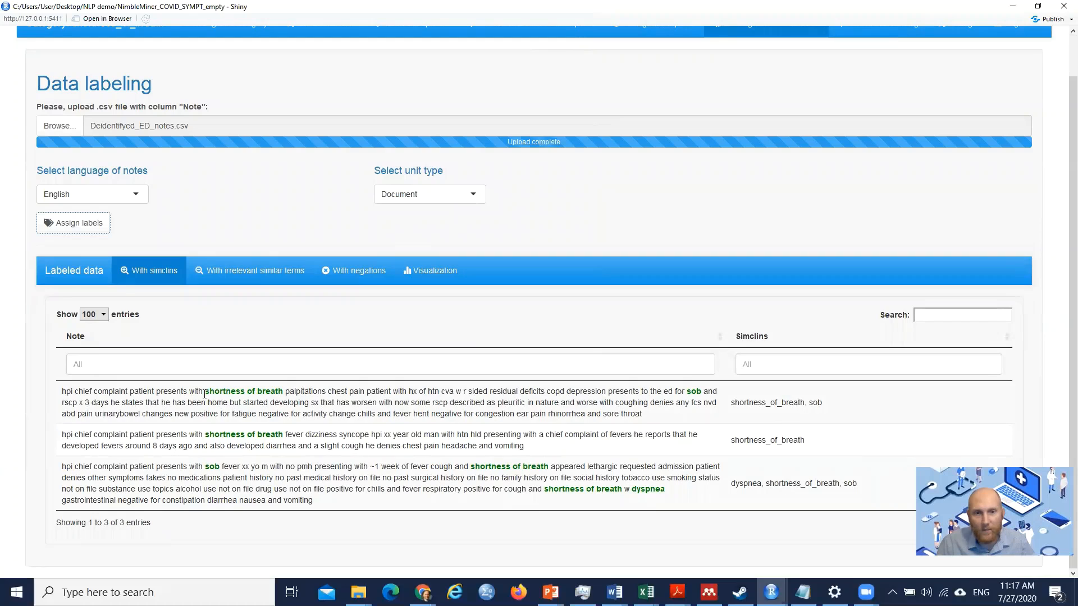
drag(205, 392, 283, 393)
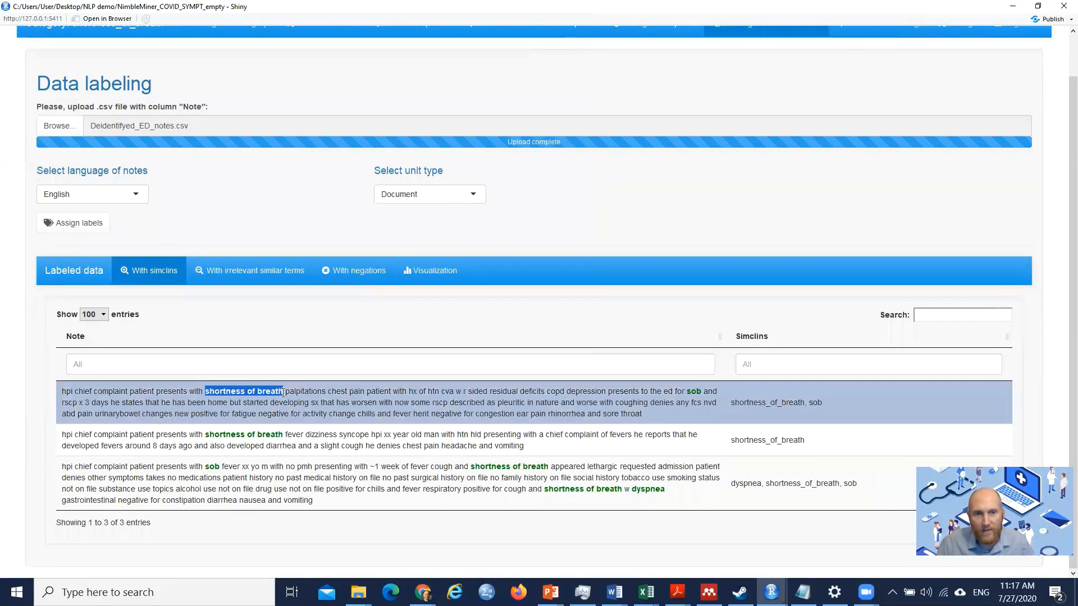
click(283, 393)
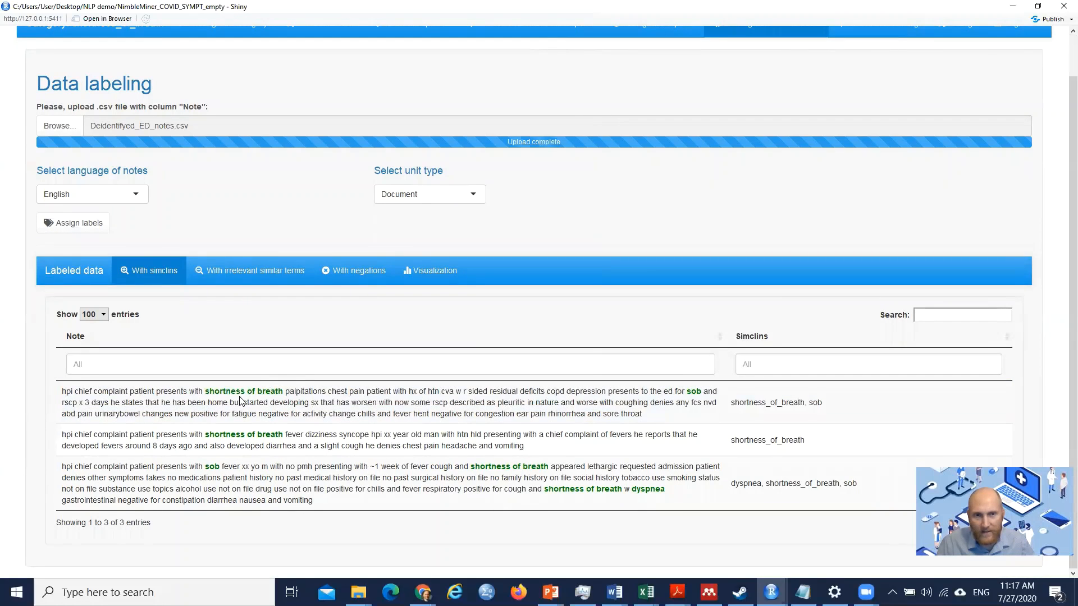
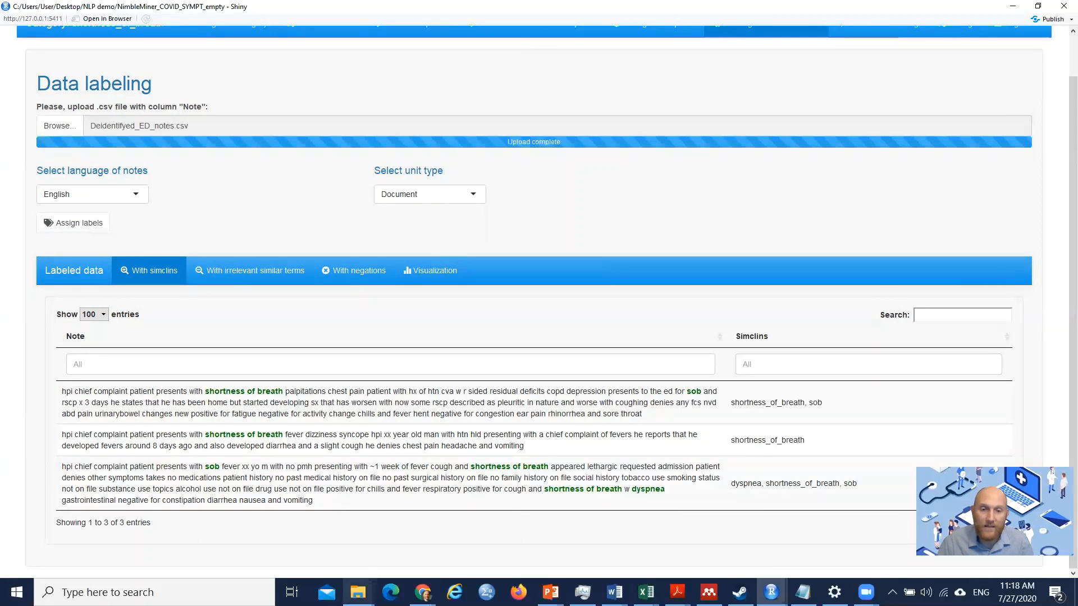
Step: Open pos_labeled_data.csv from the NimbleMiner_COVID_SYMPT_empty folder in Excel
mouse_move(364, 591)
mouse_move(387, 532)
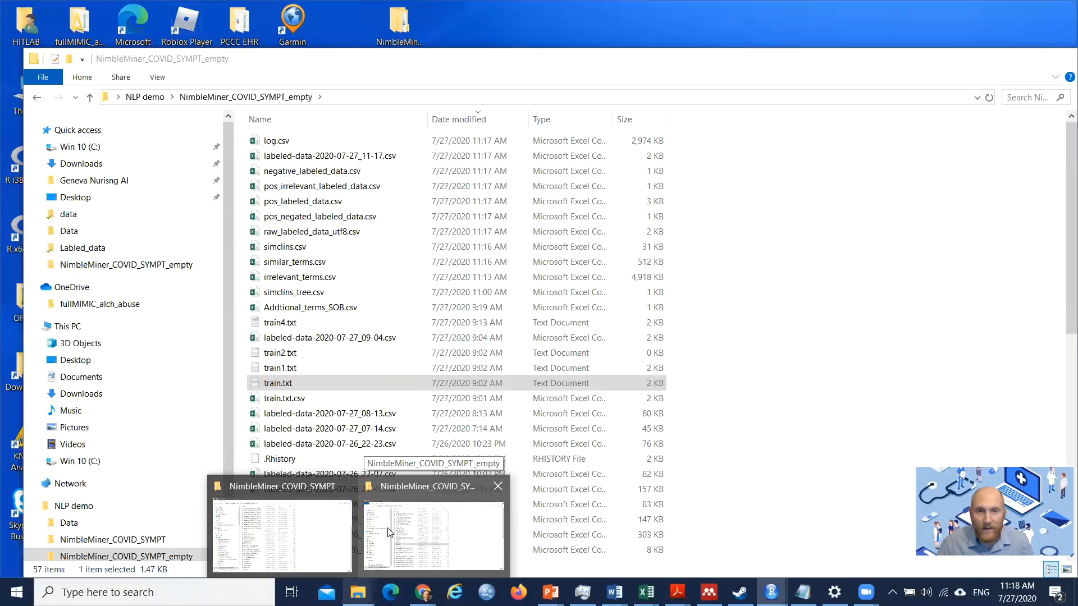
click(388, 533)
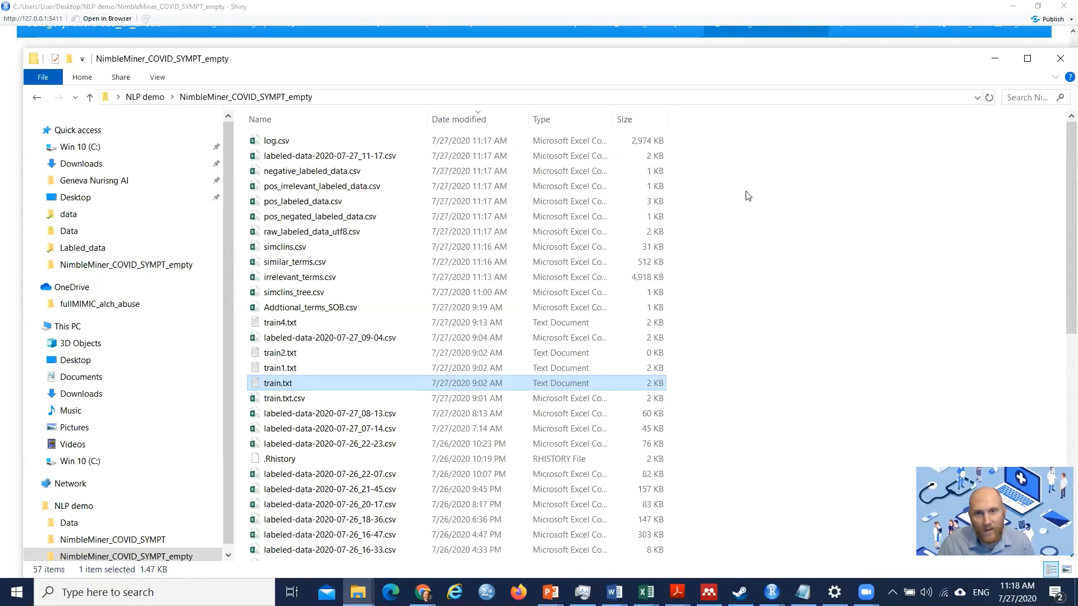
double_click(370, 206)
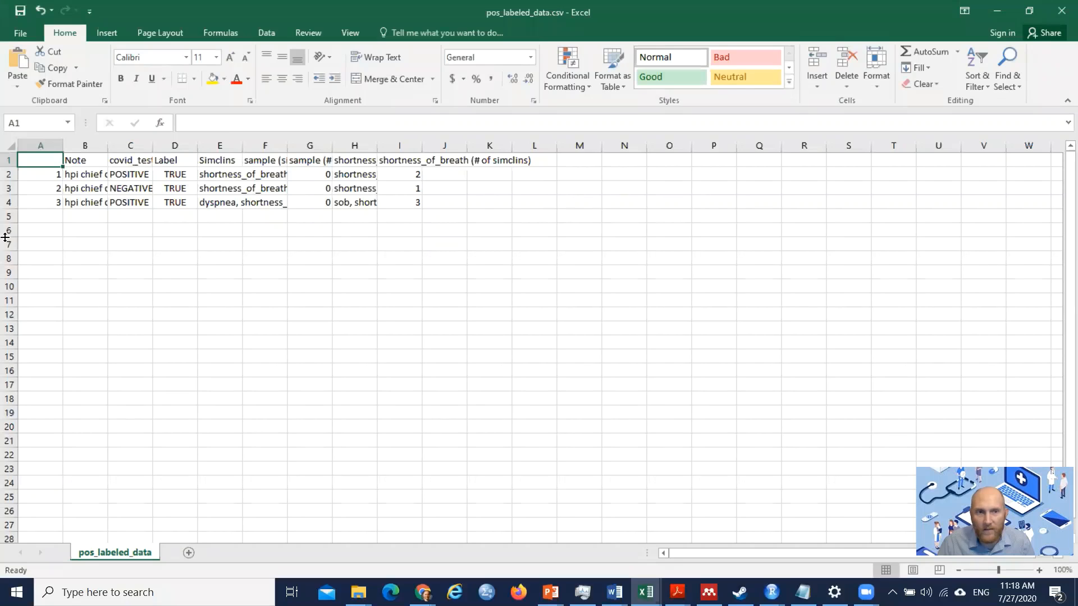
Step: Examine the text of the three labeled notes, their covid_test_result values and the Label column
click(82, 175)
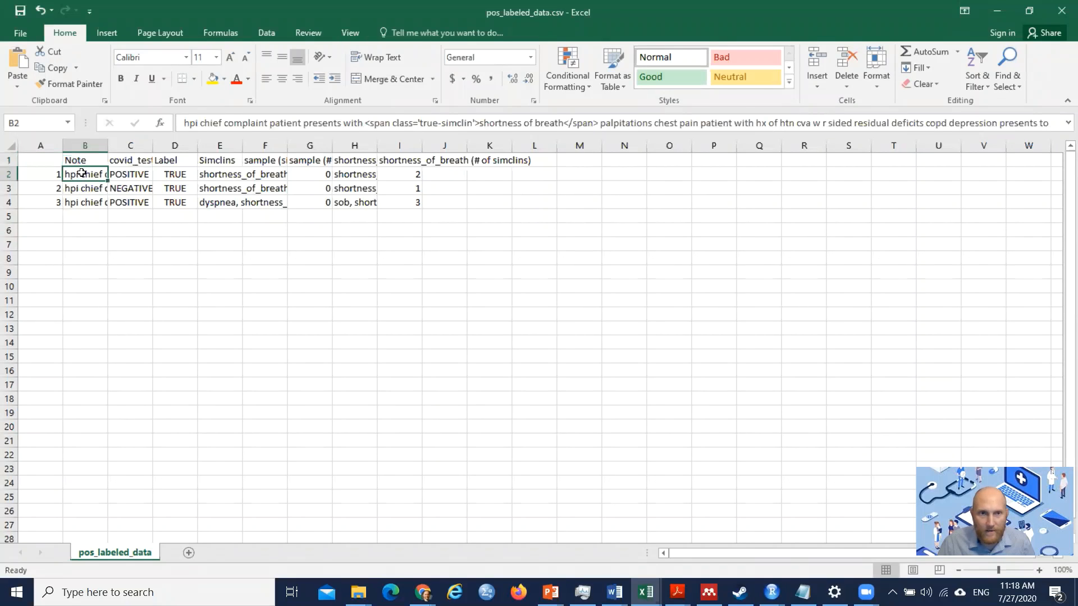
click(83, 190)
click(86, 204)
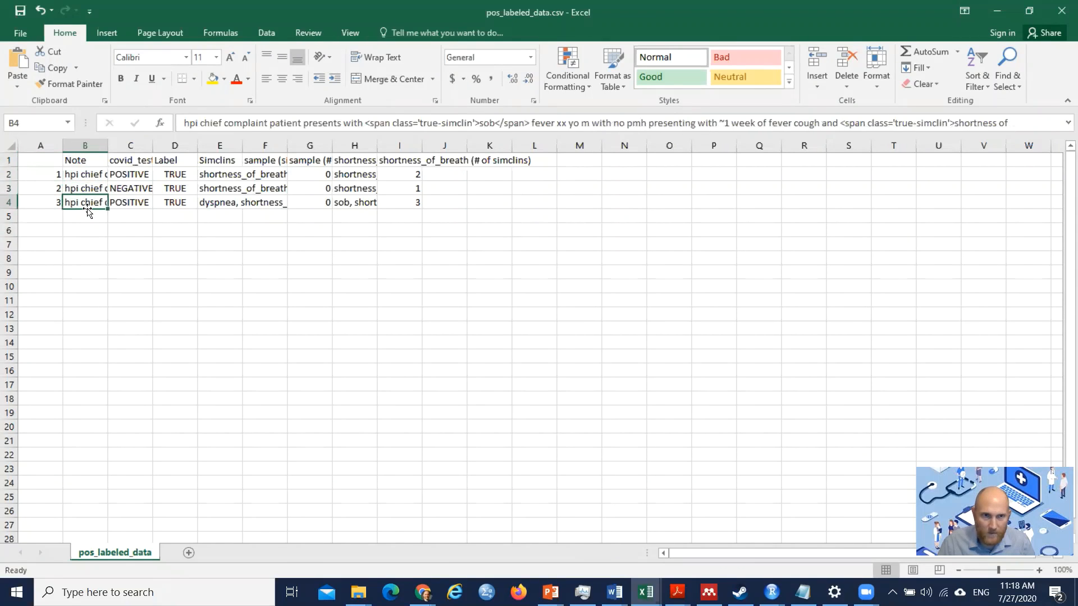
click(114, 177)
click(128, 160)
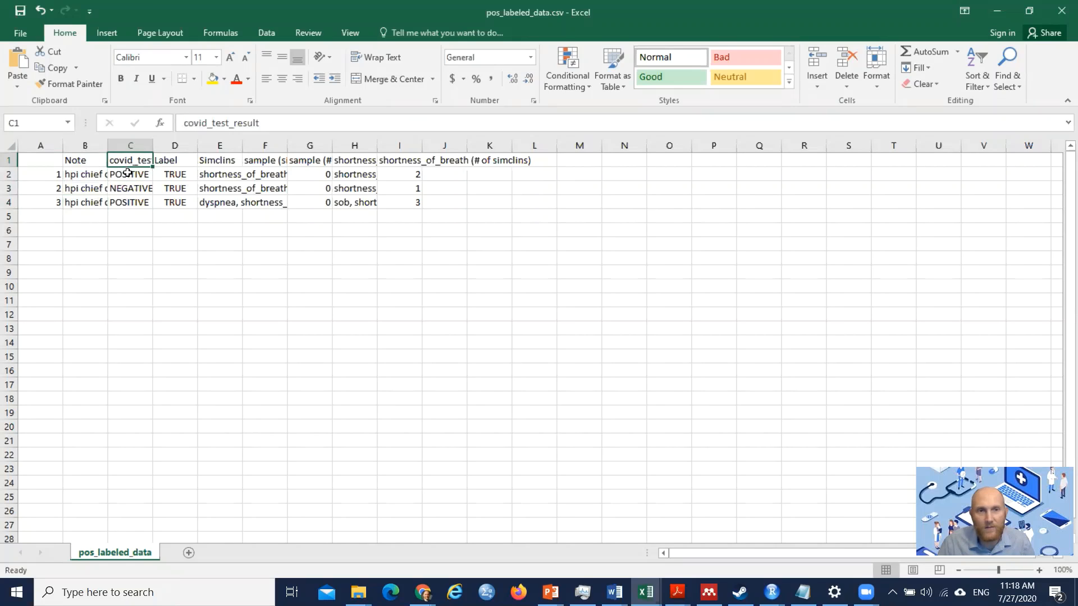
click(125, 175)
click(123, 190)
click(121, 203)
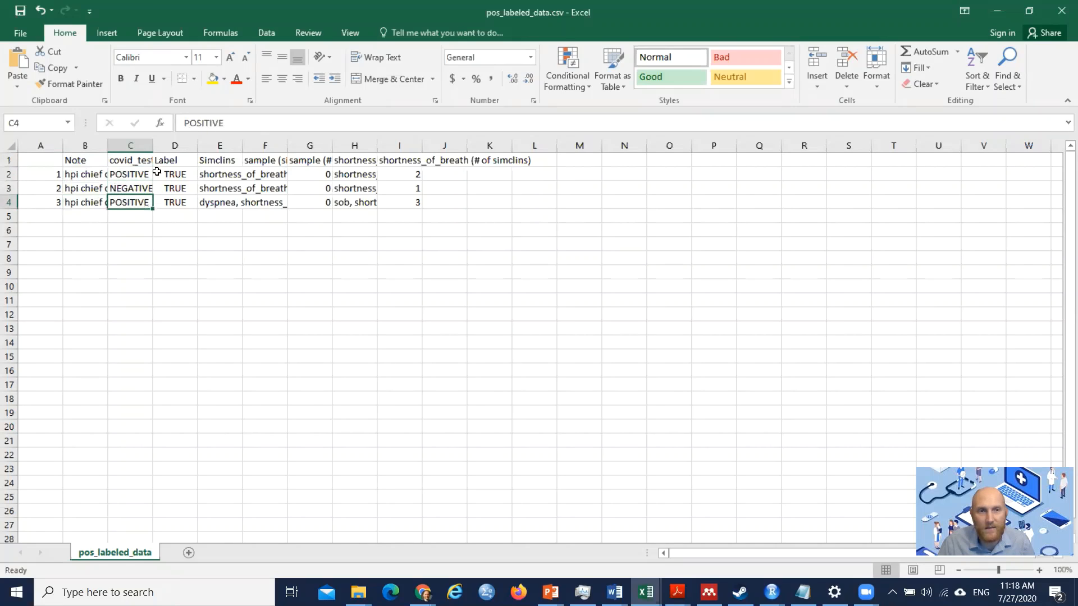
click(167, 160)
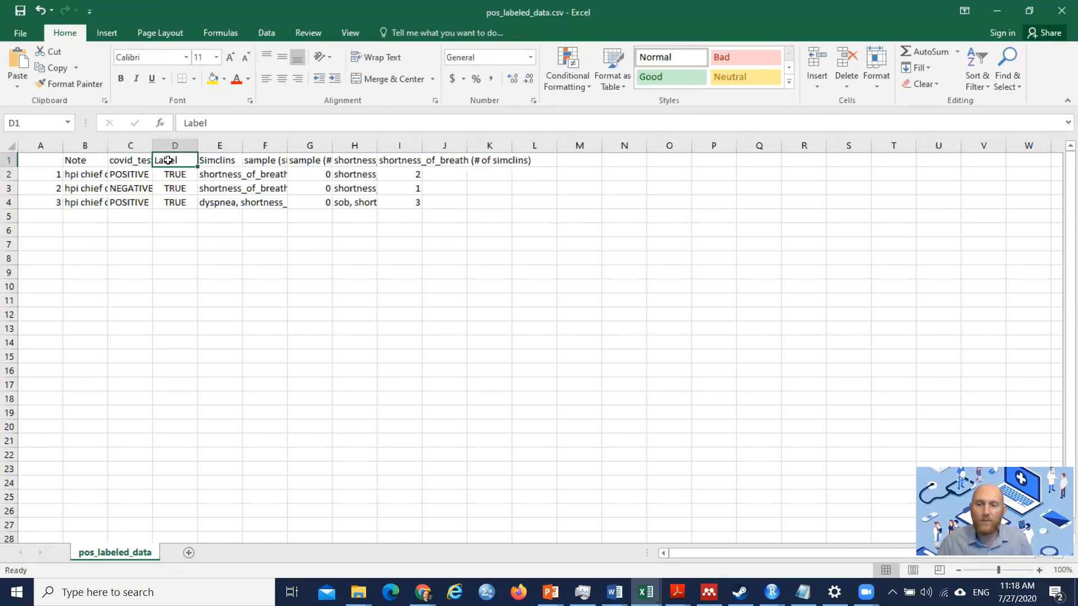
Step: Review the Simclins and sample columns, plus the shortness_of_breath (simclins) terms for each note
click(212, 176)
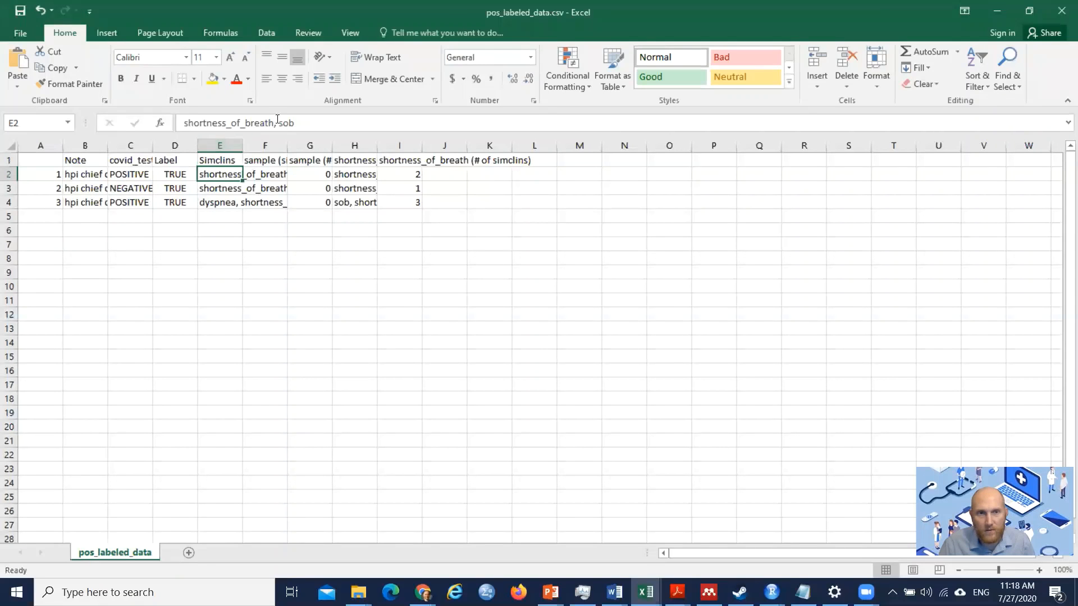
click(276, 173)
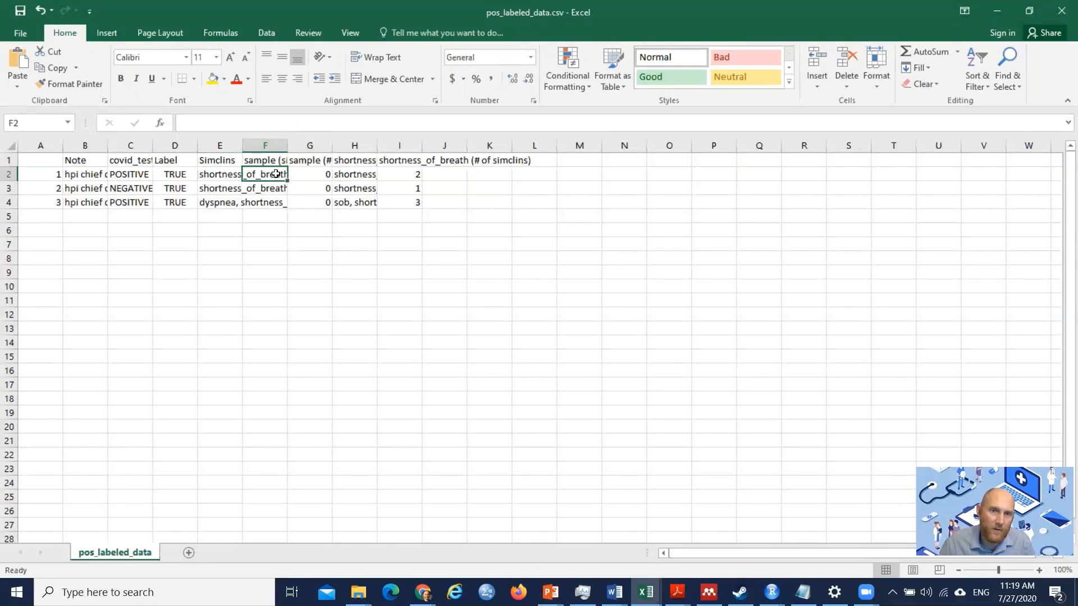
click(311, 177)
click(312, 160)
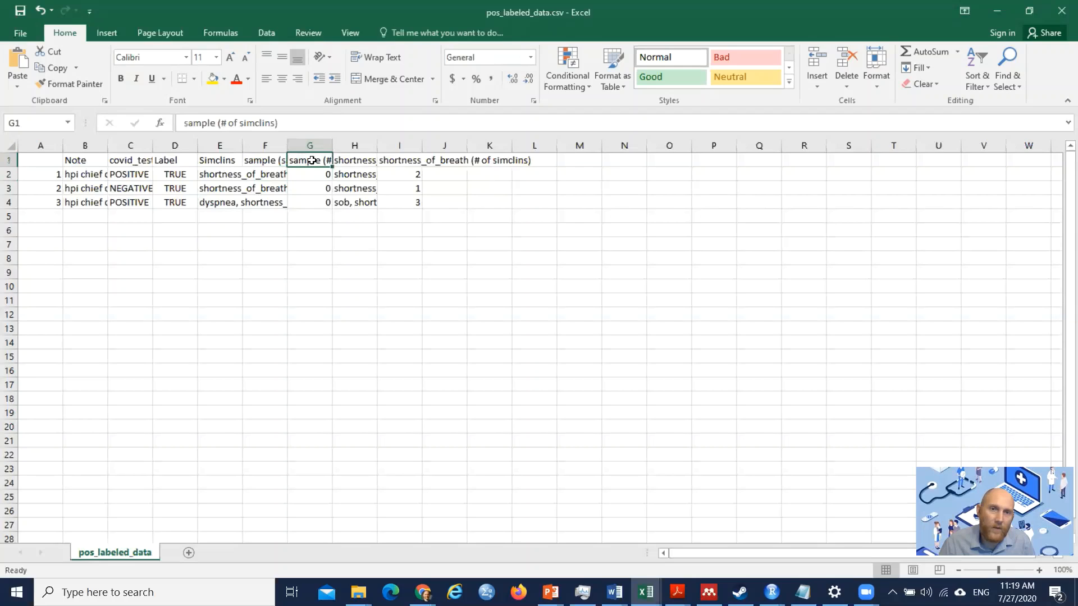
click(352, 160)
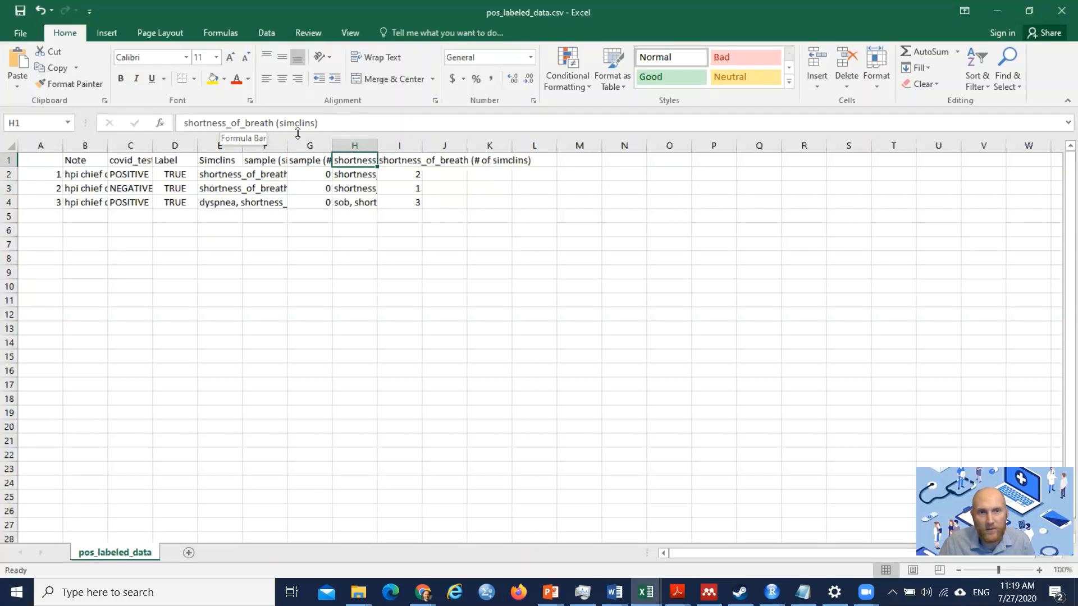
click(347, 174)
click(348, 188)
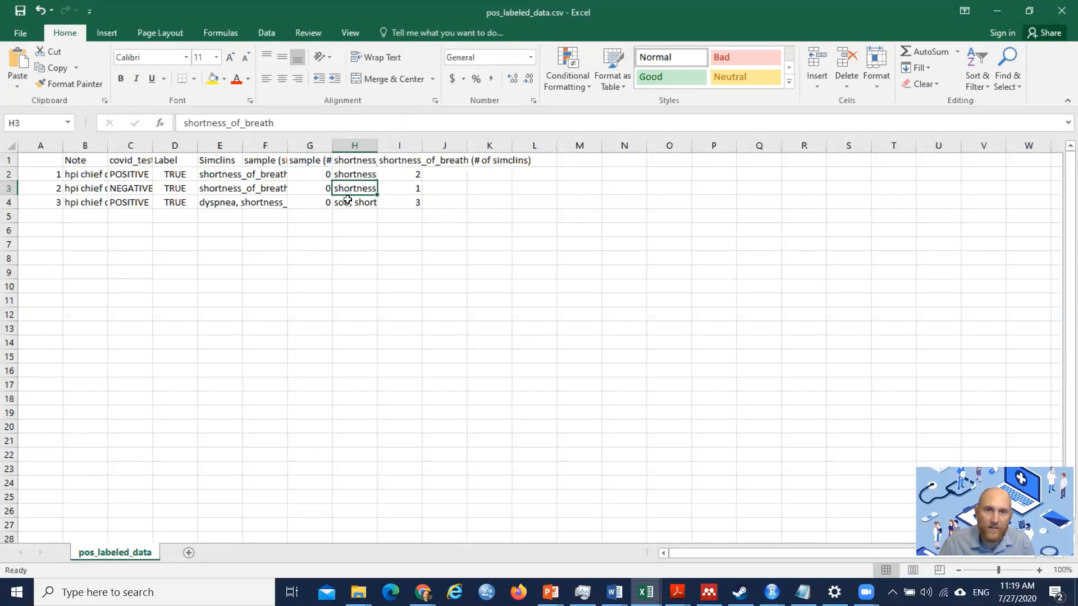
click(347, 201)
Step: Check the number of shortness_of_breath simclins in each note and recheck the matched terms
click(399, 171)
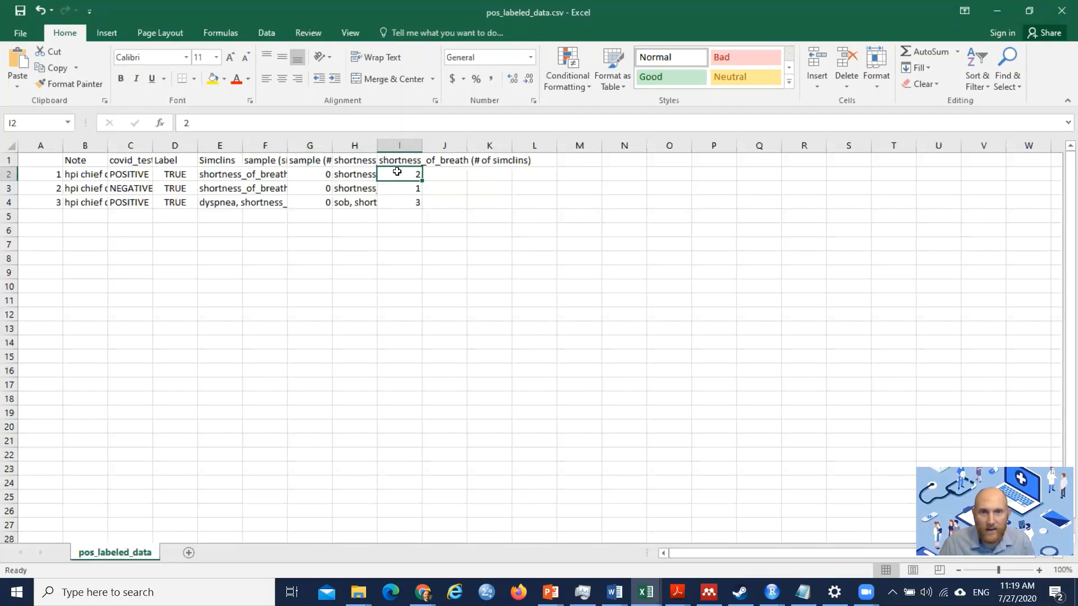
click(400, 187)
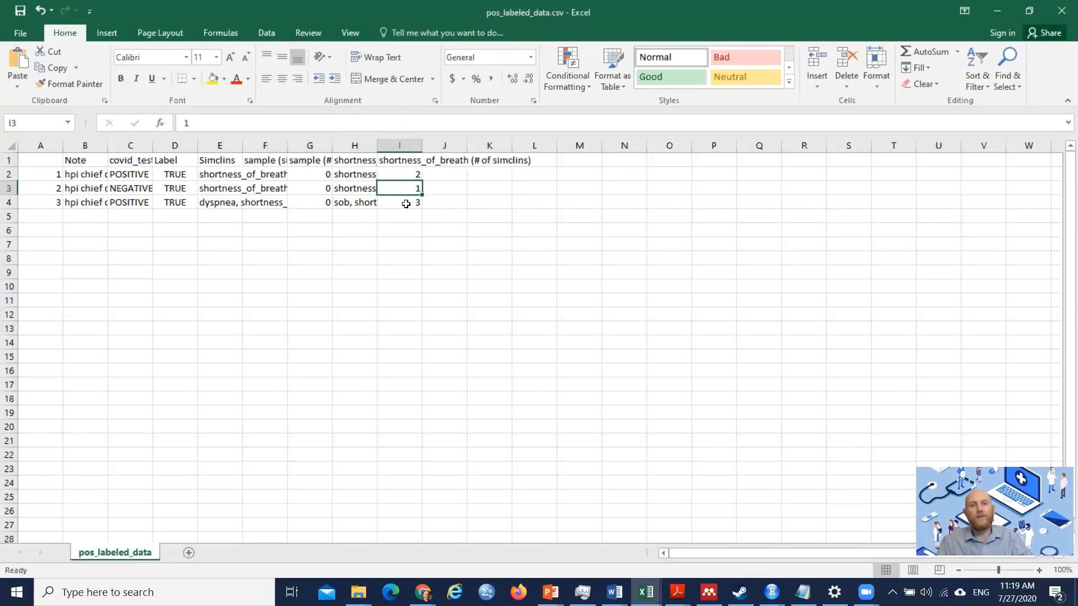
click(406, 204)
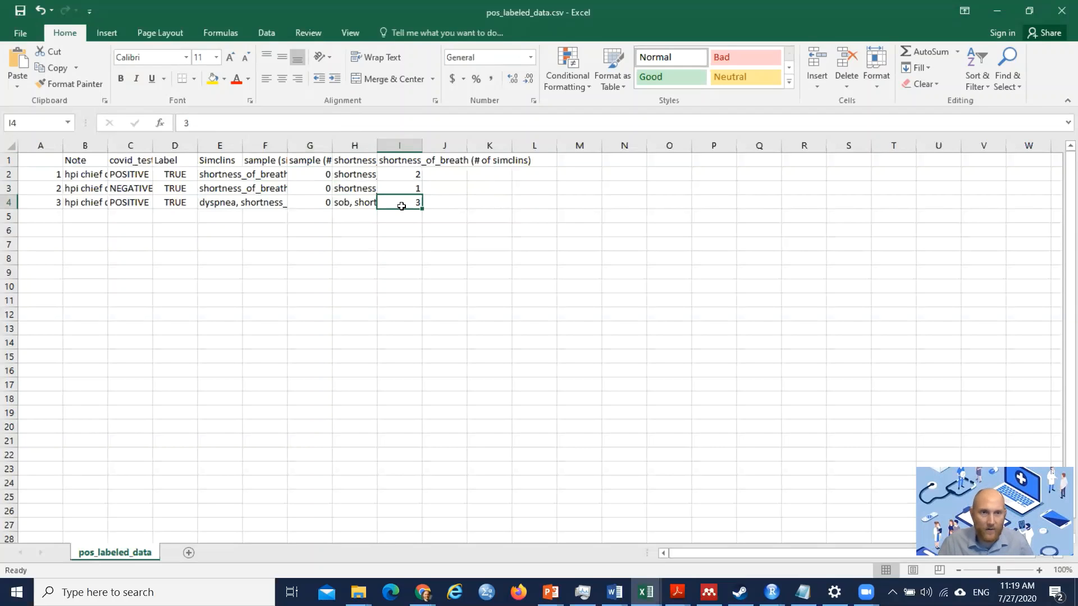
click(44, 173)
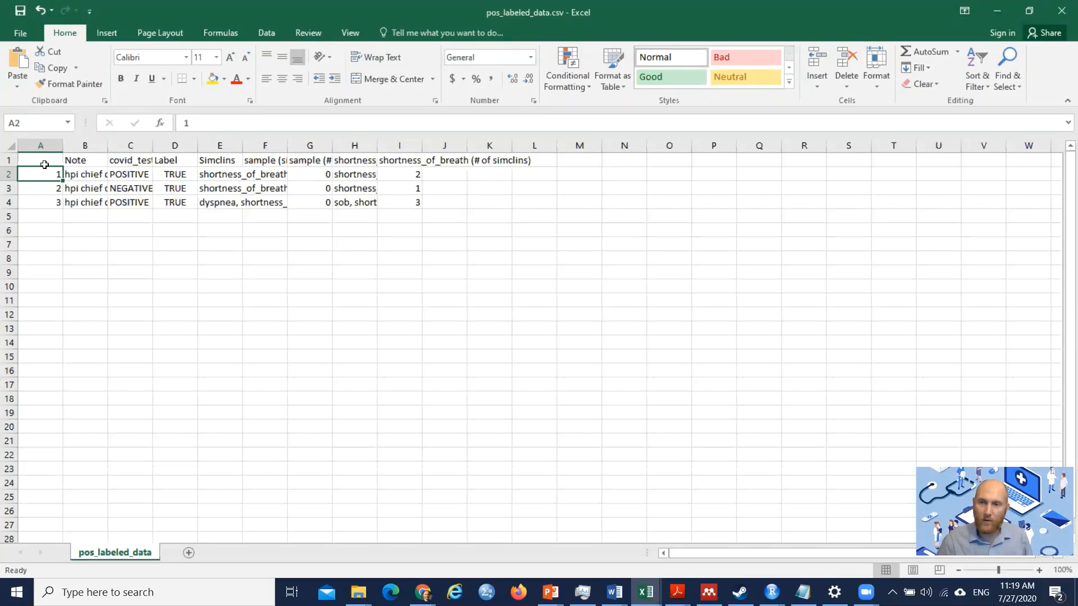
click(356, 174)
click(356, 187)
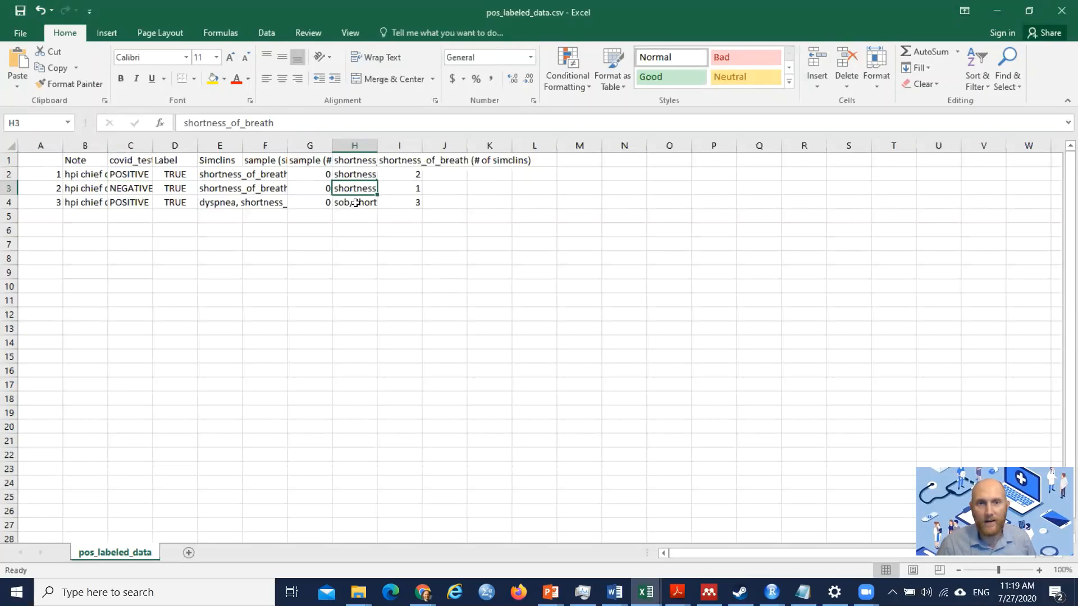
click(356, 202)
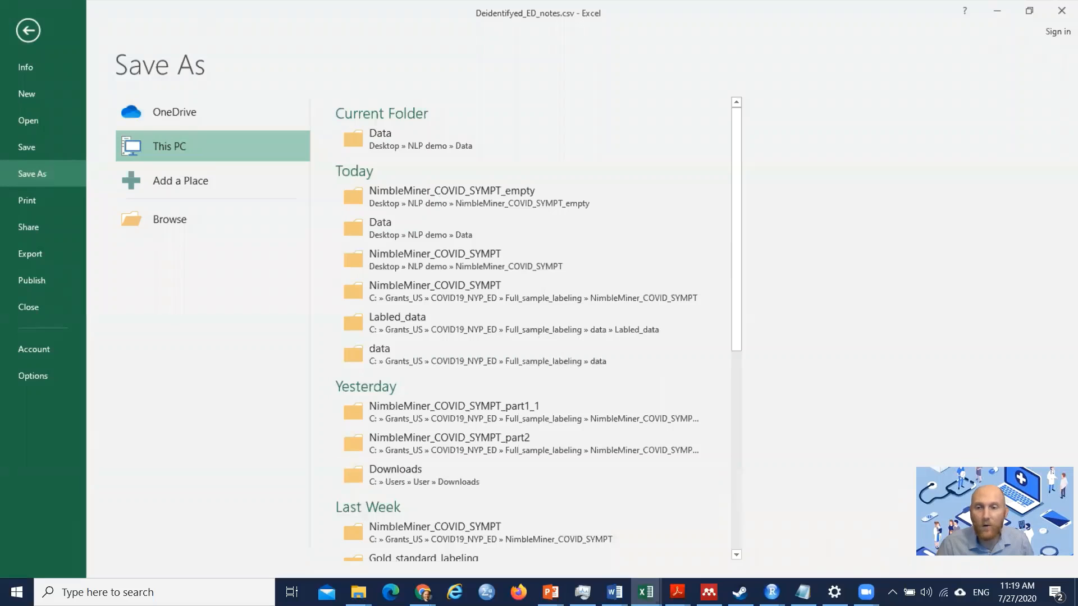
Step: Switch back to the NimbleMiner_COVID_SYMPT_empty project and view its Machine learning options for training, model learning and label prediction
mouse_move(771, 592)
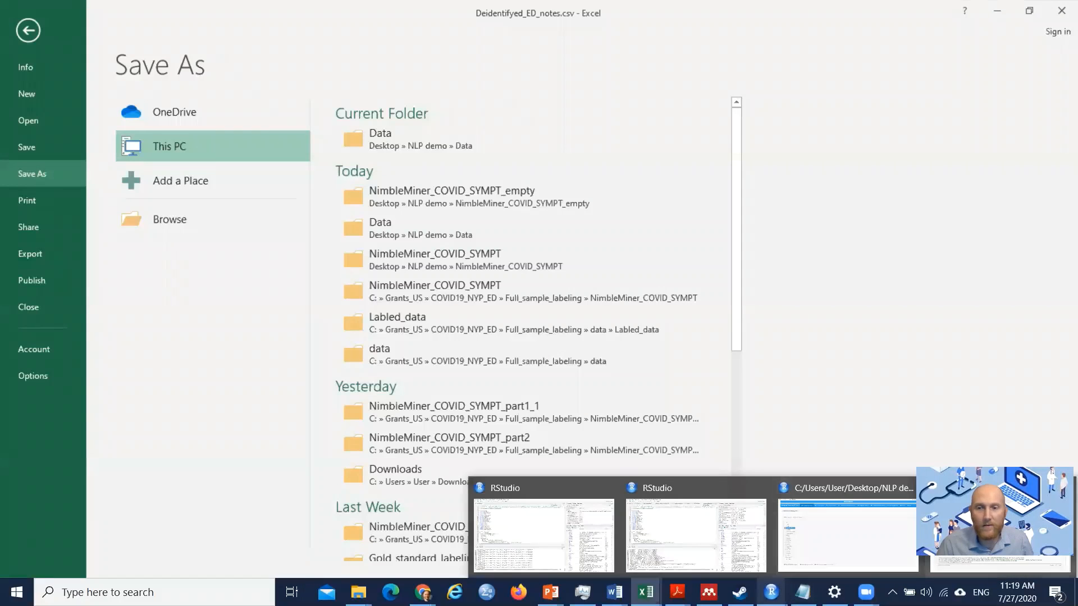
mouse_move(993, 533)
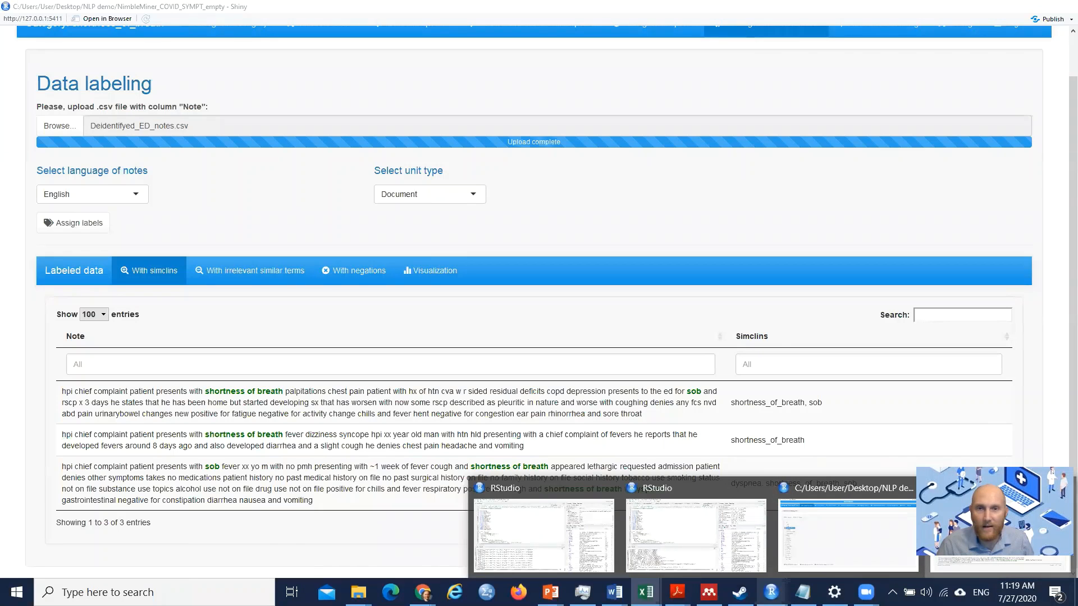
click(992, 534)
click(847, 64)
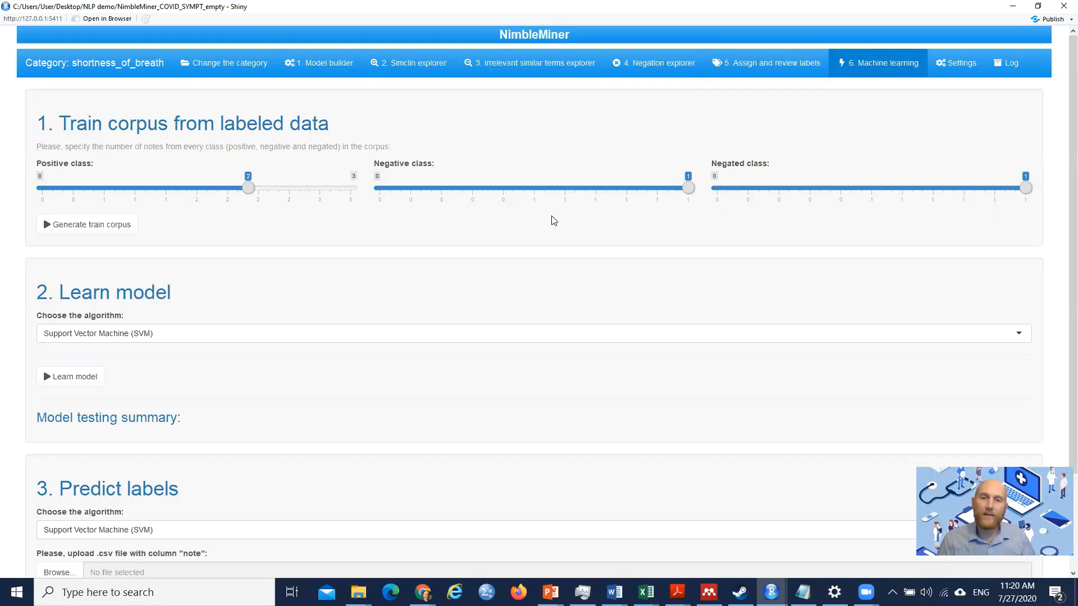
Step: View the user data settings, then examine the system efficacy figures and the log of operations
click(945, 66)
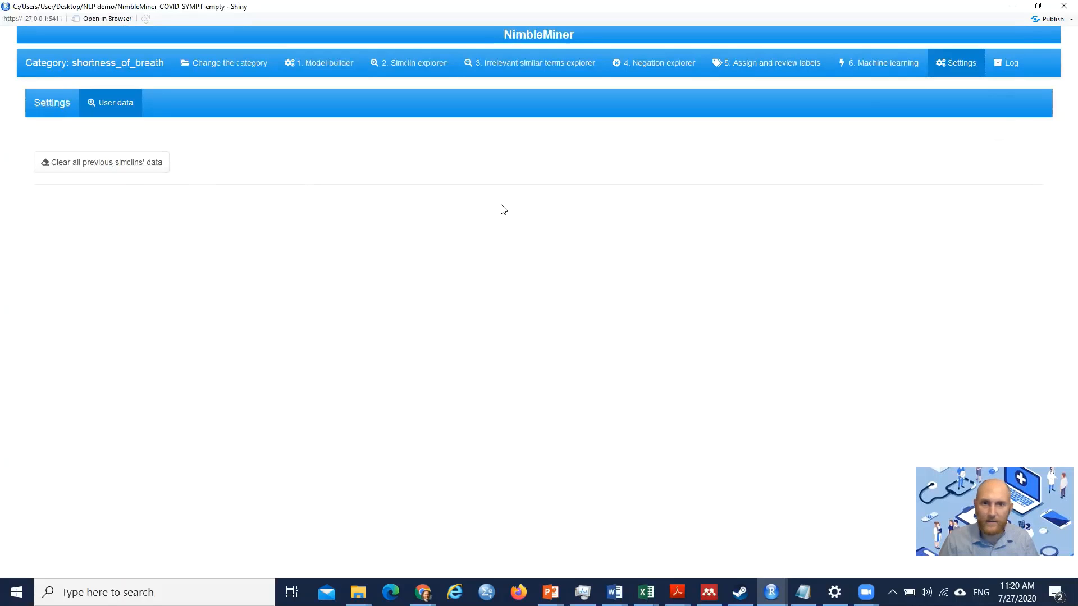
click(998, 69)
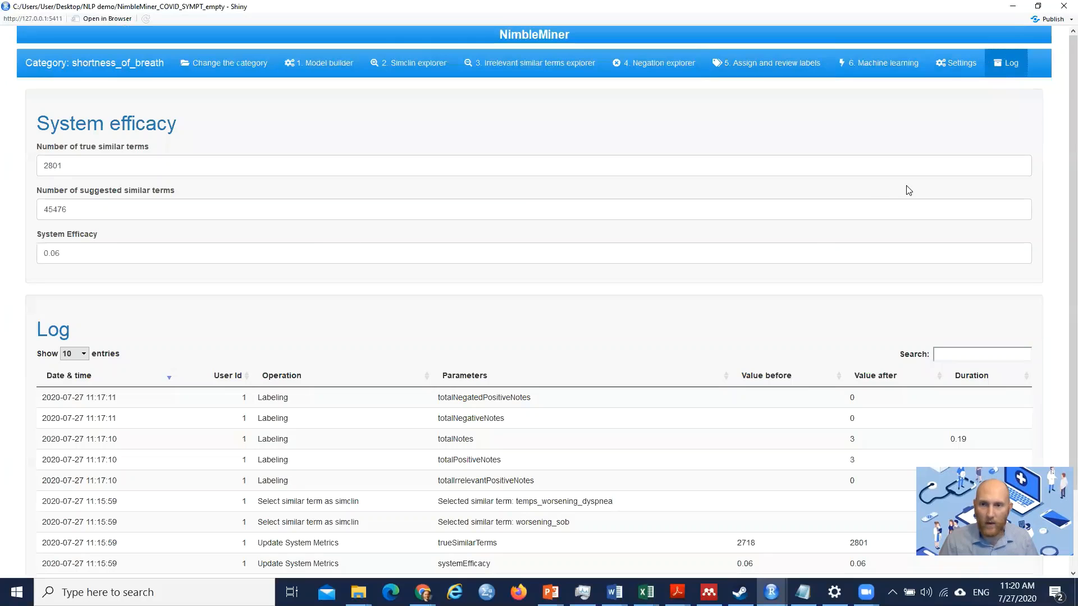
scroll(1061, 129, down, 2)
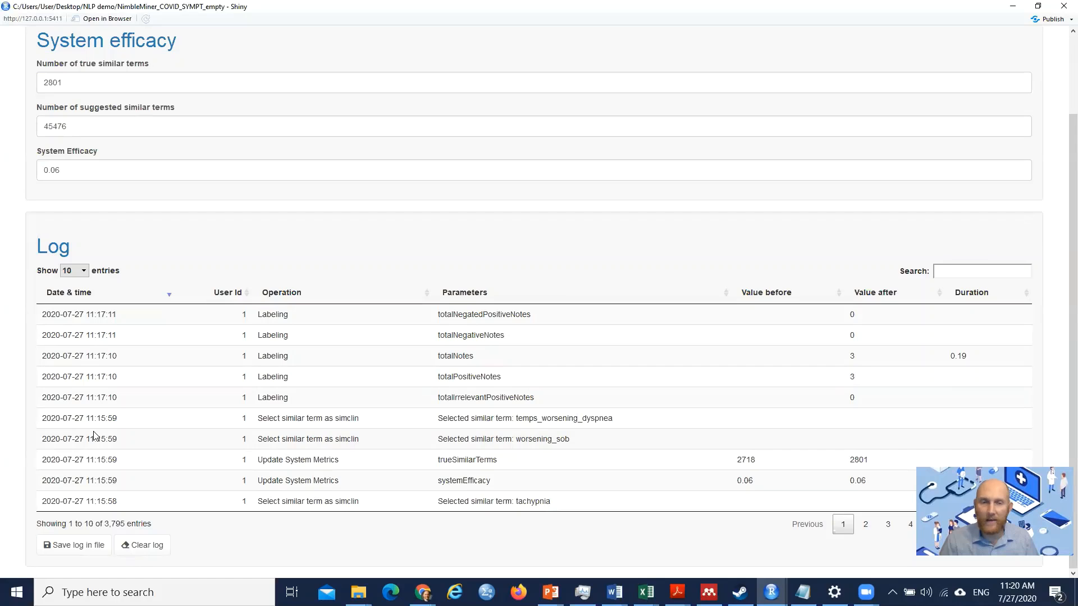
scroll(376, 275, up, 2)
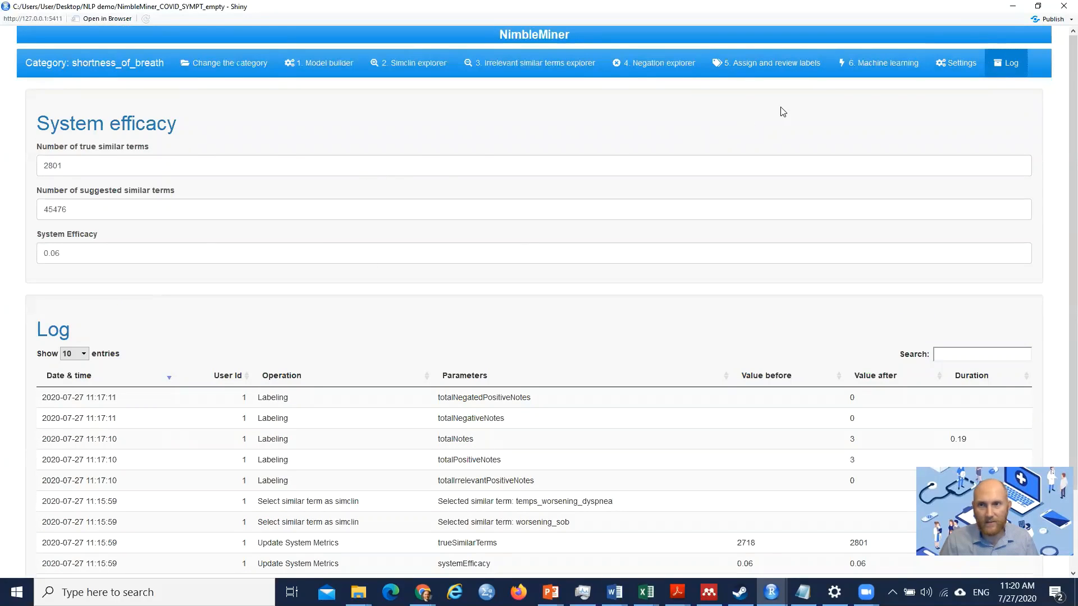
Step: Switch to the NimbleMiner_COVID_SYMPT project and check the total number of simclins for Shortness.of.Breath in the Simclin explorer
click(1014, 11)
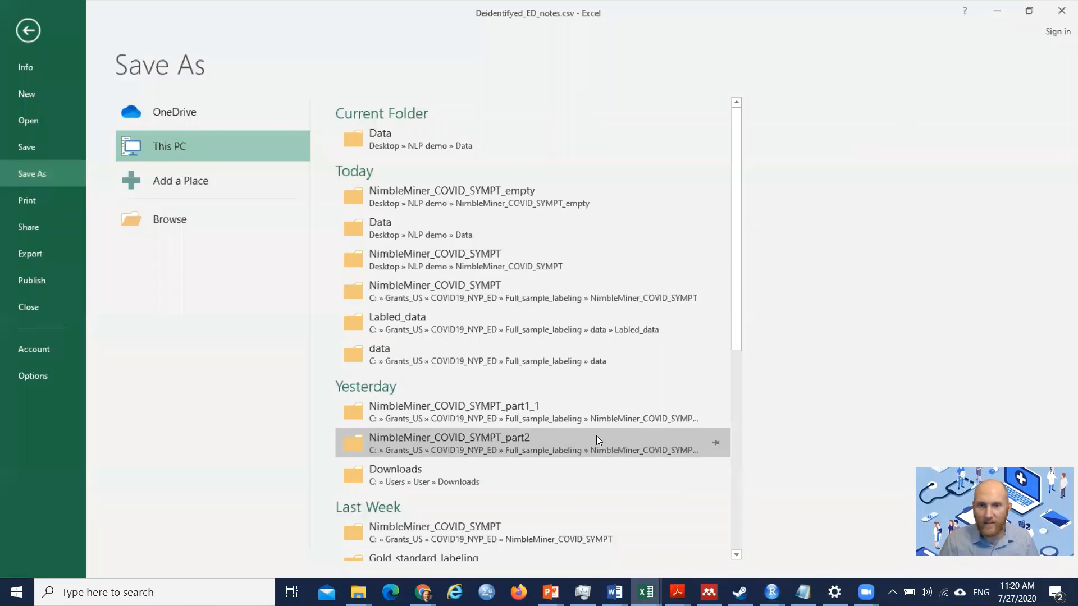
mouse_move(772, 590)
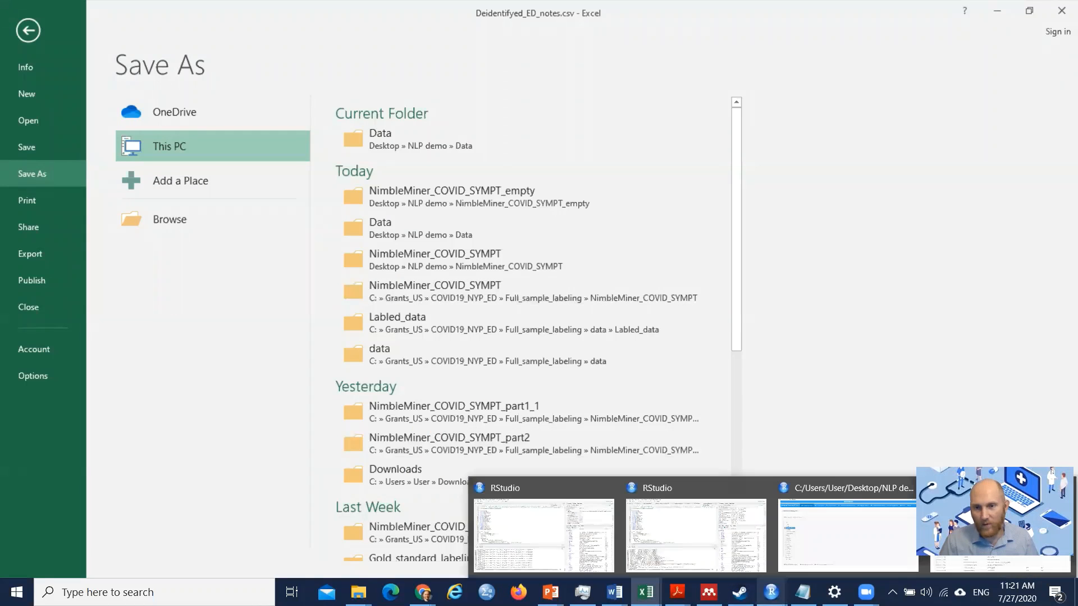
click(827, 548)
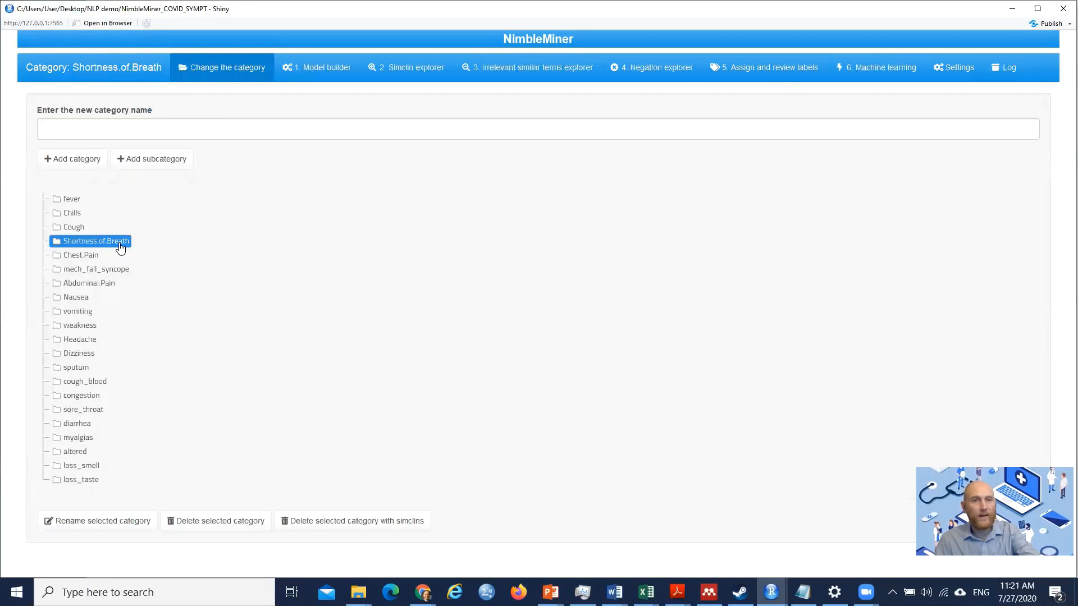
click(387, 72)
scroll(371, 375, down, 5)
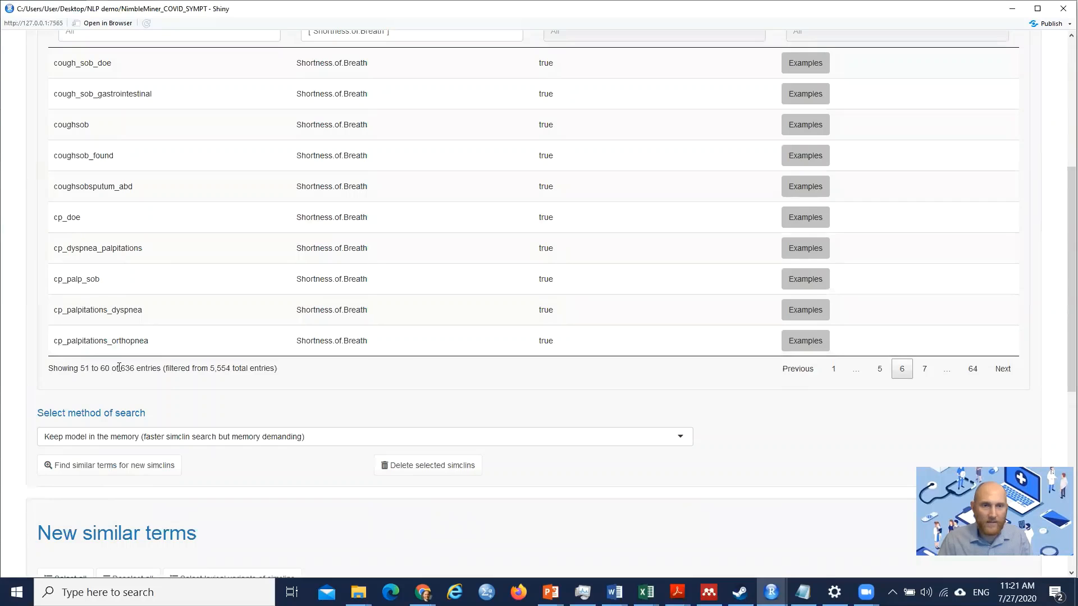
drag(121, 368, 131, 368)
Step: Browse the Shortness.of.Breath simclins on pages 6 through 8 of the list
scroll(272, 407, up, 2)
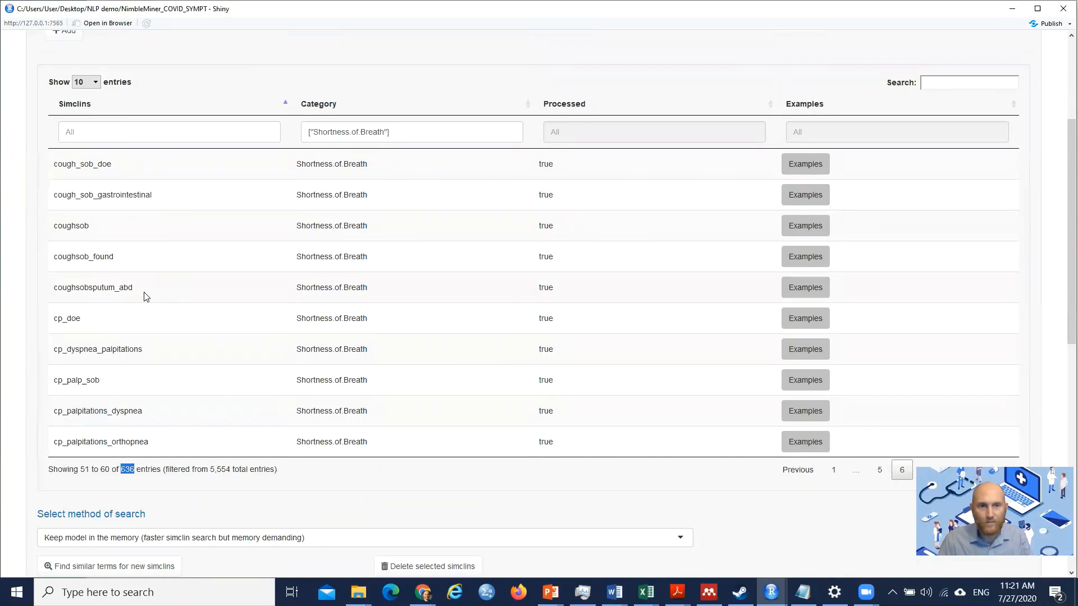
scroll(144, 296, down, 1)
scroll(168, 300, down, 2)
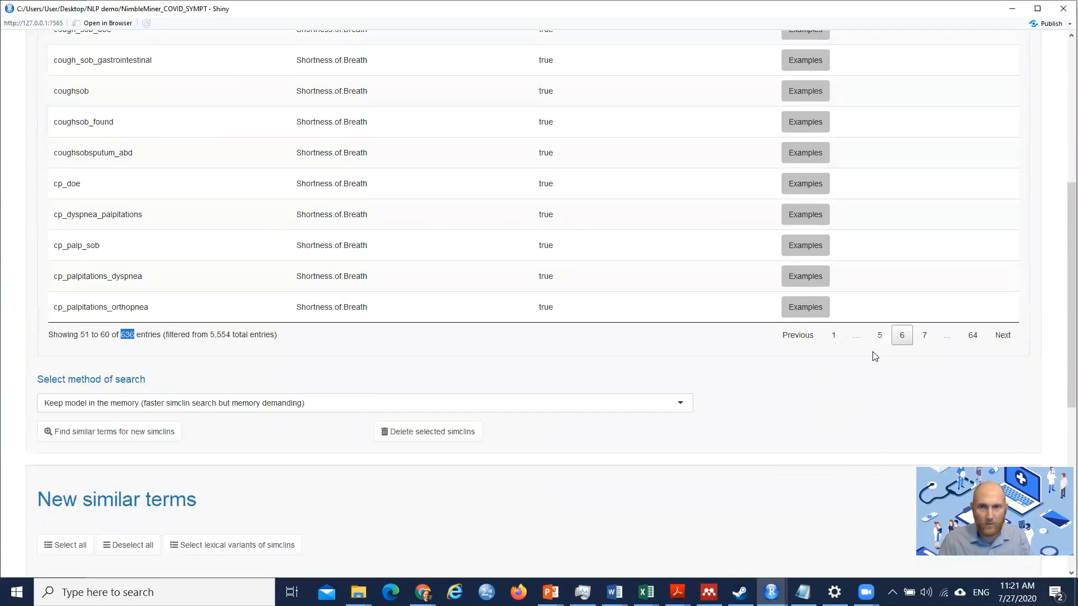
click(925, 335)
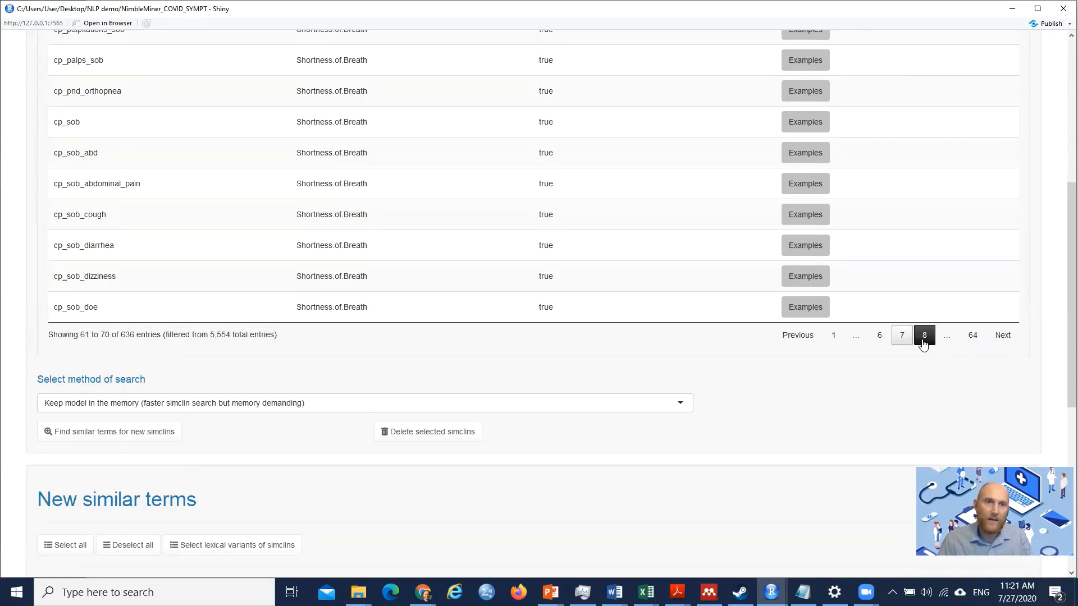
click(923, 337)
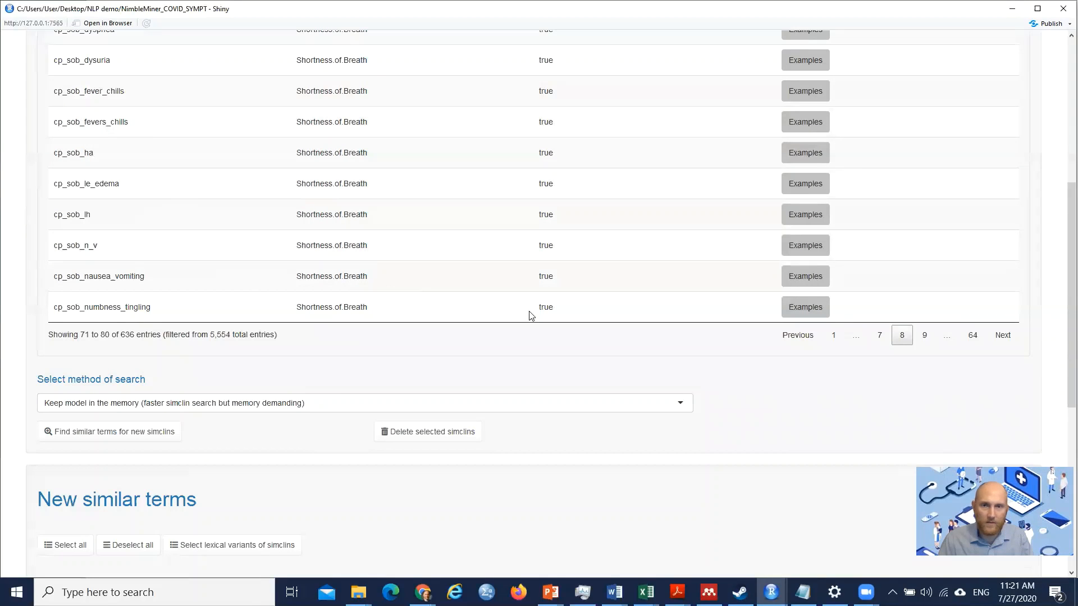
Step: Return to the first page of the Shortness.of.Breath simclins and examine the terms listed there
click(833, 335)
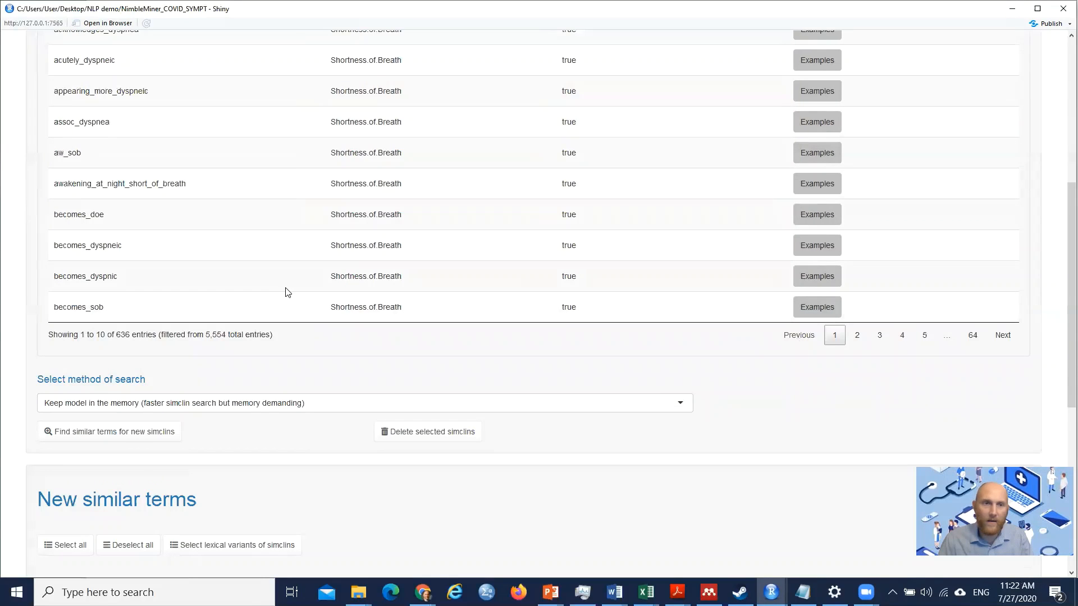
scroll(286, 292, up, 1)
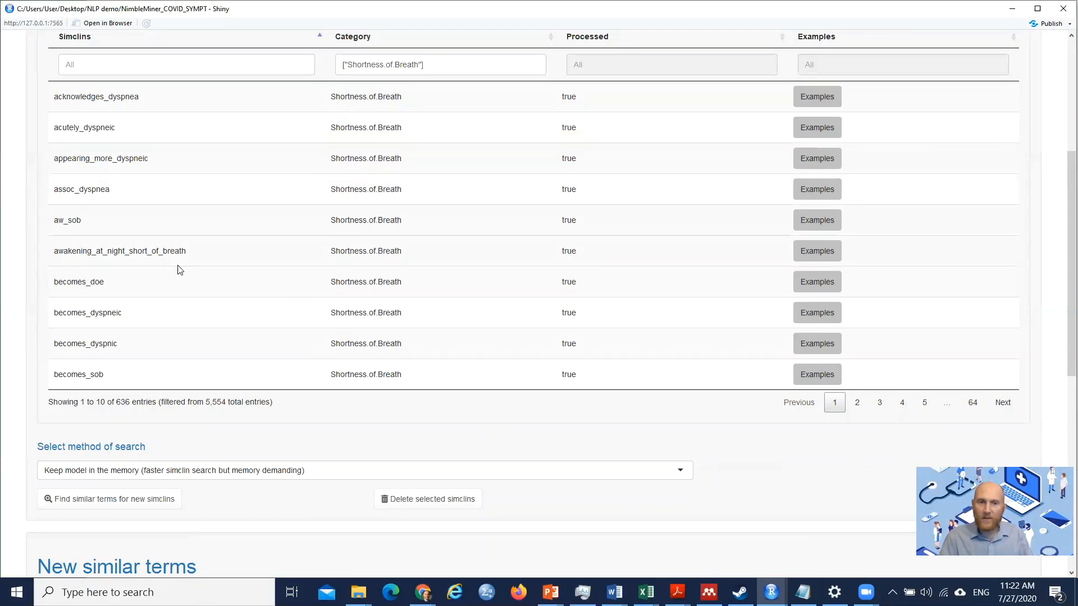
scroll(183, 285, up, 5)
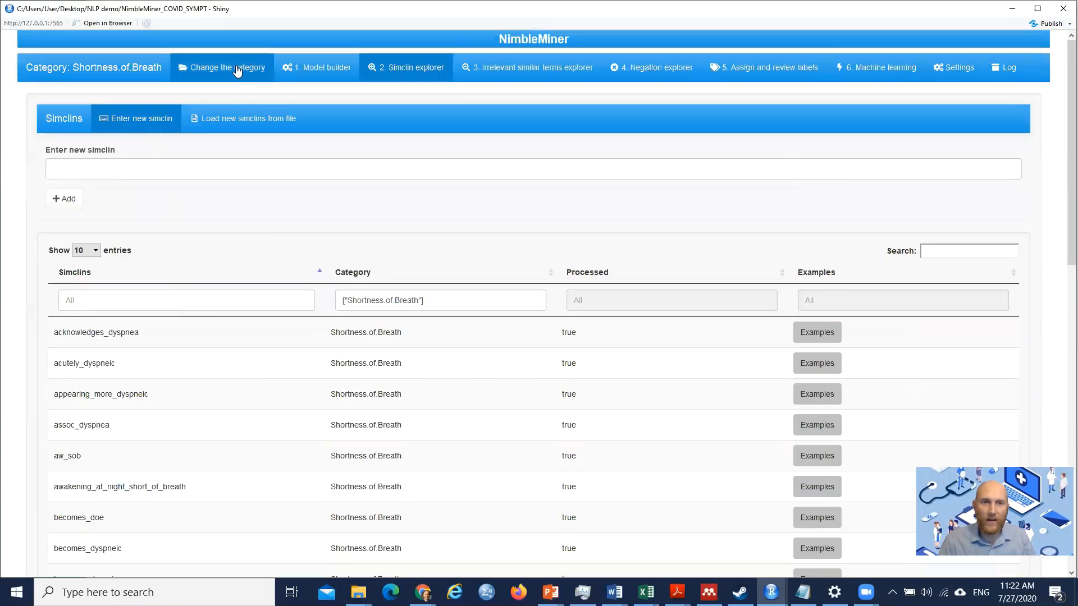
Step: Change the category to Nausea and check its total number of simclins in the Simclin explorer
click(238, 70)
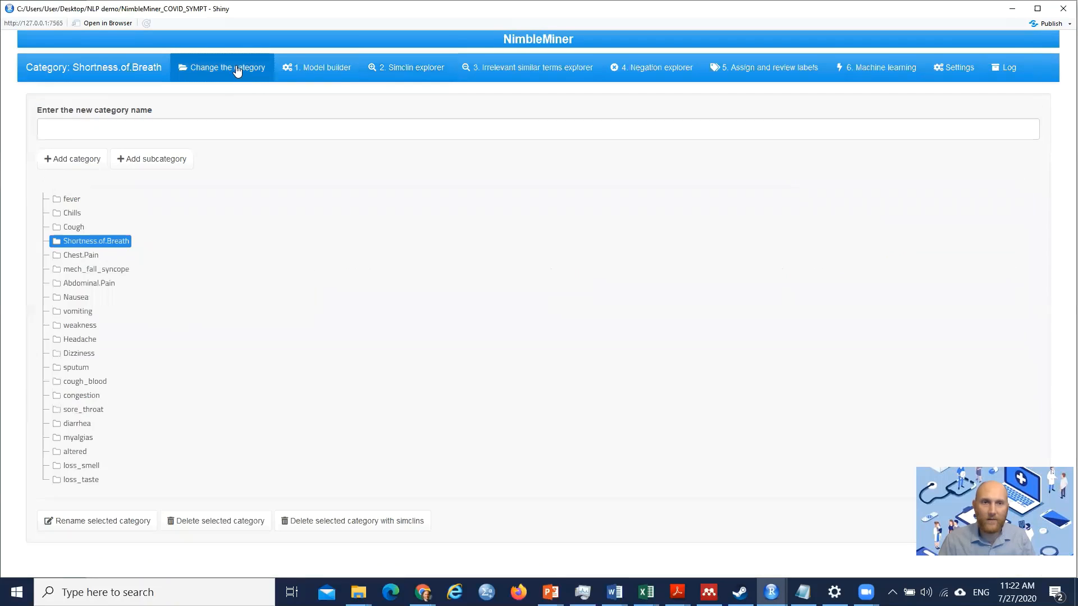
click(77, 298)
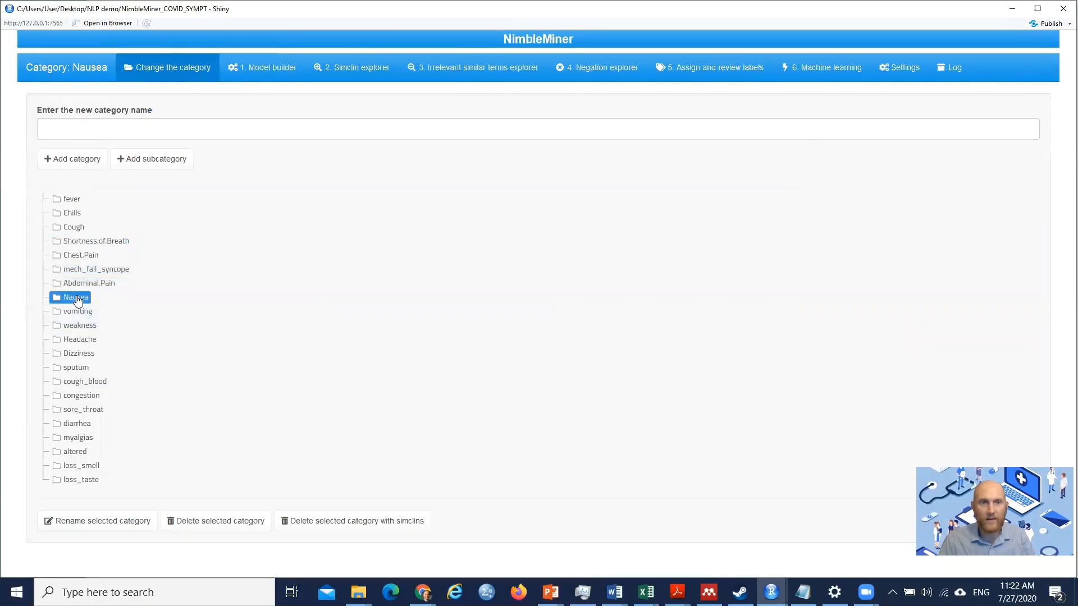
click(362, 68)
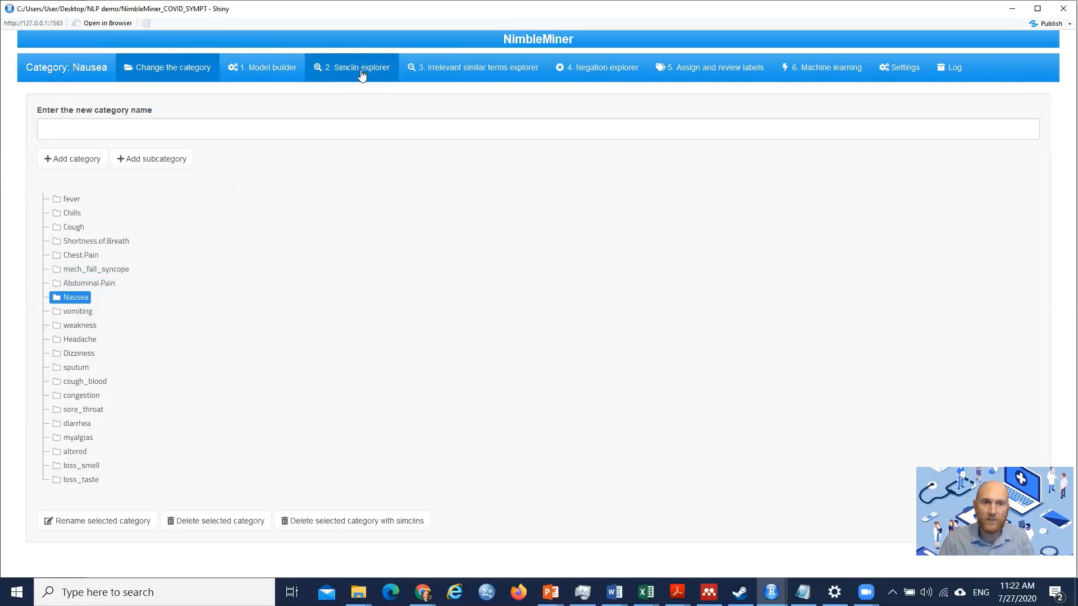
scroll(314, 351, down, 3)
scroll(314, 351, down, 2)
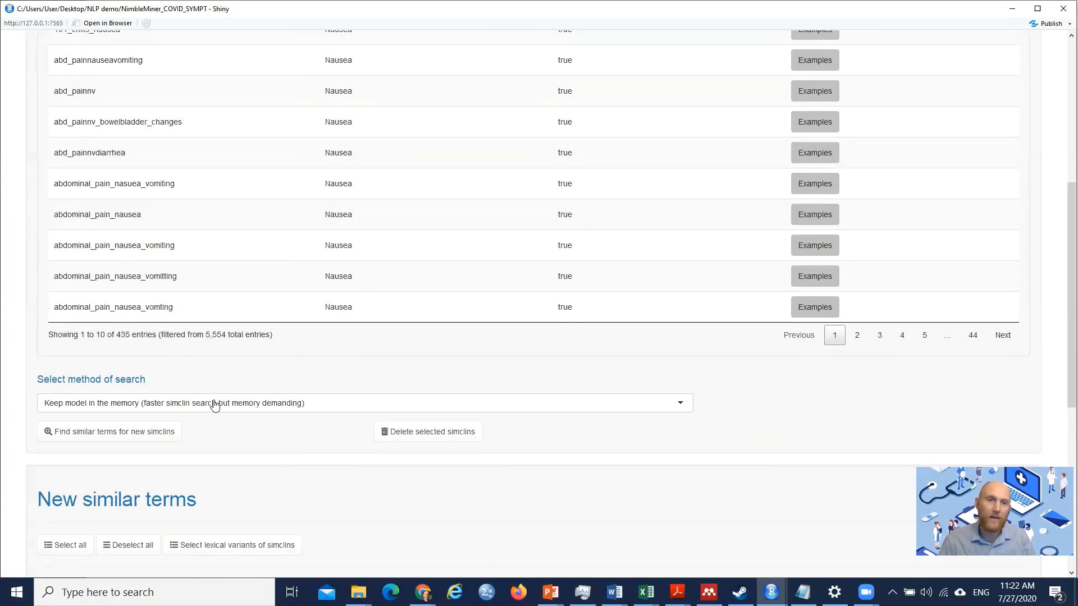
double_click(124, 335)
scroll(235, 376, up, 2)
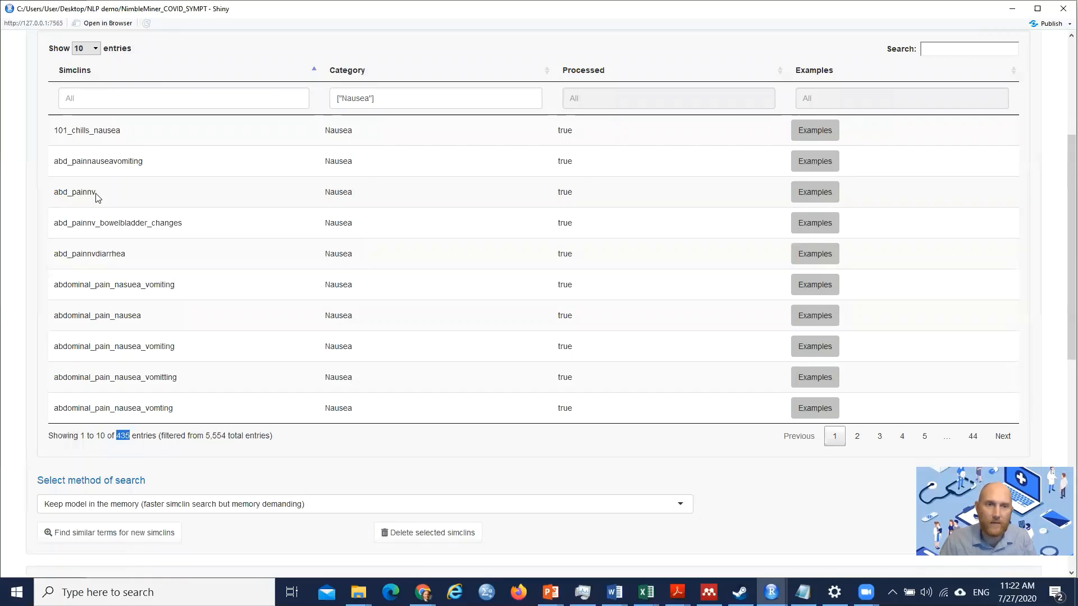
Step: Upload Deidentifyed_ED_notes.csv for data labeling and assign labels to its notes, in English with Document as the unit type
scroll(227, 277, up, 4)
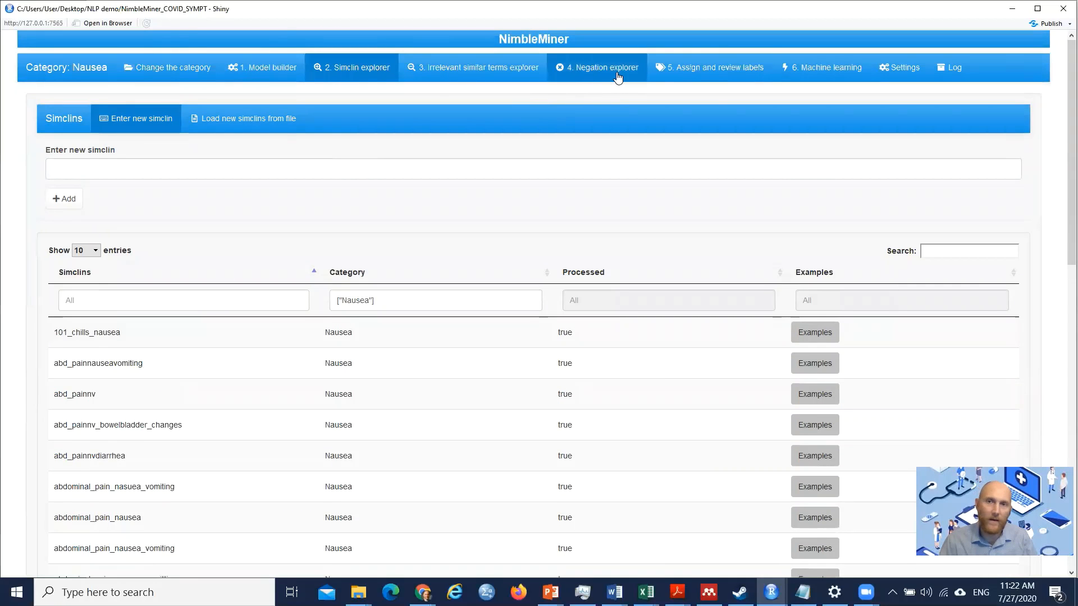
click(696, 71)
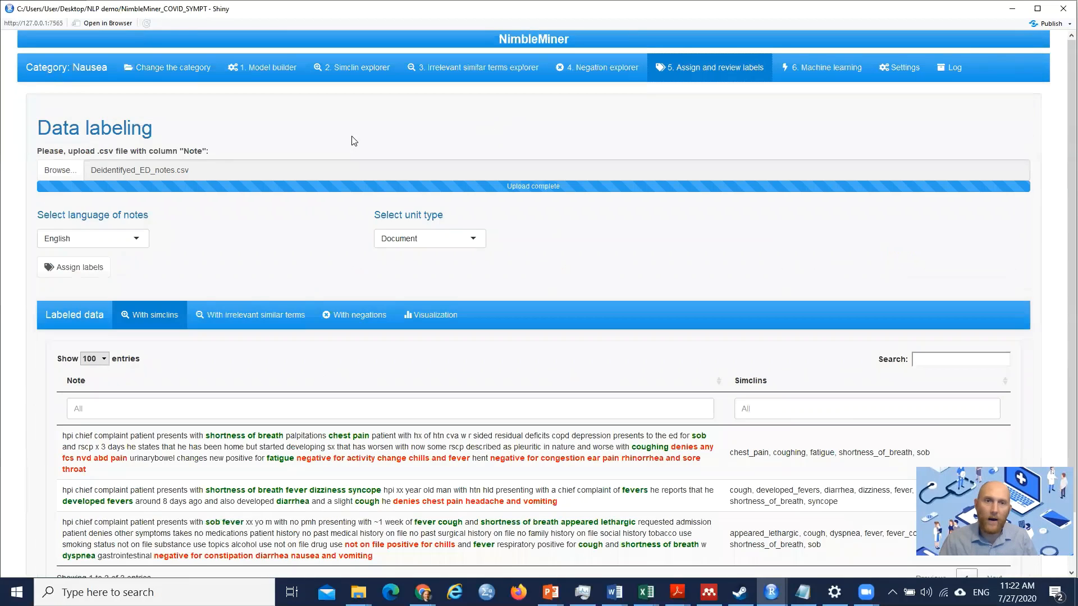
click(53, 169)
click(241, 97)
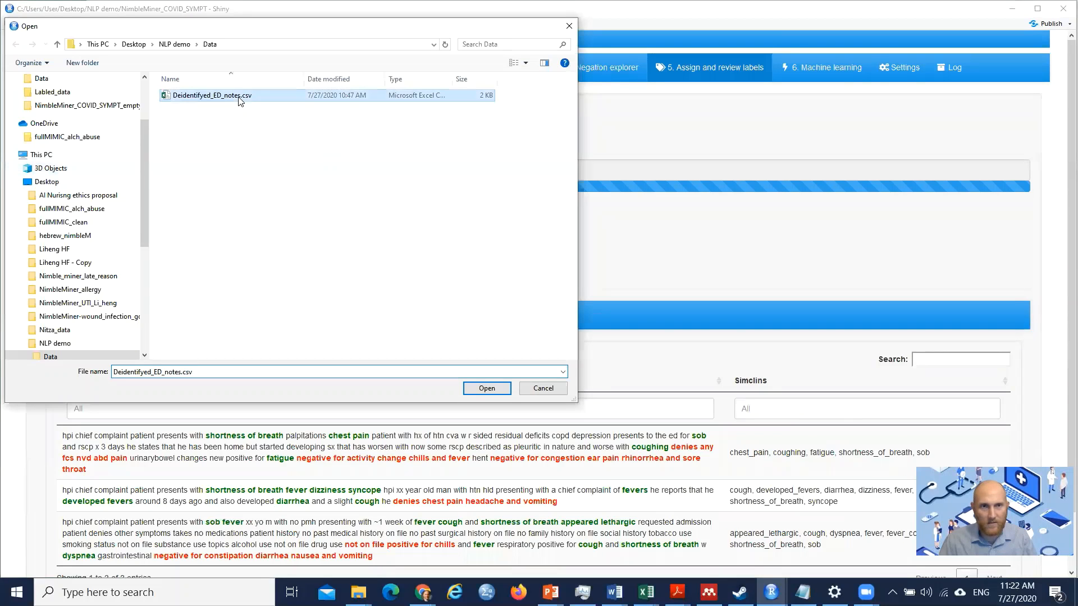
click(472, 389)
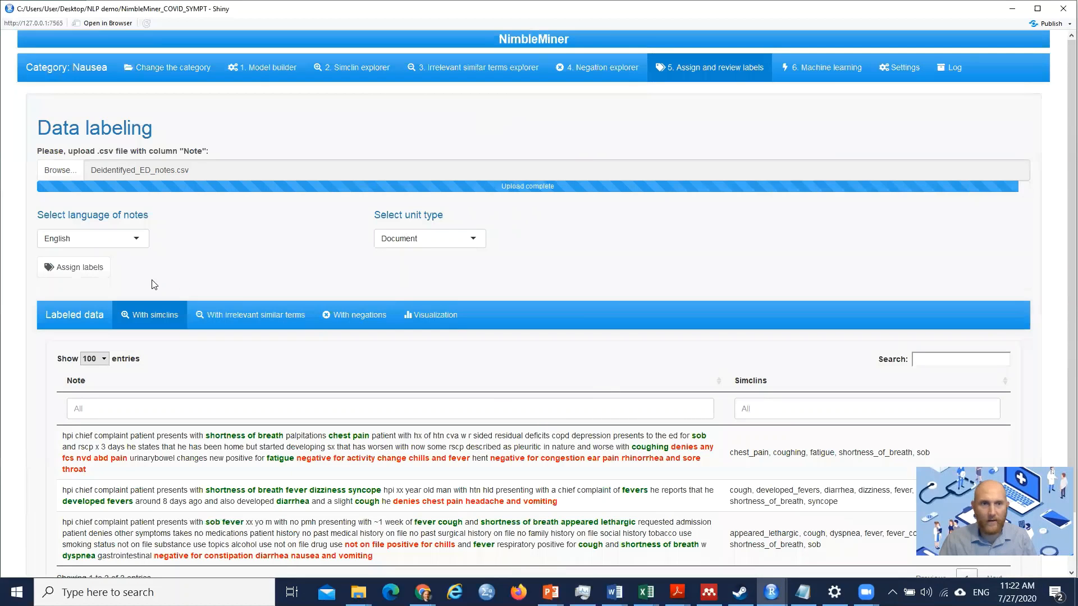
click(79, 269)
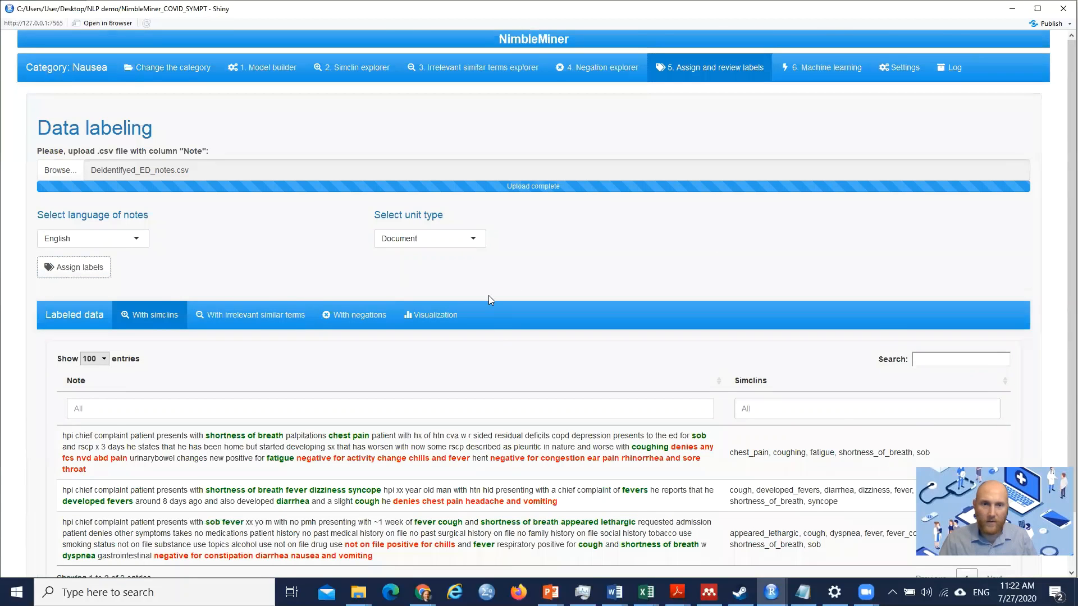
Step: Review the labeled notes, examining the positive mention "shortness of breath" and the negated "nvd abd pain" in the first note
scroll(489, 296, down, 1)
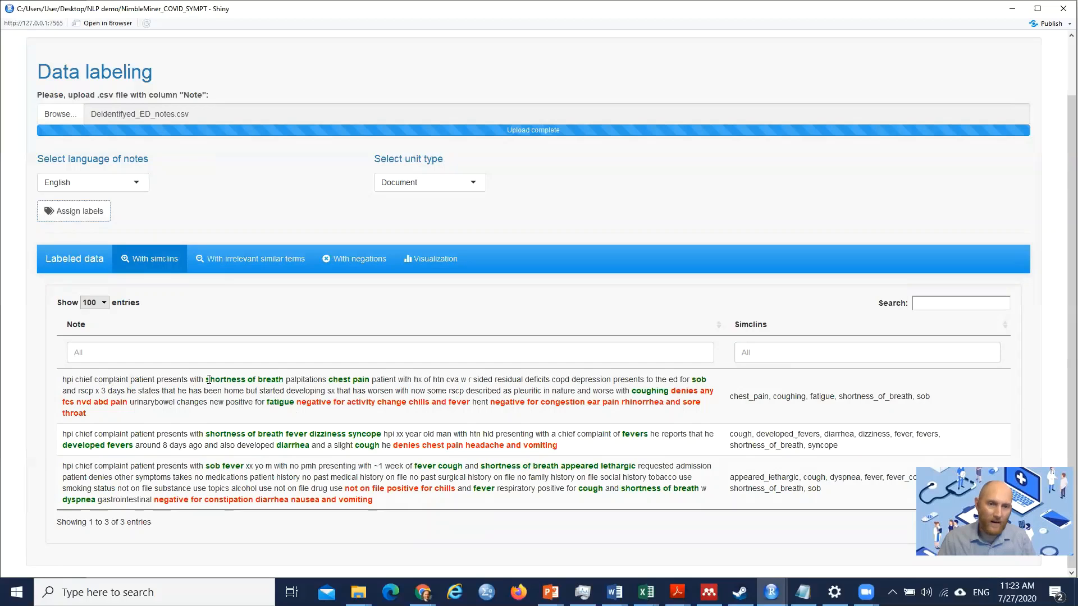
drag(208, 379, 283, 379)
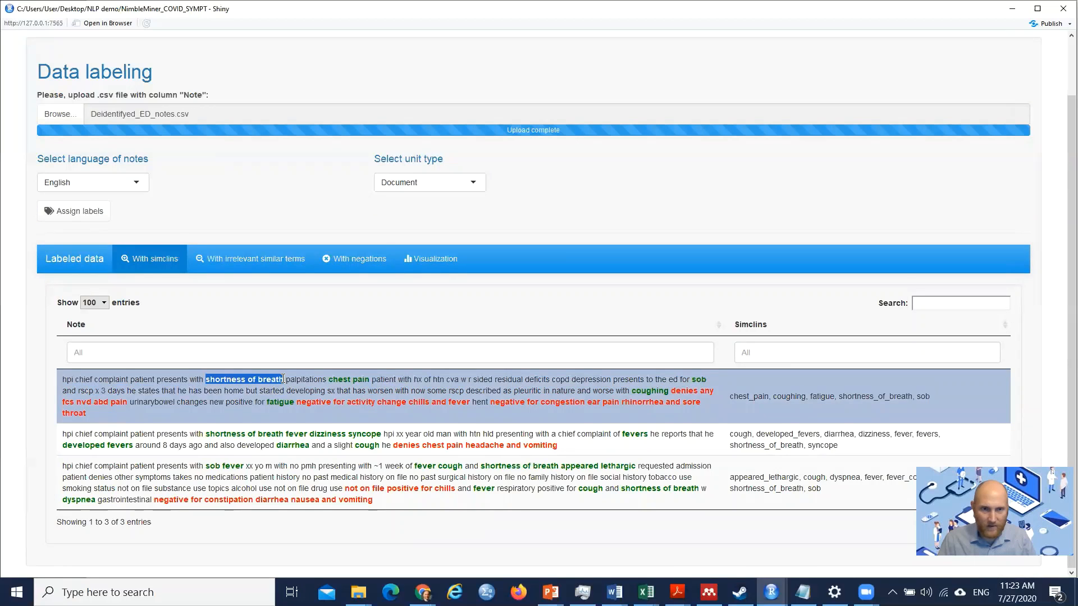
click(283, 379)
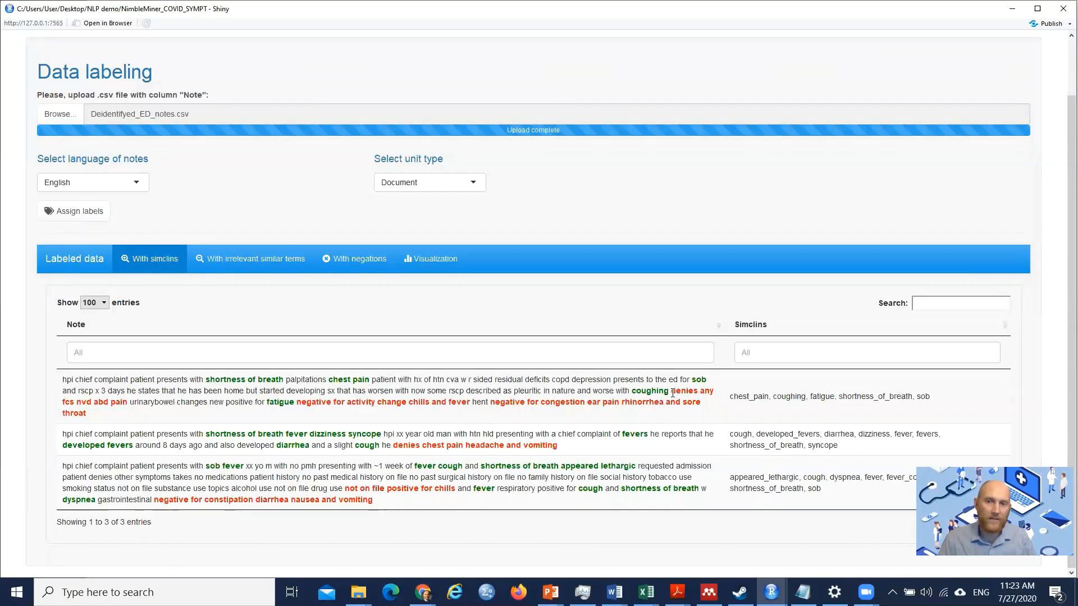
drag(78, 403, 126, 404)
click(104, 404)
click(126, 404)
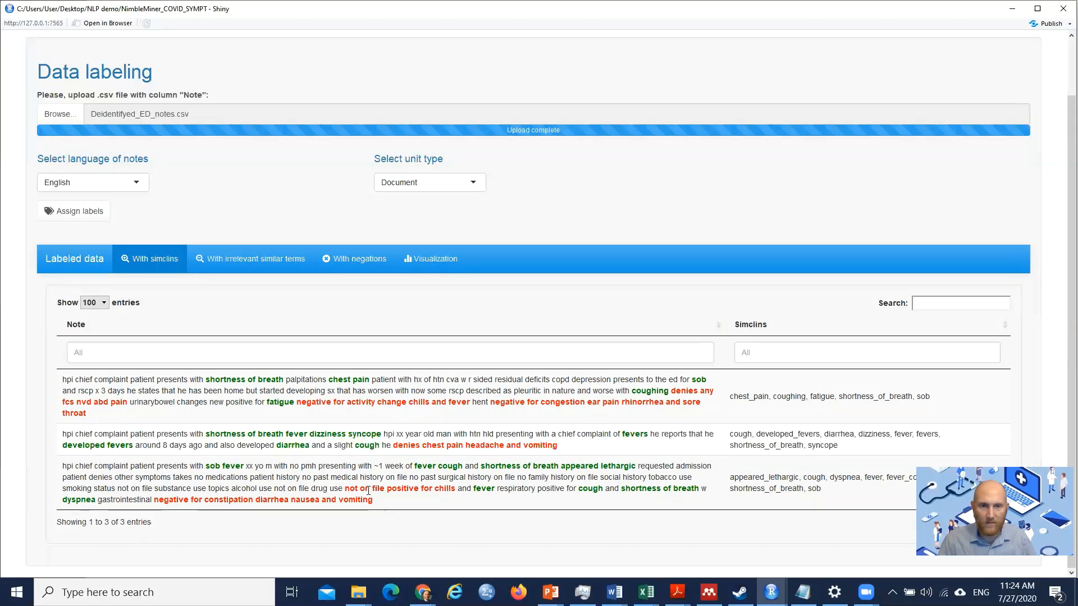
scroll(343, 474, up, 1)
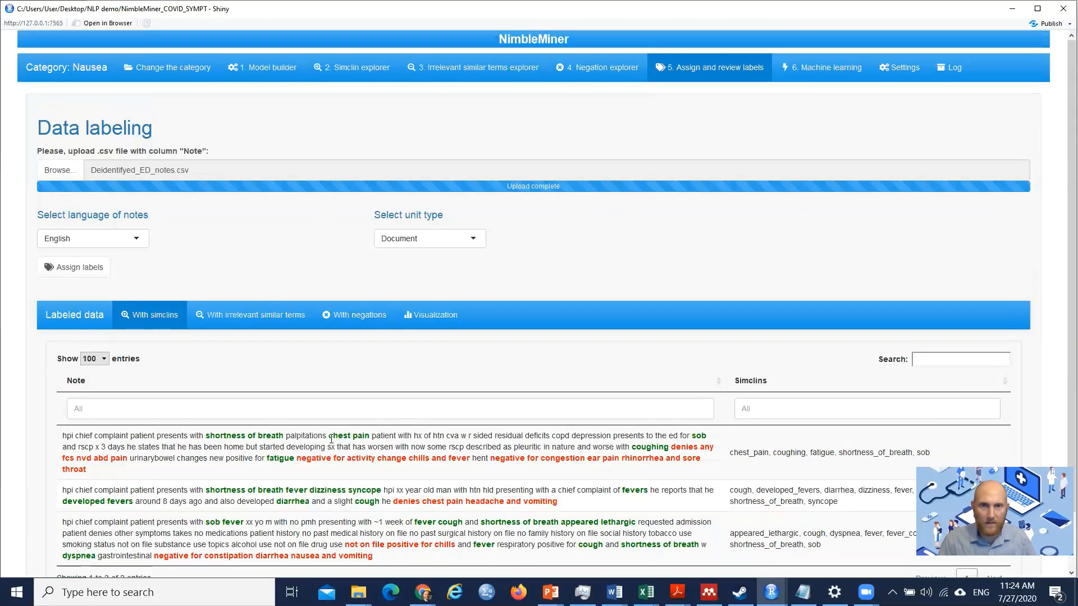
Step: Examine the general negations list and the distance-to-negation setting in the Negation explorer
click(592, 83)
scroll(498, 243, down, 1)
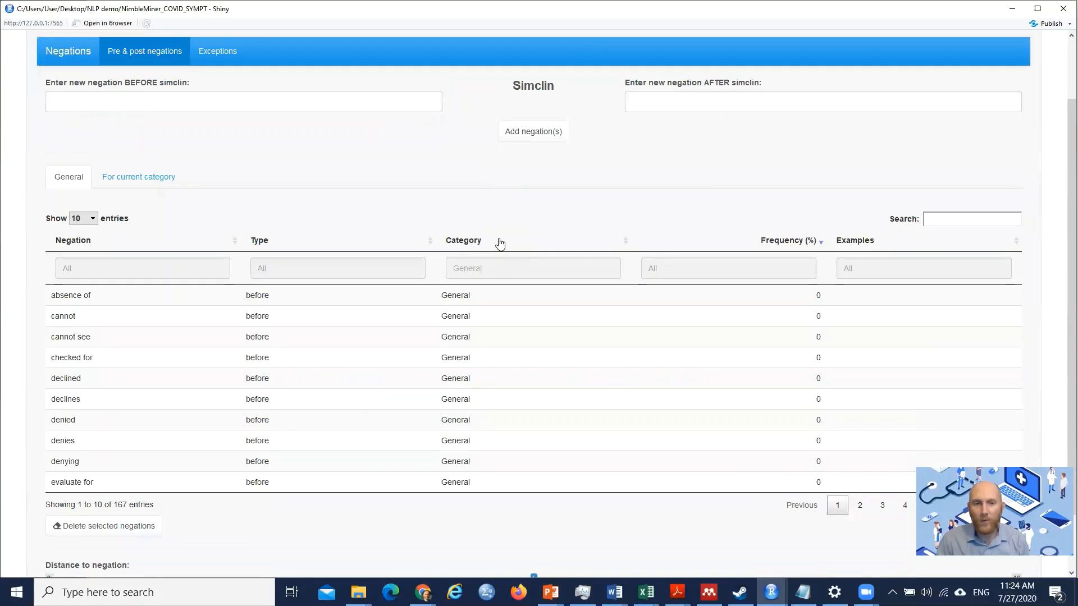
scroll(500, 242, down, 1)
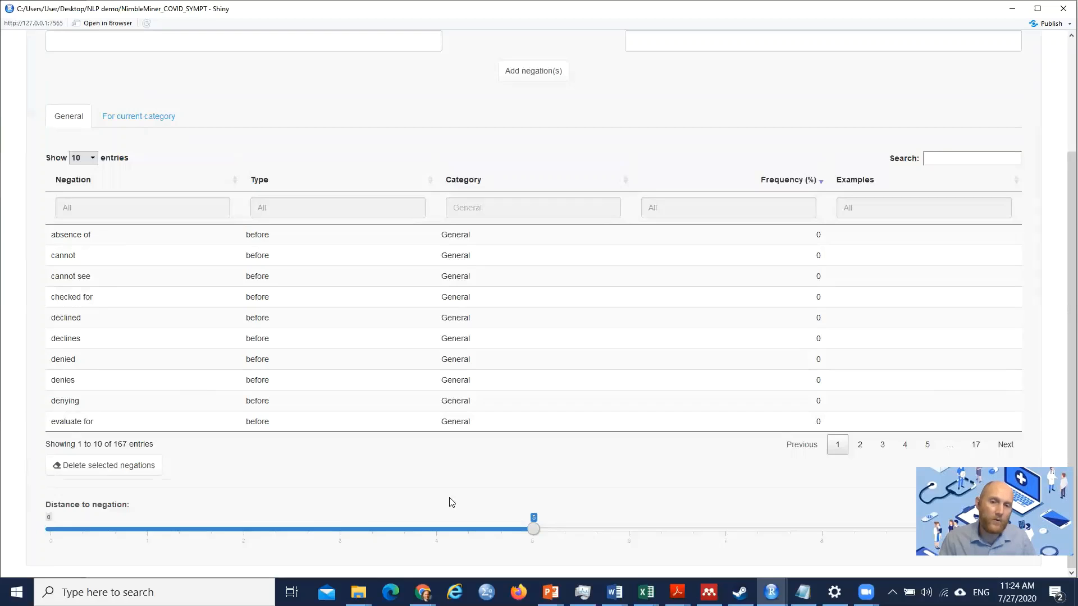
mouse_move(533, 529)
mouse_down()
mouse_move(351, 534)
mouse_move(531, 547)
mouse_up()
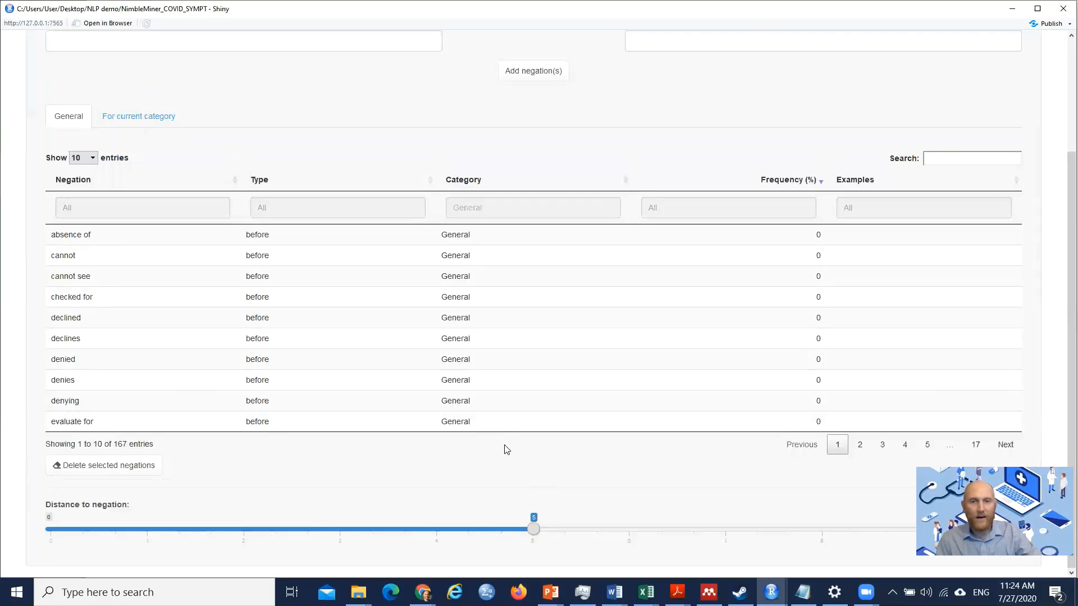
scroll(504, 447, up, 3)
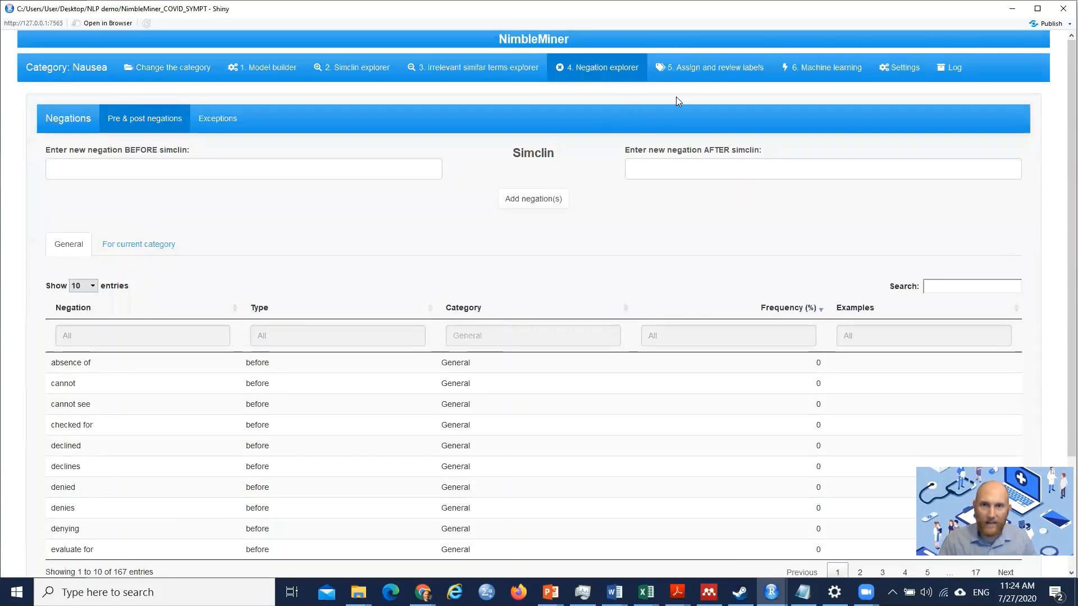
Step: Switch to the NimbleMiner_COVID_SYMPT folder, sort its files by date modified with the newest first, and try to open pos_labeled_data.csv
mouse_move(358, 592)
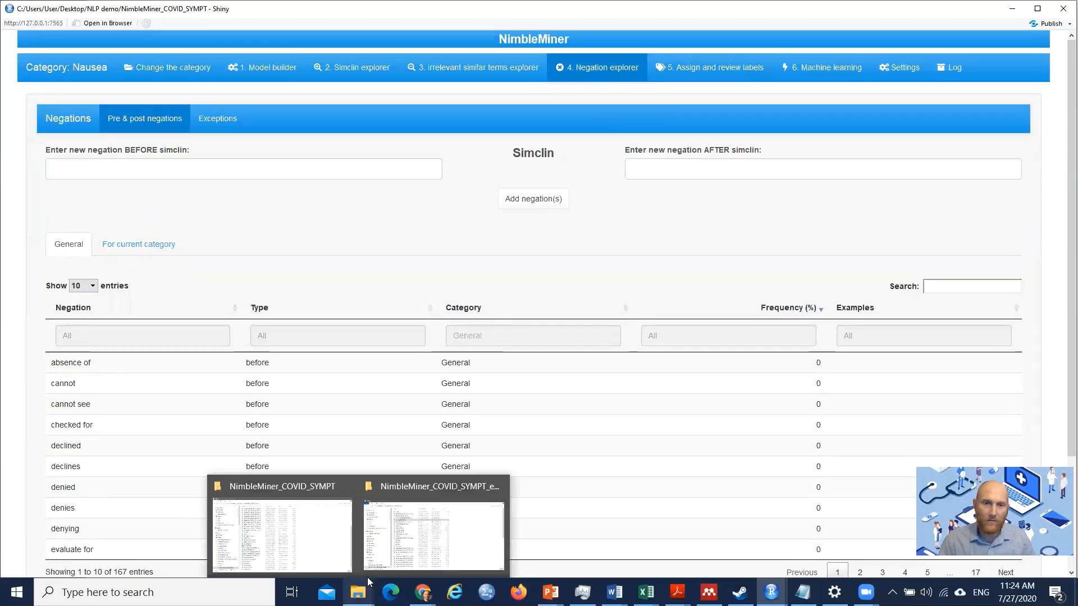
click(301, 550)
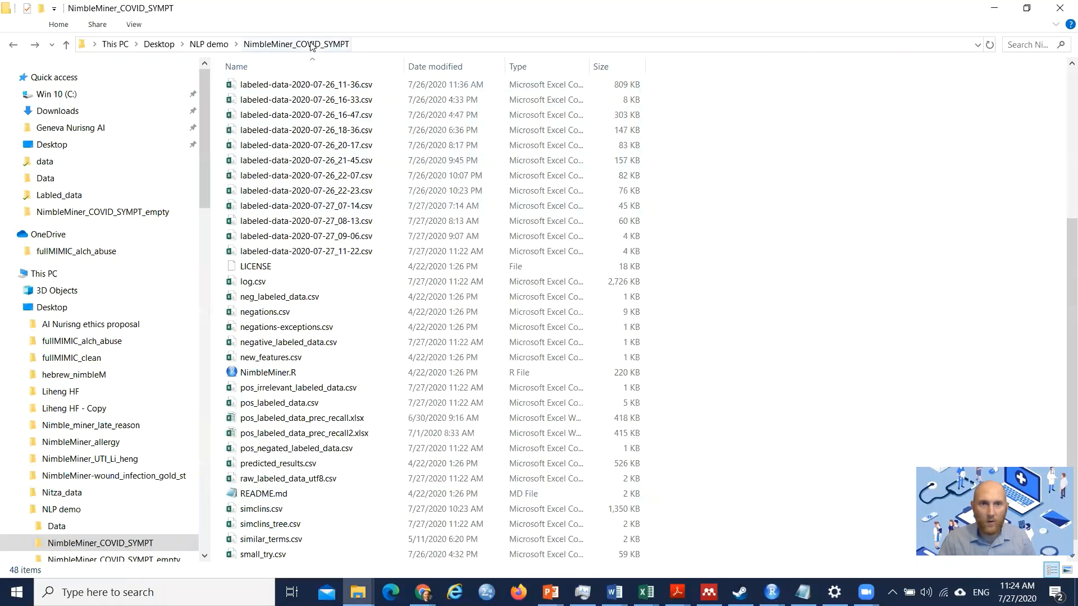
scroll(362, 239, up, 5)
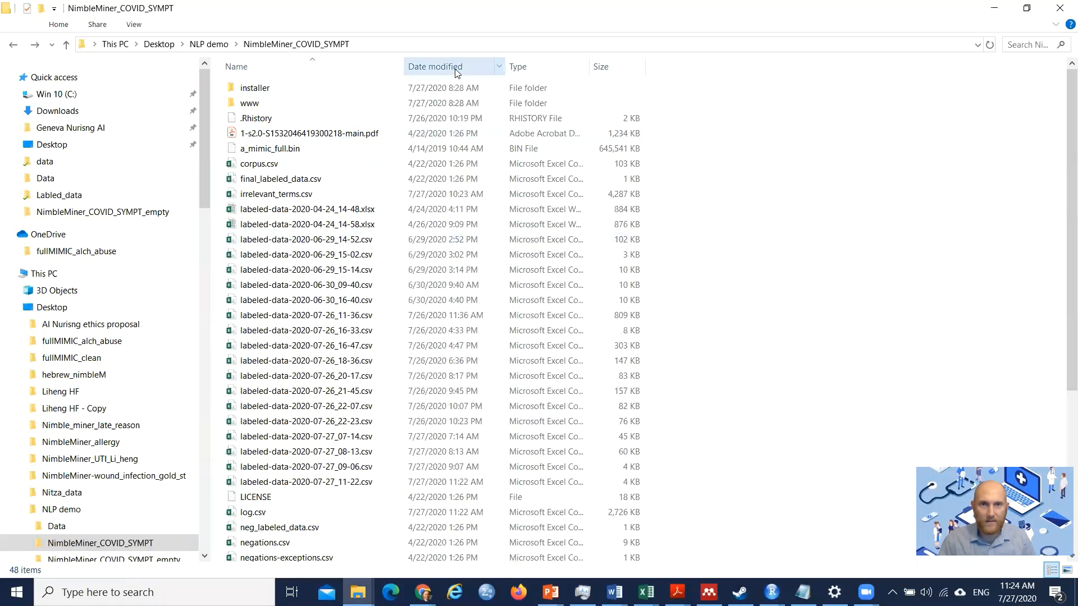
click(427, 71)
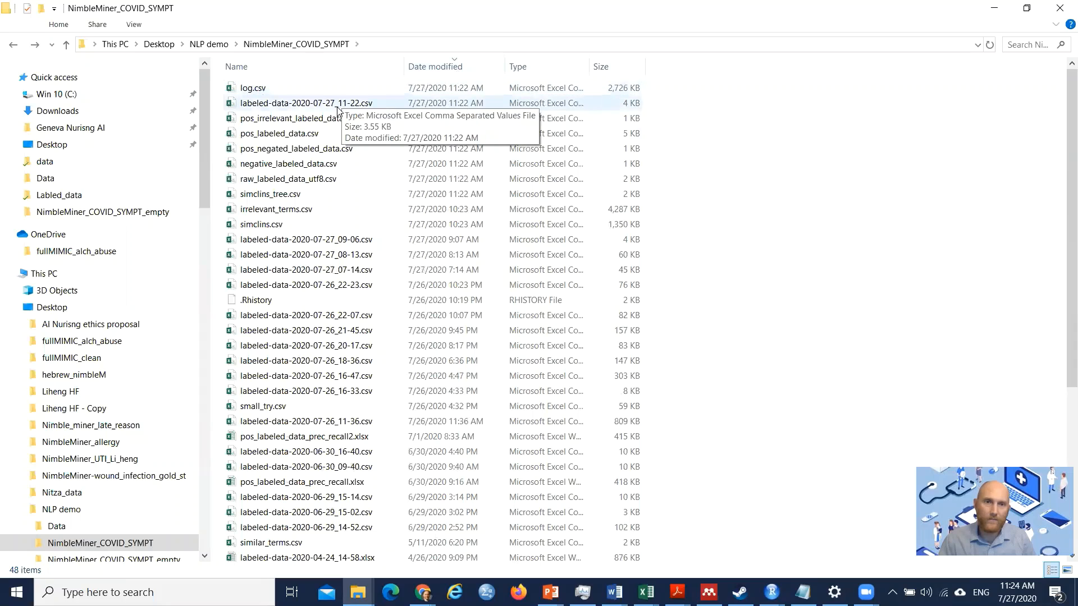
double_click(323, 139)
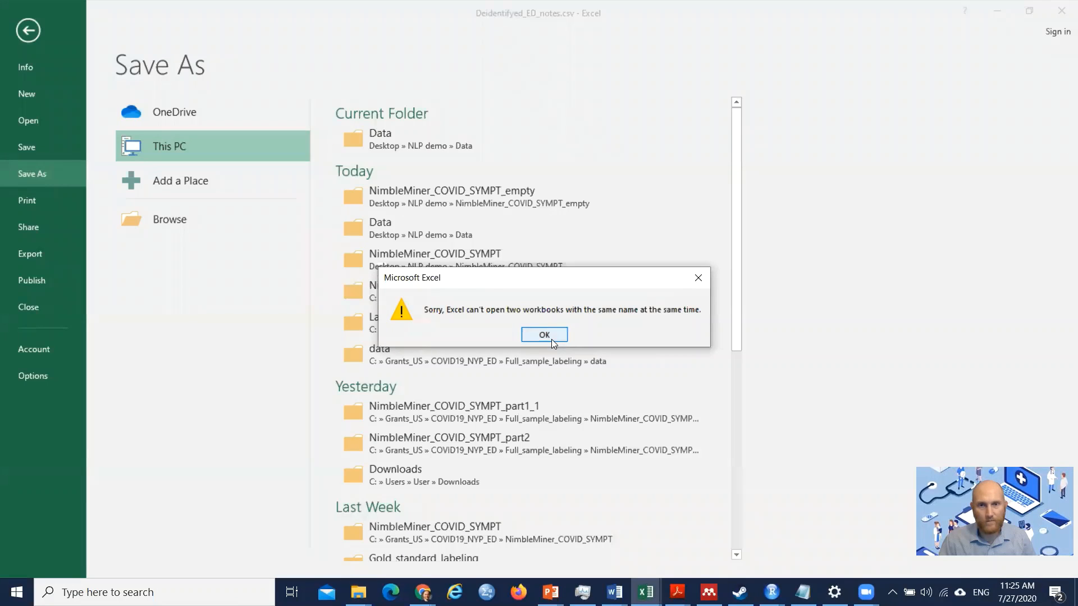
click(551, 339)
Step: Close the Deidentifyed_ED_notes.csv workbook in Excel without saving its changes
mouse_move(646, 592)
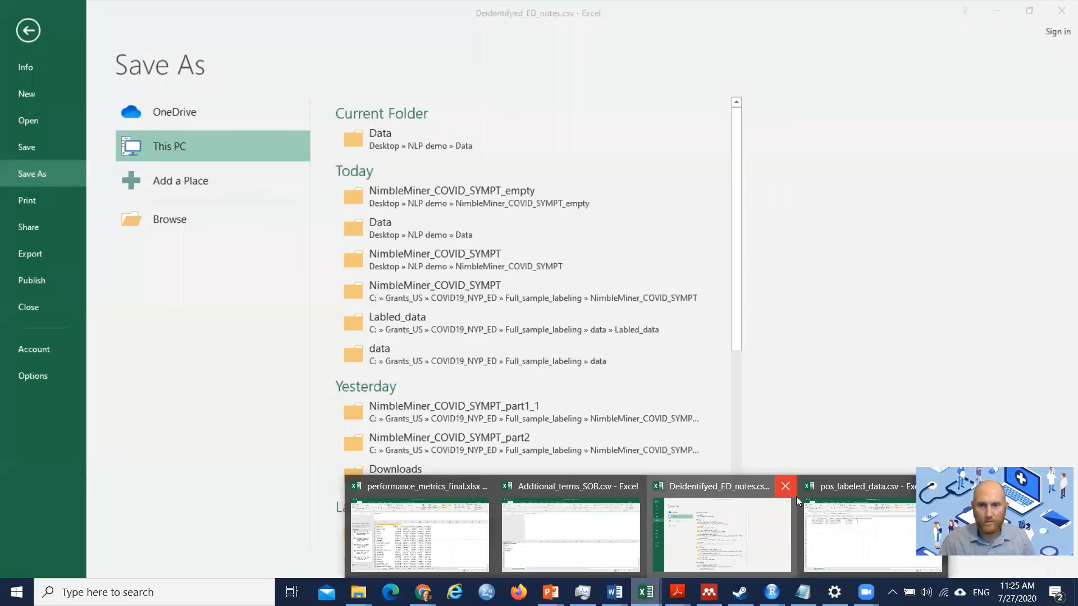
click(785, 486)
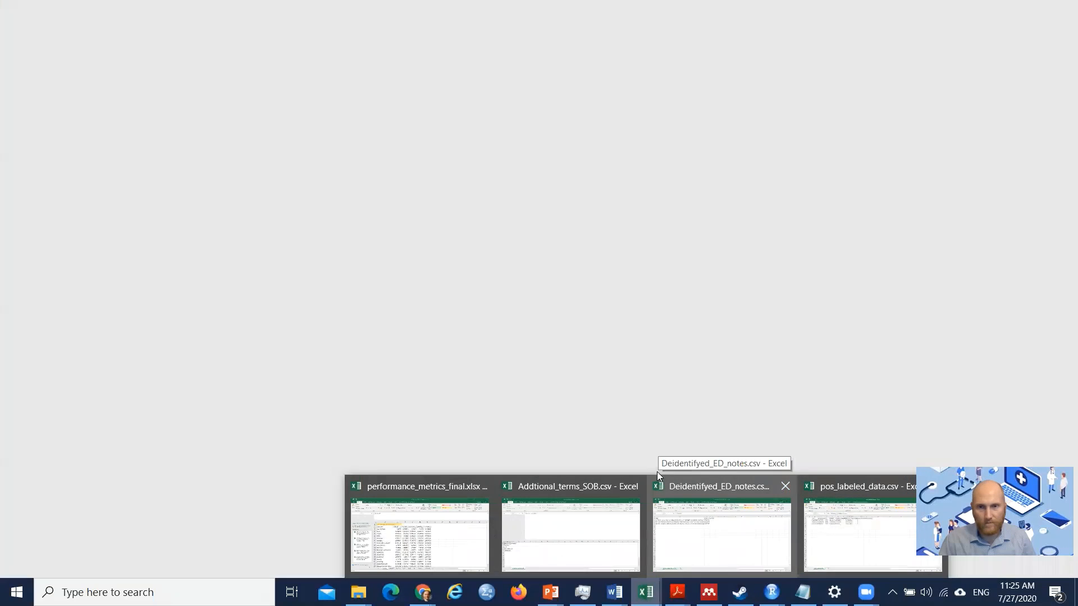
click(549, 324)
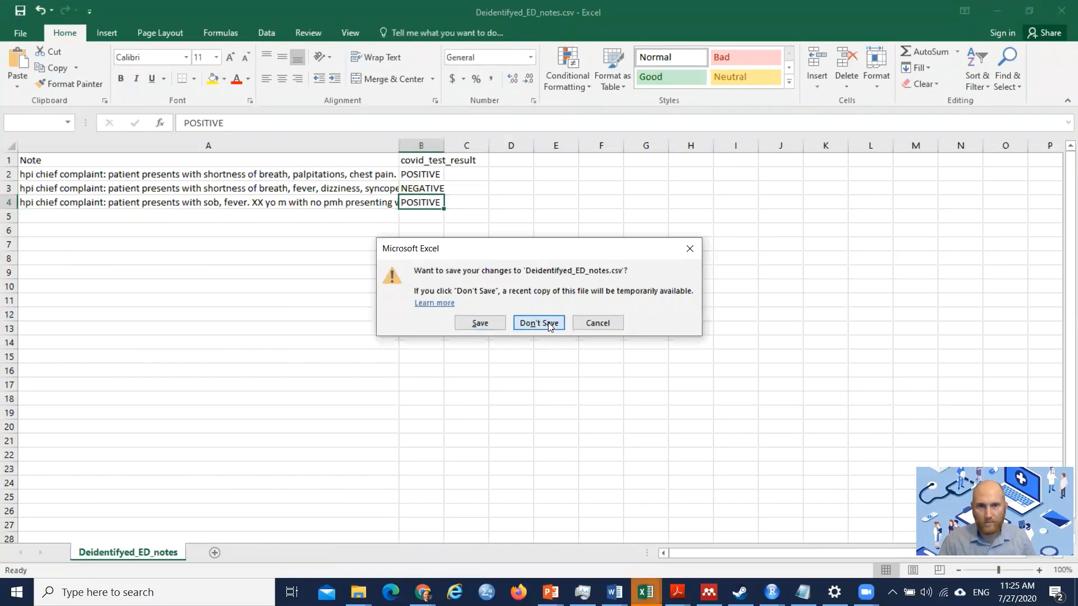
Step: Open pos_labeled_data.csv from the NimbleMiner_COVID_SYMPT folder in Excel
mouse_move(866, 592)
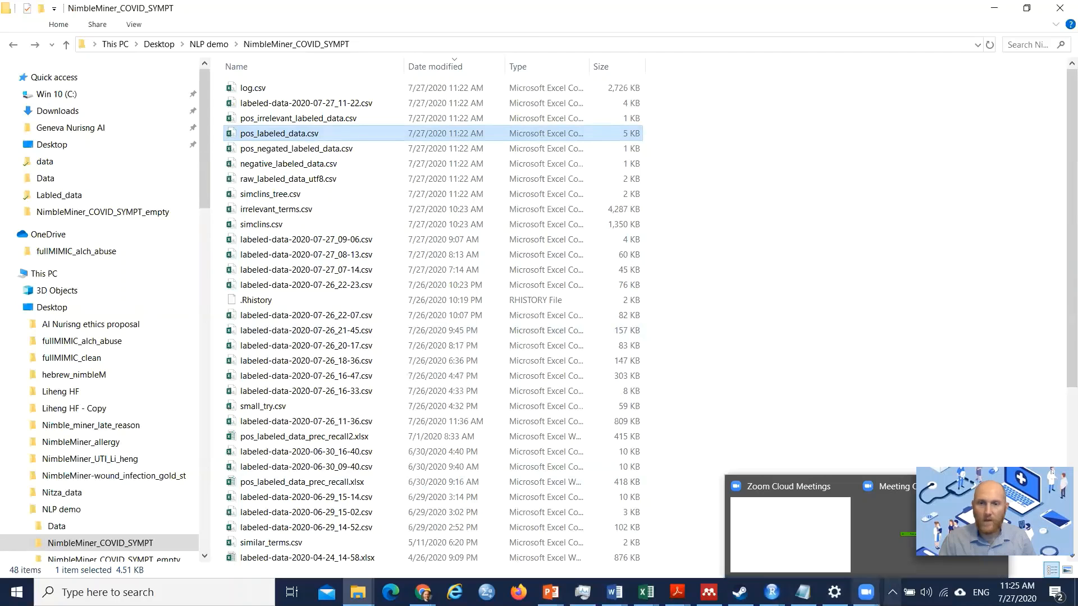
mouse_move(358, 593)
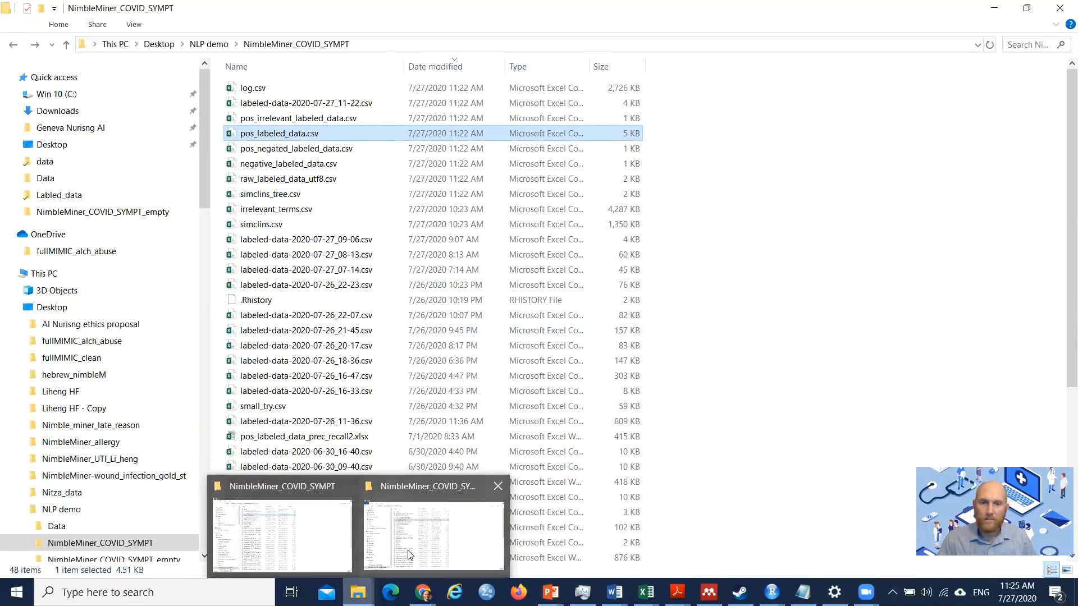
click(410, 555)
double_click(400, 206)
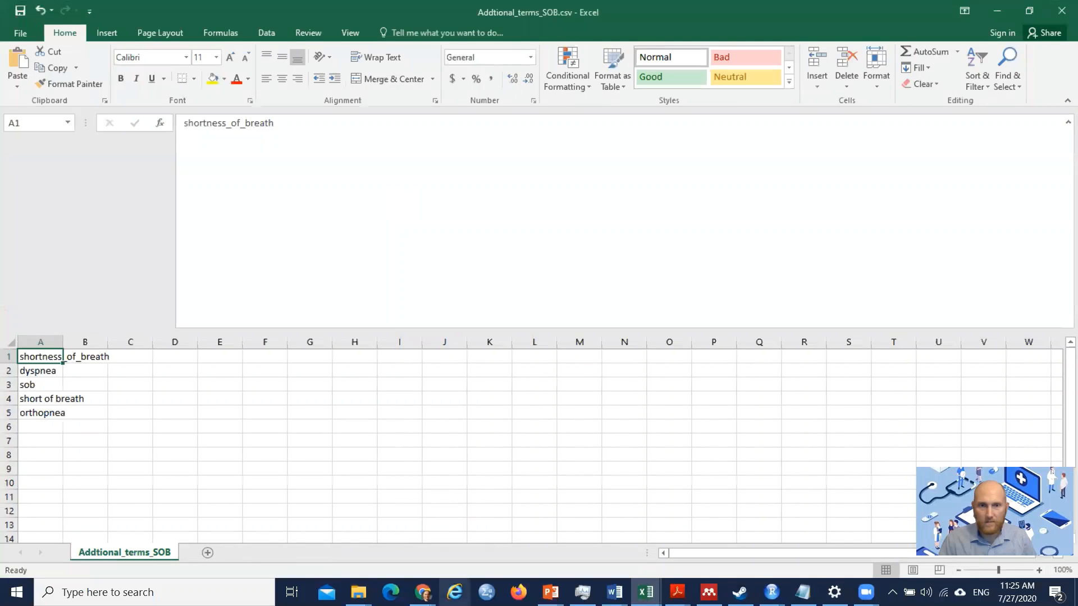
mouse_move(358, 593)
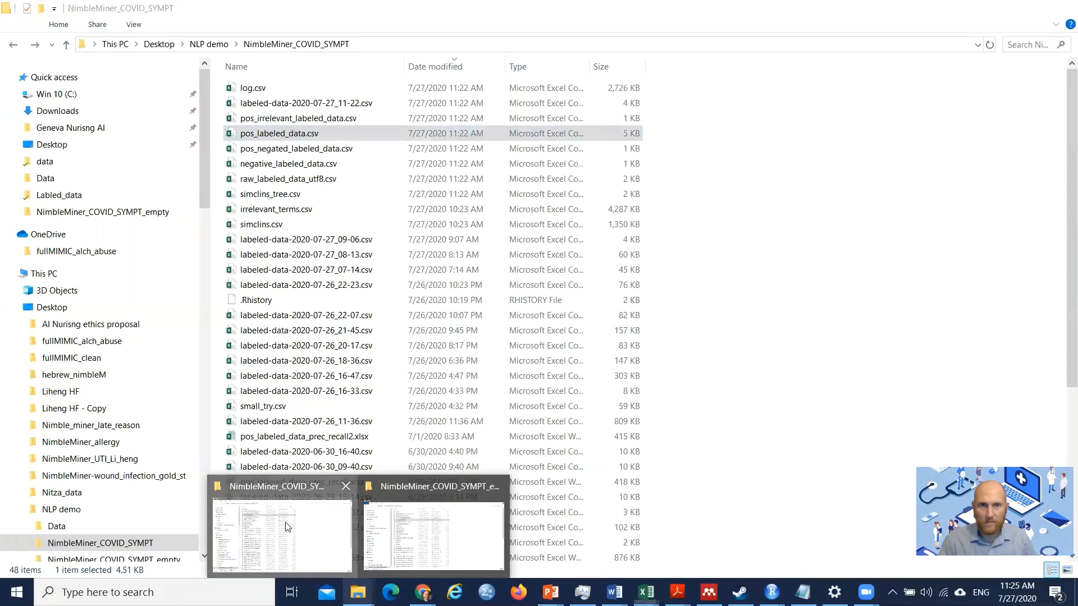
click(287, 527)
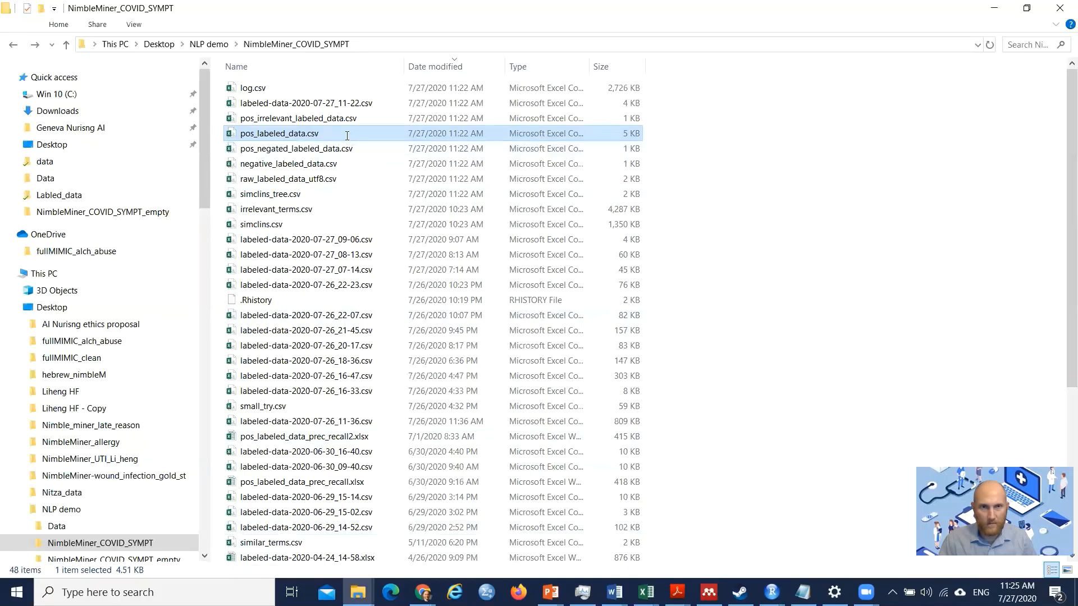
double_click(347, 134)
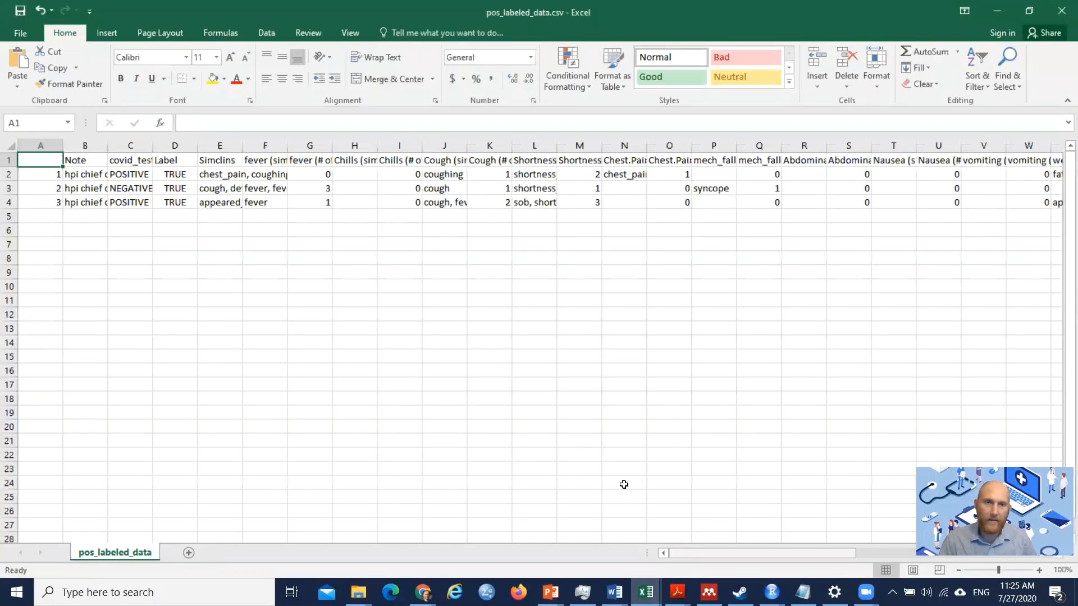
Step: Examine the labeled note texts, the shortness of breath terms for the three notes, and the header of their count column
drag(93, 175, 91, 201)
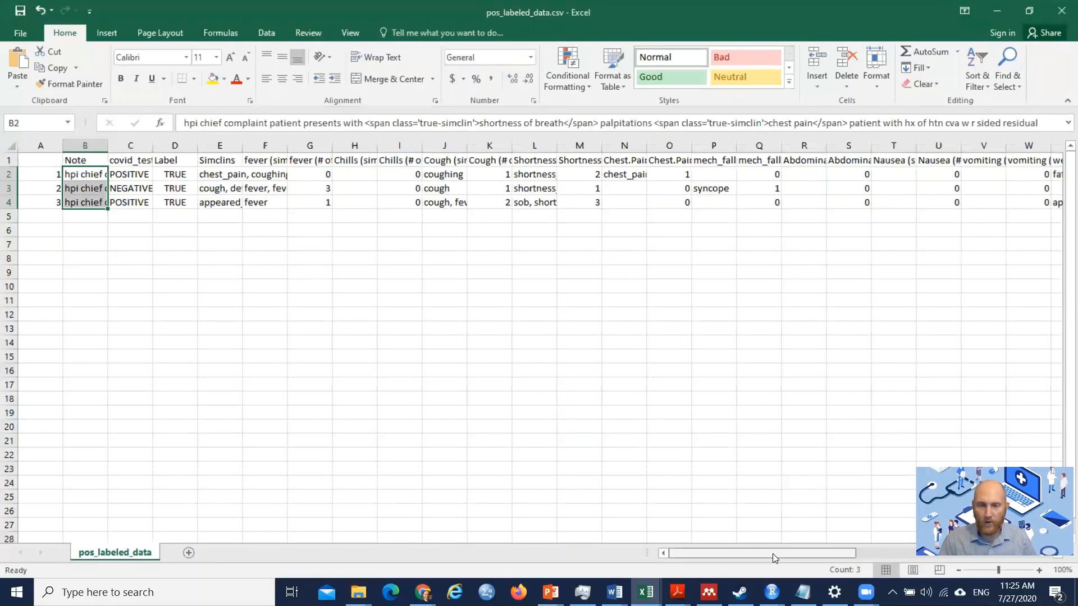
mouse_move(772, 553)
mouse_down()
mouse_move(912, 554)
mouse_move(751, 542)
mouse_move(788, 550)
mouse_up()
drag(444, 175, 444, 197)
click(476, 161)
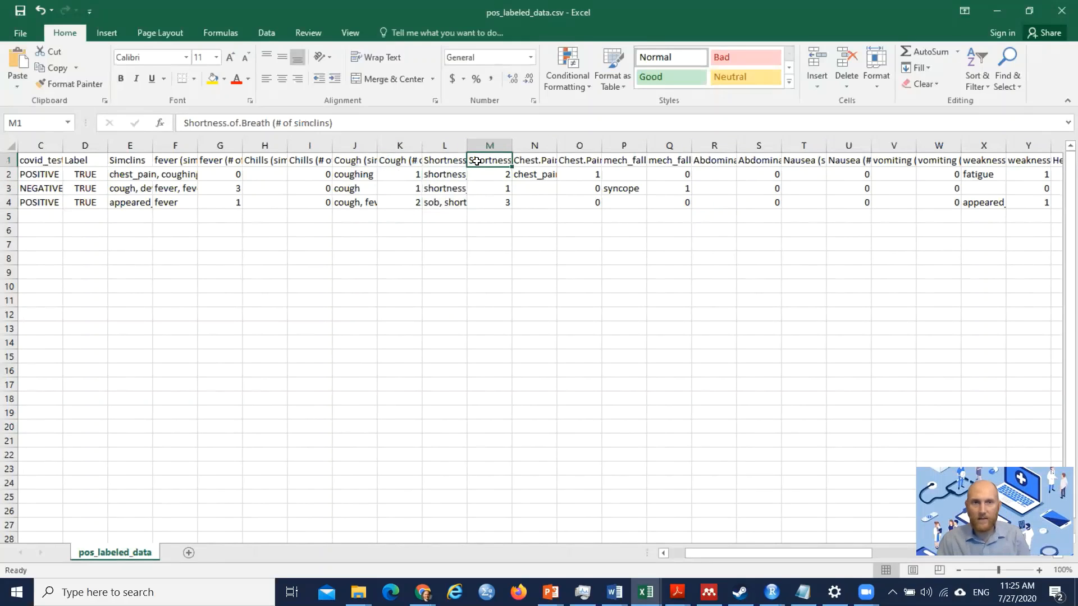
Step: Inspect the chest pain term and count for the first note and the mech_fall_syncope count for the second note
click(579, 159)
click(582, 172)
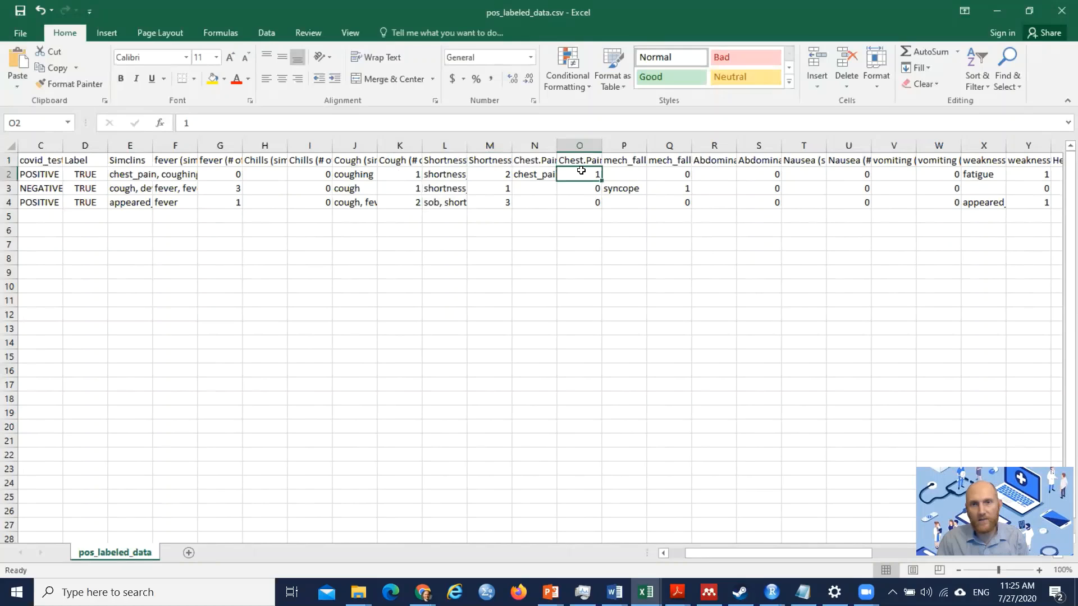
click(547, 172)
click(585, 177)
click(660, 162)
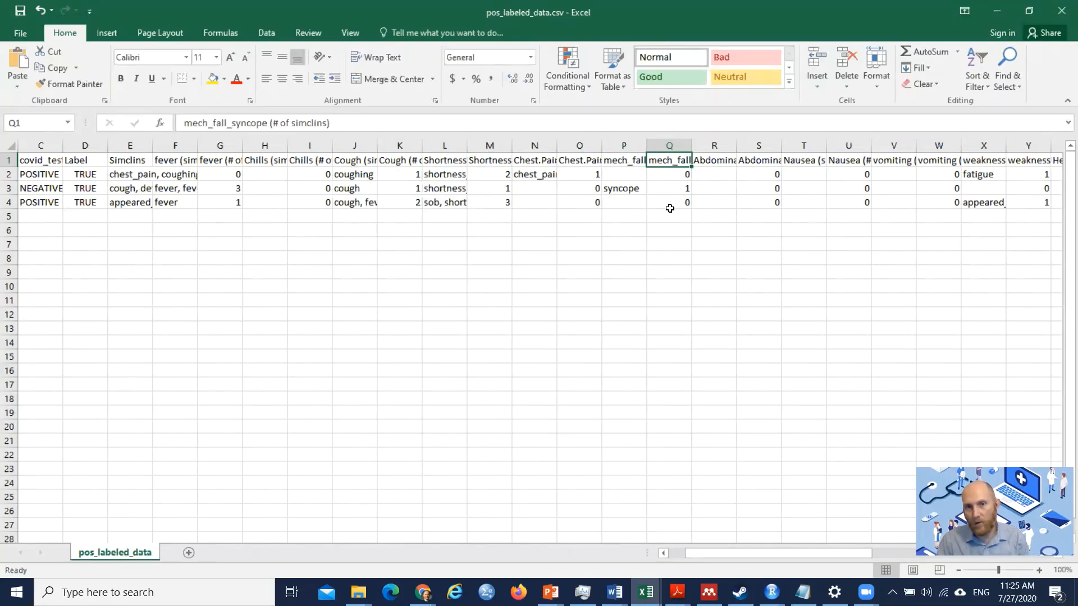
click(673, 187)
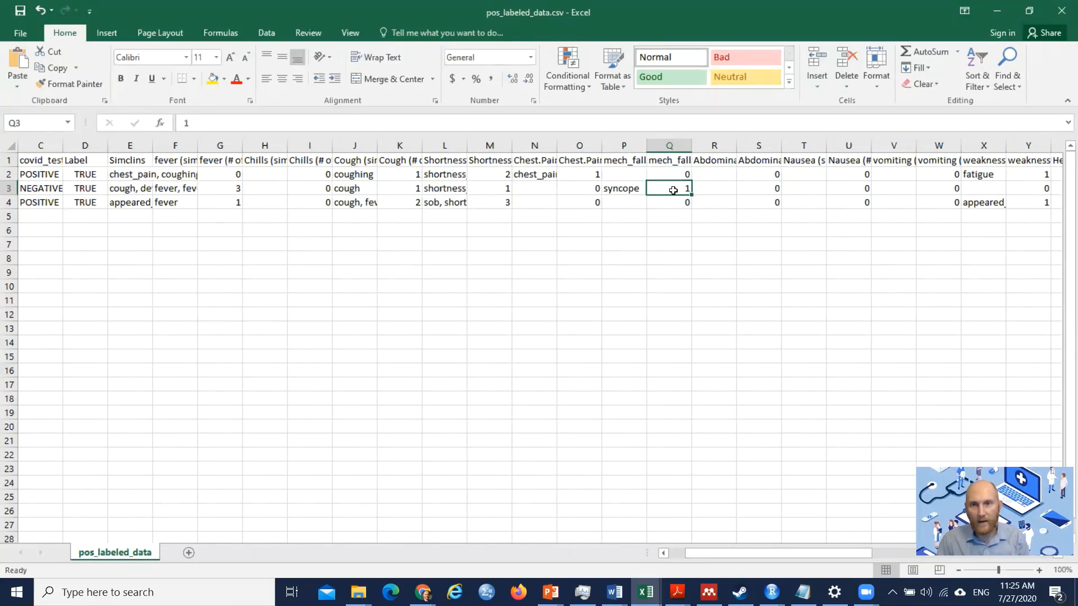
Step: Review the weakness columns, checking the matched terms and the number of simclins for each of the three notes
click(987, 161)
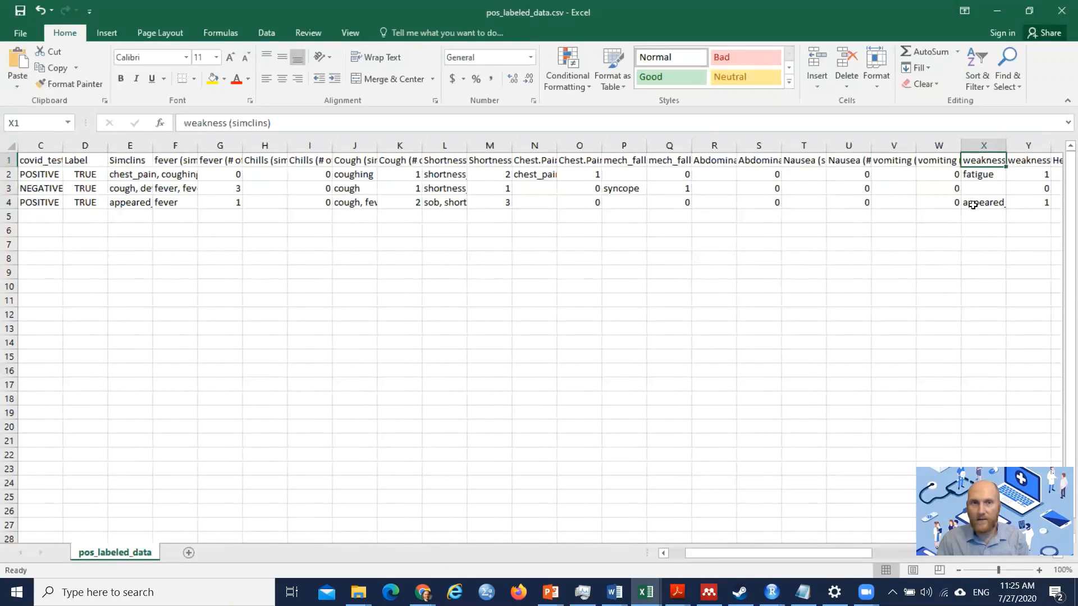
key(Right)
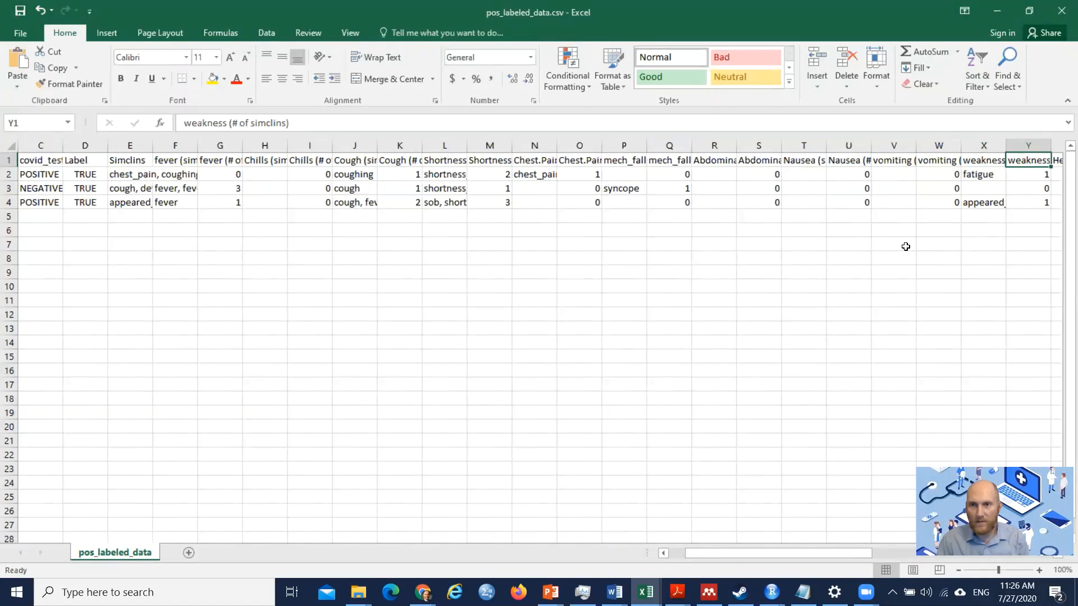
key(Down)
key(Down)
key(Down)
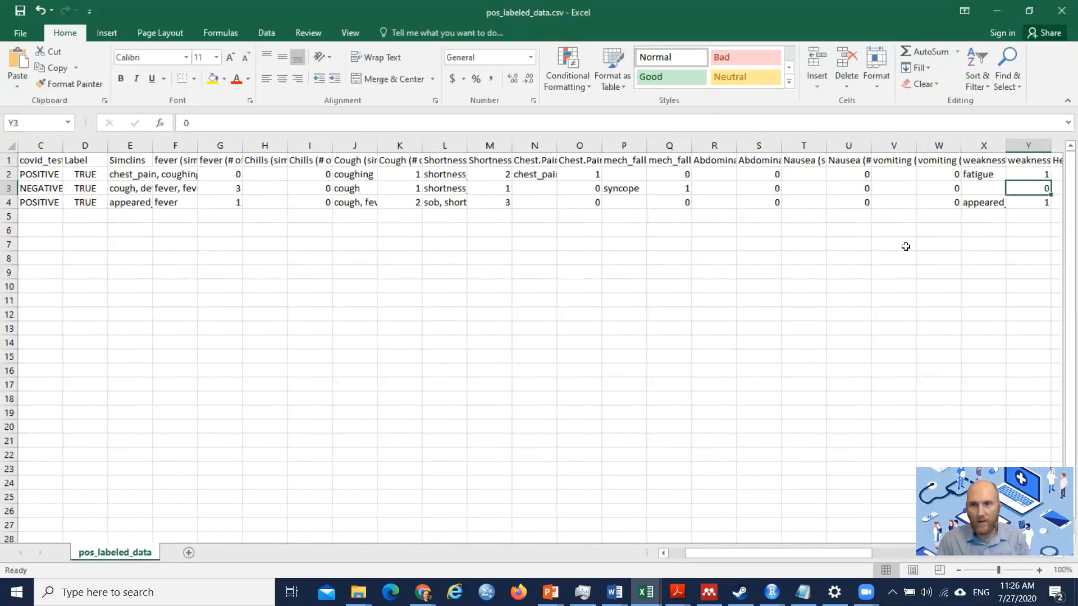
key(Left)
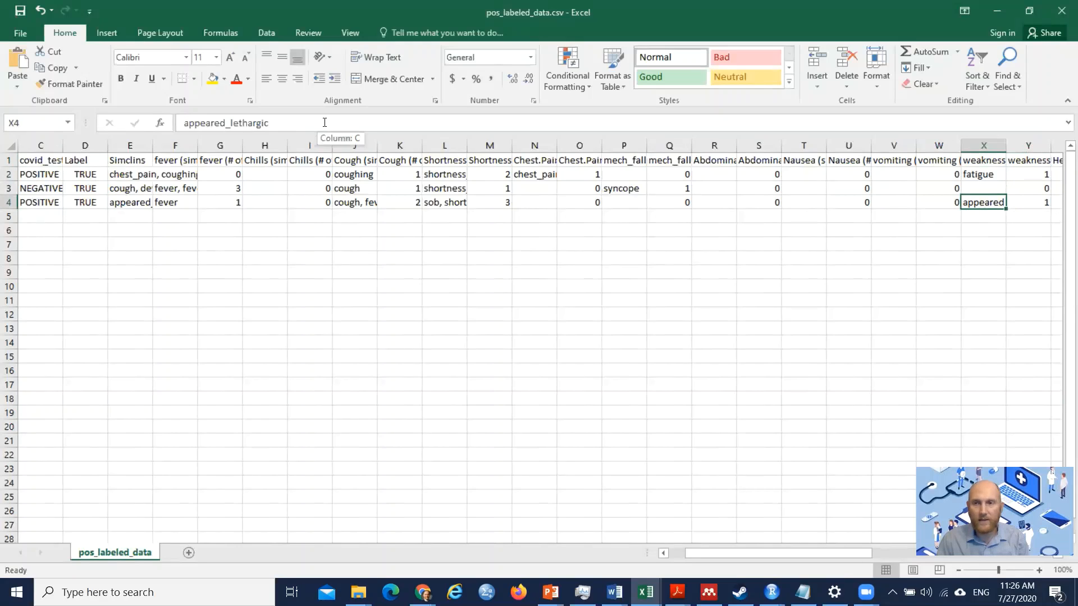
key(Up)
key(Up)
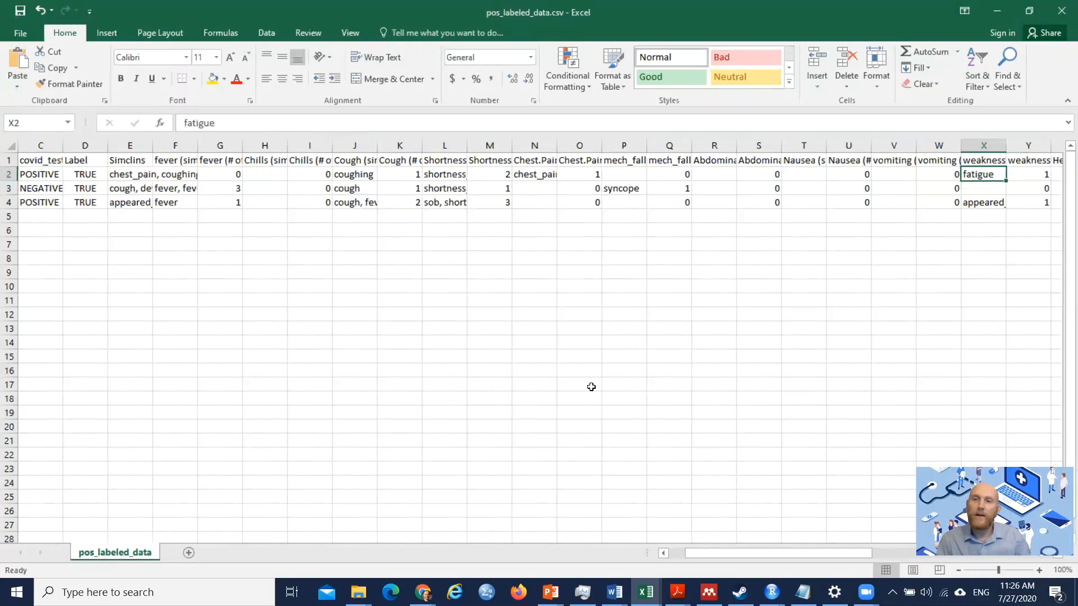